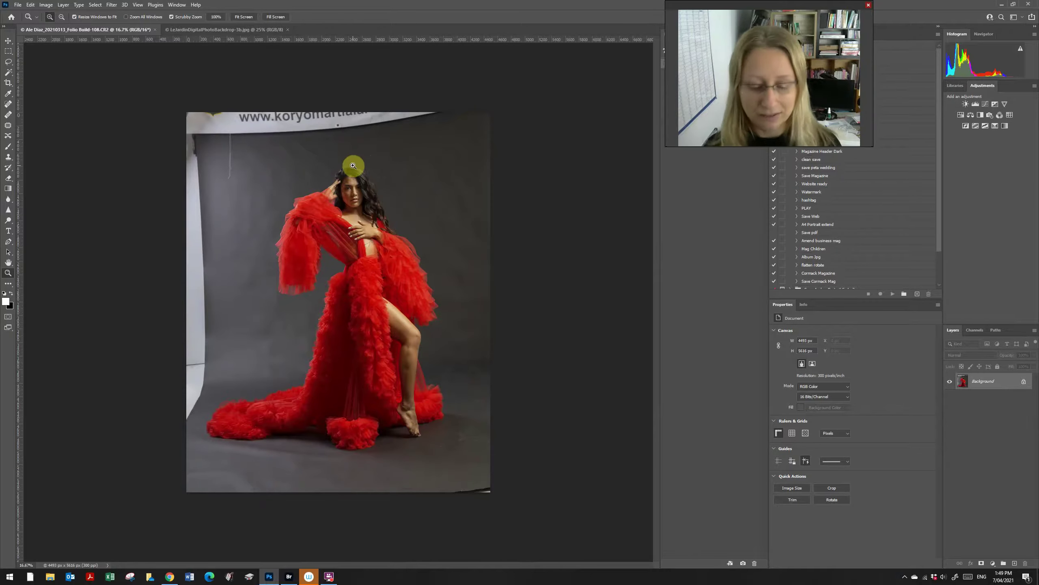
Lasso the banner and bright studio edge along the photo's upper and left borders and replace them with a Content-Aware fill.
key("l")
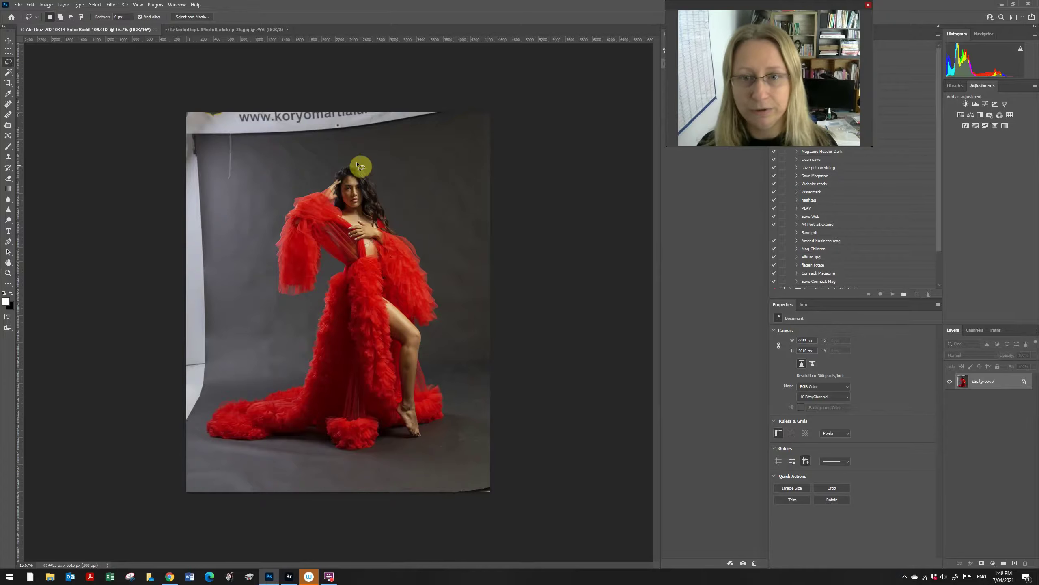
mouse_move(443, 114)
left_mouse_down()
mouse_move(357, 137)
mouse_move(240, 138)
mouse_move(222, 190)
mouse_move(219, 149)
mouse_move(203, 141)
mouse_move(211, 353)
mouse_move(203, 397)
mouse_move(170, 431)
mouse_move(130, 208)
mouse_move(122, 54)
mouse_move(458, 60)
left_mouse_up()
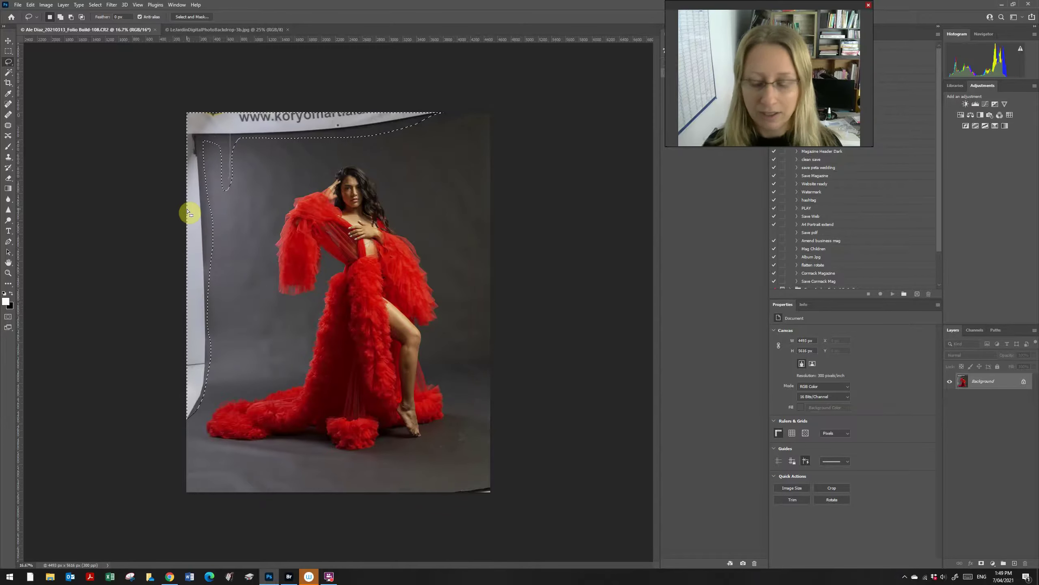
key("shift+BackSpace")
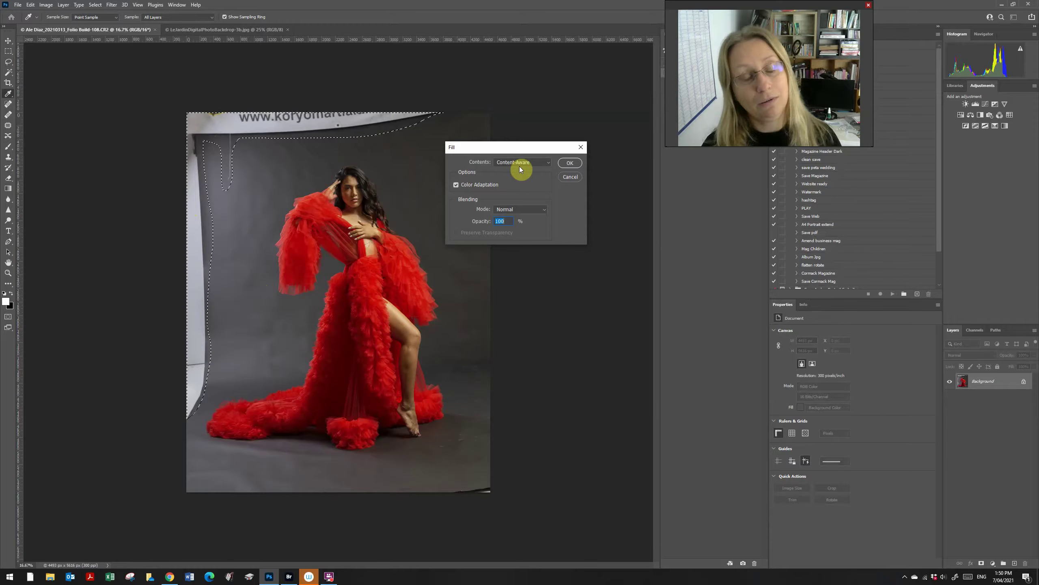
left_click(570, 163)
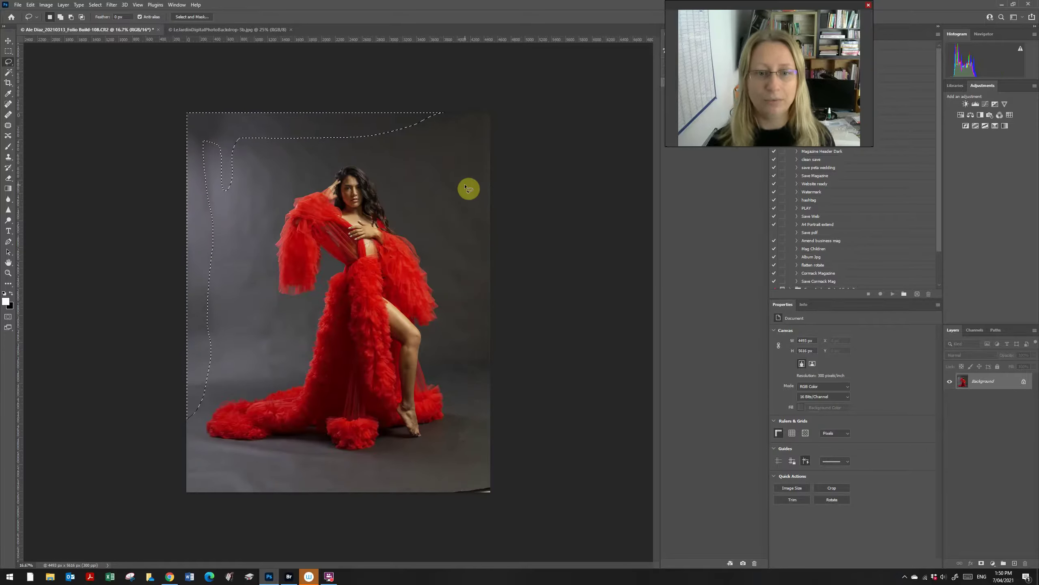
key("ctrl+d")
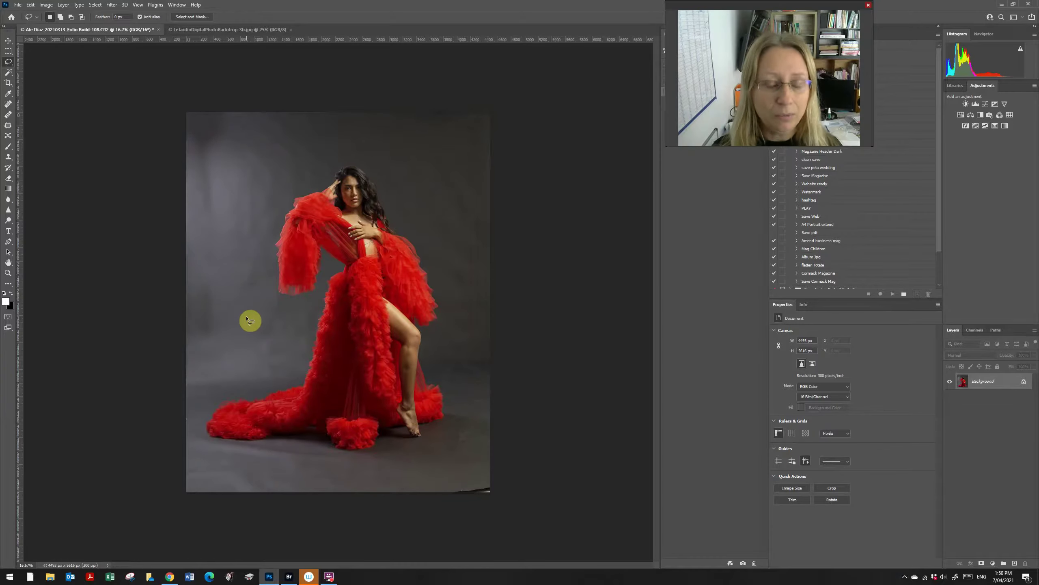
Patch the narrow mark on the backdrop near the photo's left edge with clean backdrop beside it.
mouse_move(207, 281)
left_mouse_down()
mouse_move(208, 342)
mouse_move(210, 283)
left_mouse_up()
key("j")
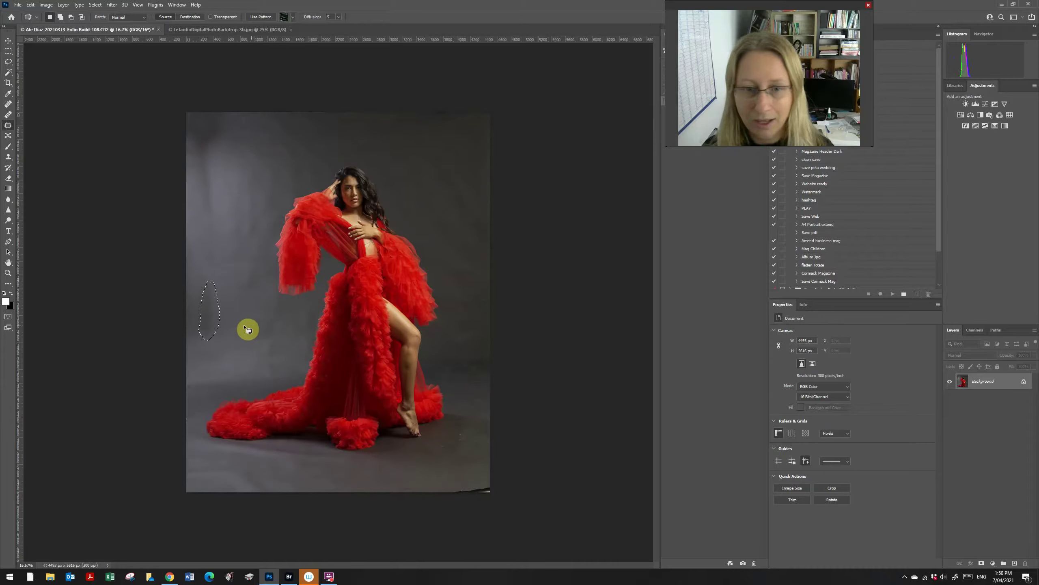
left_click_drag(213, 327, 233, 332)
key("ctrl+d")
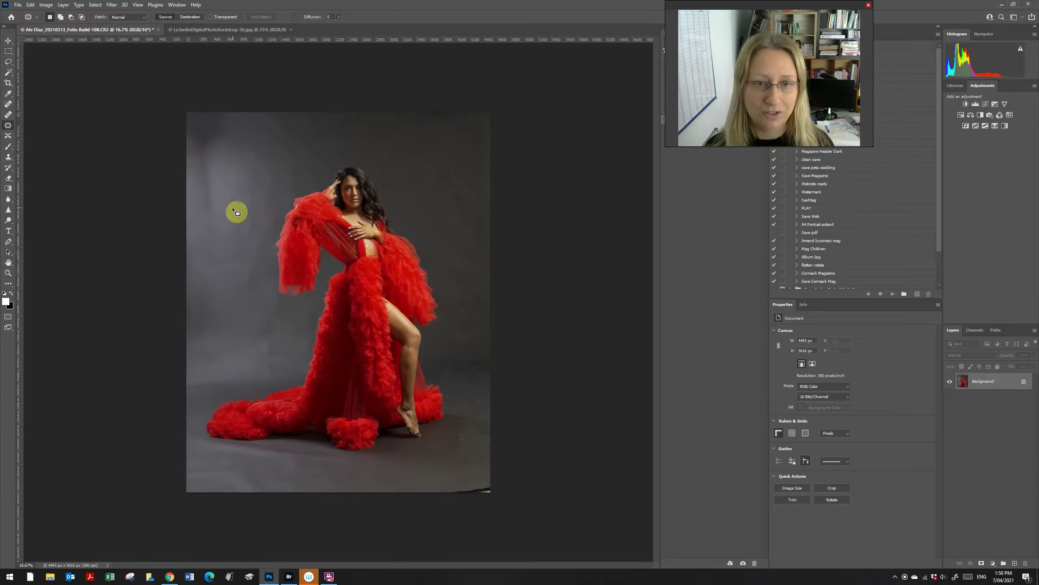
Outline the uneven upper-left corner of the backdrop and replace it with a Content-Aware fill at 100% opacity.
mouse_move(231, 111)
left_mouse_down()
mouse_move(224, 249)
mouse_move(189, 236)
mouse_move(171, 118)
mouse_move(190, 87)
mouse_move(241, 99)
left_mouse_up()
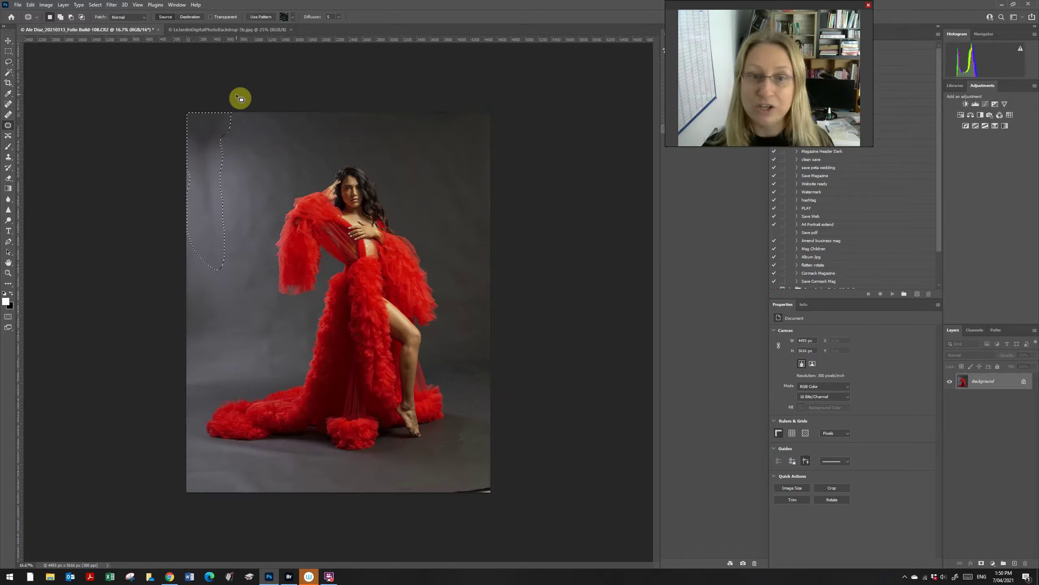
key("shift+F5")
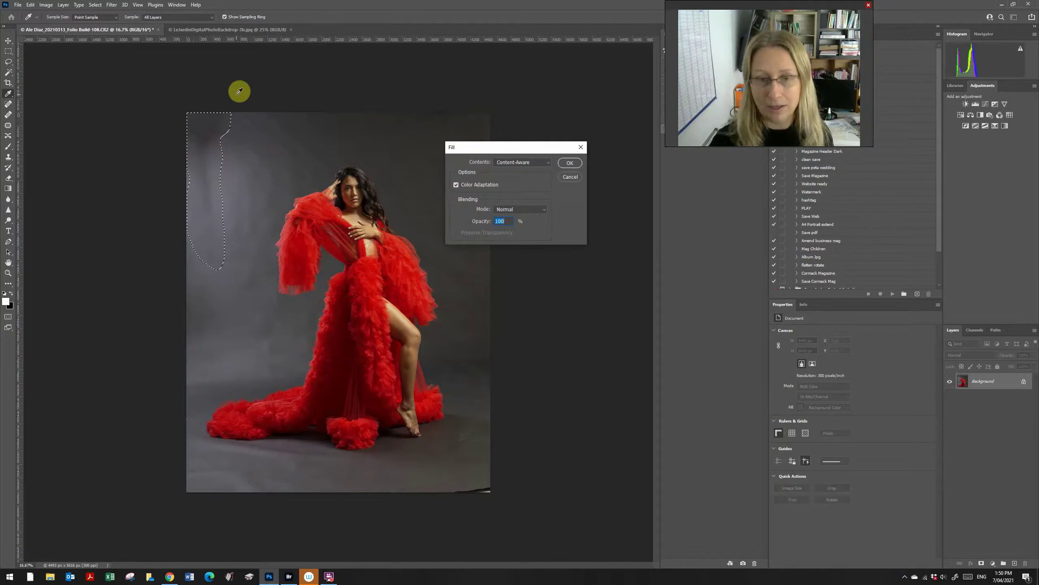
key("Return")
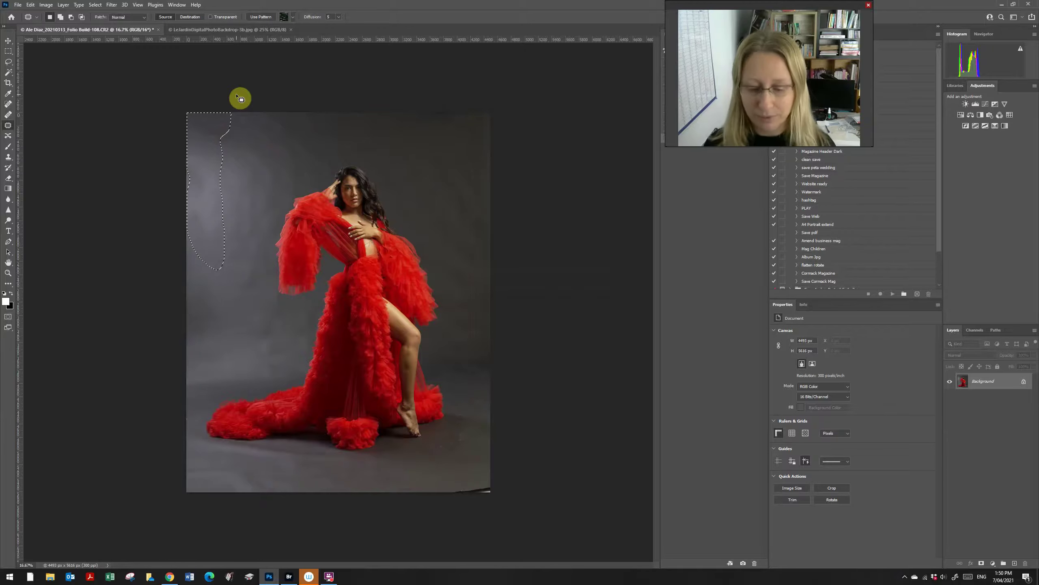
key("l")
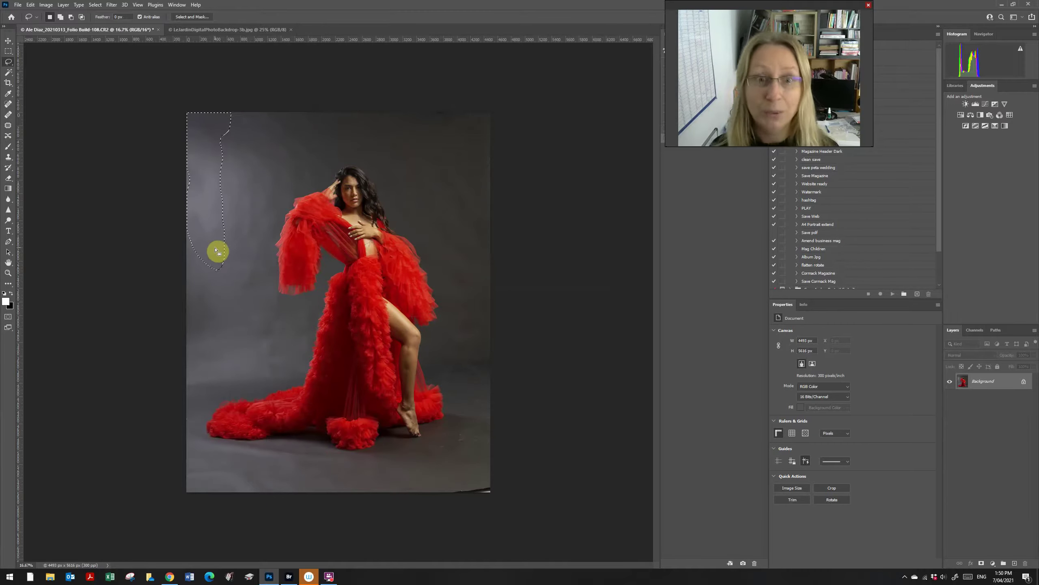
key("ctrl+d")
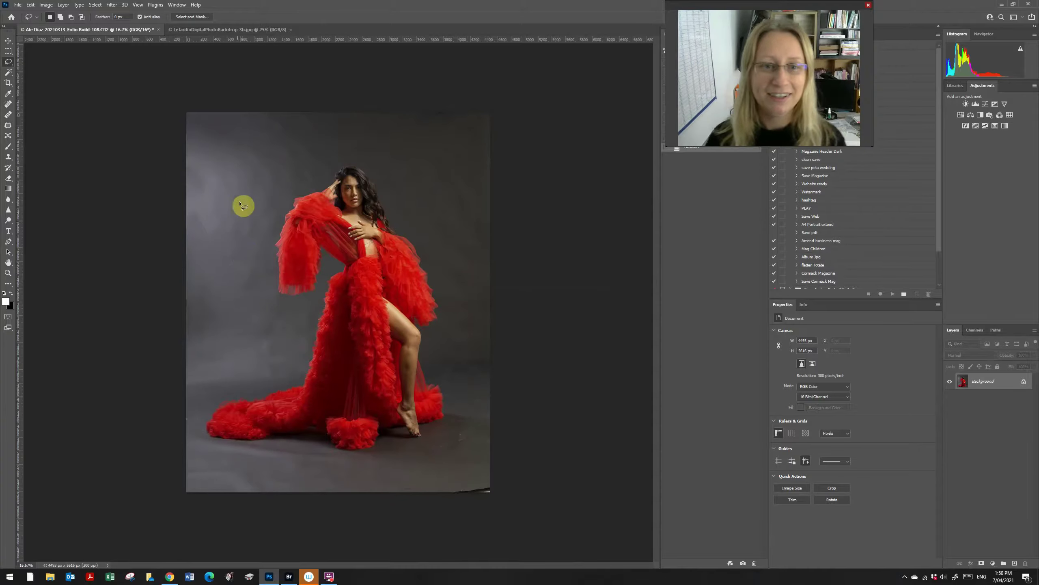
Patch the remaining uneven patches in the upper-left part of the backdrop with nearby clean areas.
key("j")
mouse_move(228, 131)
left_mouse_down()
mouse_move(207, 146)
mouse_move(244, 133)
mouse_move(224, 149)
mouse_move(295, 156)
mouse_move(177, 202)
mouse_move(205, 165)
mouse_move(239, 163)
left_mouse_up()
key("ctrl+d")
left_click_drag(204, 204, 201, 211)
left_click_drag(203, 215, 235, 195)
key("ctrl+d")
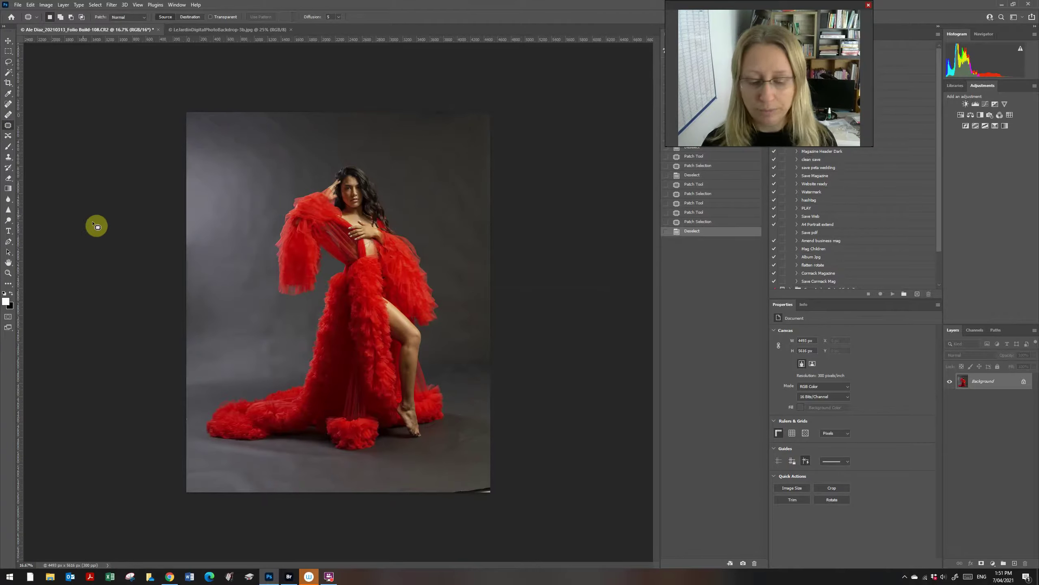
Smooth the creases and blotches on the backdrop between the photo's left edge and the dress with the Patch tool.
mouse_move(223, 225)
left_mouse_down()
mouse_move(197, 261)
mouse_move(222, 226)
mouse_move(215, 183)
left_mouse_up()
mouse_move(236, 187)
left_mouse_down()
mouse_move(255, 250)
mouse_move(237, 220)
mouse_move(248, 181)
mouse_move(232, 179)
mouse_move(250, 196)
left_mouse_up()
left_click_drag(229, 237, 228, 239)
mouse_move(221, 245)
left_mouse_down()
mouse_move(248, 267)
mouse_move(198, 245)
mouse_move(241, 262)
left_mouse_up()
mouse_move(239, 263)
left_mouse_down()
mouse_move(290, 301)
mouse_move(267, 344)
left_mouse_up()
mouse_move(266, 360)
left_mouse_down()
mouse_move(231, 335)
mouse_move(297, 333)
mouse_move(284, 325)
left_mouse_up()
left_click(255, 368)
left_click_drag(282, 328, 271, 351)
mouse_move(239, 264)
left_mouse_down()
mouse_move(244, 298)
mouse_move(241, 259)
left_mouse_up()
left_click_drag(232, 275, 205, 283)
left_click(208, 285)
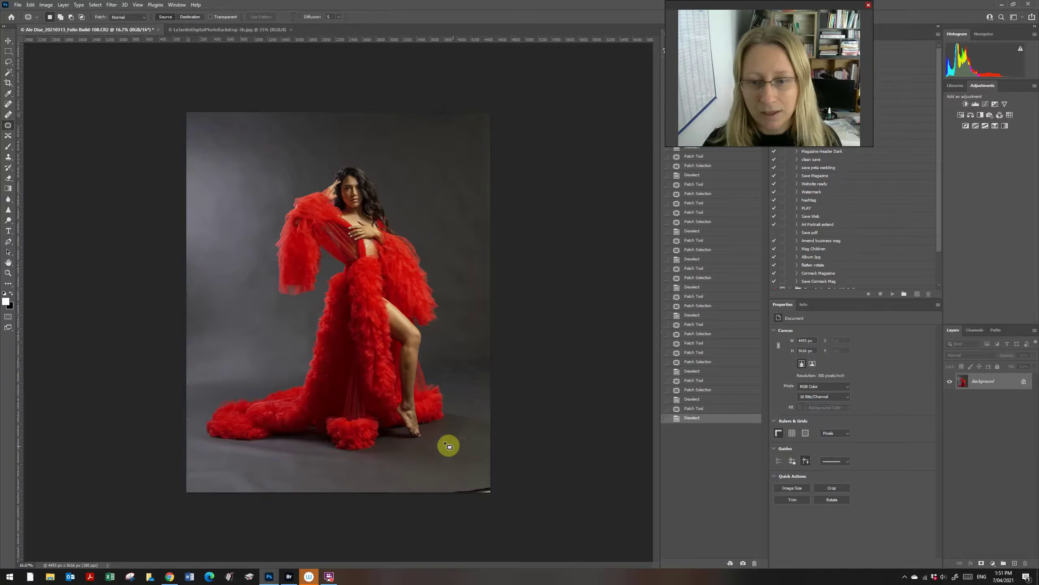
Fill over the dark edge in the photo's lower-right corner and patch the floor marks below the dress train.
mouse_move(420, 491)
left_mouse_down()
mouse_move(486, 509)
mouse_move(495, 471)
left_mouse_up()
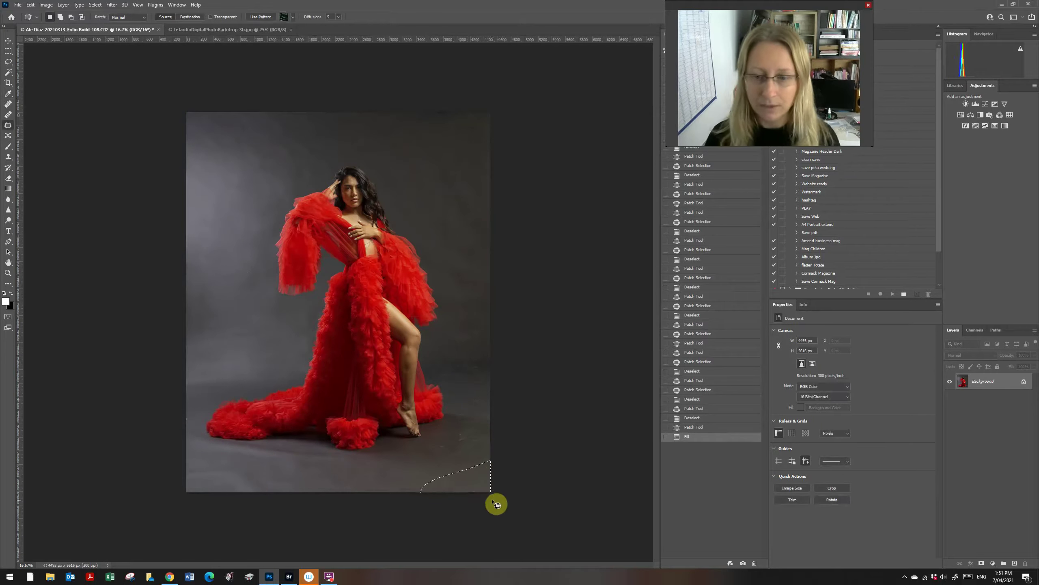
left_click(407, 483)
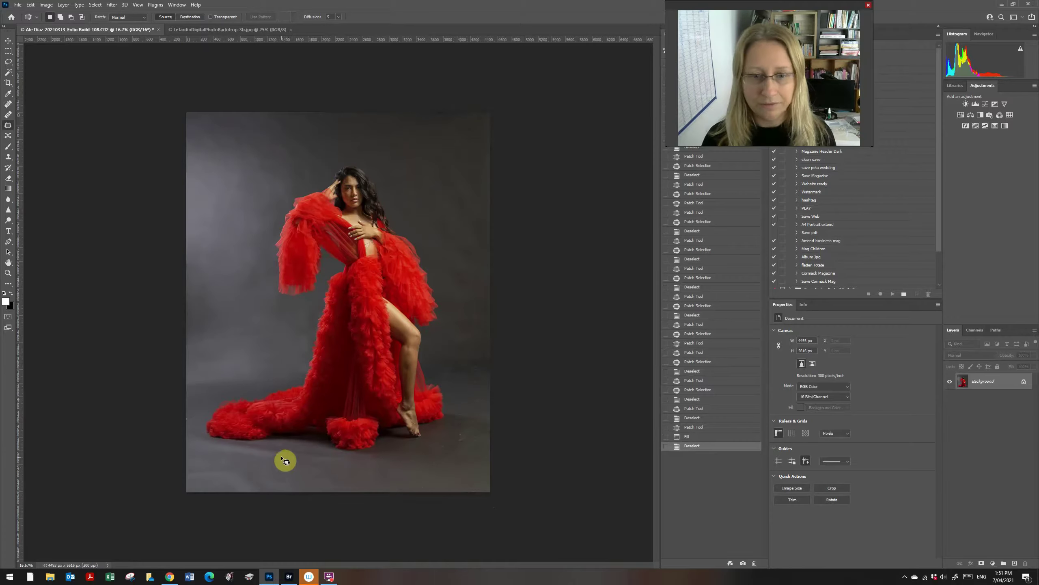
mouse_move(289, 448)
left_mouse_down()
mouse_move(268, 460)
mouse_move(348, 465)
mouse_move(294, 454)
mouse_move(322, 481)
left_mouse_up()
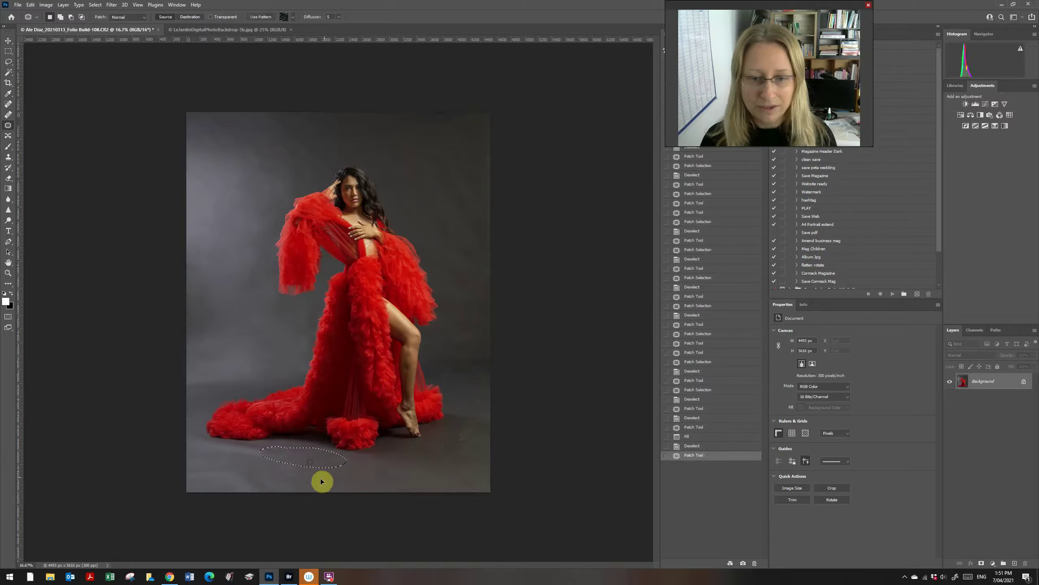
left_click(265, 461)
mouse_move(265, 461)
left_mouse_down()
mouse_move(262, 445)
mouse_move(232, 455)
mouse_move(265, 455)
left_mouse_up()
key("ctrl+d")
mouse_move(253, 450)
left_mouse_down()
mouse_move(249, 484)
mouse_move(304, 485)
left_mouse_up()
key("ctrl+d")
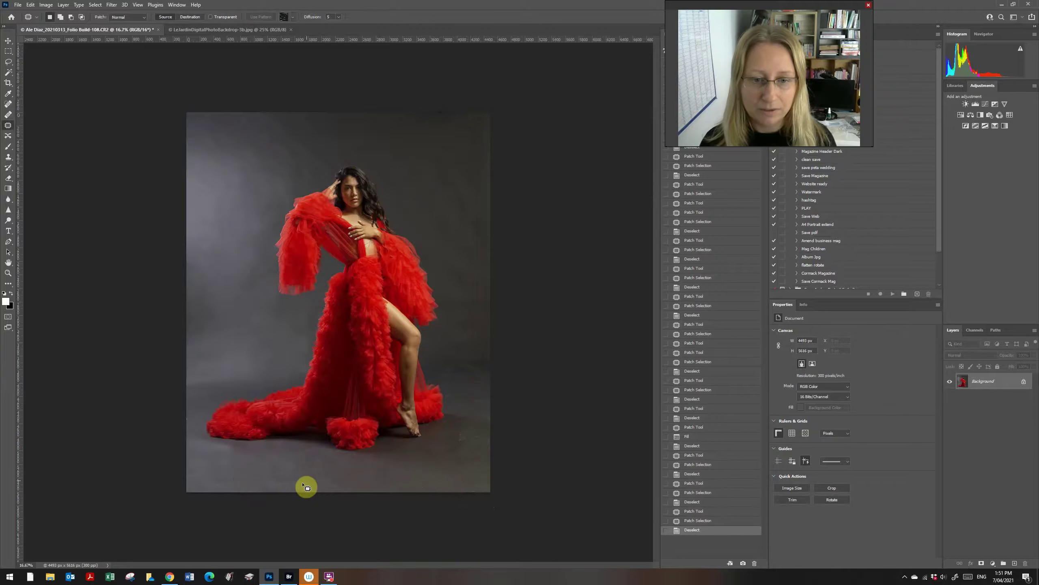
mouse_move(236, 450)
left_mouse_down()
mouse_move(192, 444)
mouse_move(232, 444)
mouse_move(232, 469)
left_mouse_up()
key("ctrl+d")
Patch the marks on the floor and lower backdrop along the photo's right edge.
mouse_move(495, 434)
left_mouse_down()
mouse_move(458, 427)
mouse_move(485, 429)
mouse_move(472, 461)
mouse_move(490, 403)
mouse_move(479, 394)
left_mouse_up()
key("ctrl+d")
left_click_drag(477, 396, 477, 421)
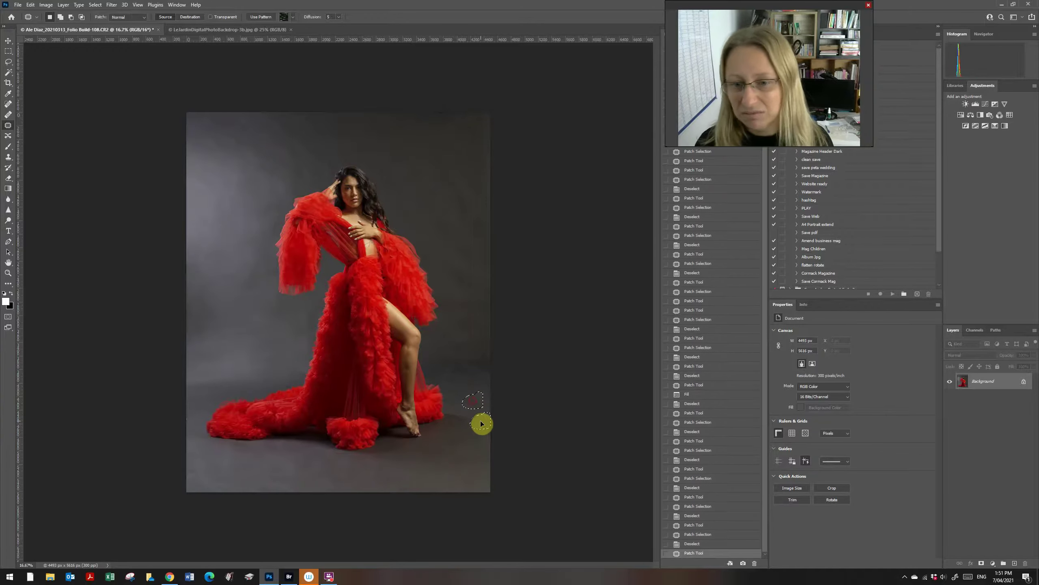
mouse_move(466, 358)
left_mouse_down()
mouse_move(484, 378)
mouse_move(465, 358)
left_mouse_up()
mouse_move(469, 365)
left_mouse_down()
mouse_move(475, 385)
mouse_move(507, 371)
mouse_move(475, 353)
left_mouse_up()
key("ctrl+d")
left_click_drag(476, 365, 477, 341)
key("ctrl+d")
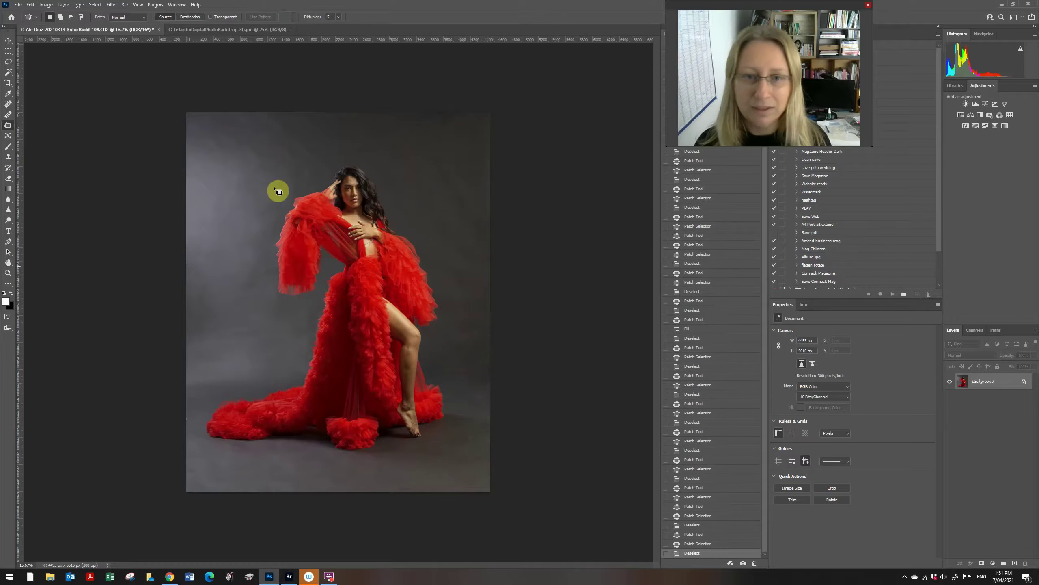
Patch the uneven backdrop areas above and to the left of the model's raised sleeve.
left_click_drag(246, 142, 241, 145)
left_click_drag(244, 152, 242, 183)
mouse_move(291, 132)
left_mouse_down()
mouse_move(255, 160)
mouse_move(292, 135)
mouse_move(256, 175)
left_mouse_up()
key("ctrl+d")
mouse_move(222, 279)
left_mouse_down()
mouse_move(255, 256)
mouse_move(226, 270)
left_mouse_up()
left_click_drag(237, 278, 223, 245)
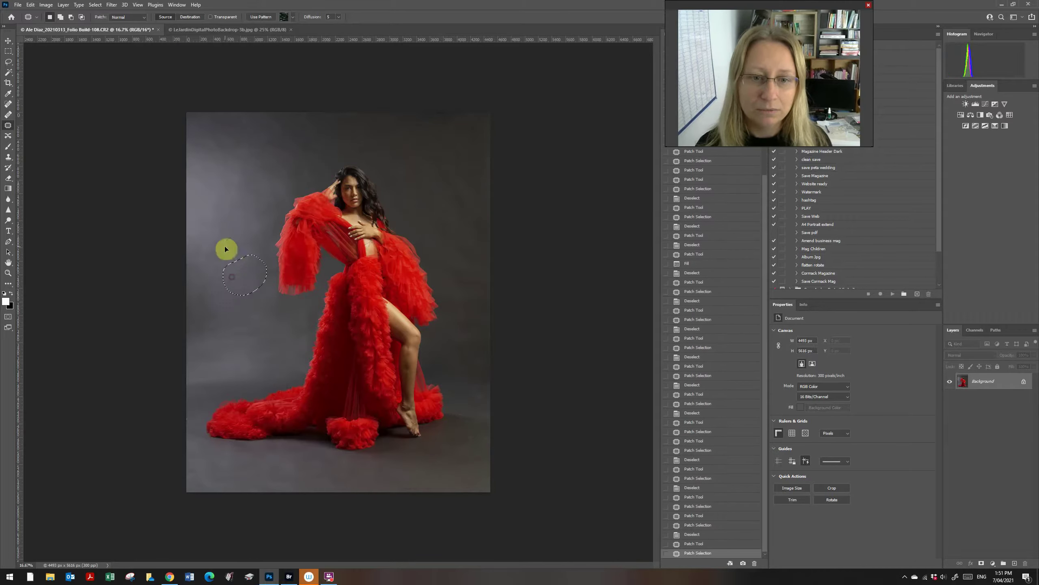
key("ctrl+d")
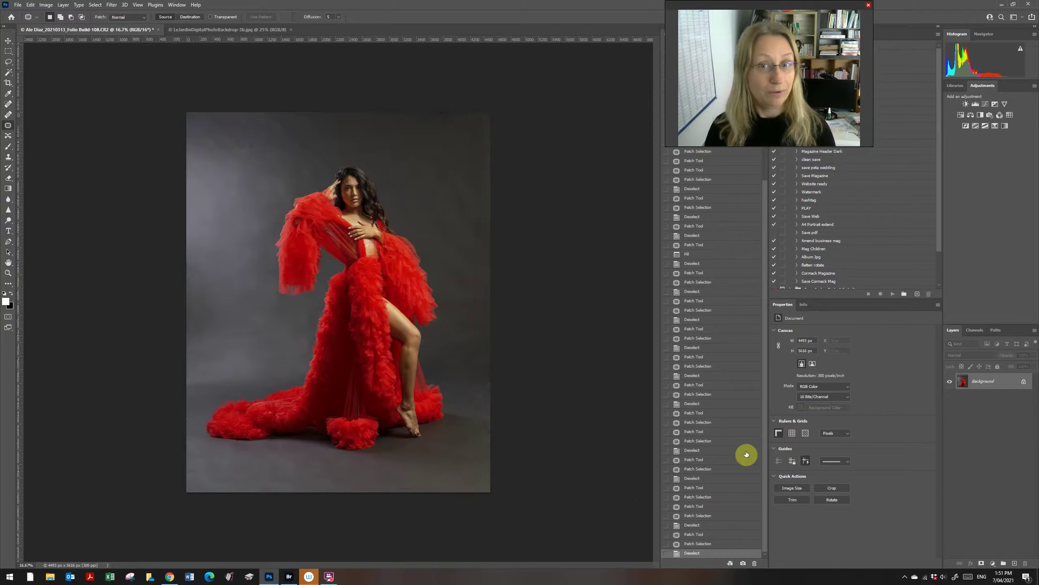
key("z")
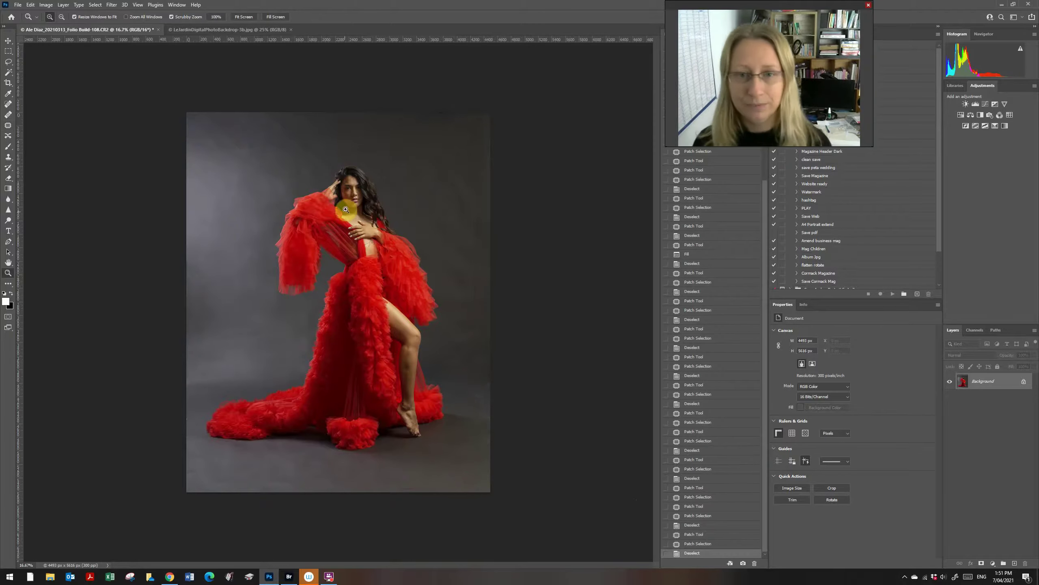
left_click_drag(354, 189, 386, 292)
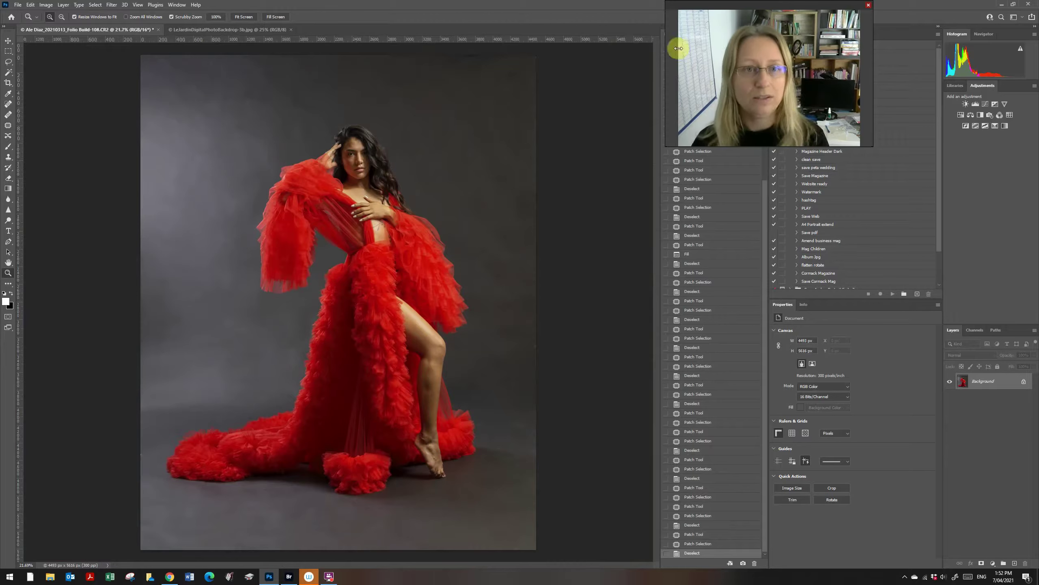
left_click(112, 5)
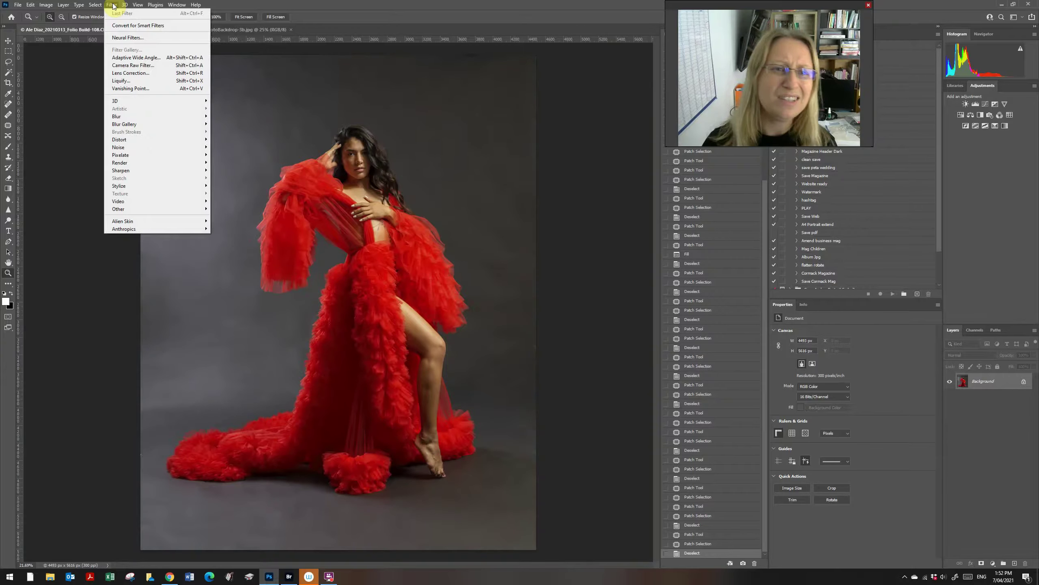
left_click(111, 5)
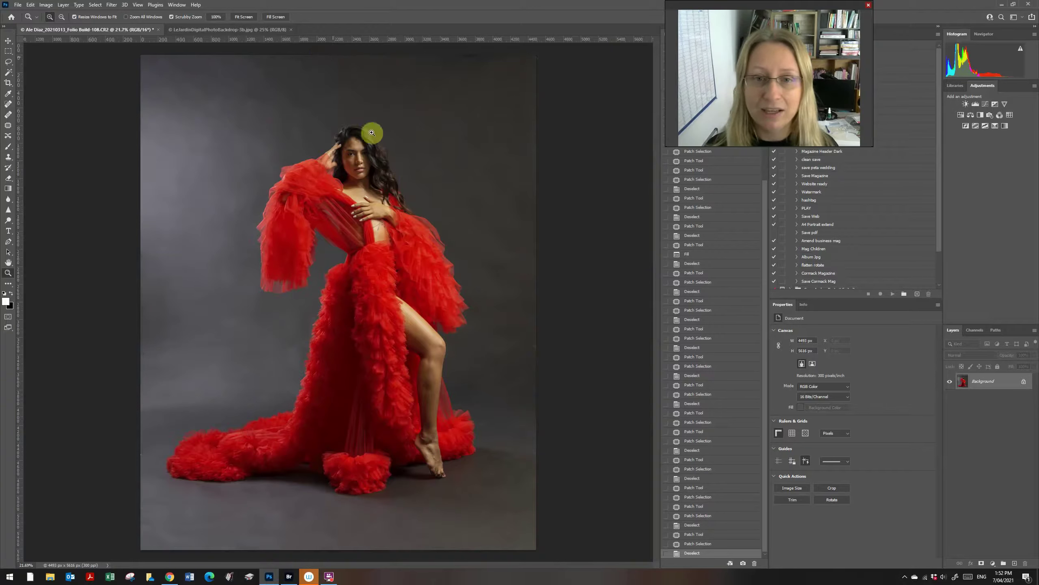
Delete the Subtle Sharpen and Big Sharpen actions from the MySet action set.
left_click_drag(839, 3, 734, 7)
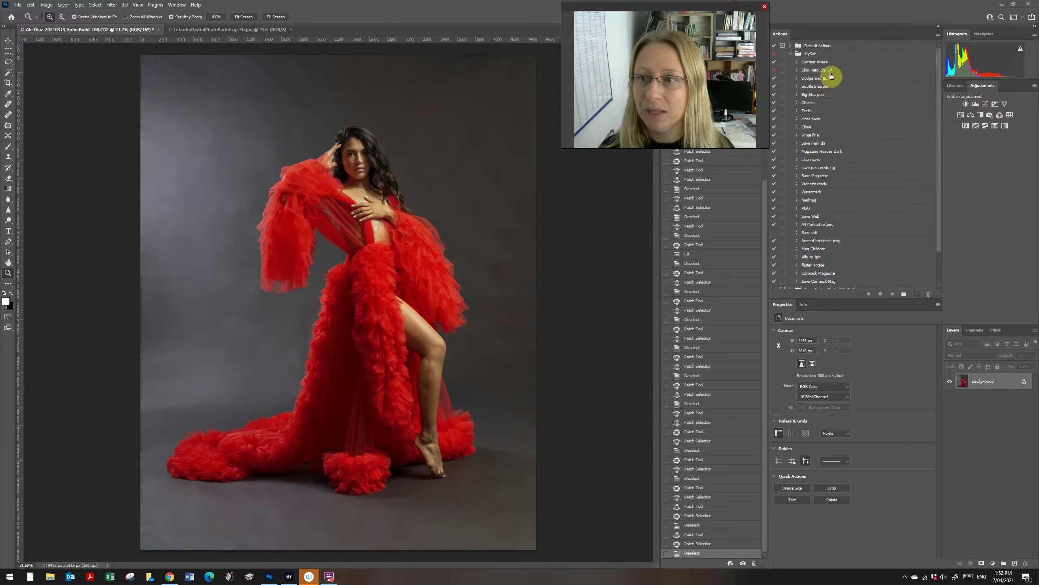
left_click(816, 72)
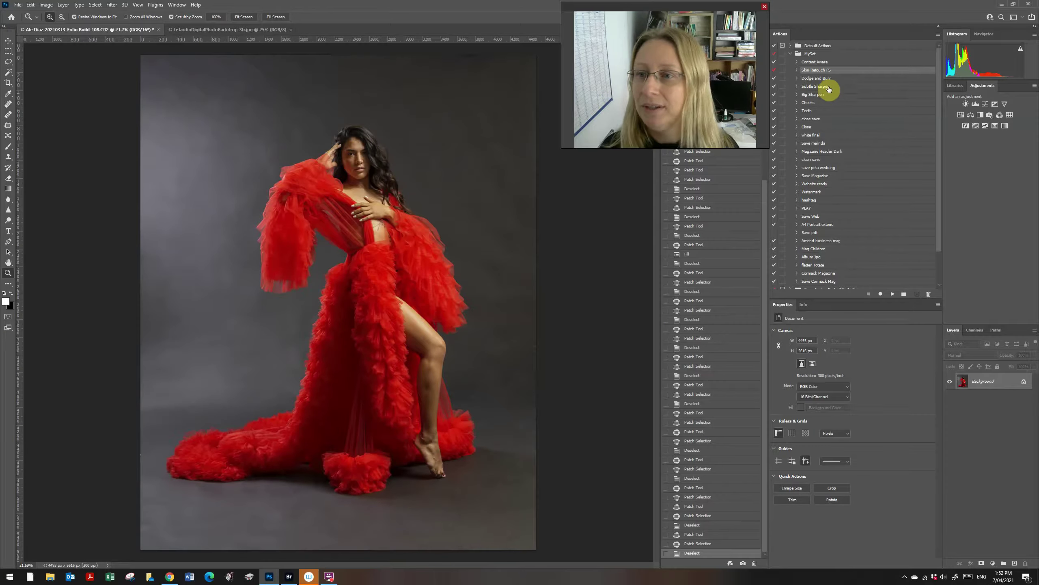
left_click_drag(828, 88, 928, 295)
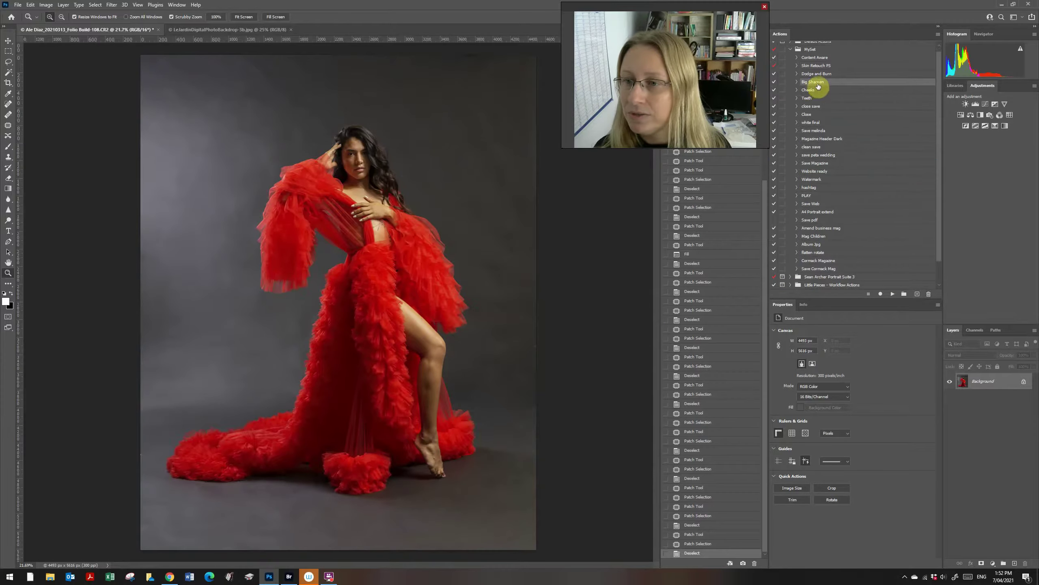
left_click_drag(817, 84, 927, 294)
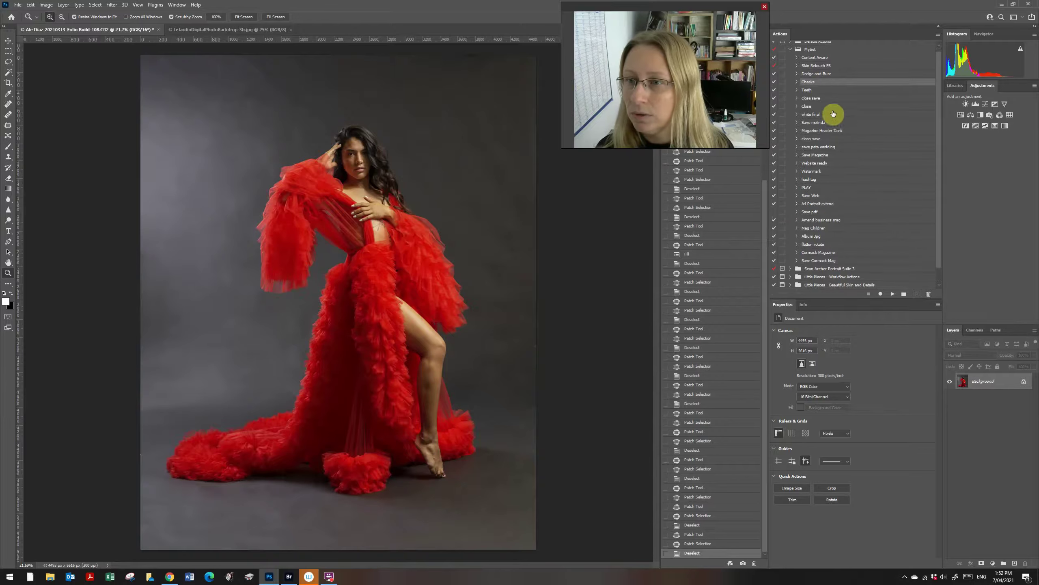
Go through the Skin Retouch, Dodge and Burn, Cheeks and Teeth actions in the MySet set.
left_click(841, 90)
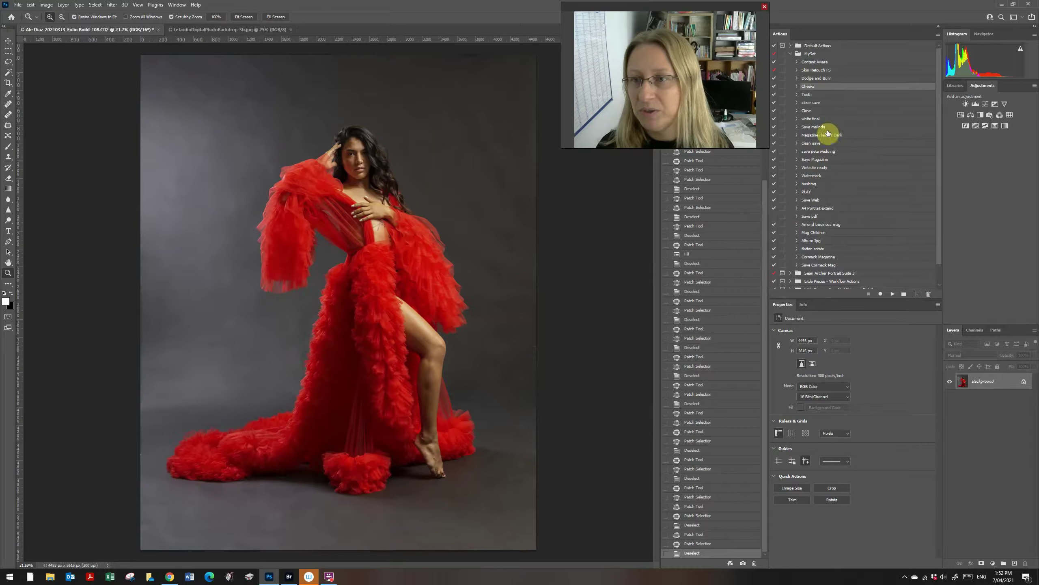
left_click(842, 65)
left_click(842, 70)
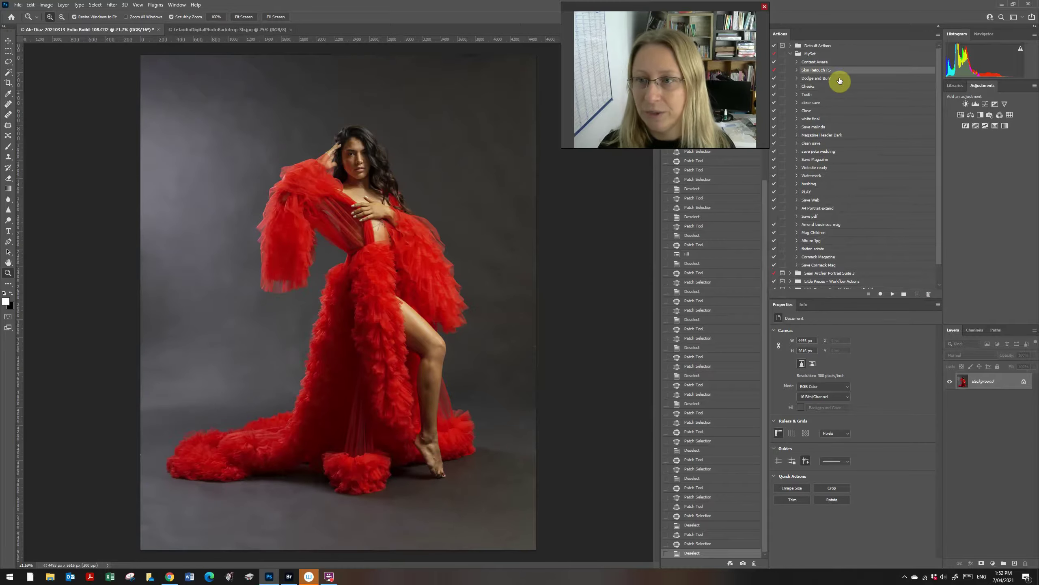
left_click(839, 79)
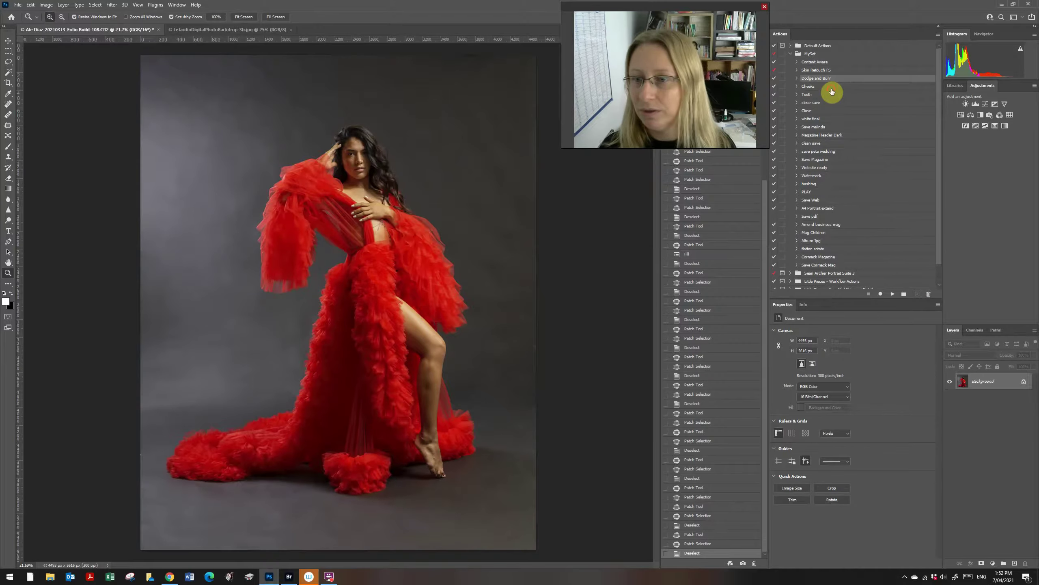
left_click(817, 87)
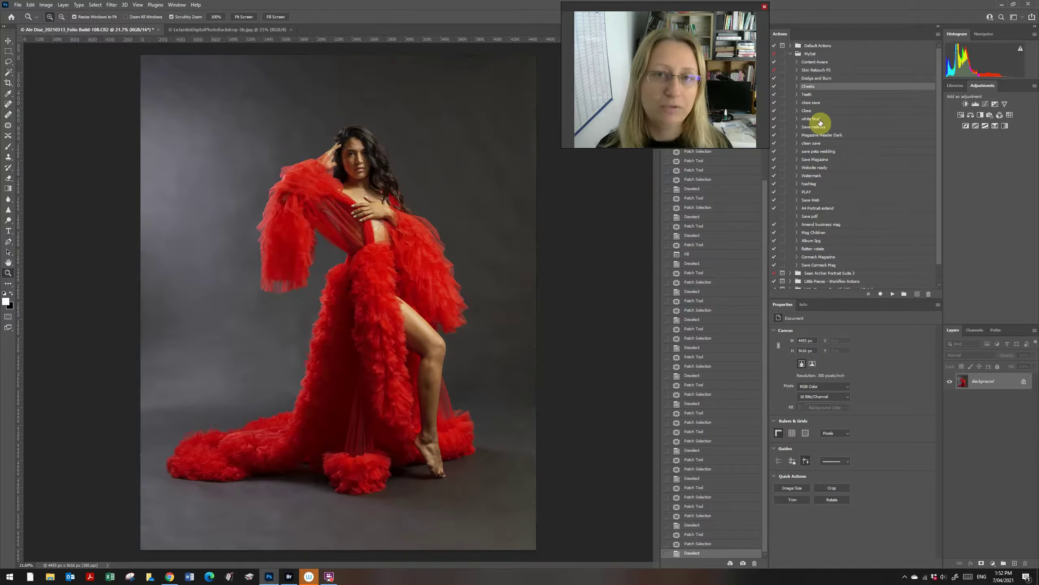
left_click(812, 95)
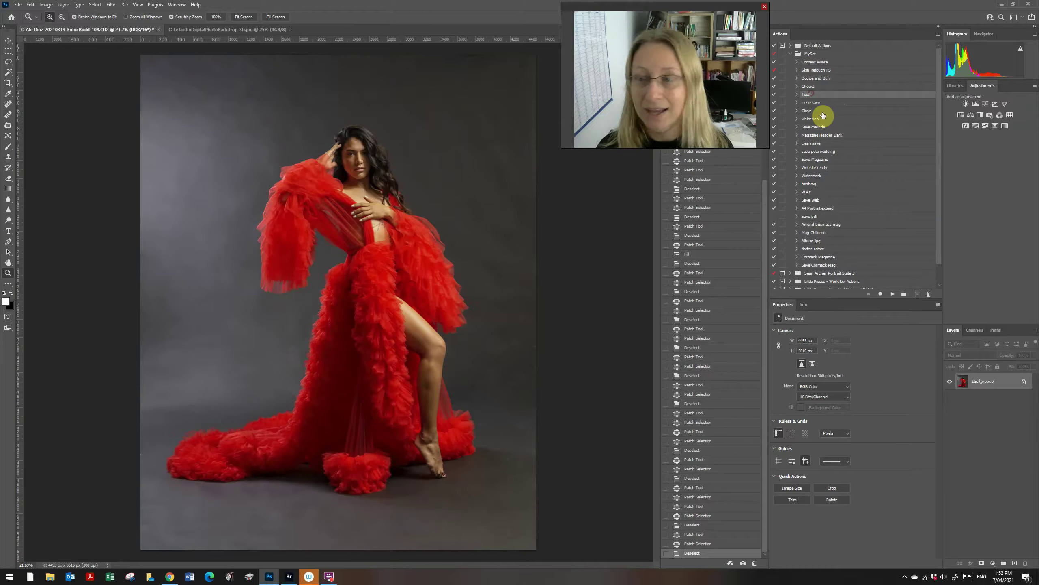
Delete the white final action from the MySet action set.
left_click(823, 103)
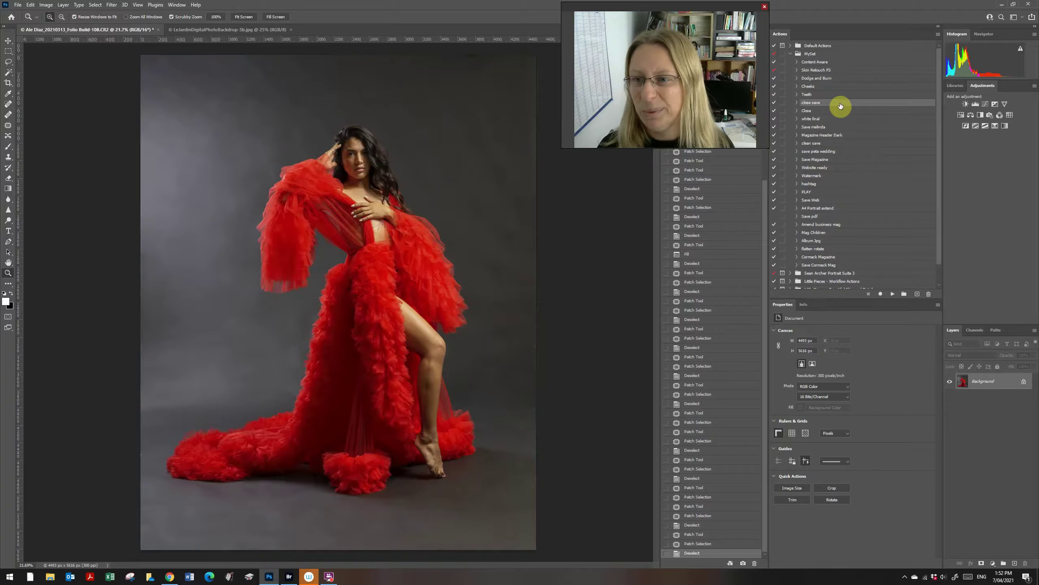
left_click(822, 111)
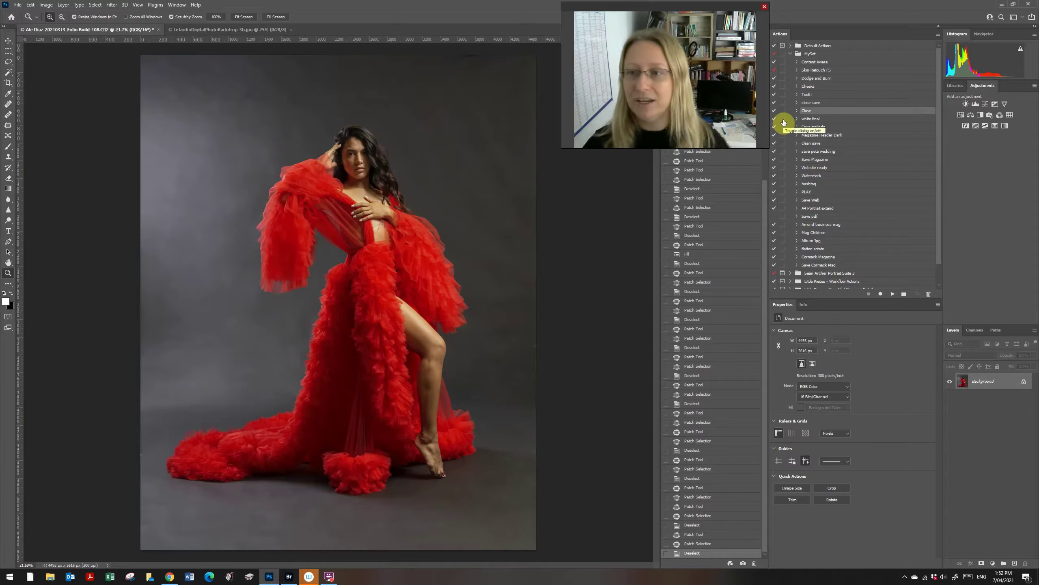
left_click(826, 122)
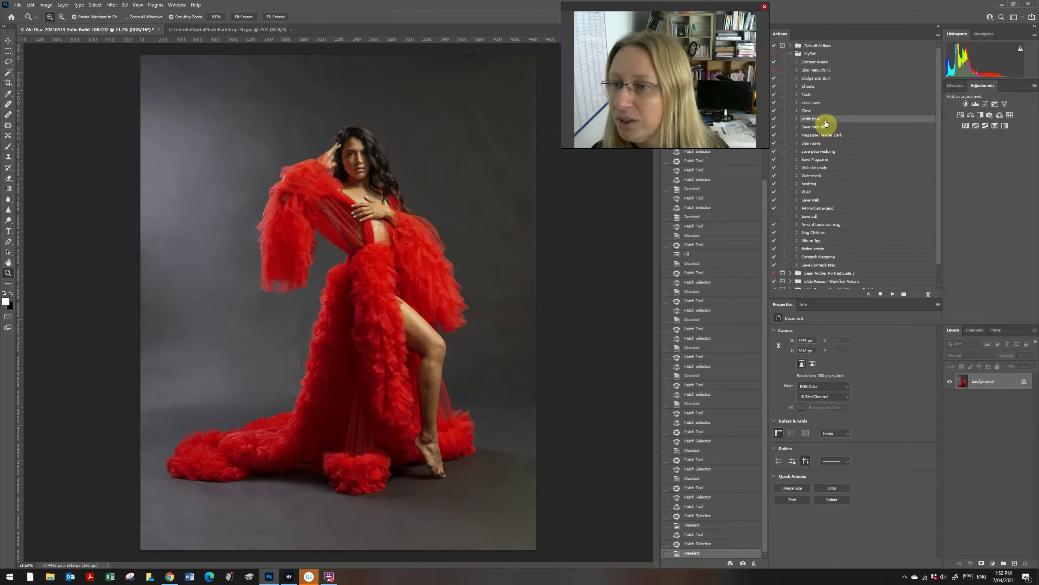
left_click_drag(824, 121, 928, 293)
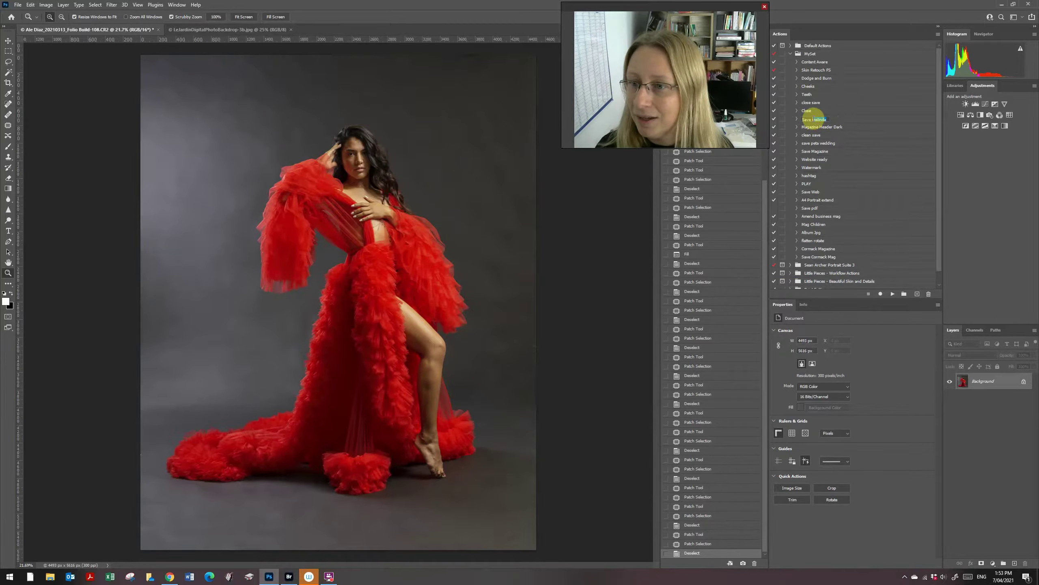
Rename the save action directly above Magazine Header Dark as Save workflow.
double_click(816, 119)
type("work")
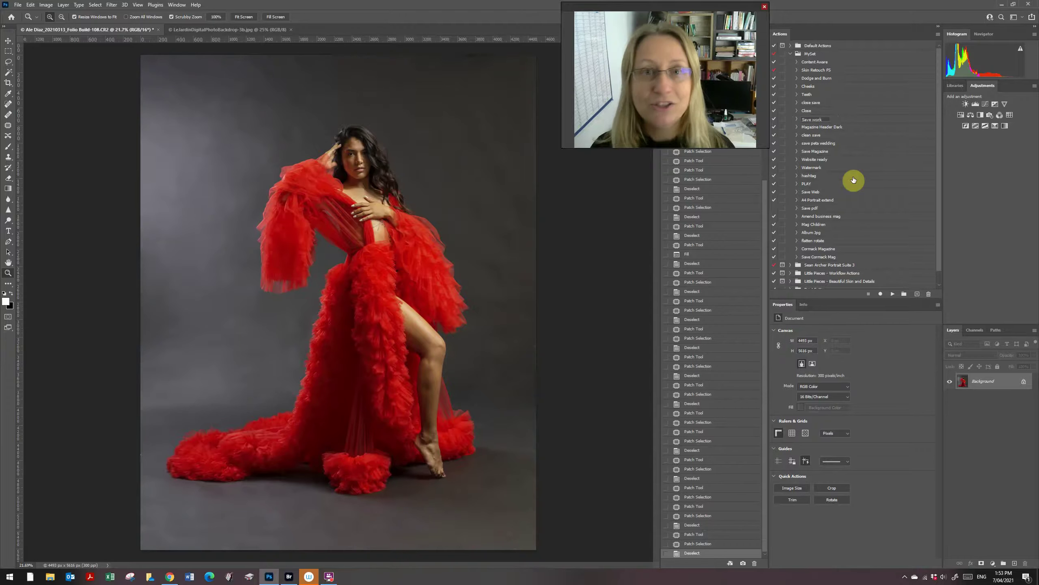
type("flow")
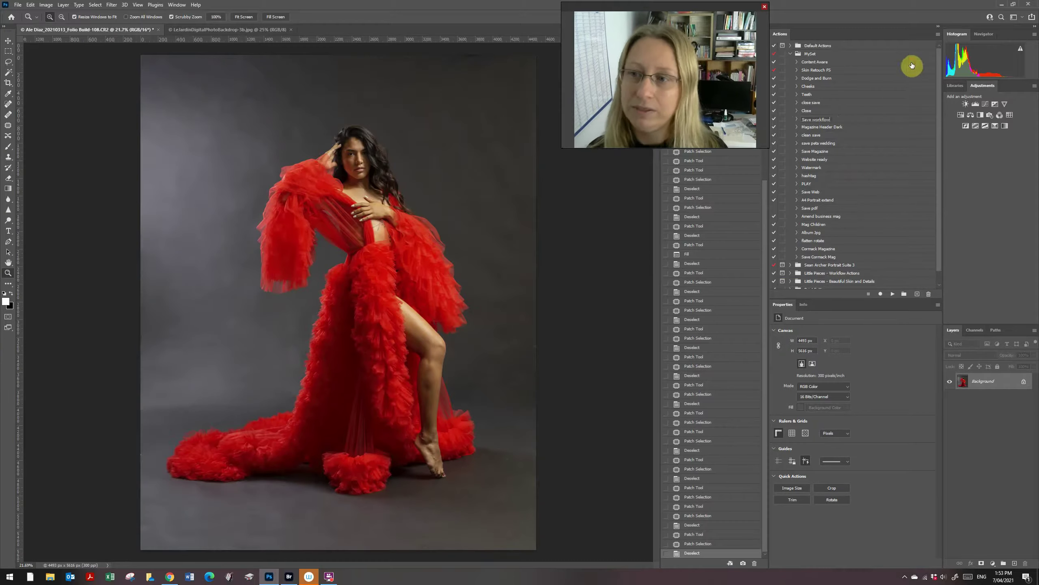
left_click(881, 120)
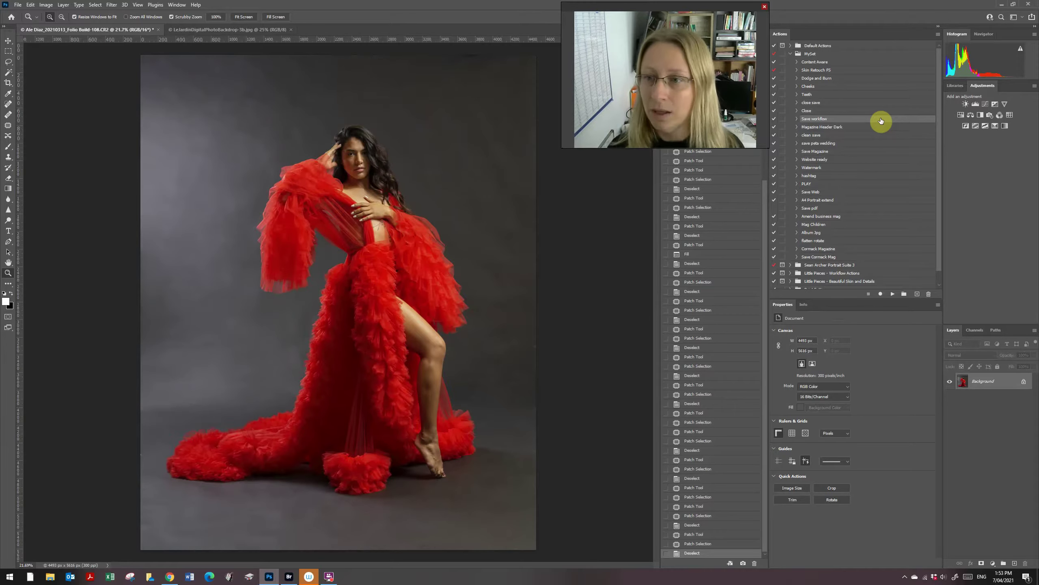
left_click(827, 128)
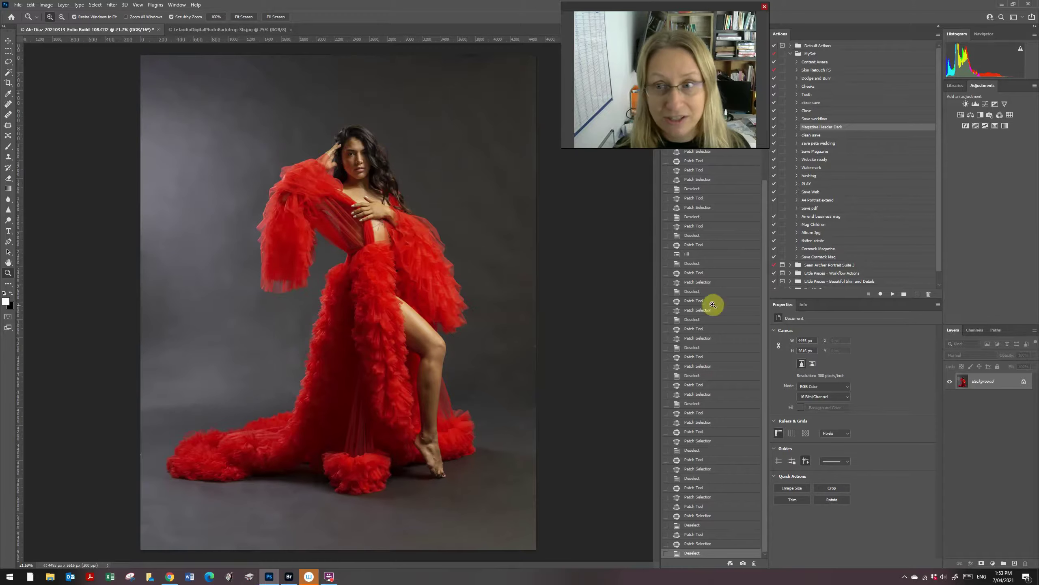
Run the Skin Retouch FS action on the portrait and hide the resulting Skin Texture layer.
left_click(816, 70)
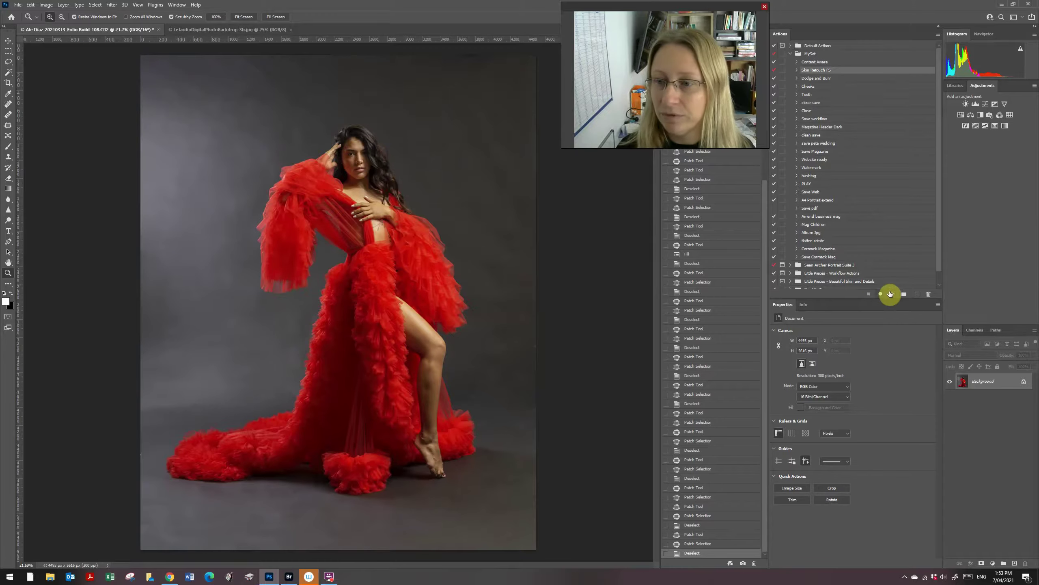
left_click(890, 293)
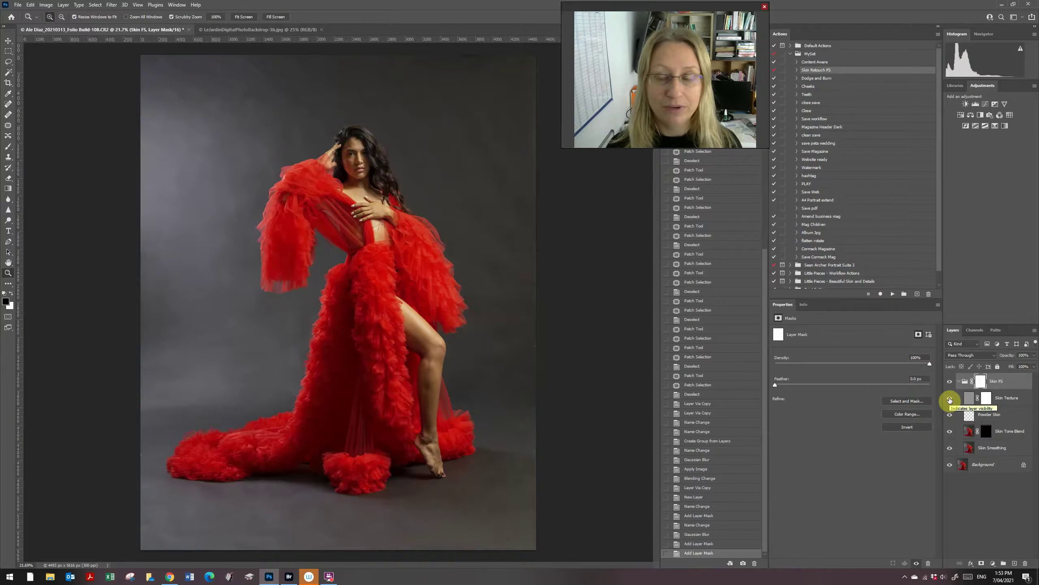
left_click(950, 400)
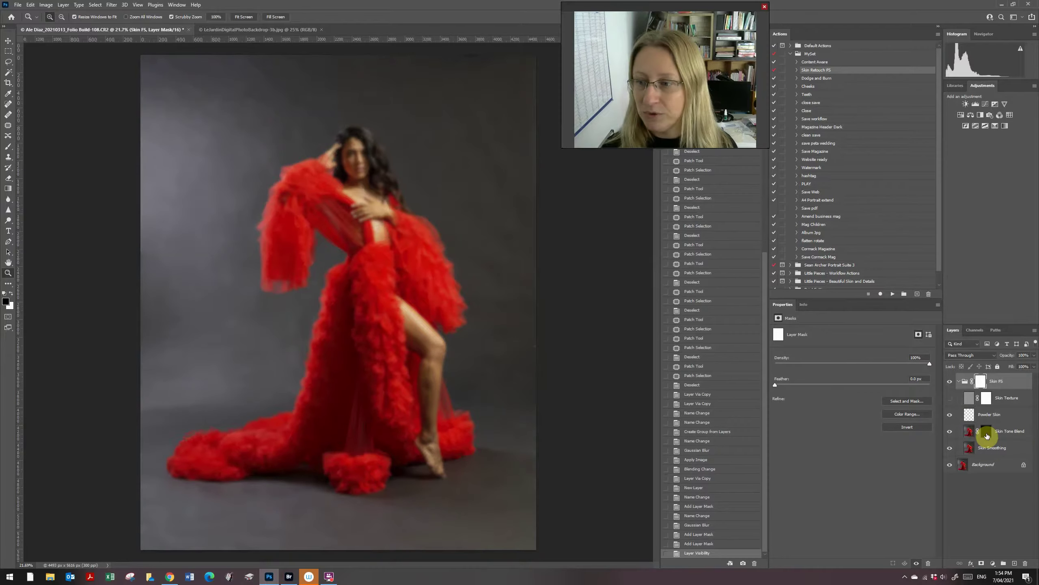
Target the Skin Tone Blend layer mask and prepare a white brush at size 700.
left_click(986, 433)
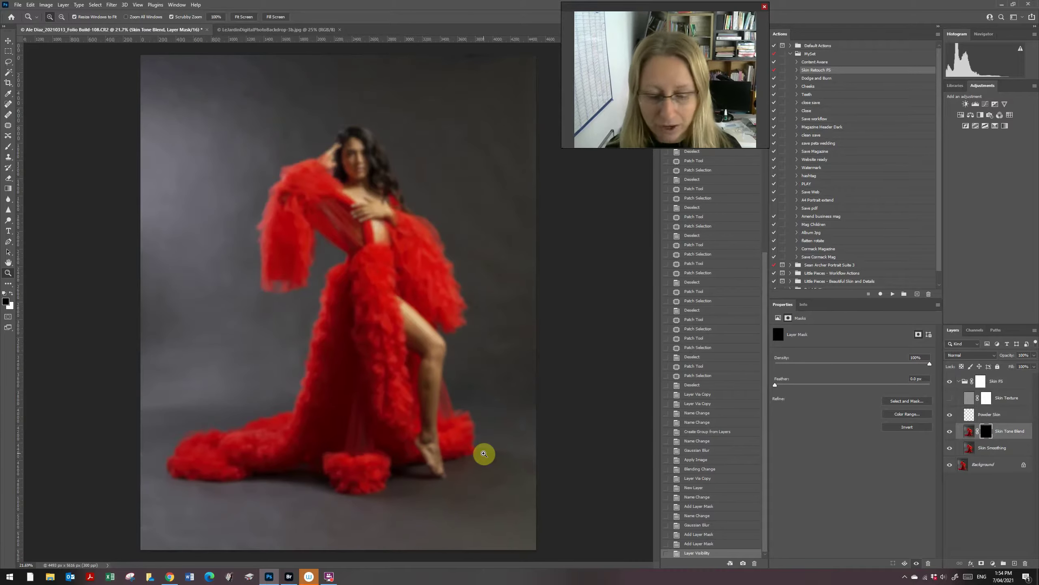
key("b")
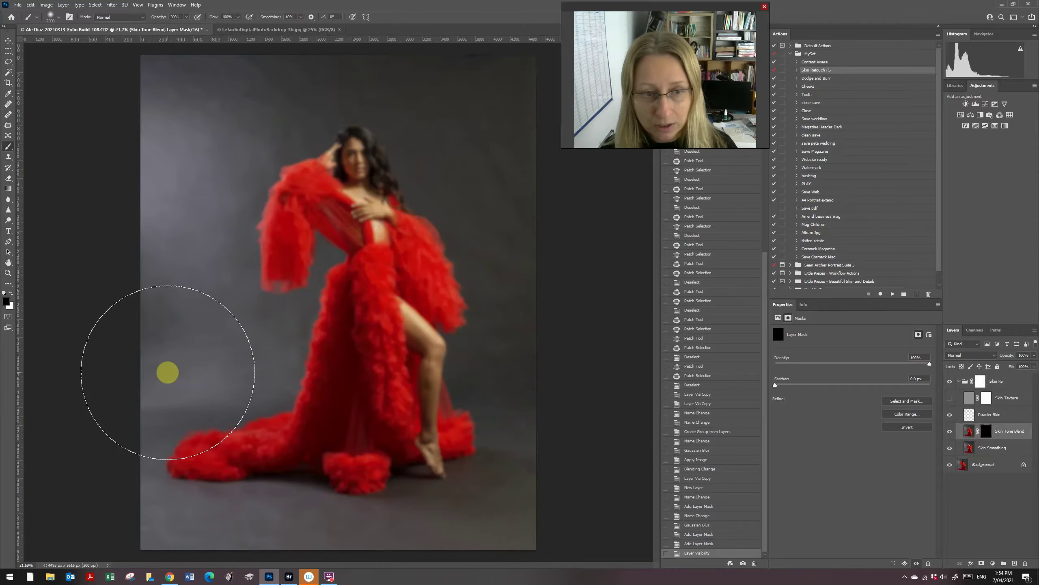
key("bracketleft")
key("bracketleft")
key("bracketleft")
key("bracketleft")
key("bracketleft")
key("bracketleft")
key("bracketleft")
key("bracketleft")
key("bracketleft")
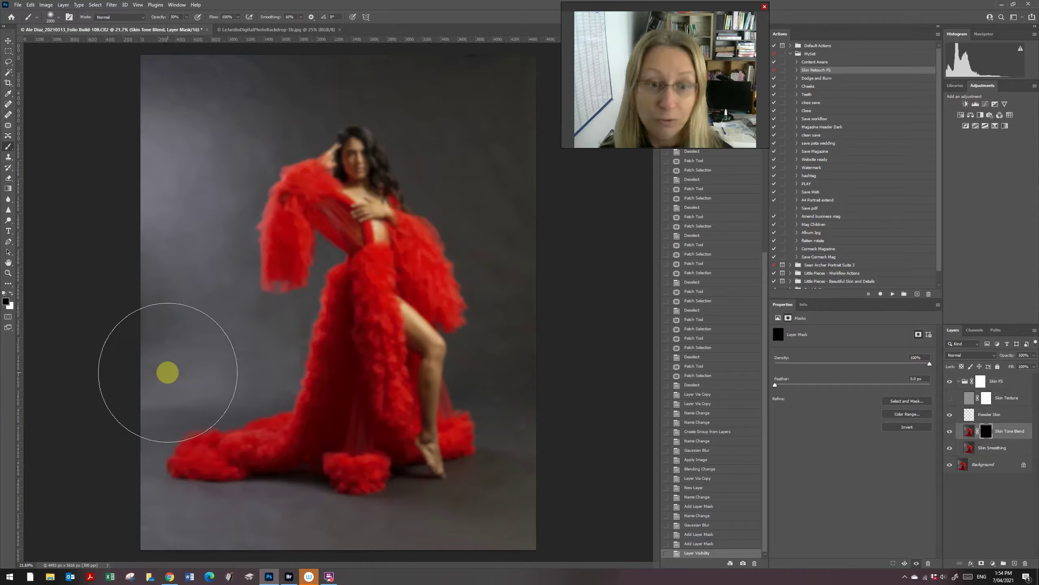
key("bracketleft")
key("bracketleft")
key("bracketleft")
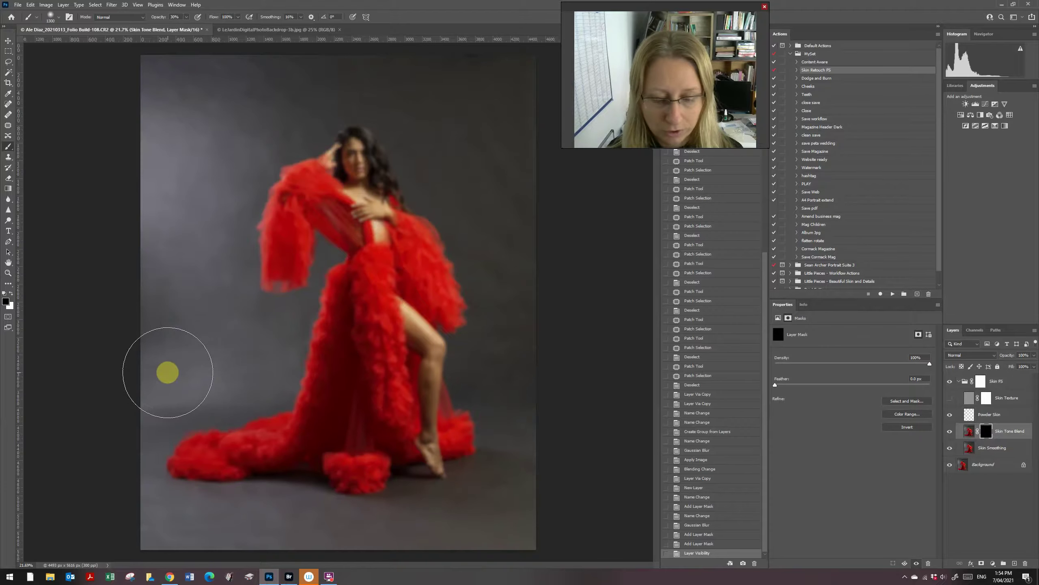
key("x")
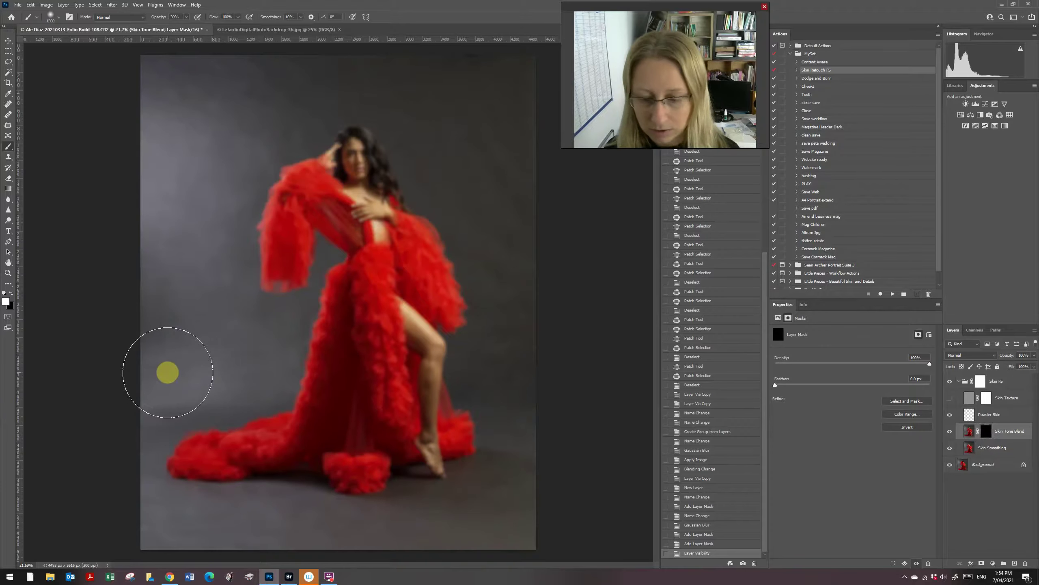
key("bracketleft")
key("bracketleft")
key("bracketleft")
key("bracketleft")
key("bracketleft")
key("bracketleft")
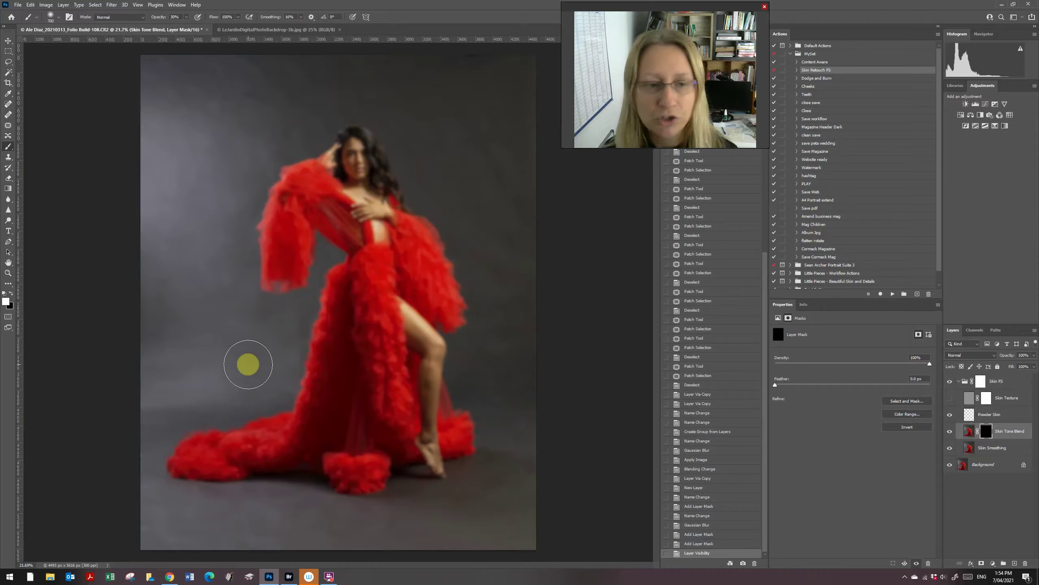
Set the brush opacity to 60% for painting on the Skin Tone Blend mask.
left_click(159, 17)
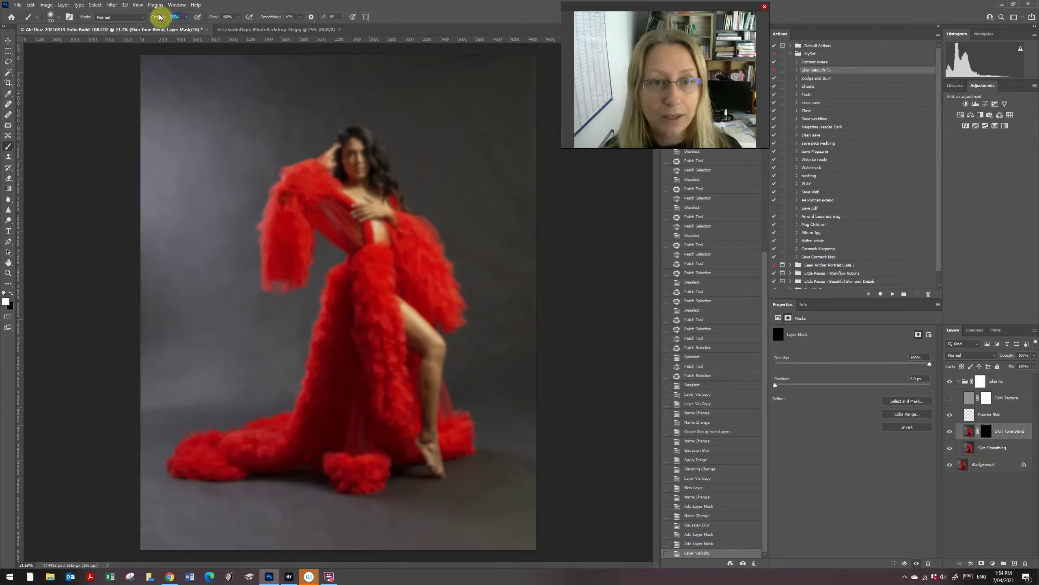
left_click_drag(159, 18, 173, 15)
key("Tab")
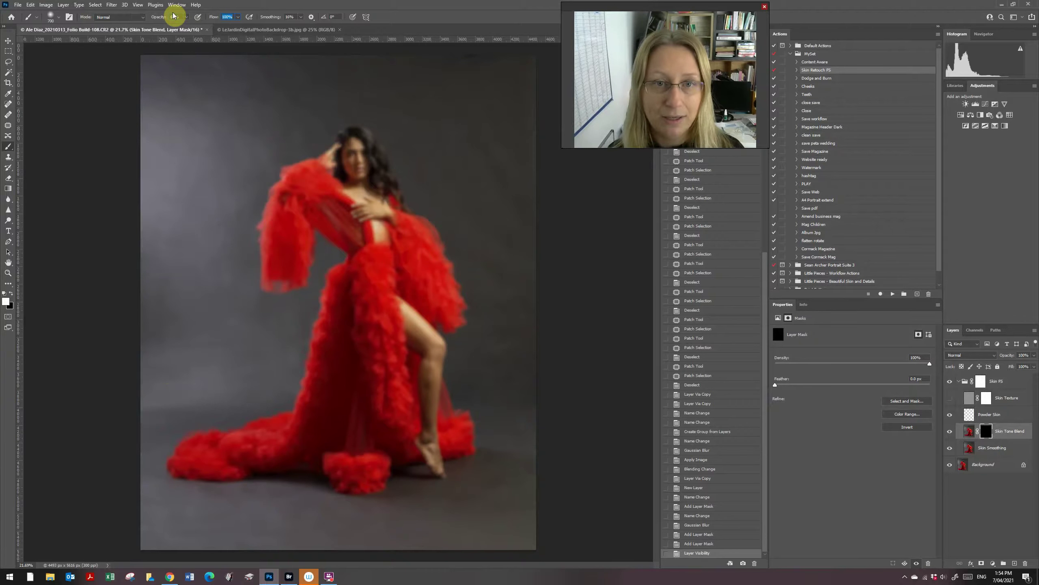
left_click(588, 278)
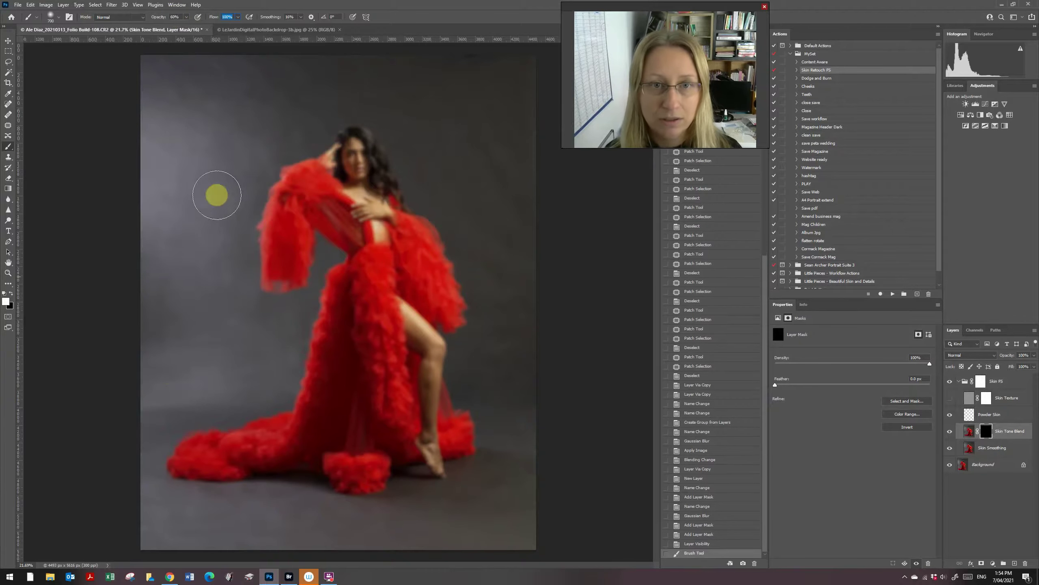
left_click(8, 51)
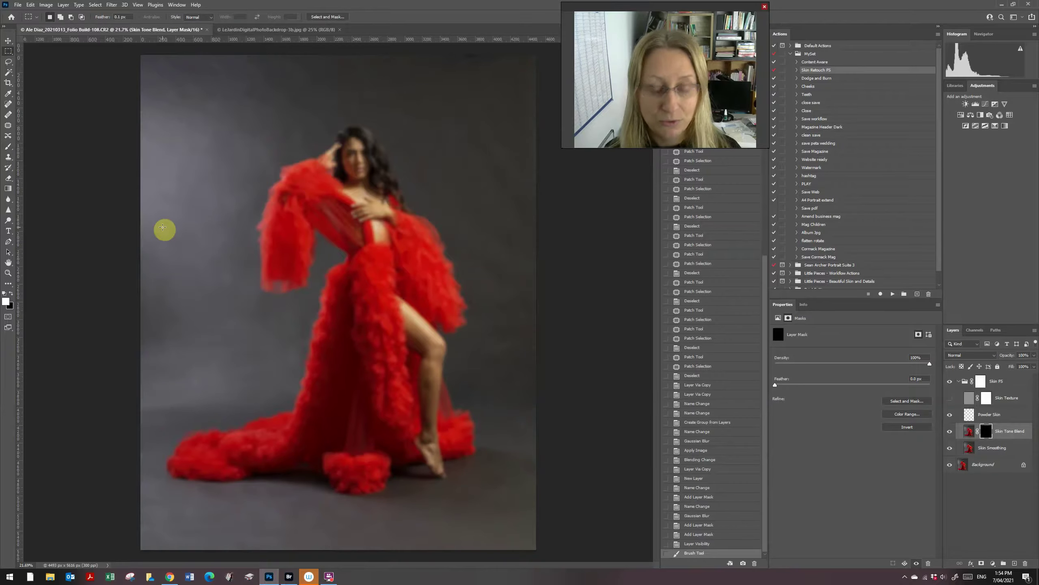
key("b")
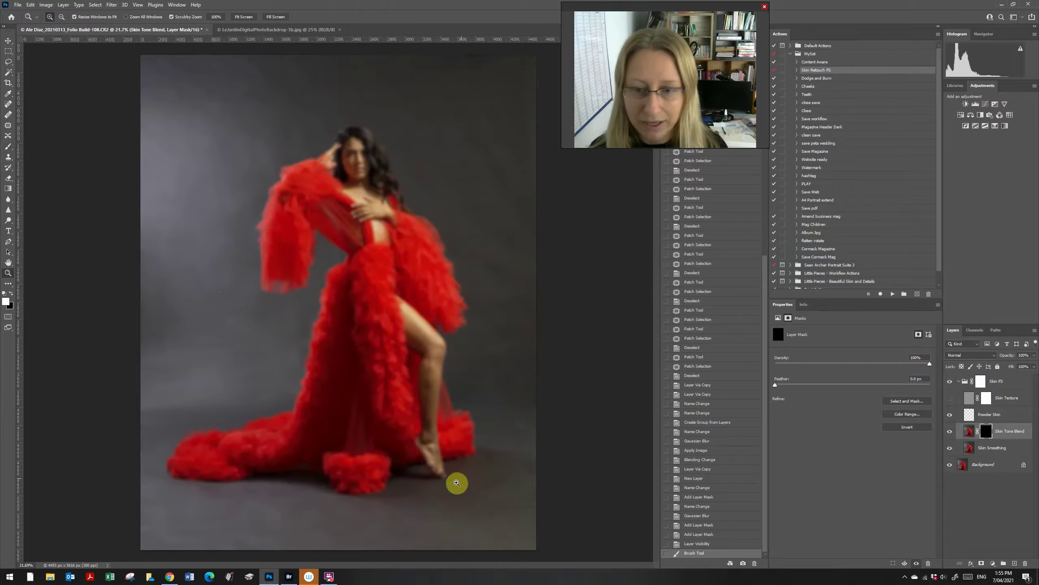
Paint white with a smaller brush on the Skin Tone Blend mask over the model's bare leg to smooth the skin tones.
key("z")
left_click_drag(457, 483, 479, 452)
key("b")
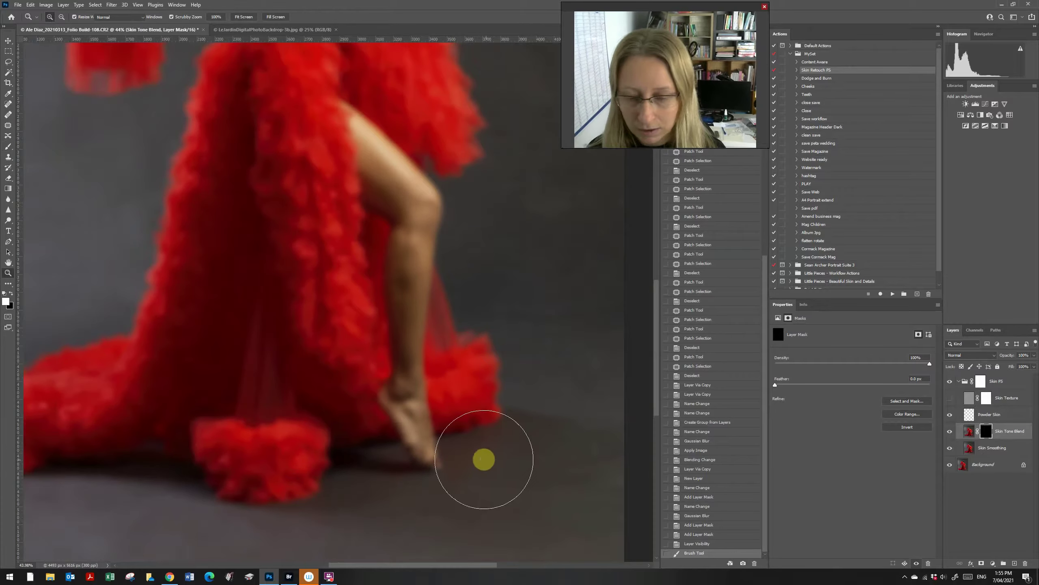
key("bracketleft")
key("bracketleft")
key("bracketleft")
key("bracketleft")
key("bracketleft")
key("bracketleft")
key("bracketleft")
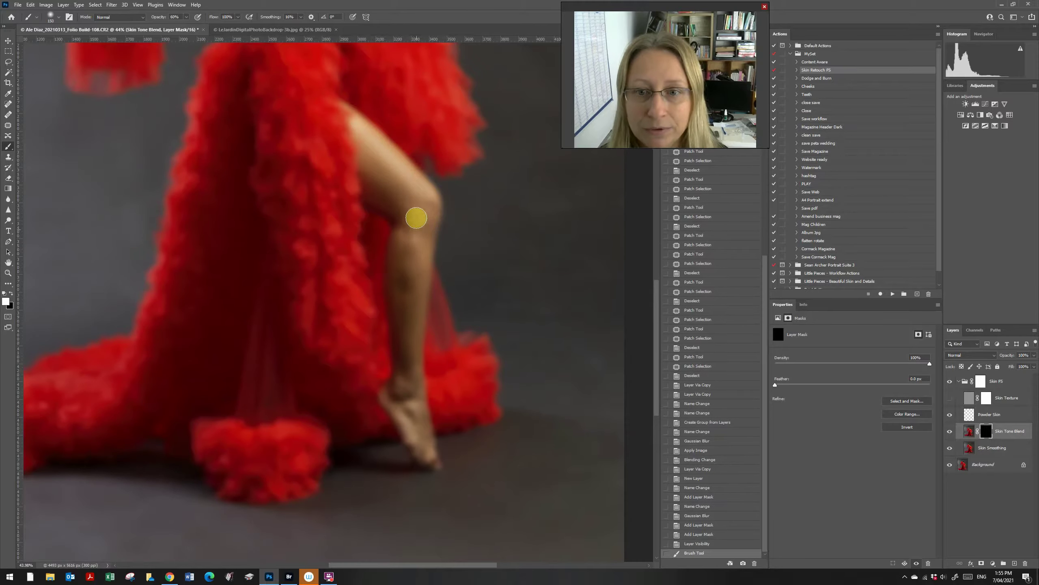
mouse_move(416, 217)
left_mouse_down()
mouse_move(413, 249)
mouse_move(403, 230)
left_mouse_up()
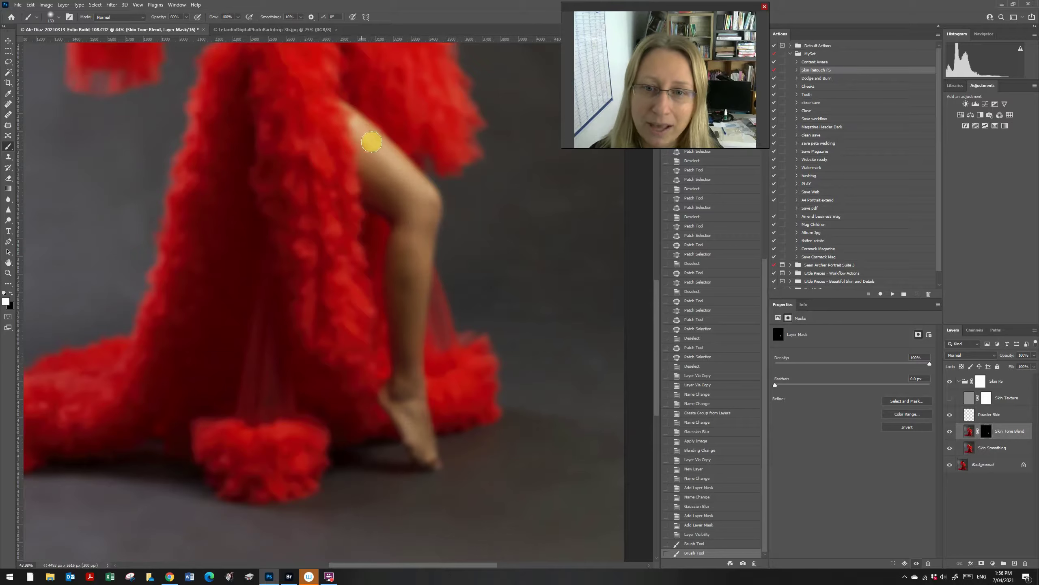
left_click_drag(402, 213, 434, 300)
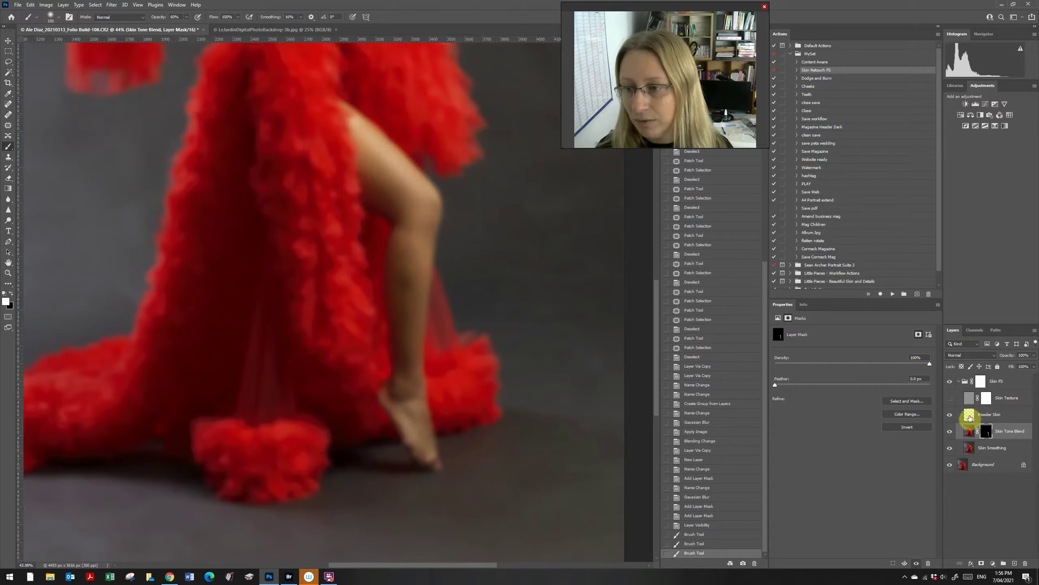
Prepare a 30% opacity brush for the Powder Skin layer in the skin tone sampled from the model's shin.
left_click(970, 417)
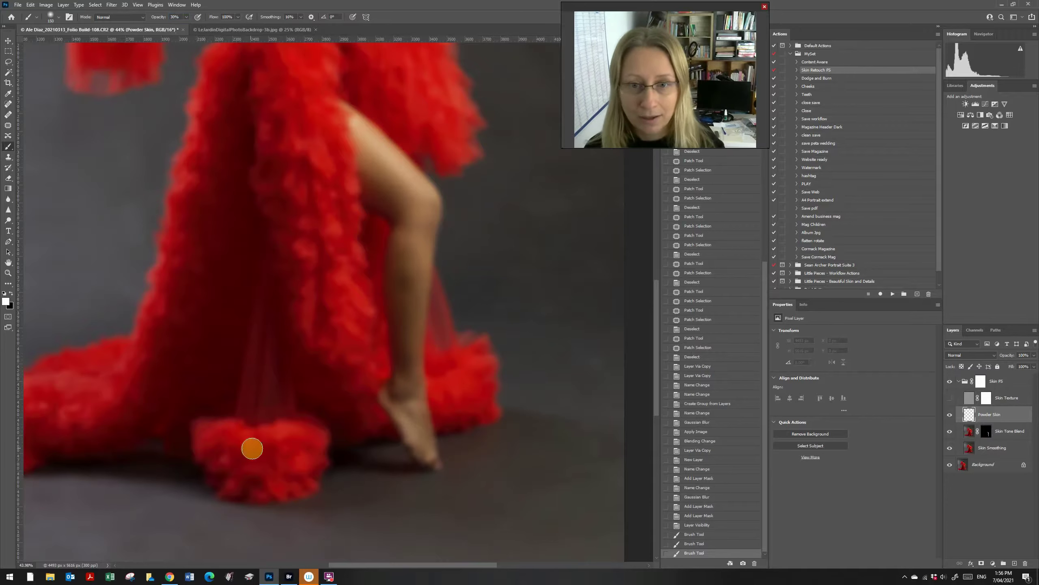
key("i")
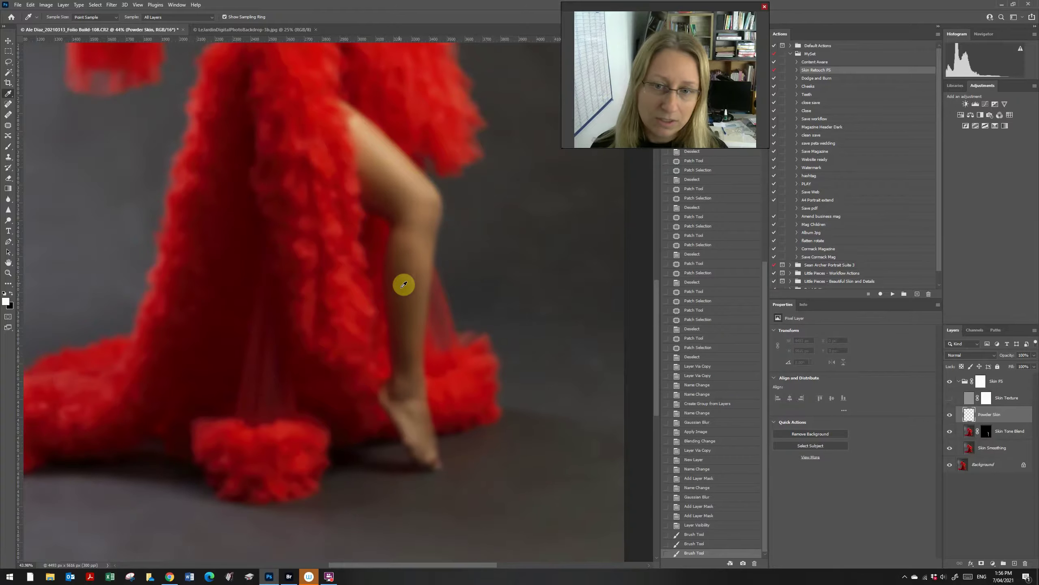
left_click(413, 266)
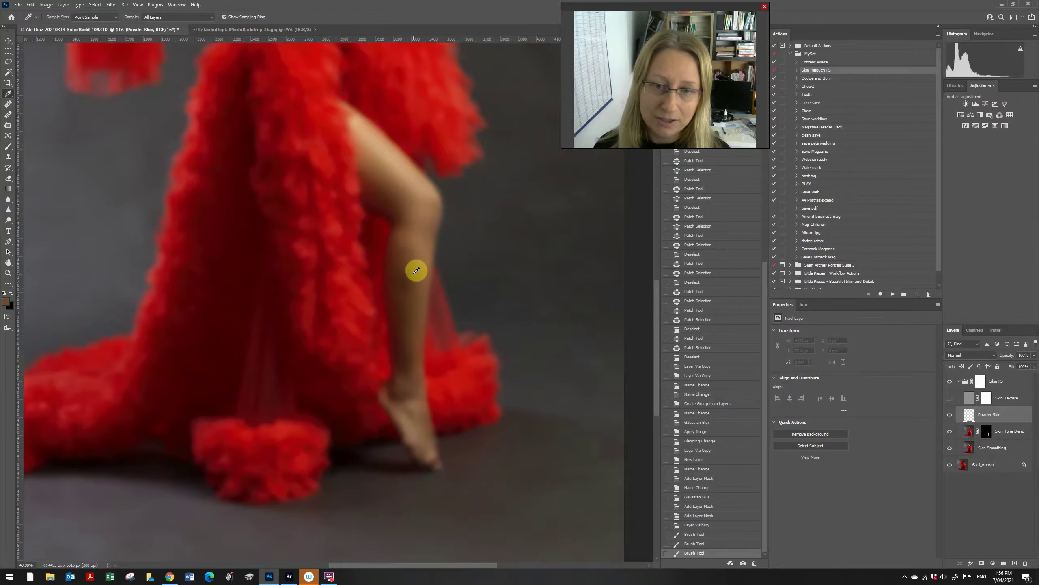
key("b")
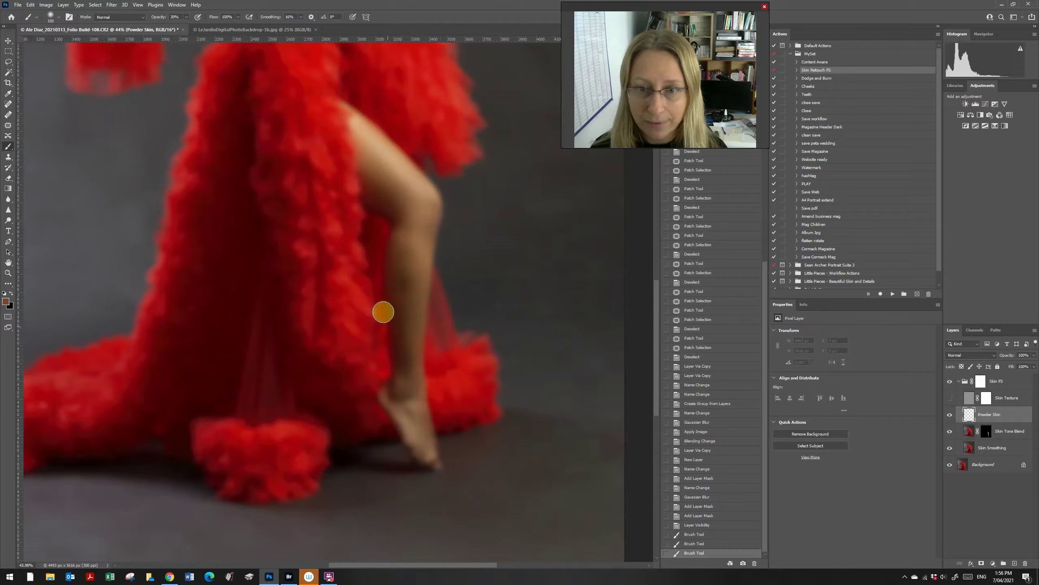
left_click_drag(404, 290, 411, 303)
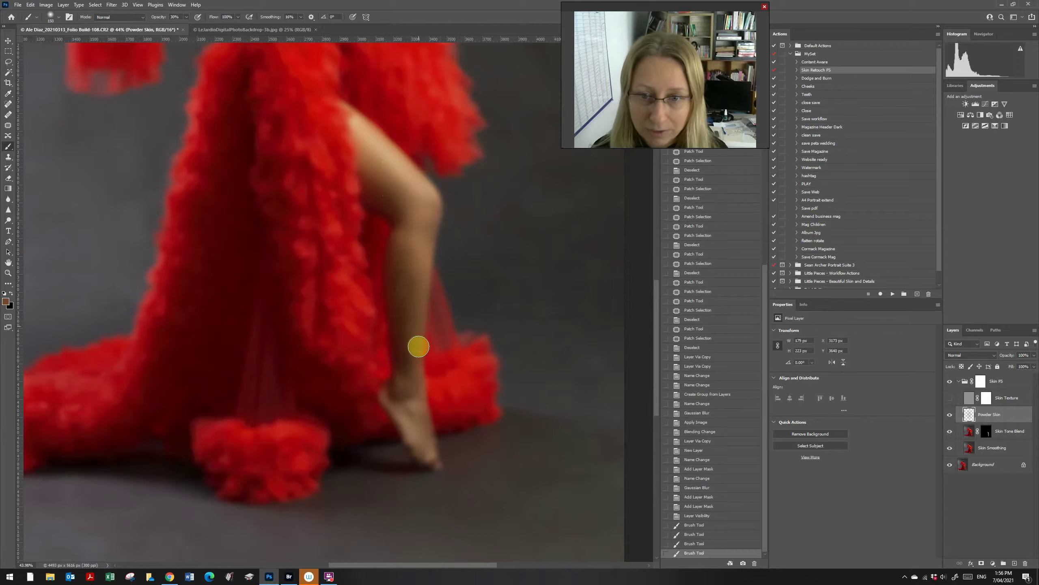
key("z")
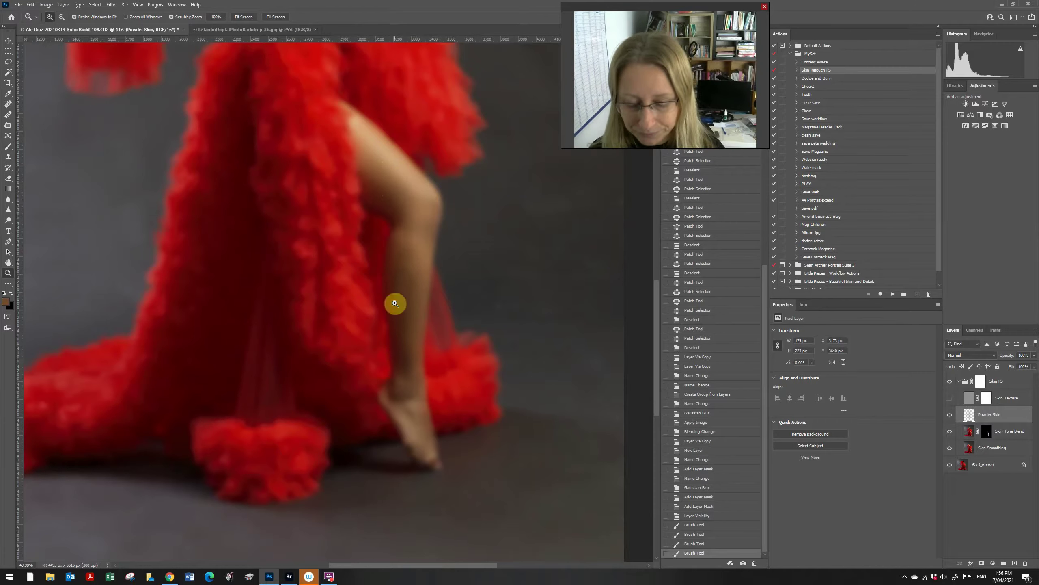
key("ctrl+z")
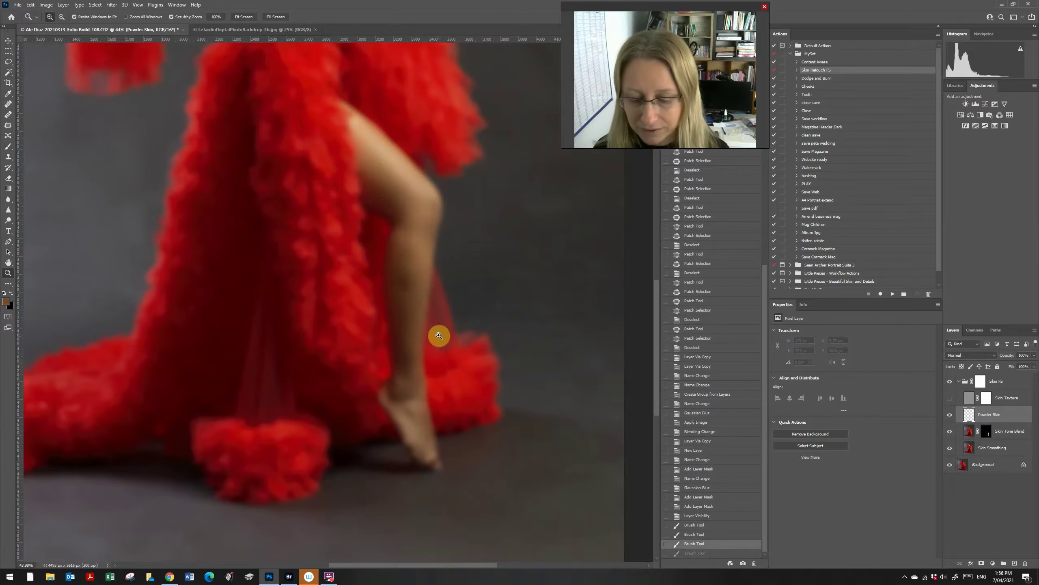
Paint the sampled skin tone along the model's lower leg on the Powder Skin layer with a larger brush.
key("b")
key("bracketright")
key("bracketright")
key("bracketright")
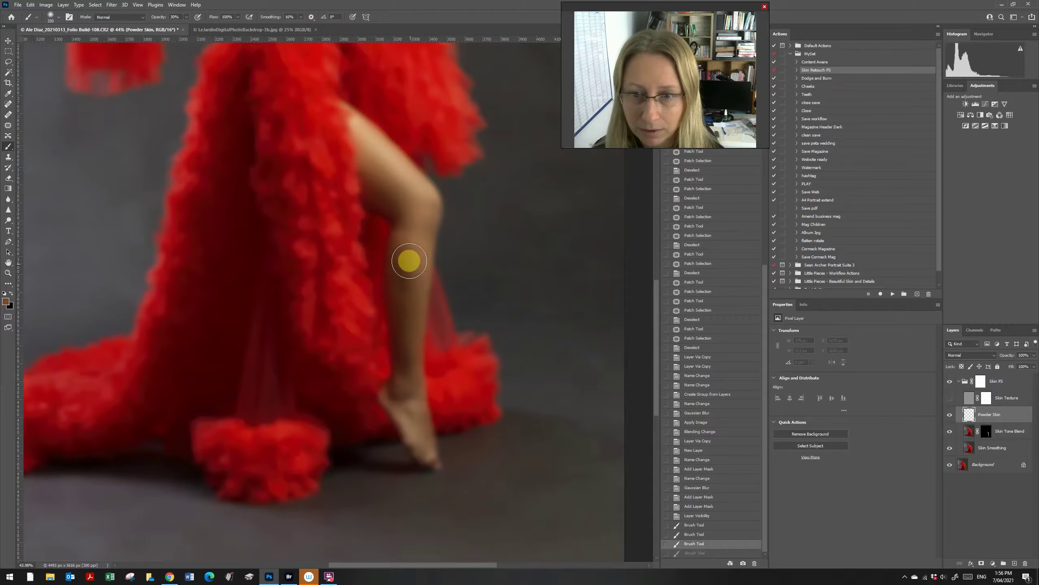
left_click_drag(405, 283, 402, 367)
left_click_drag(413, 244, 418, 397)
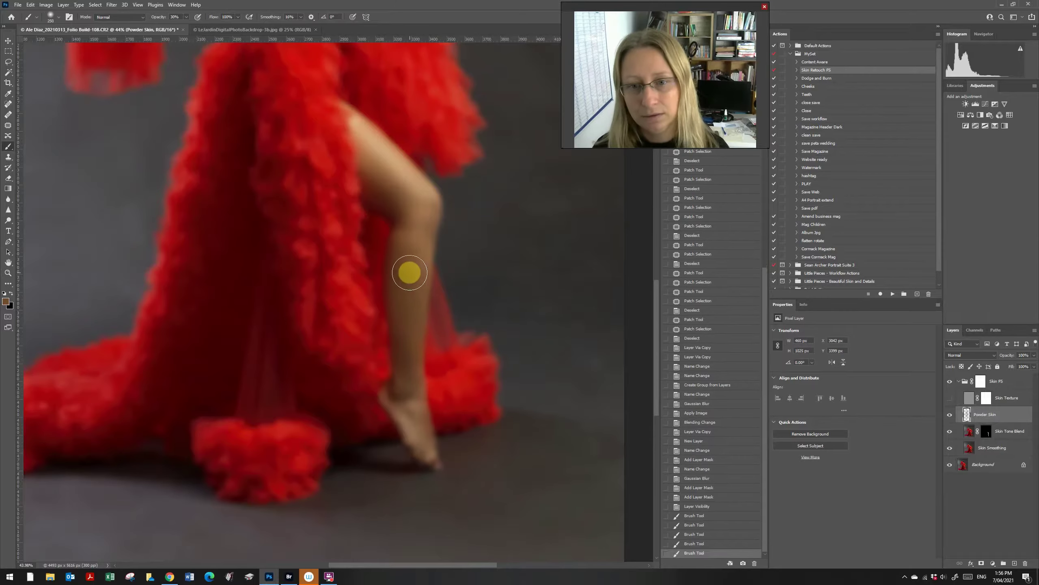
Finish the Powder Skin painting with another stroke of the sampled skin tone down the shin toward the ankle.
left_click_drag(414, 302, 406, 341)
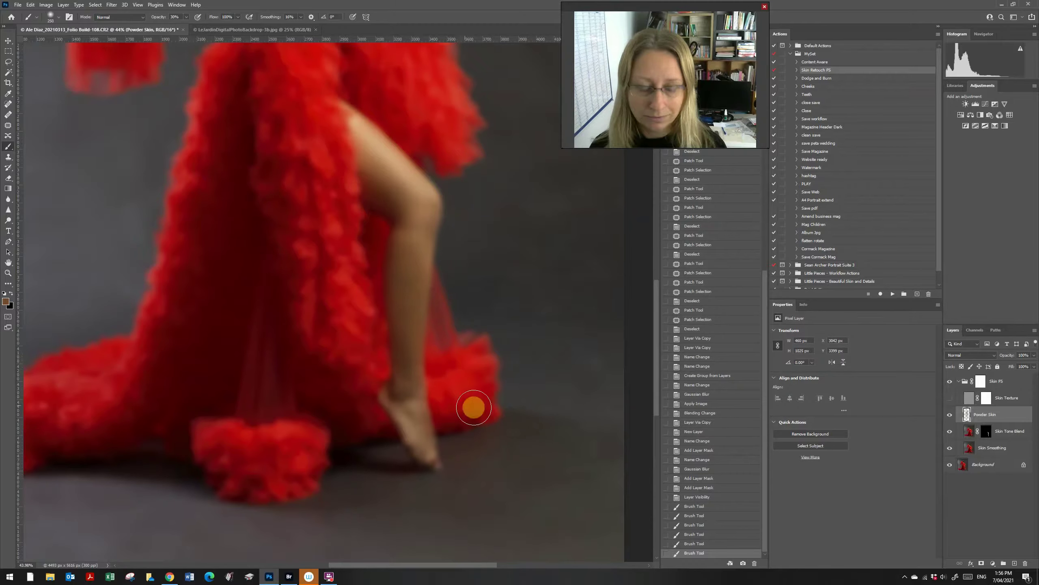
key("z")
left_click_drag(457, 380, 413, 344)
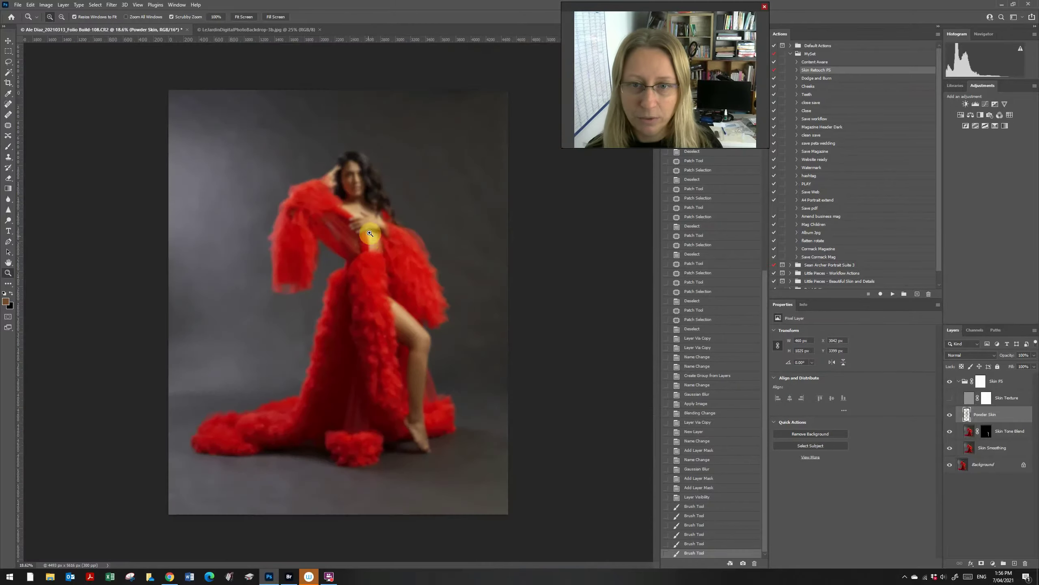
Paint white with a smaller brush on the Skin Tone Blend mask over the model's forehead and shadowed cheek.
left_click_drag(369, 209, 406, 204)
left_click_drag(313, 104, 376, 179)
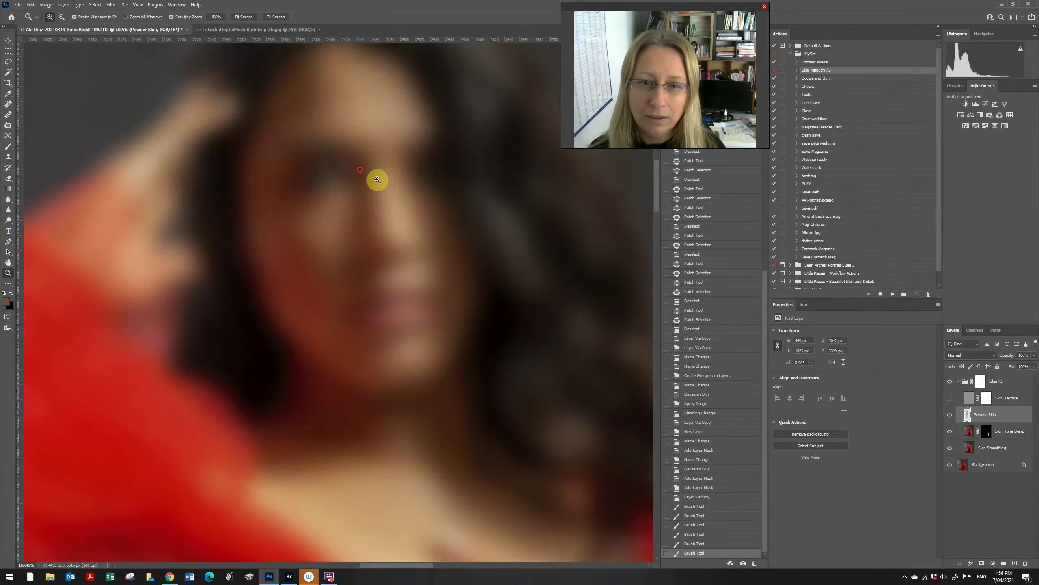
left_click_drag(655, 202, 650, 195)
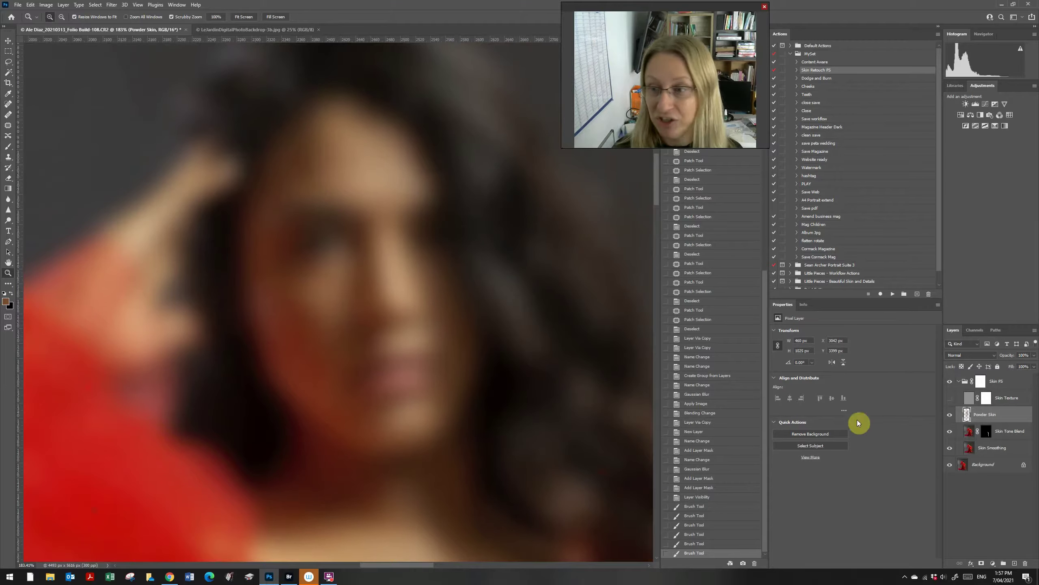
left_click(985, 431)
key("b")
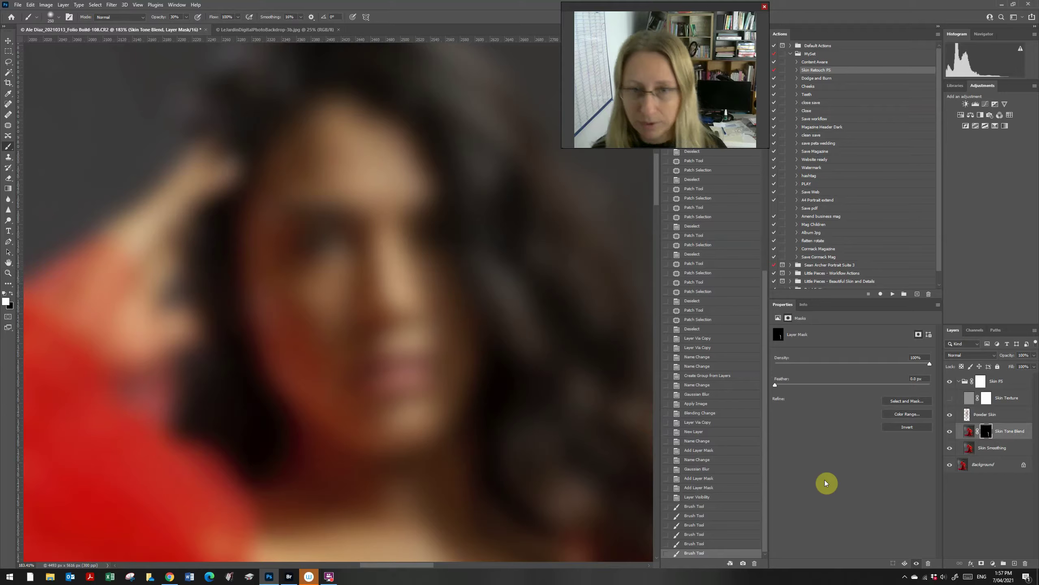
key("bracketleft")
key("bracketleft")
key("bracketleft")
key("bracketleft")
key("bracketleft")
key("bracketleft")
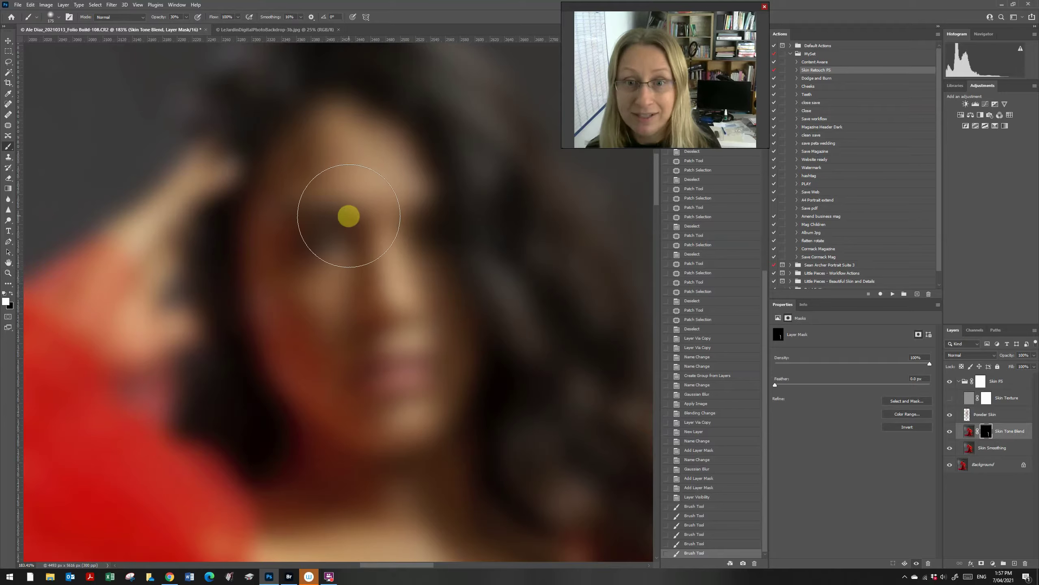
key("bracketleft")
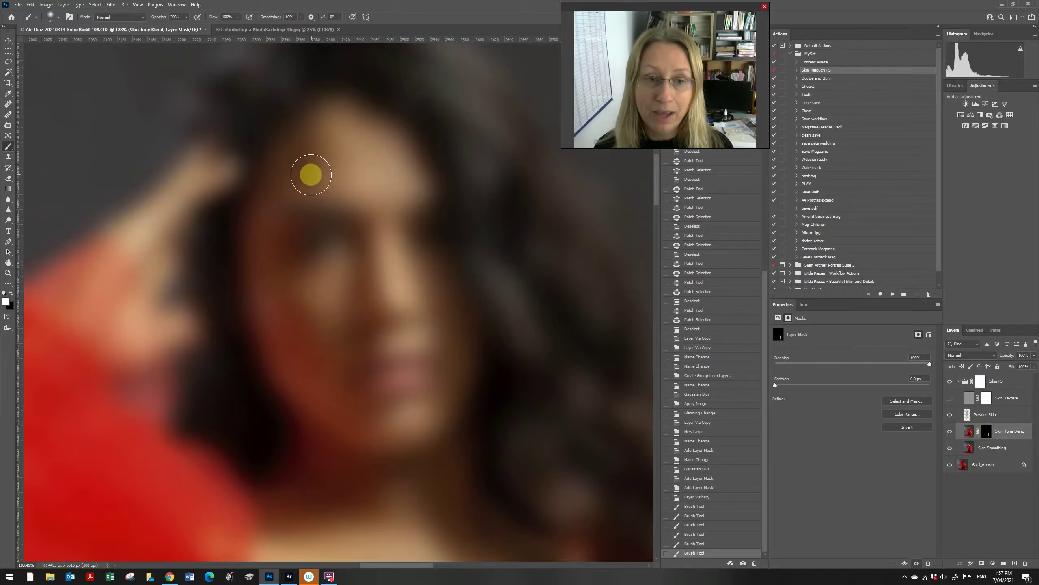
mouse_move(367, 148)
left_mouse_down()
mouse_move(298, 174)
mouse_move(328, 159)
mouse_move(383, 160)
mouse_move(390, 180)
mouse_move(373, 142)
left_mouse_up()
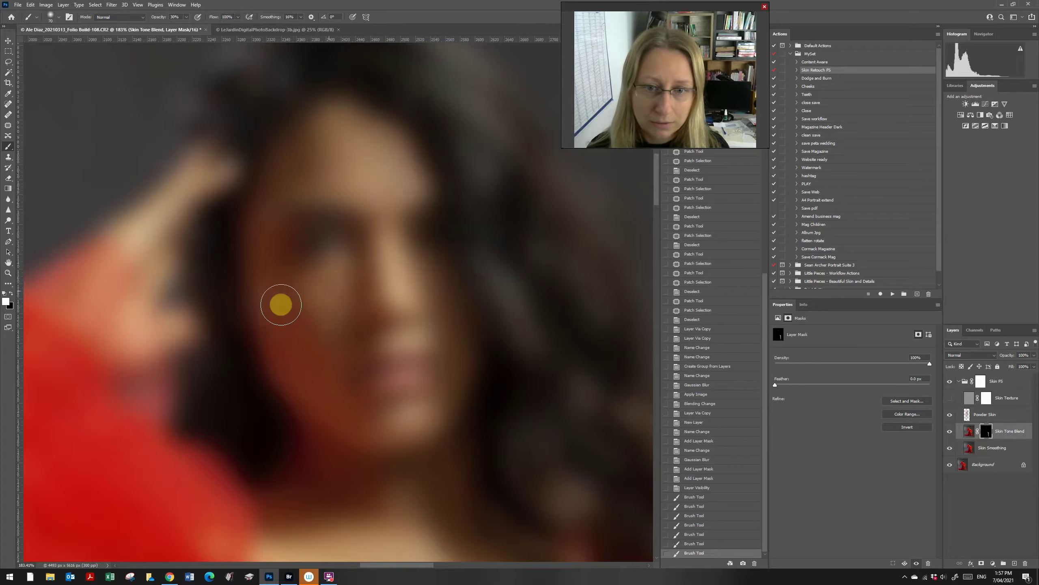
mouse_move(289, 389)
left_mouse_down()
mouse_move(340, 275)
mouse_move(396, 243)
mouse_move(387, 231)
mouse_move(393, 299)
mouse_move(373, 151)
mouse_move(370, 259)
mouse_move(327, 327)
mouse_move(353, 276)
mouse_move(304, 294)
mouse_move(291, 323)
mouse_move(313, 358)
mouse_move(318, 420)
mouse_move(266, 481)
mouse_move(303, 329)
mouse_move(291, 333)
mouse_move(259, 265)
mouse_move(263, 229)
mouse_move(274, 192)
mouse_move(302, 185)
left_mouse_up()
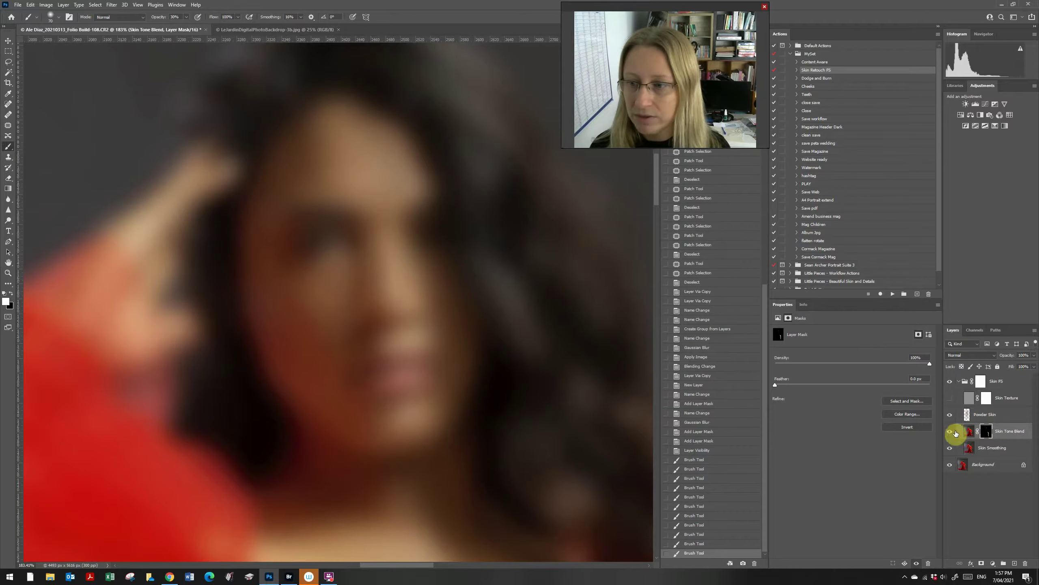
Show the Skin Texture layer and compare the face with the Skin Tone Blend layer hidden and shown.
left_click(950, 432)
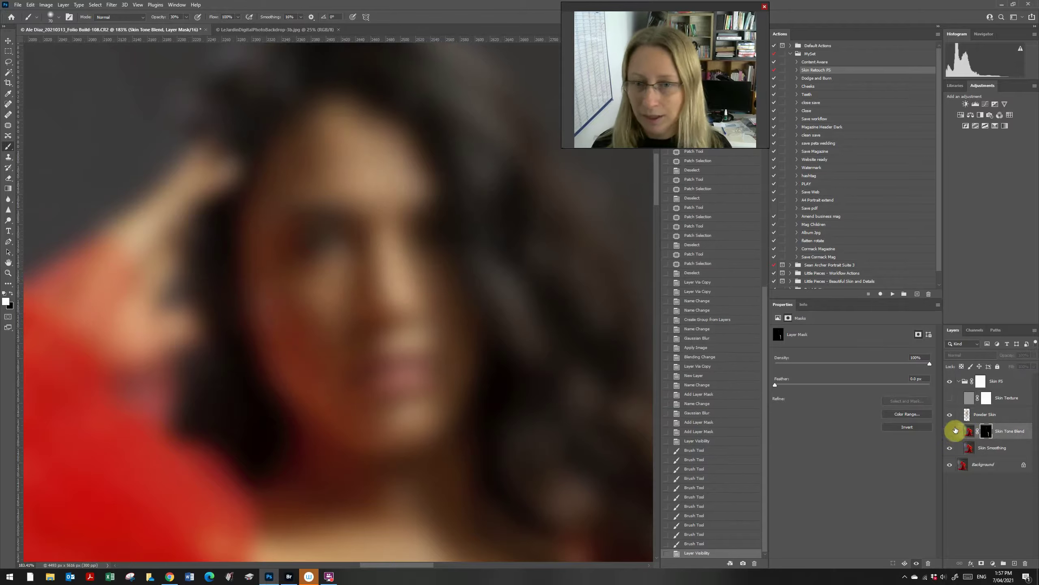
left_click(951, 432)
left_click(949, 399)
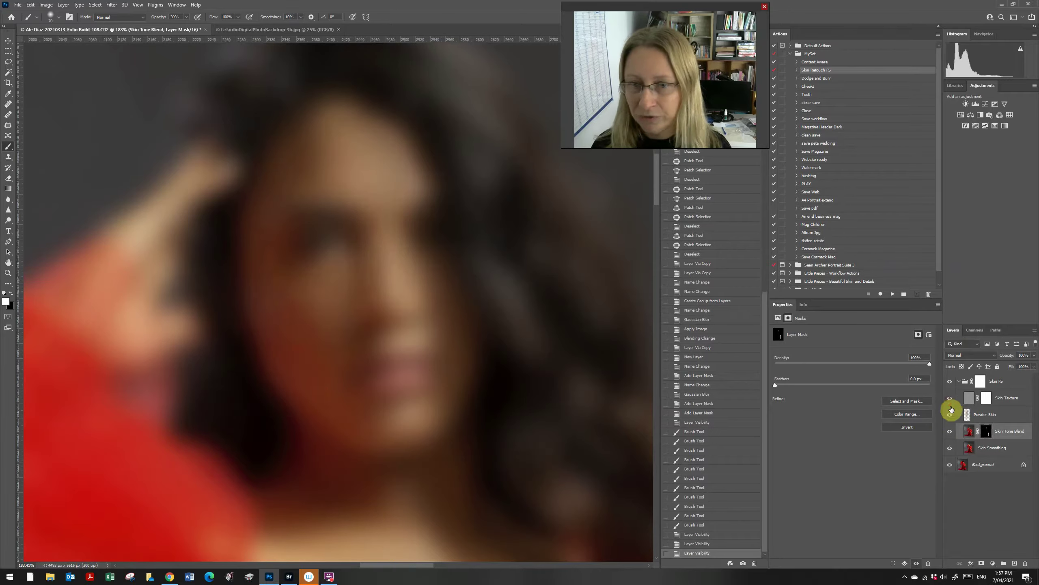
left_click(951, 433)
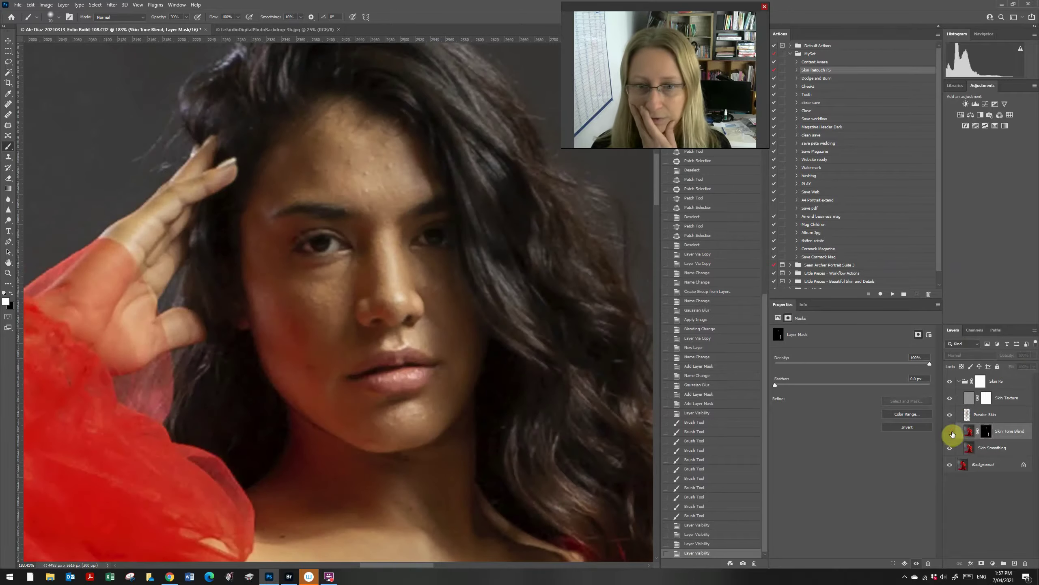
left_click(952, 434)
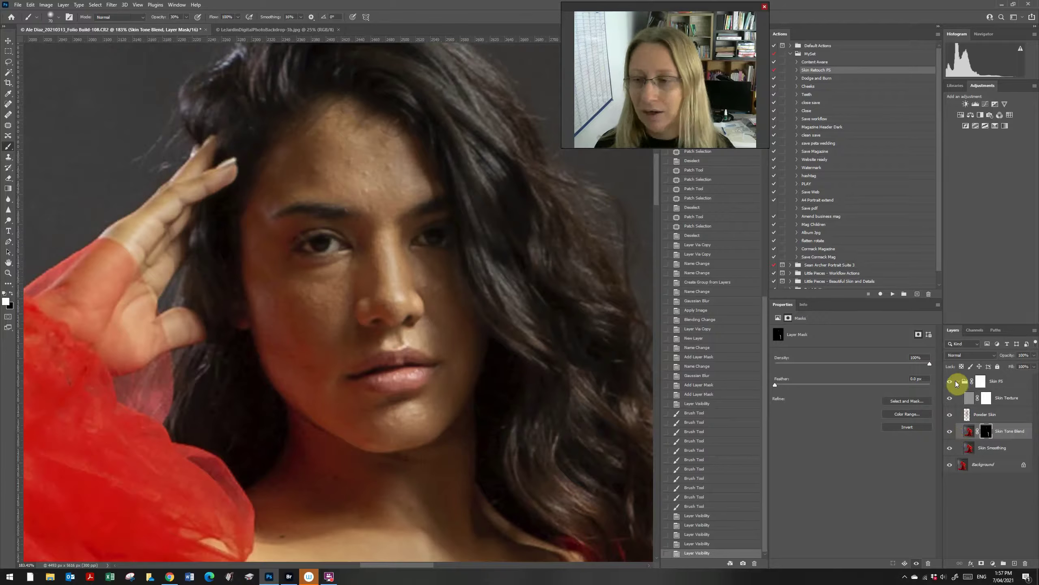
Remove the blemishes on the model's forehead with the Patch tool on the Skin Texture layer.
left_click(969, 401)
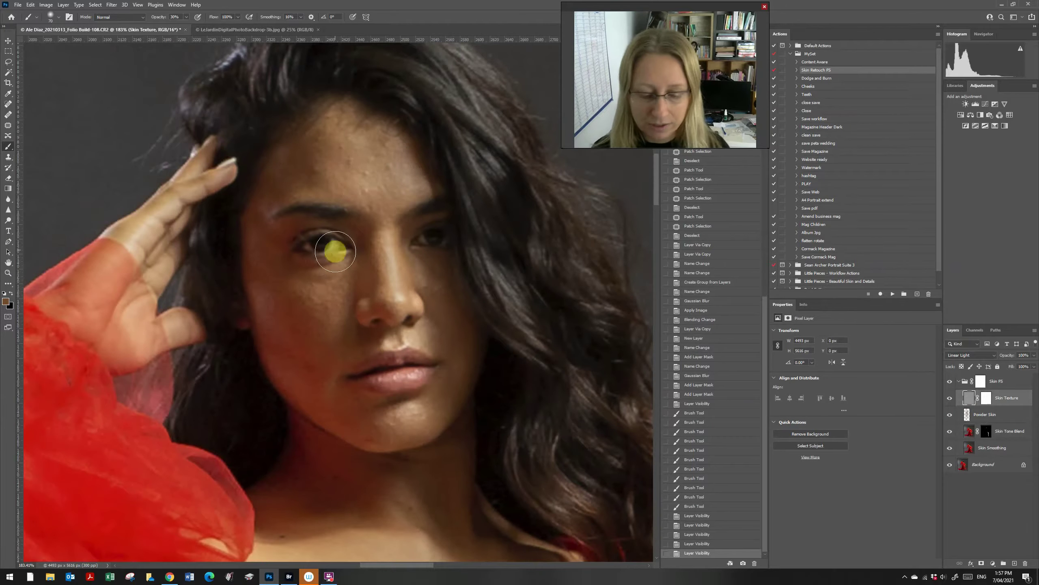
key("z")
mouse_move(371, 164)
left_mouse_down()
mouse_move(396, 208)
mouse_move(377, 194)
mouse_move(371, 205)
left_mouse_up()
key("j")
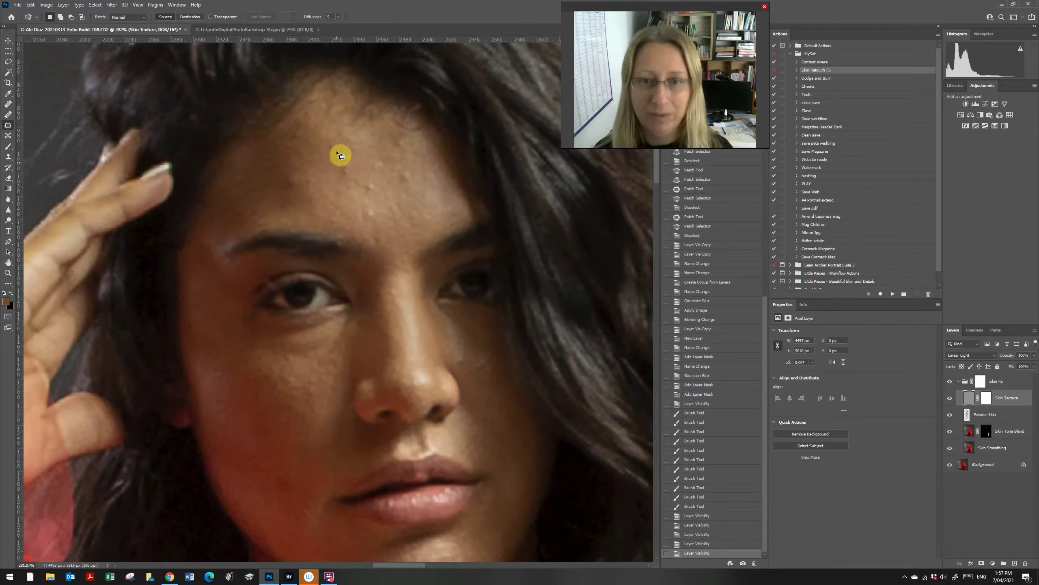
left_click_drag(348, 161, 336, 194)
key("ctrl+d")
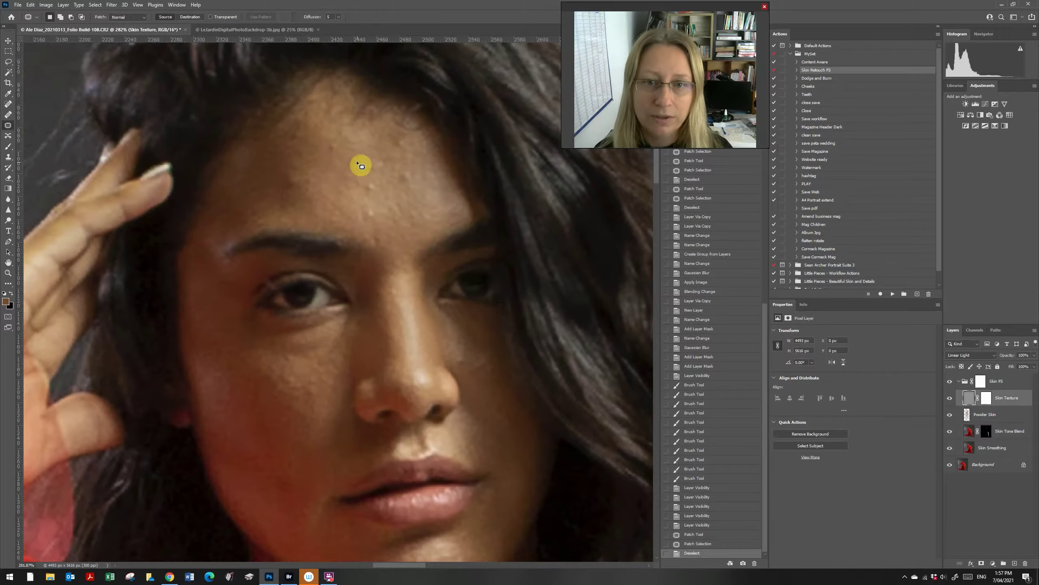
mouse_move(335, 139)
left_mouse_down()
mouse_move(326, 169)
mouse_move(315, 160)
mouse_move(375, 187)
mouse_move(365, 178)
left_mouse_up()
key("ctrl+d")
key("ctrl+d")
mouse_move(368, 185)
left_mouse_down()
mouse_move(394, 187)
mouse_move(405, 168)
left_mouse_up()
key("ctrl+d")
mouse_move(393, 174)
left_mouse_down()
mouse_move(360, 219)
mouse_move(373, 201)
left_mouse_up()
key("ctrl+d")
left_click_drag(372, 207, 418, 208)
key("ctrl+d")
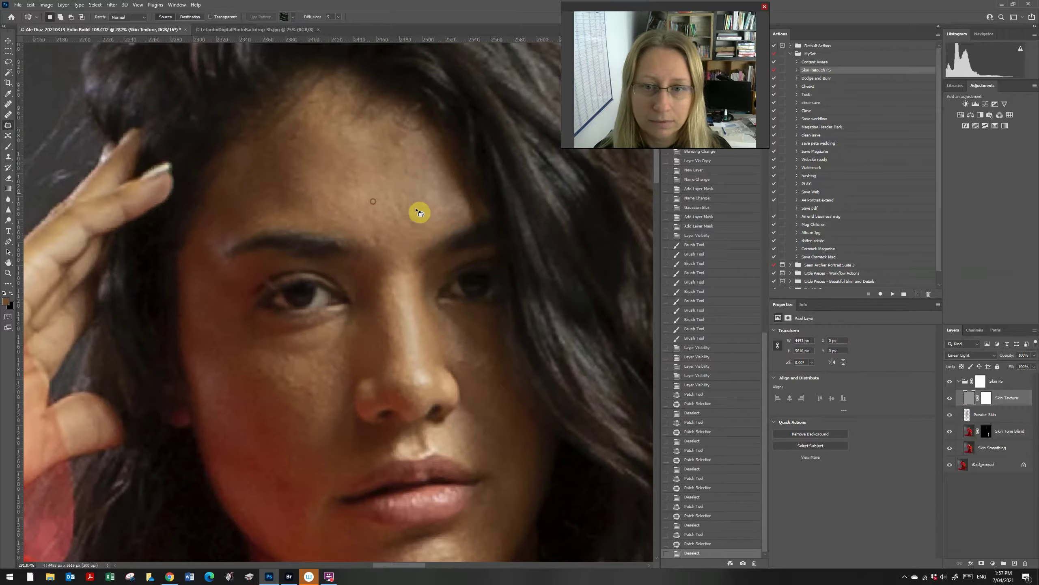
Patch the uneven skin texture on the cheek below the fully lit eye, undoing and redoing an unsatisfactory patch.
scroll(655, 182, "down", 3)
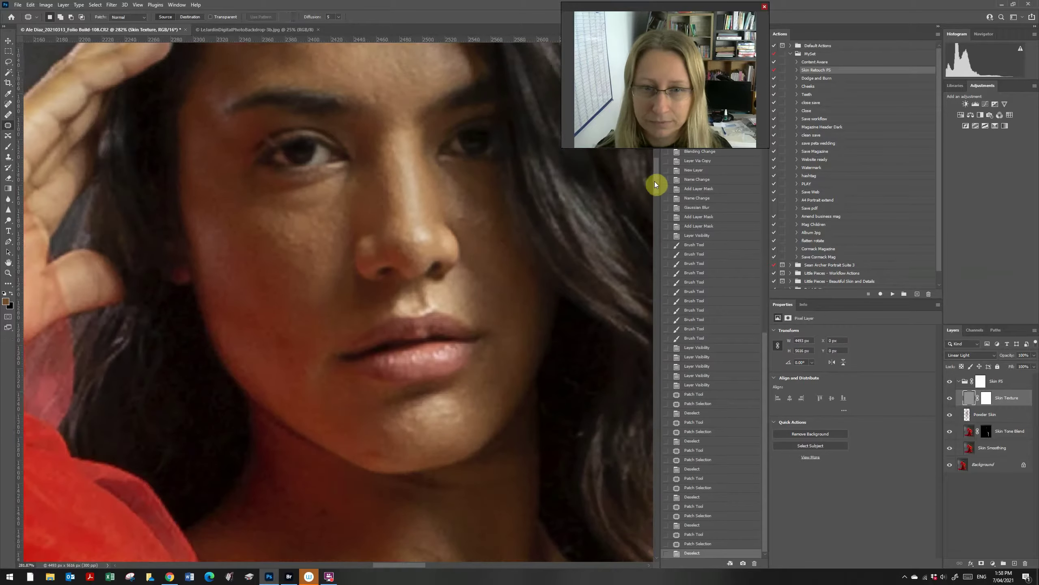
mouse_move(294, 216)
left_mouse_down()
mouse_move(267, 232)
mouse_move(317, 233)
mouse_move(312, 264)
mouse_move(298, 236)
mouse_move(307, 219)
left_mouse_up()
key("ctrl+d")
key("ctrl+d")
key("ctrl+z")
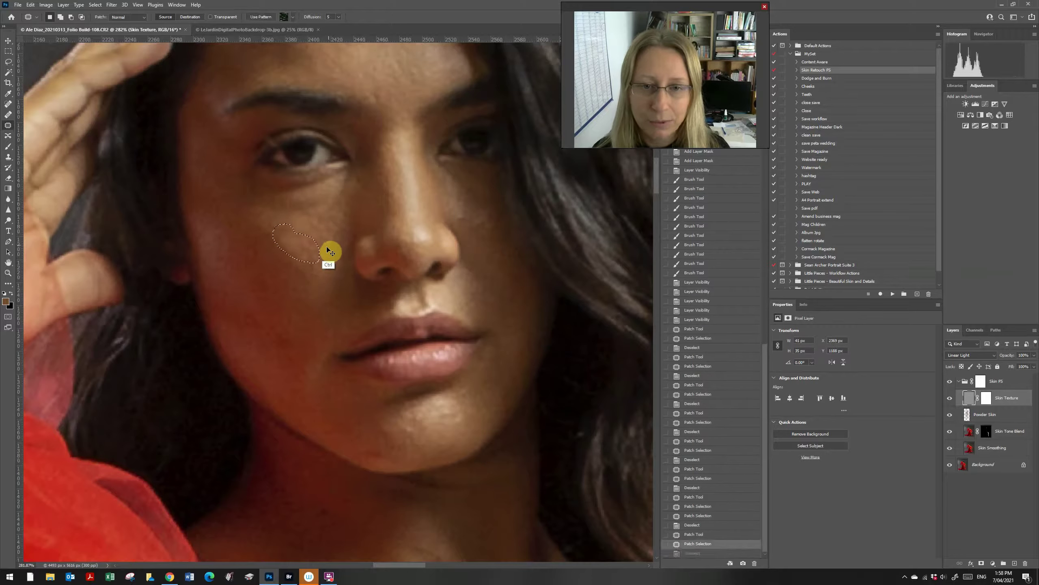
key("ctrl+z")
key("ctrl+d")
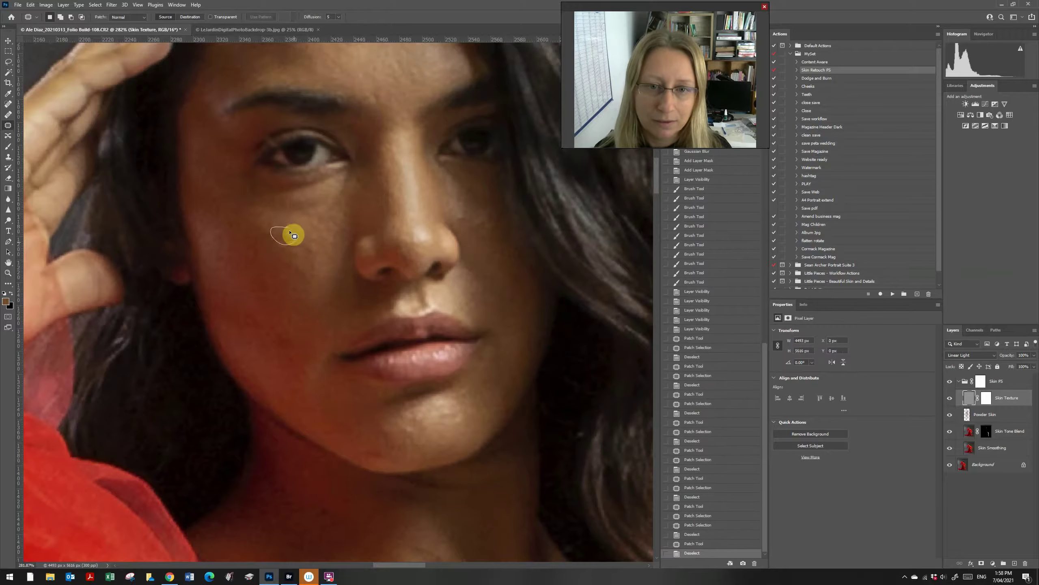
mouse_move(293, 235)
left_mouse_down()
mouse_move(309, 246)
mouse_move(276, 242)
mouse_move(294, 236)
mouse_move(320, 263)
mouse_move(320, 237)
mouse_move(322, 298)
mouse_move(318, 275)
mouse_move(296, 261)
left_mouse_up()
key("ctrl+d")
key("ctrl+d")
left_click_drag(298, 265, 315, 295)
left_click(316, 295)
Patch the remaining texture flaws on the hair-side cheek beside the nose and on the chin.
mouse_move(470, 217)
left_mouse_down()
mouse_move(461, 226)
mouse_move(467, 210)
left_mouse_up()
mouse_move(467, 217)
left_mouse_down()
mouse_move(468, 233)
mouse_move(497, 215)
left_mouse_up()
mouse_move(488, 223)
left_mouse_down()
mouse_move(494, 239)
mouse_move(435, 443)
mouse_move(424, 421)
mouse_move(437, 442)
mouse_move(453, 418)
mouse_move(449, 443)
mouse_move(406, 440)
left_mouse_up()
key("ctrl+d")
key("ctrl+d")
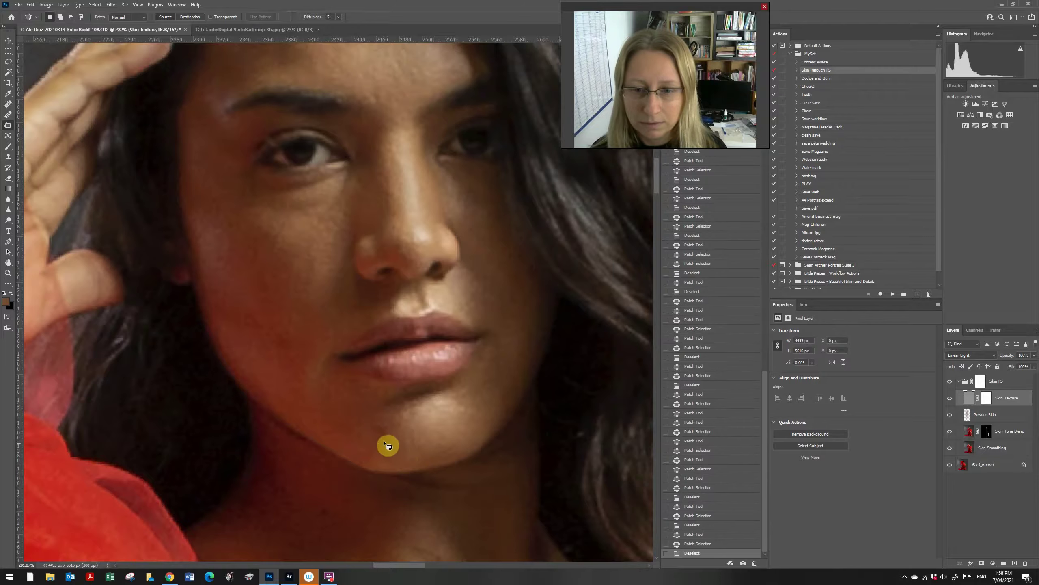
Paint black on the Skin Texture layer's mask over the forehead and cheeks, using a smaller brush near the nose.
left_click(987, 399)
key("b")
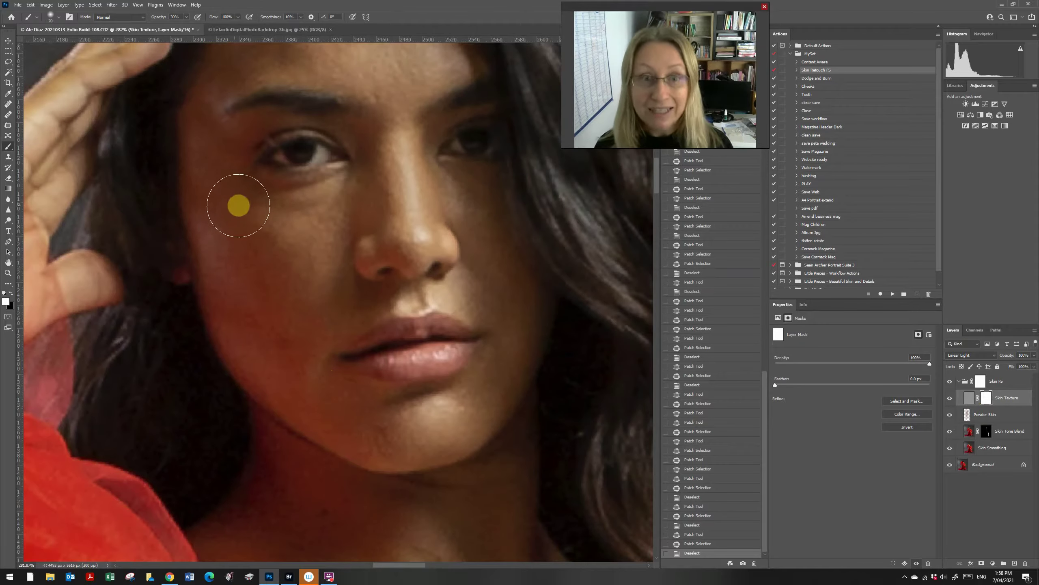
key("x")
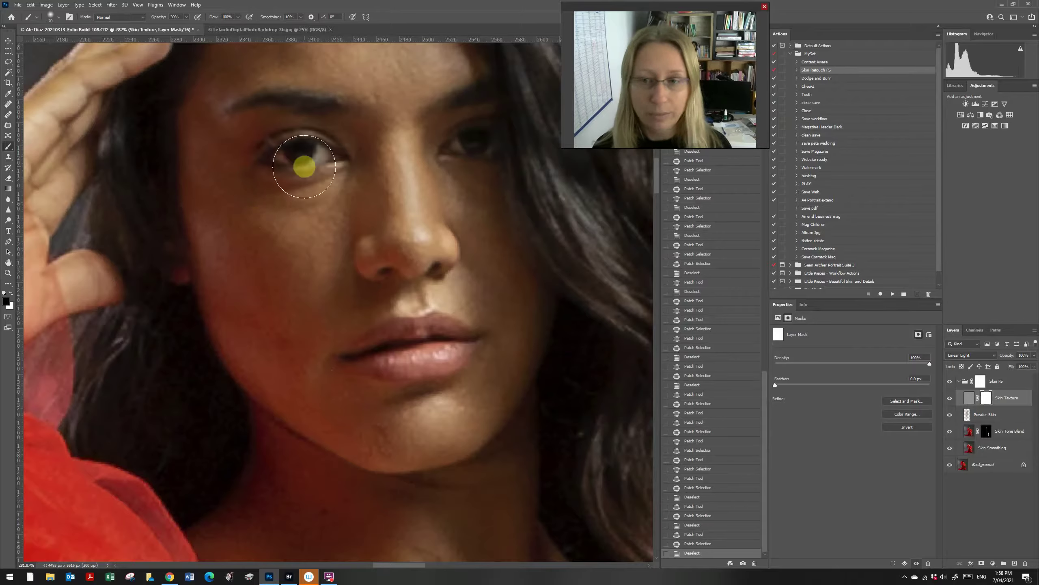
scroll(657, 189, "up", 3)
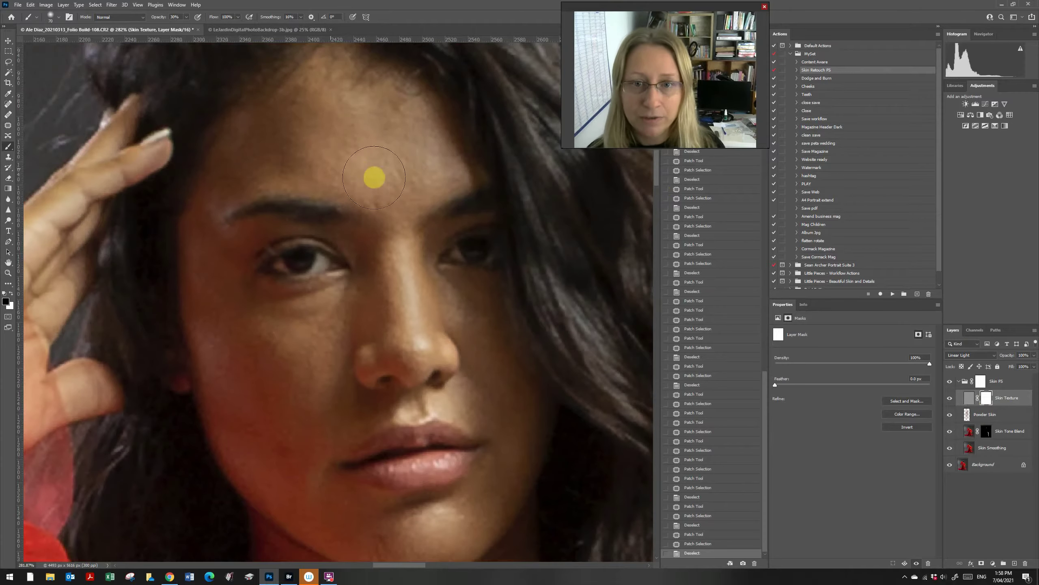
mouse_move(386, 191)
left_mouse_down()
mouse_move(331, 173)
mouse_move(303, 128)
mouse_move(262, 160)
left_mouse_up()
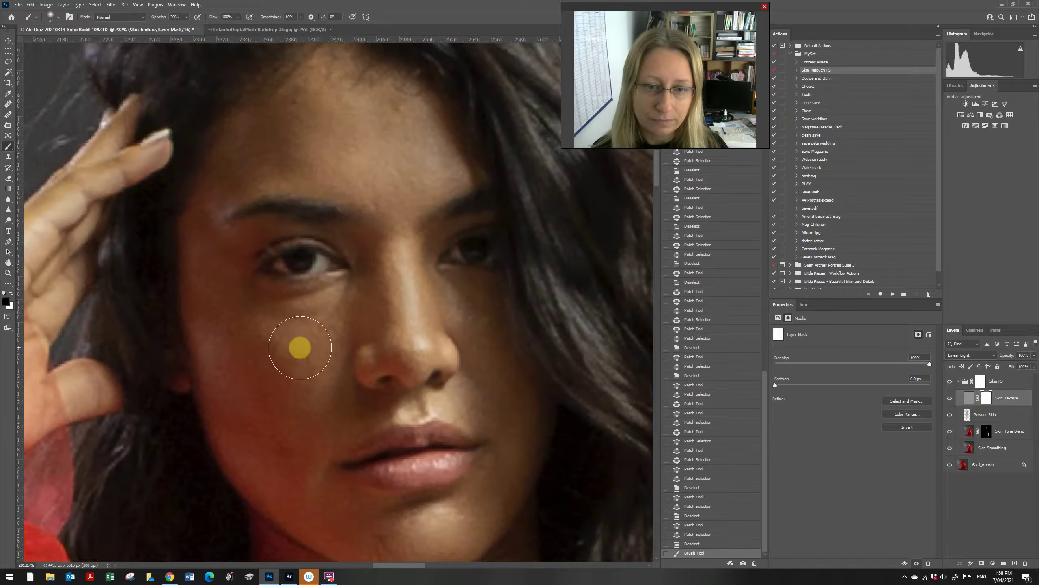
mouse_move(315, 368)
left_mouse_down()
mouse_move(309, 447)
mouse_move(315, 506)
mouse_move(235, 434)
mouse_move(271, 405)
left_mouse_up()
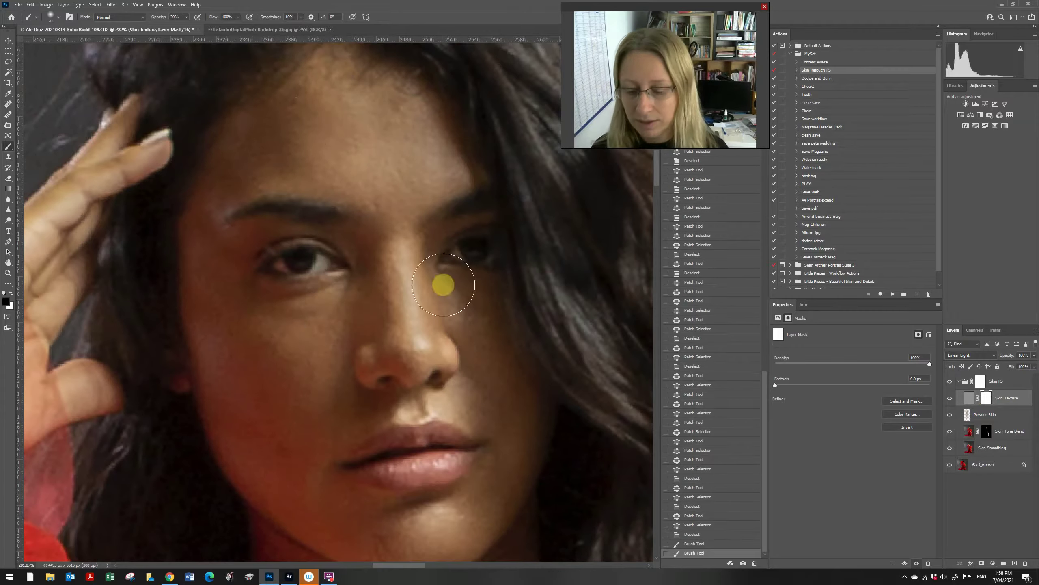
key("bracketleft")
key("bracketleft")
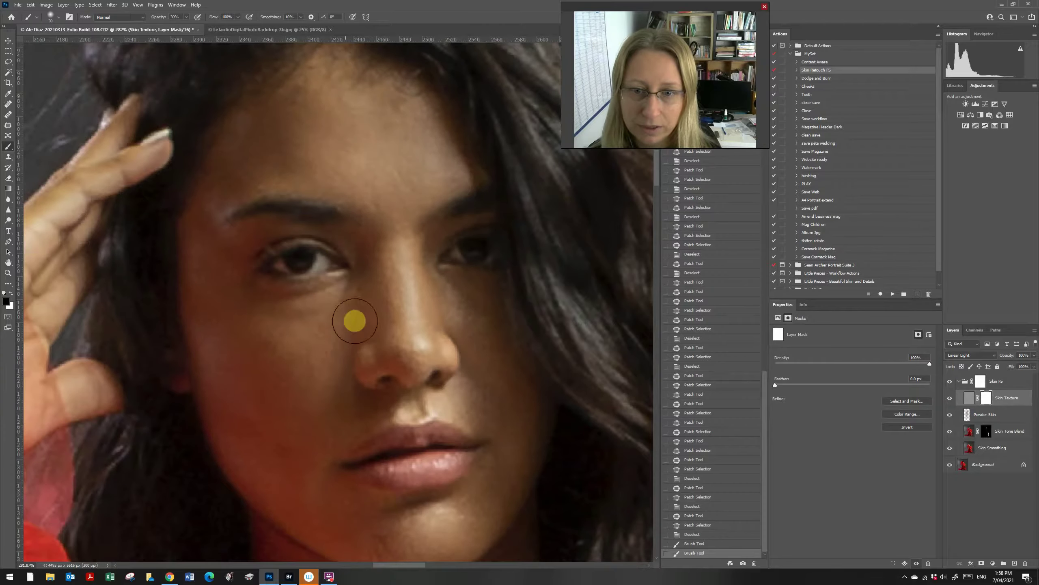
left_click(472, 320)
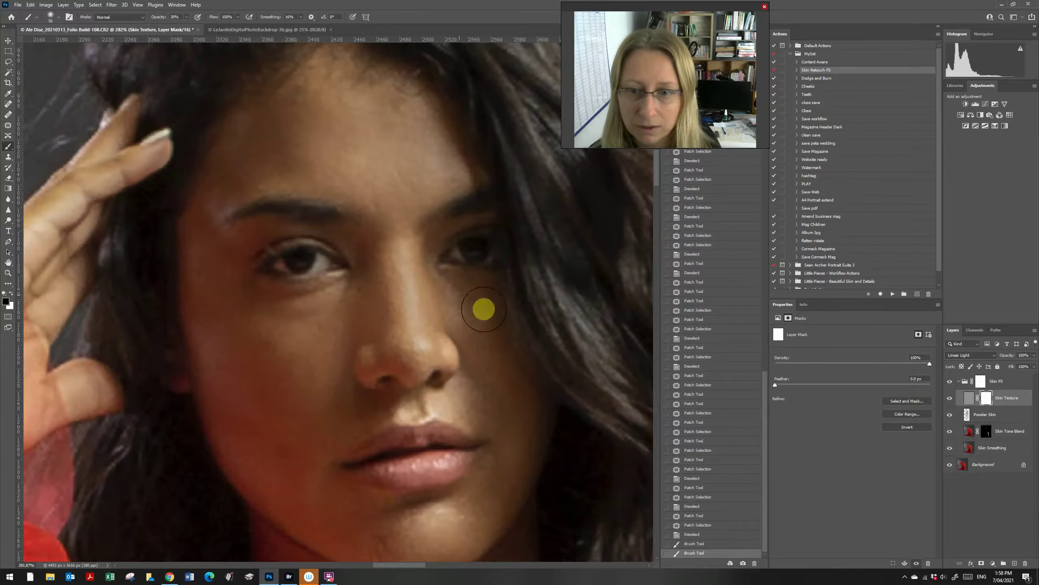
Soften the texture above the upper lip and along the lower cheeks with a small black brush on the Skin Texture mask.
left_click_drag(657, 177, 658, 194)
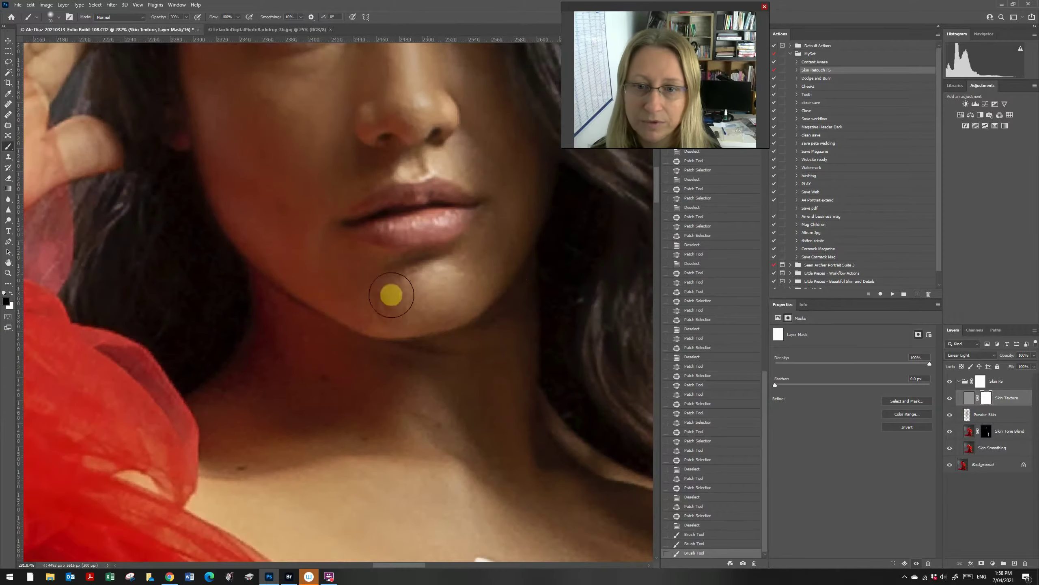
key("bracketleft")
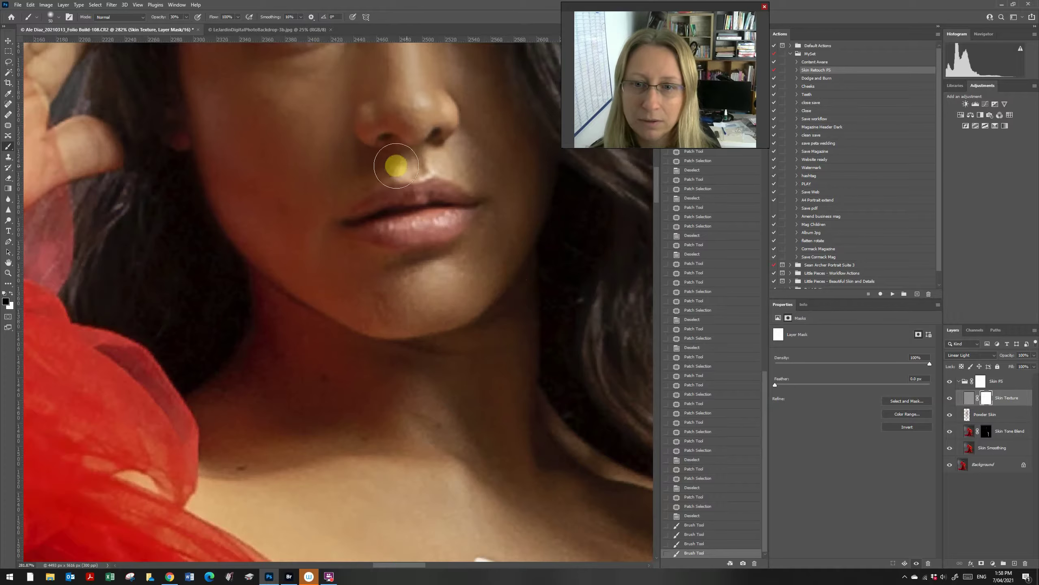
mouse_move(395, 162)
left_mouse_down()
mouse_move(309, 230)
mouse_move(308, 252)
mouse_move(273, 186)
mouse_move(284, 262)
mouse_move(225, 225)
left_mouse_up()
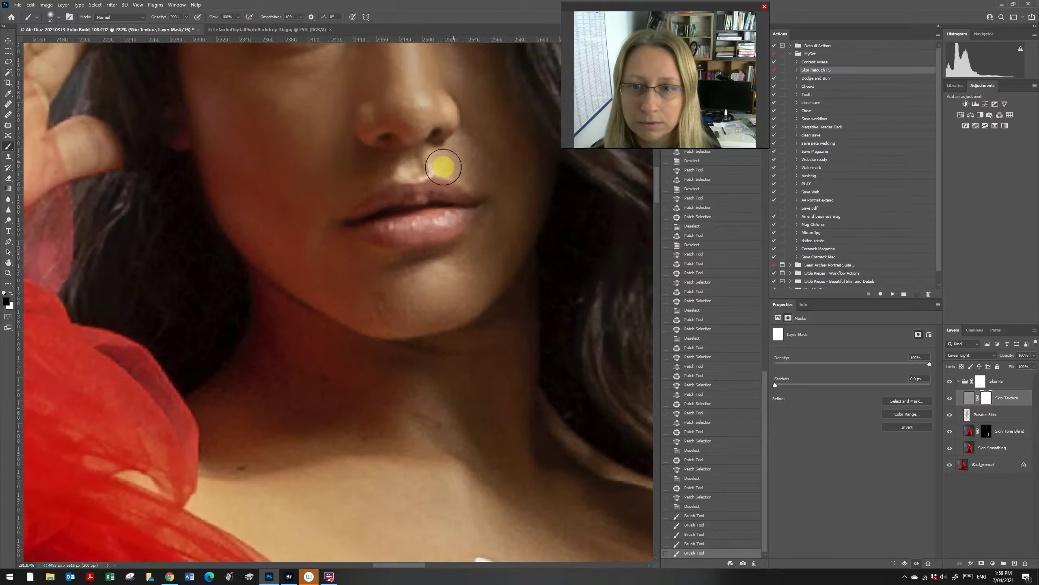
left_click_drag(498, 130, 486, 79)
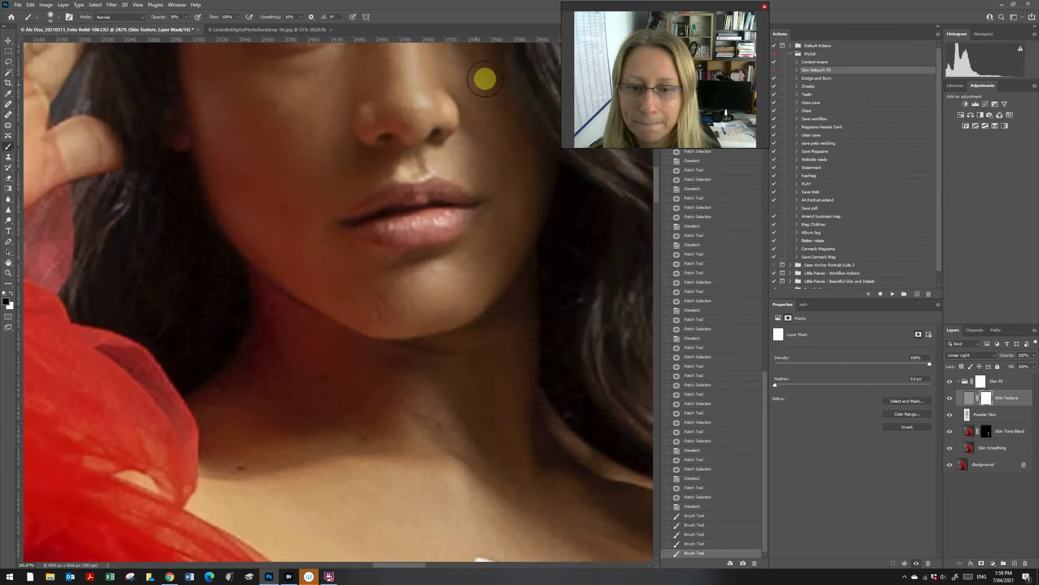
Compare the neck and chest with the Skin Texture layer hidden and shown.
left_click_drag(658, 184, 661, 193)
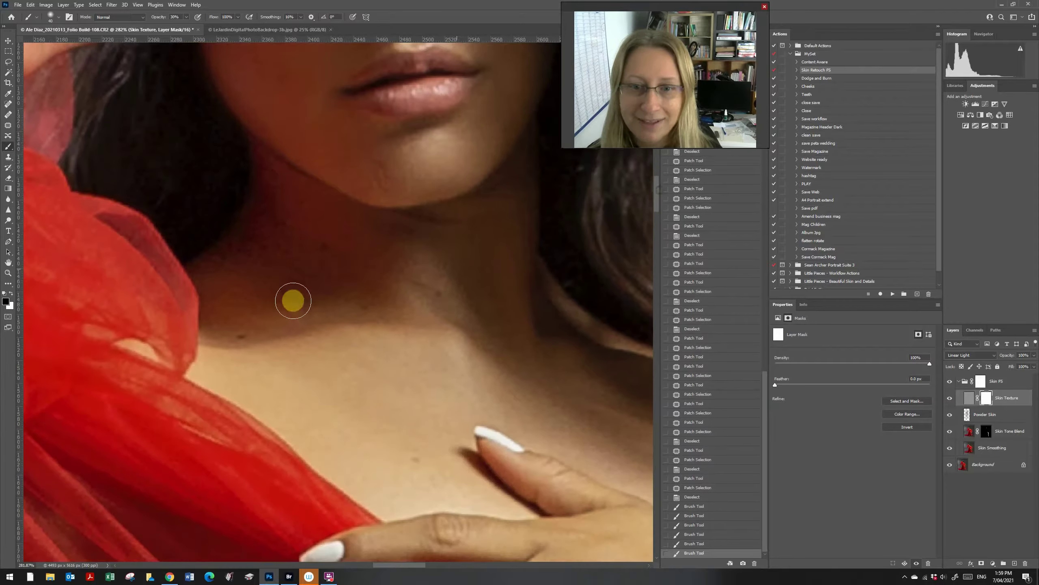
left_click(950, 400)
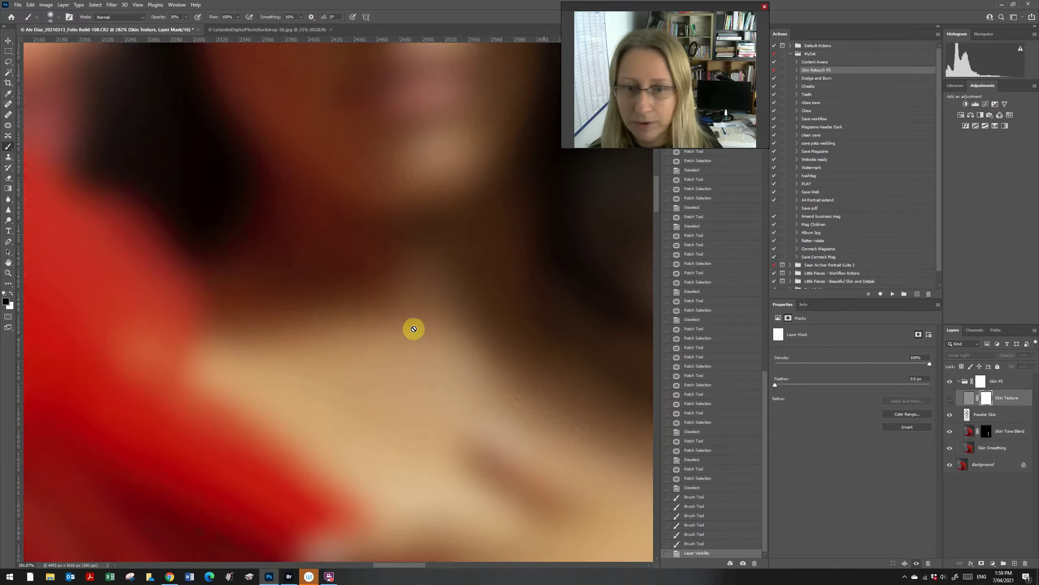
left_click(950, 400)
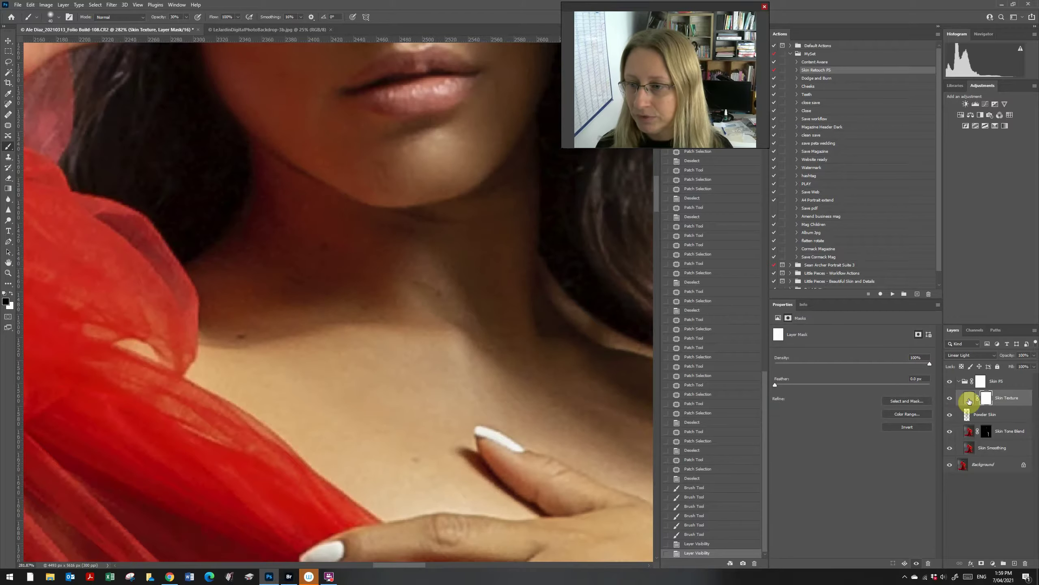
Hide the Skin Texture layer and paint white with a larger brush on the Skin Tone Blend mask across the upper chest.
left_click(969, 399)
left_click(949, 401)
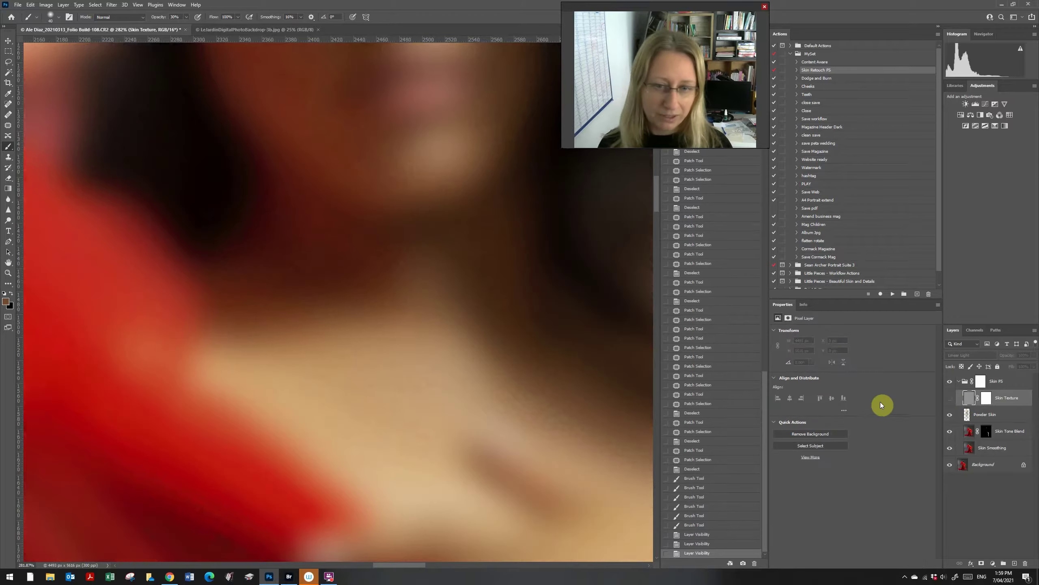
left_click(986, 433)
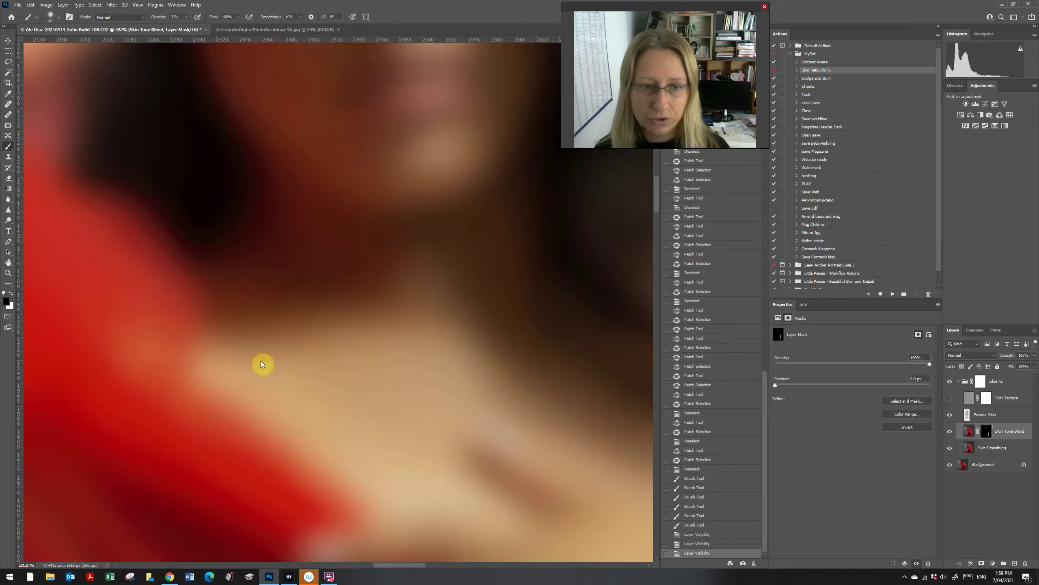
left_click(168, 20)
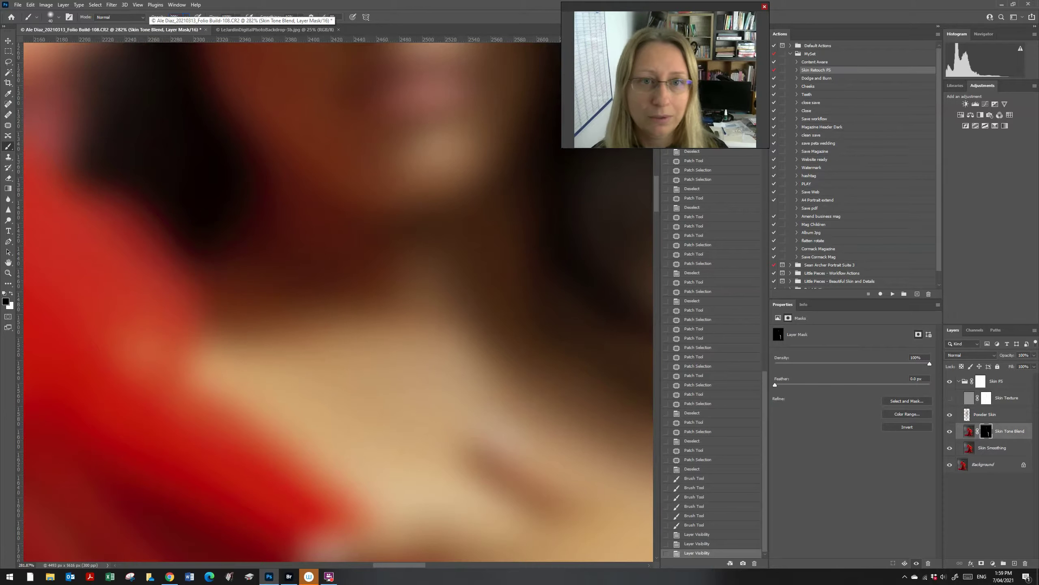
left_click_drag(378, 318, 344, 355)
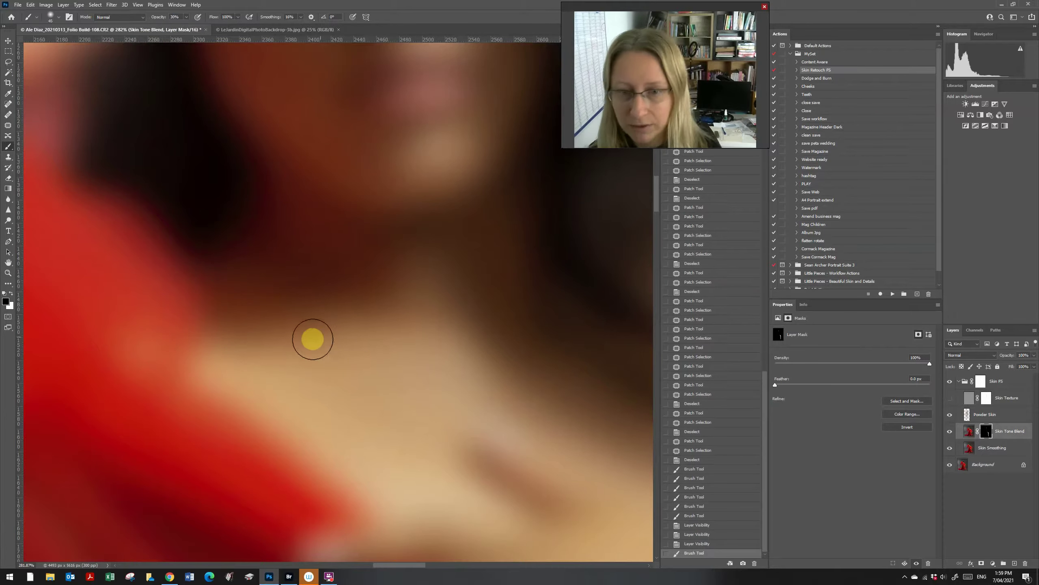
key("bracketright")
key("bracketright")
key("bracketright")
key("bracketright")
left_click_drag(252, 354, 317, 339)
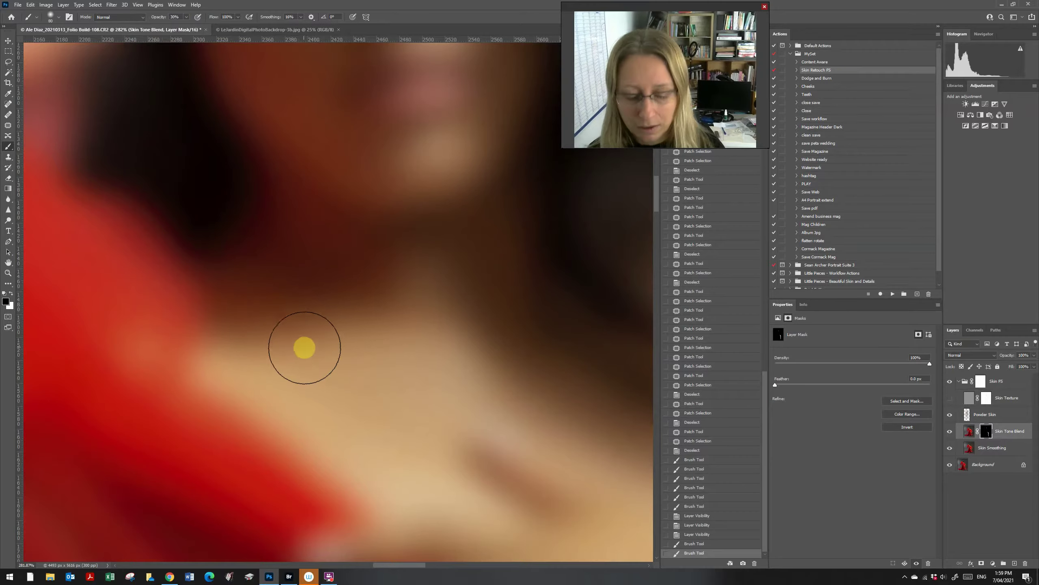
key("x")
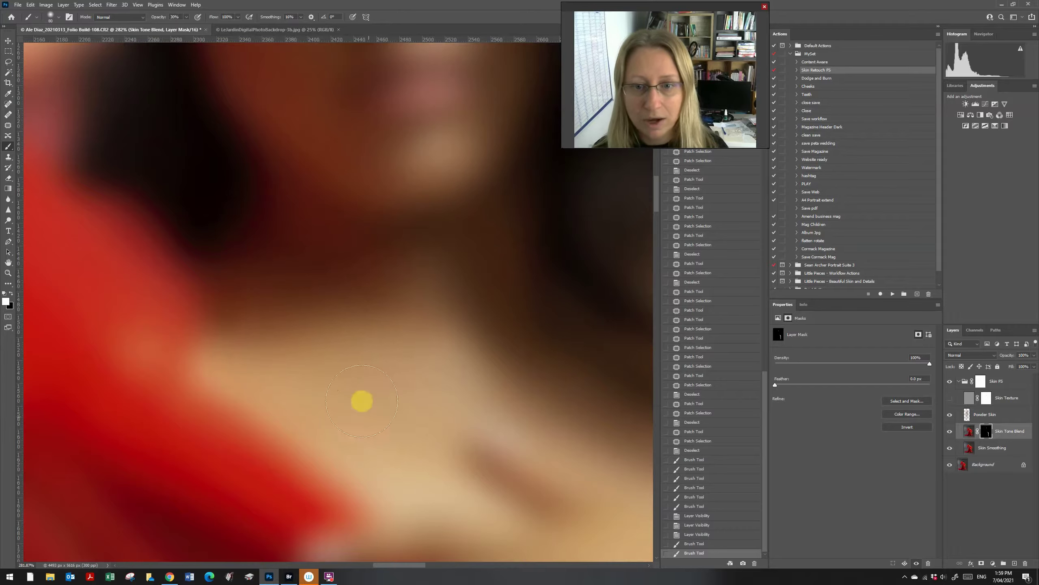
left_click_drag(313, 302, 375, 328)
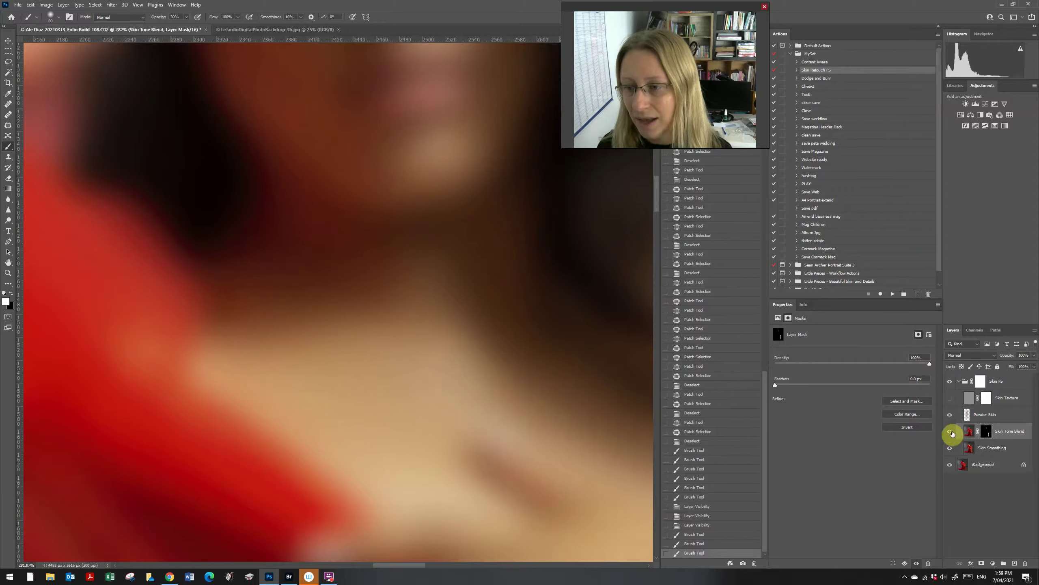
Compare the chest with the Skin Tone Blend layer hidden and shown, and make the Skin Texture layer visible again.
left_click(950, 432)
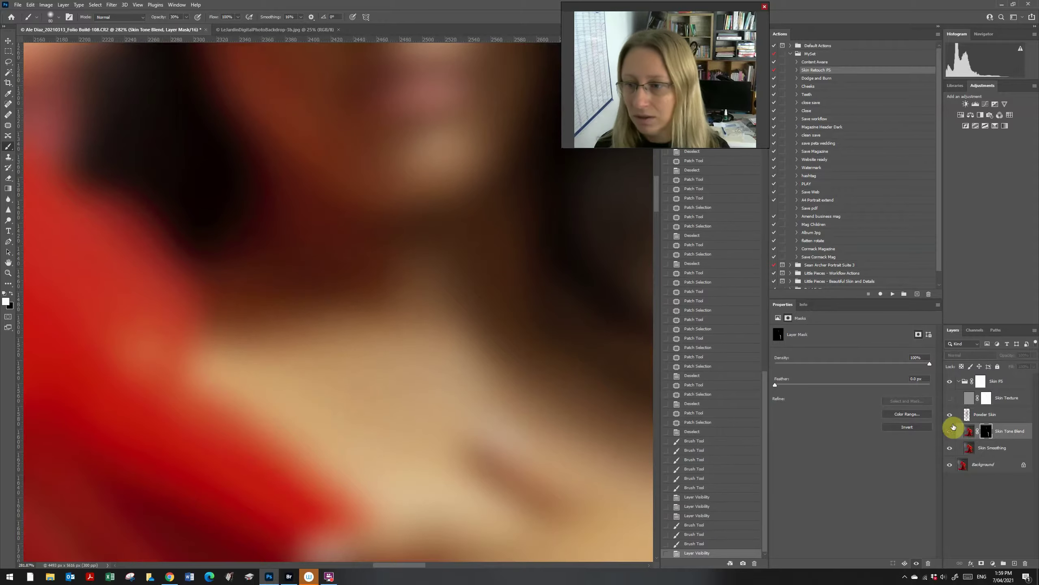
left_click(951, 431)
left_click(950, 397)
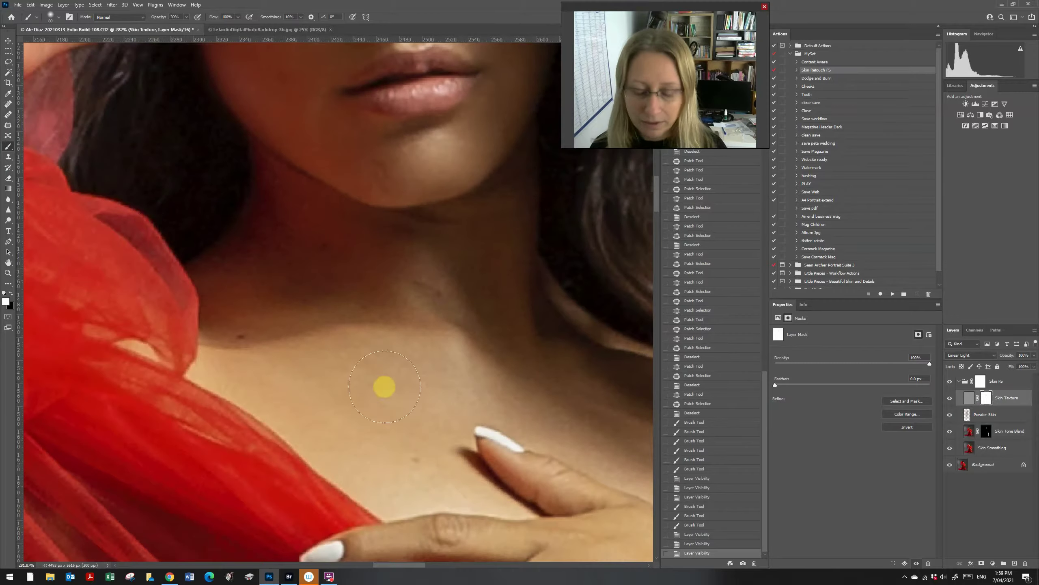
Patch the uneven texture along the centre of the collarbone on the Skin Texture layer's pixels, using clean skin from below.
left_click(965, 404)
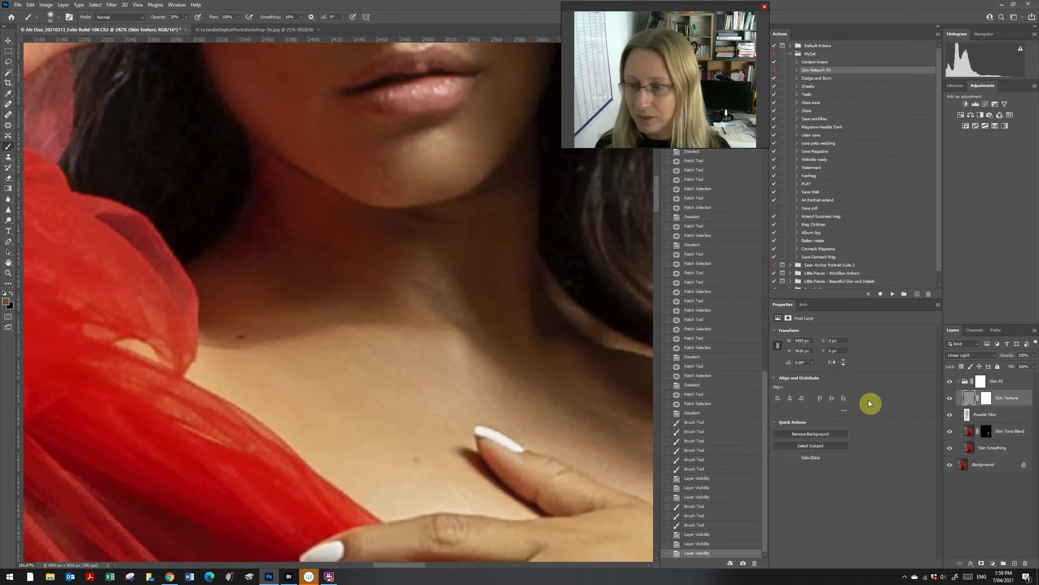
key("j")
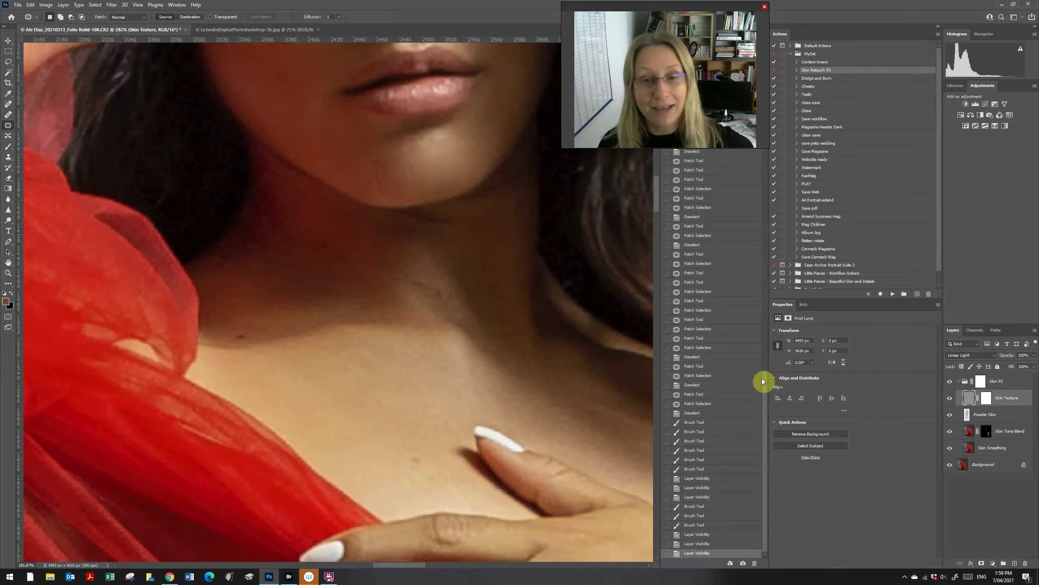
left_click(985, 399)
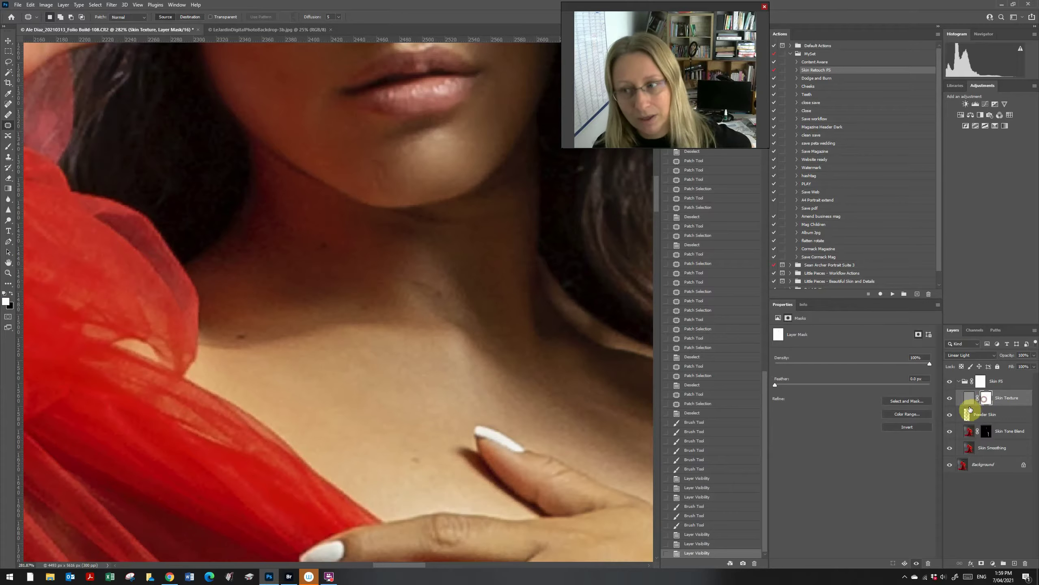
left_click(968, 400)
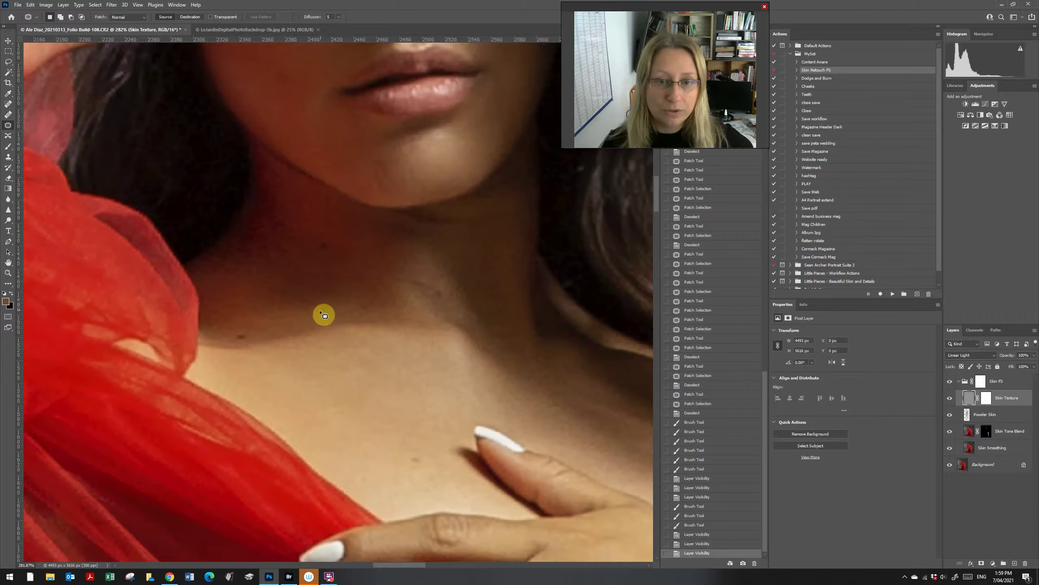
mouse_move(340, 358)
left_mouse_down()
mouse_move(379, 335)
mouse_move(353, 307)
mouse_move(319, 312)
left_mouse_up()
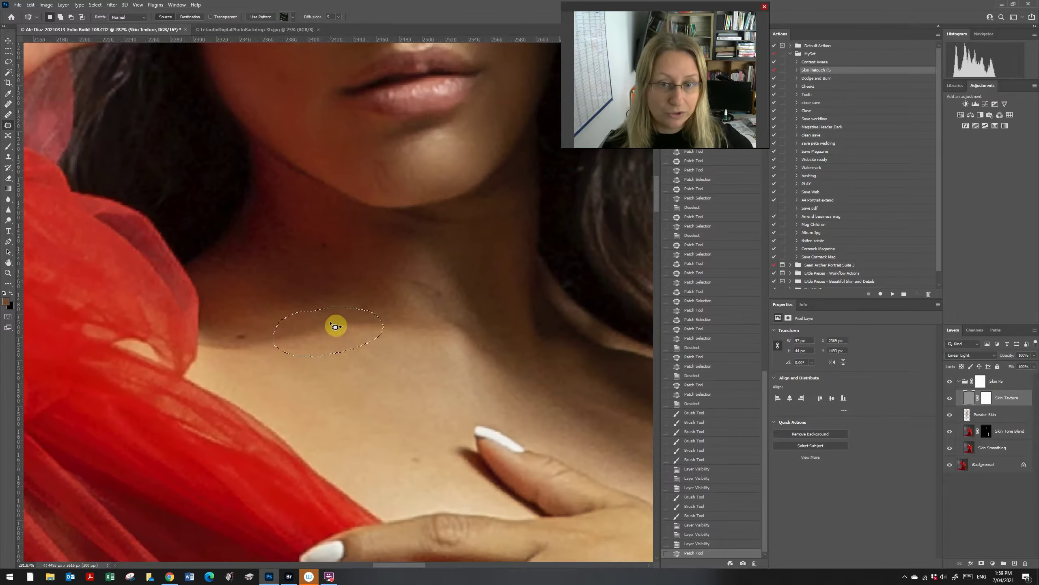
left_click_drag(345, 347, 378, 408)
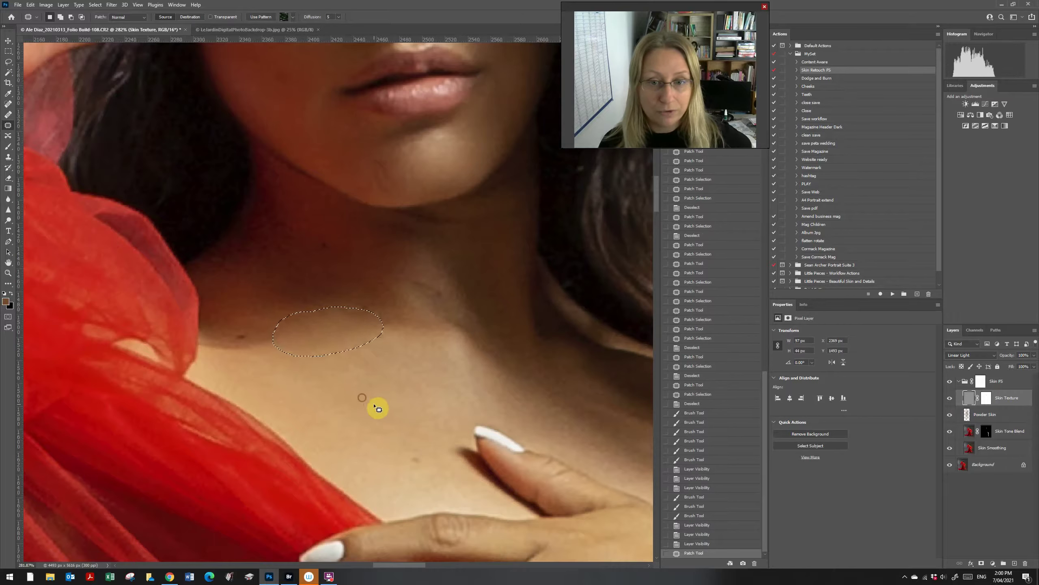
key("ctrl+d")
left_click_drag(409, 318, 327, 335)
left_click_drag(449, 324, 454, 328)
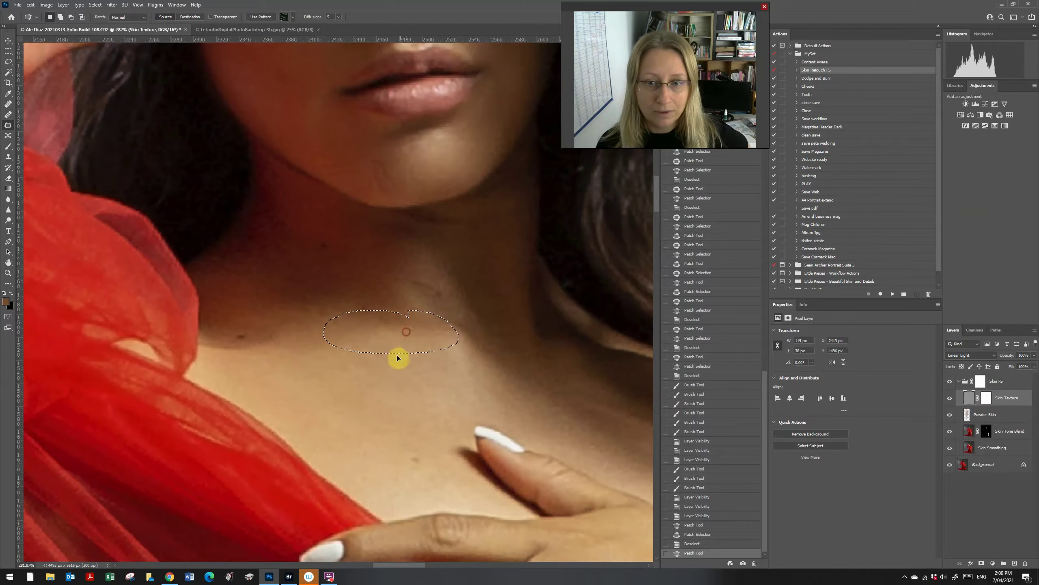
left_click_drag(400, 355, 400, 401)
key("ctrl+d")
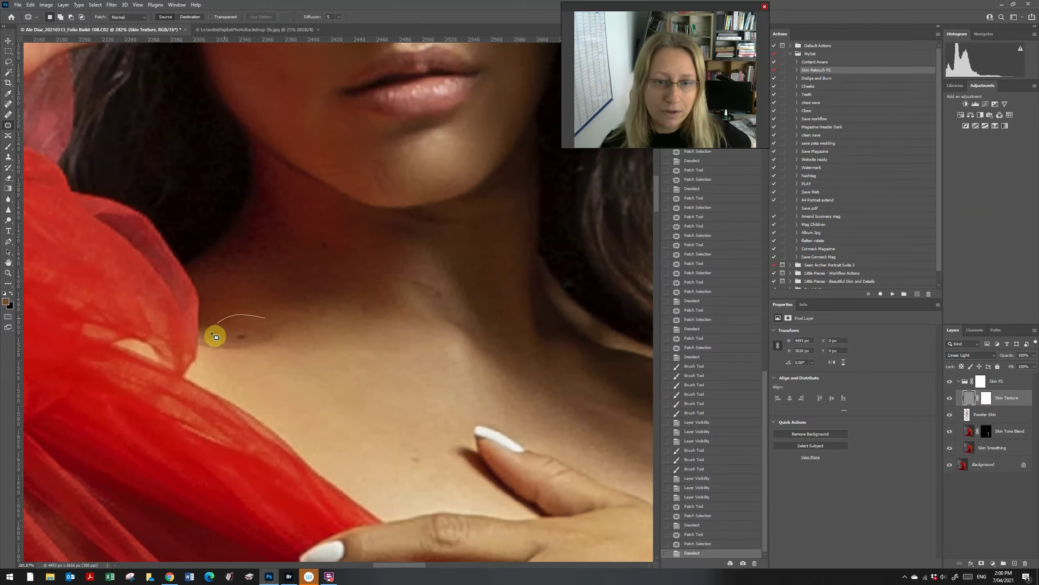
Patch the mole beside the dress-side collarbone and the remaining texture flaws at the base of the neck.
left_click_drag(258, 309, 284, 308)
mouse_move(279, 360)
left_mouse_down()
mouse_move(364, 399)
mouse_move(382, 426)
left_mouse_up()
key("ctrl+d")
mouse_move(305, 326)
left_mouse_down()
mouse_move(382, 325)
mouse_move(361, 378)
left_mouse_up()
key("ctrl+d")
mouse_move(387, 290)
left_mouse_down()
mouse_move(346, 329)
mouse_move(417, 308)
mouse_move(391, 332)
left_mouse_up()
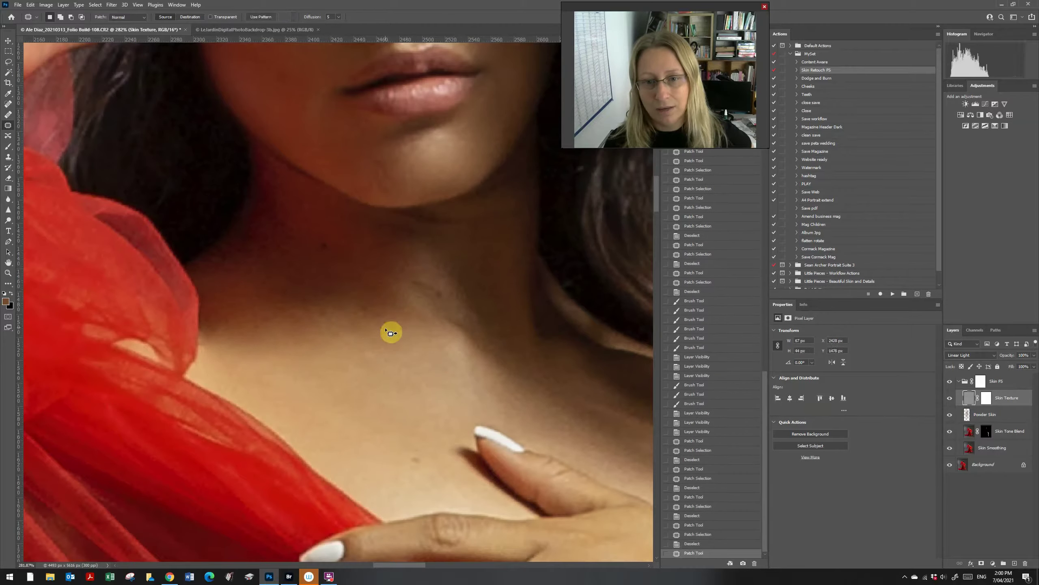
left_click_drag(393, 371, 395, 405)
key("ctrl+d")
mouse_move(339, 288)
left_mouse_down()
mouse_move(288, 304)
mouse_move(333, 284)
mouse_move(319, 332)
left_mouse_up()
key("ctrl+d")
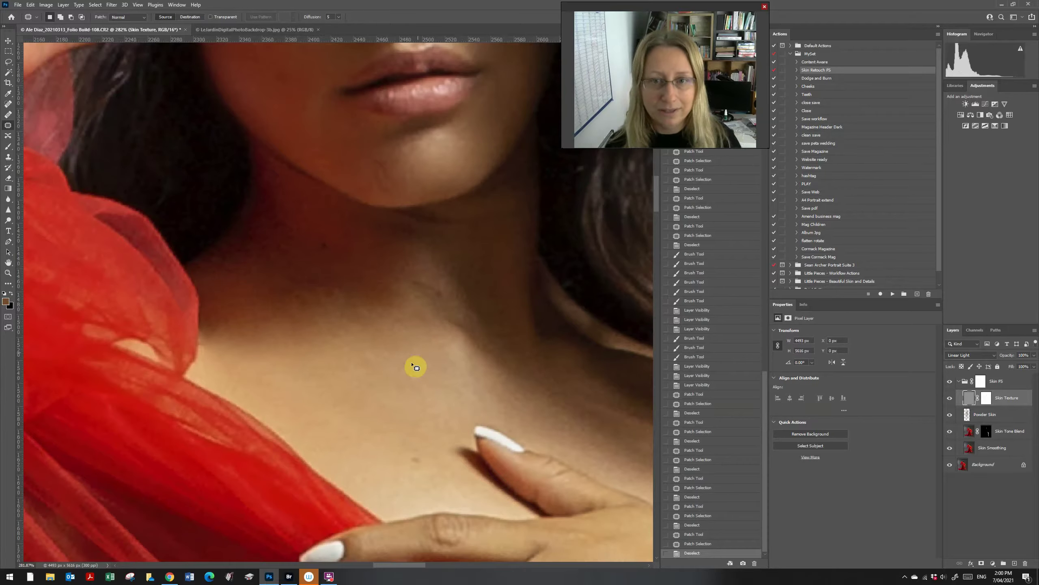
Paint black on the Skin Texture layer's mask over the chest beside the hair, the hand and the tattooed side of the torso.
key("z")
left_click_drag(372, 395, 357, 378)
left_click_drag(386, 434, 370, 436)
left_click_drag(406, 490, 466, 455)
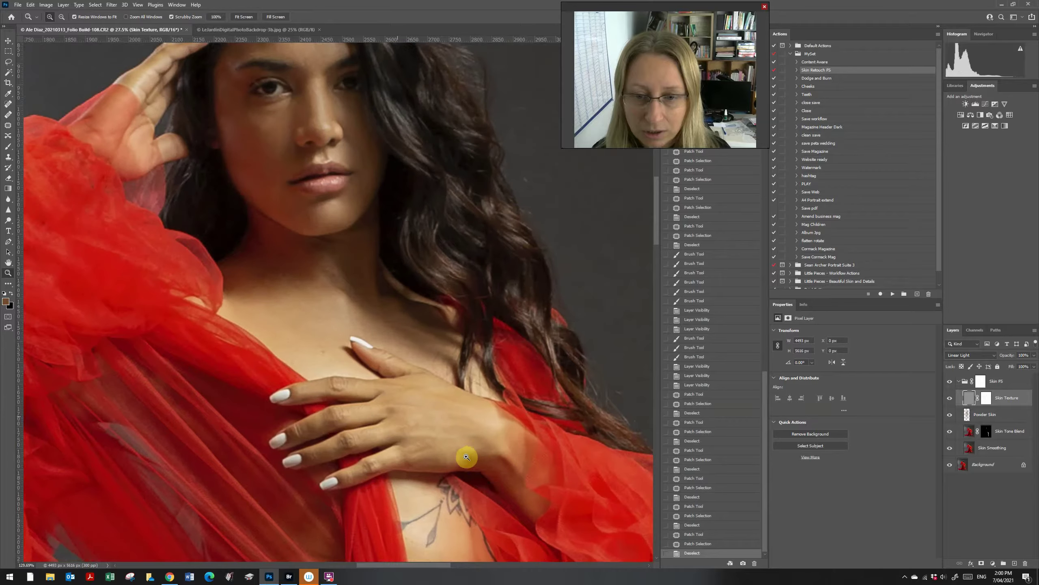
scroll(657, 233, "down", 5)
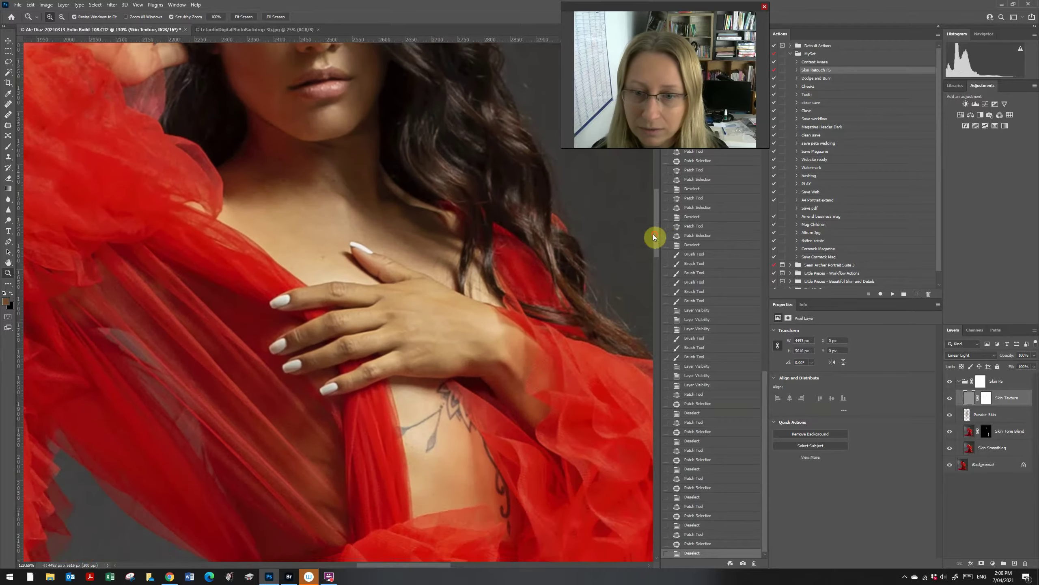
left_click(987, 397)
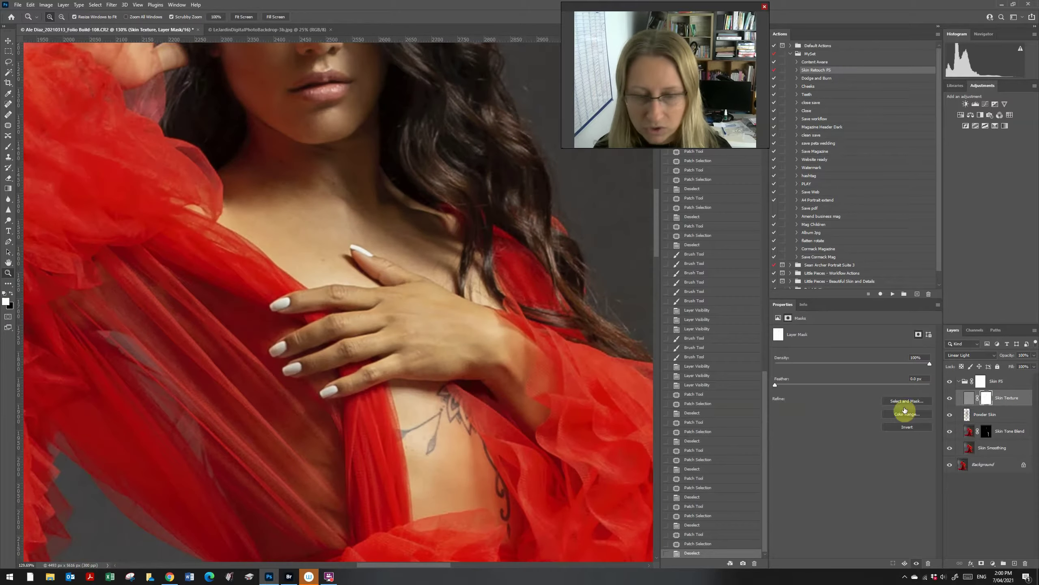
key("b")
key("d")
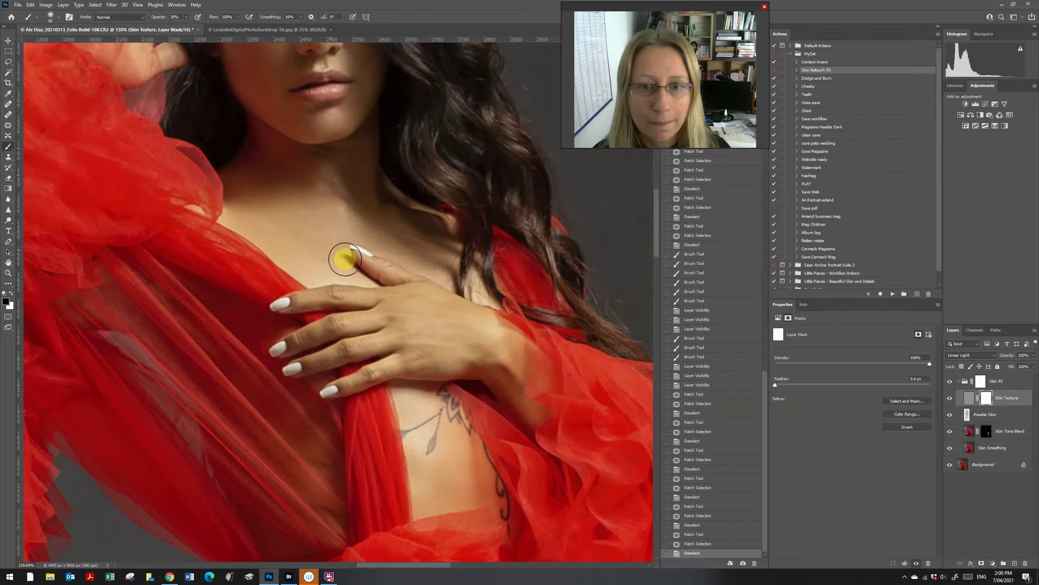
left_click_drag(422, 246, 427, 250)
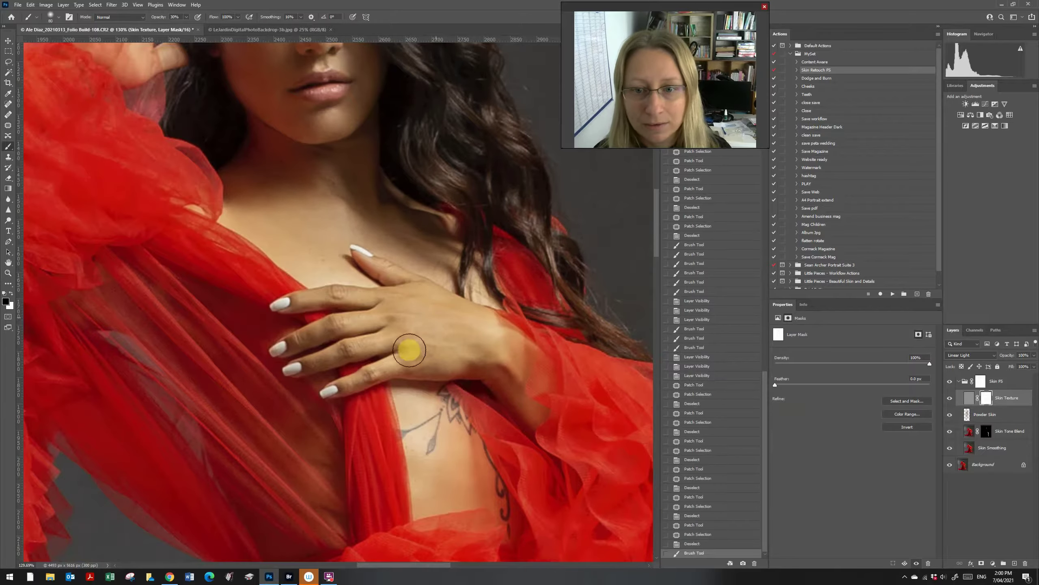
mouse_move(409, 350)
left_mouse_down()
mouse_move(461, 337)
mouse_move(385, 325)
left_mouse_up()
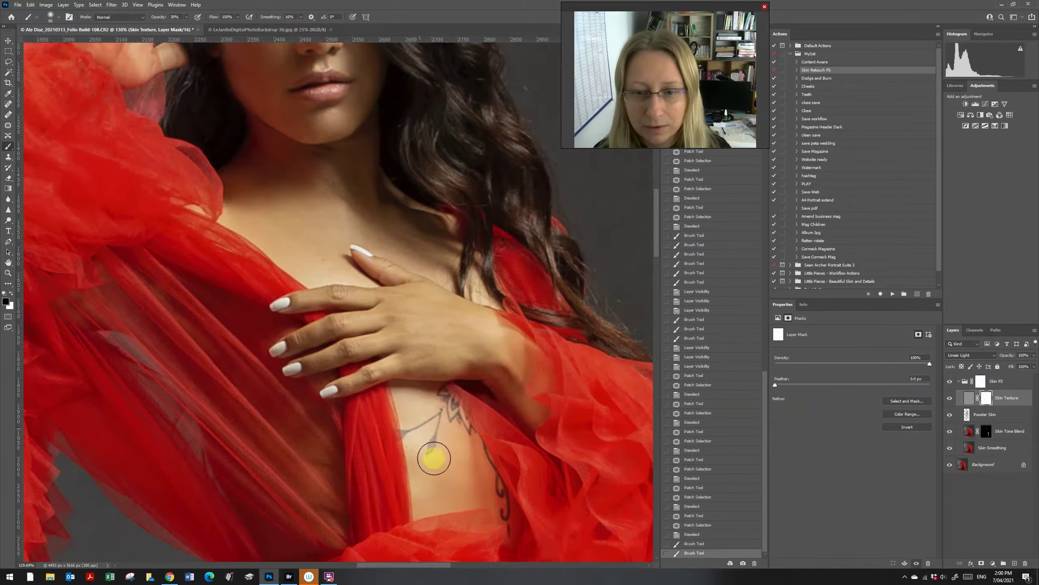
mouse_move(433, 458)
left_mouse_down()
mouse_move(423, 469)
mouse_move(468, 464)
mouse_move(422, 492)
left_mouse_up()
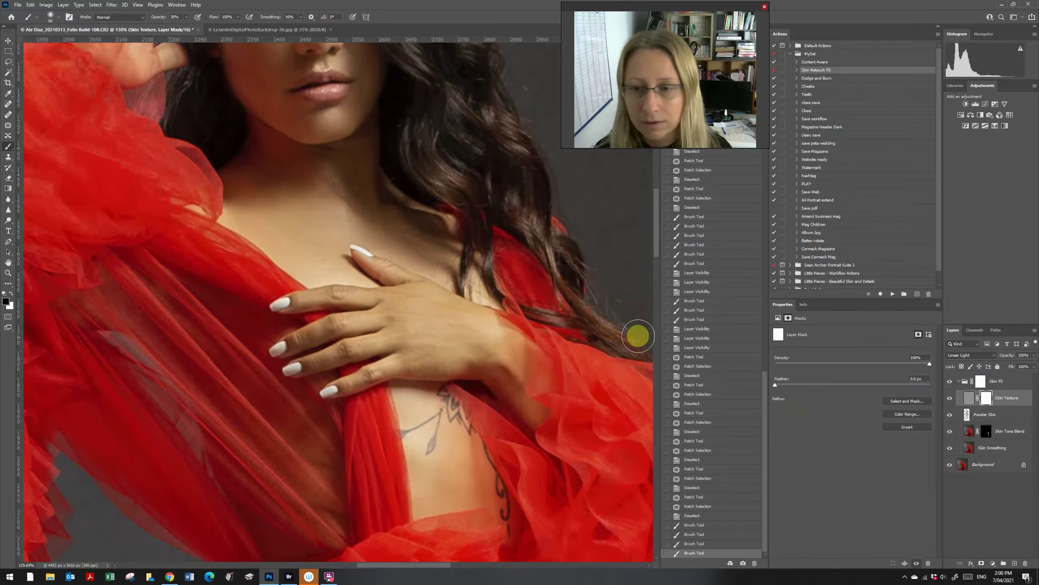
Soften the texture on the thigh and lower leg with a larger black brush on the Skin Texture mask.
scroll(657, 222, "up", 10)
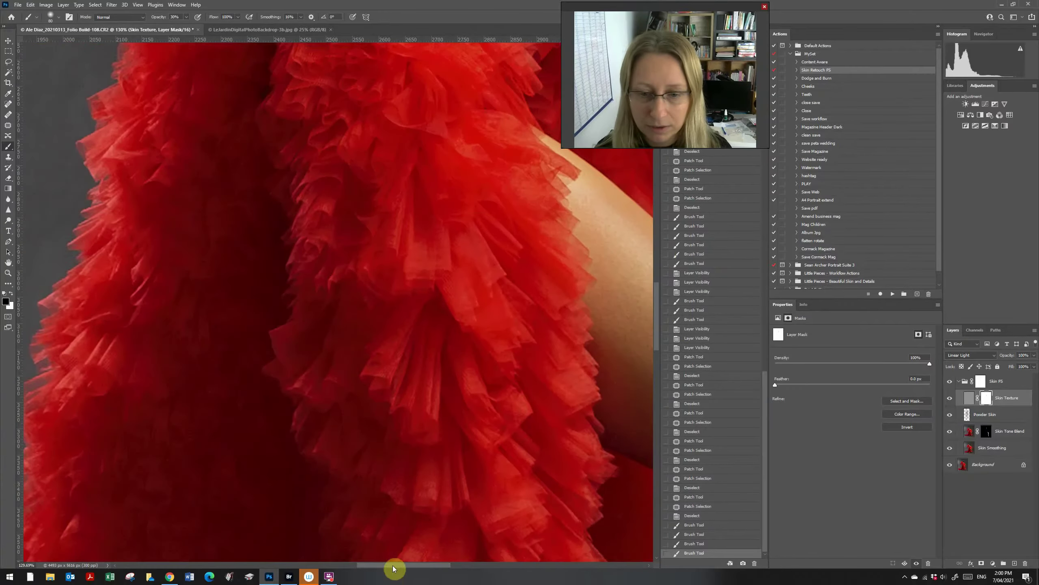
left_click_drag(395, 565, 440, 565)
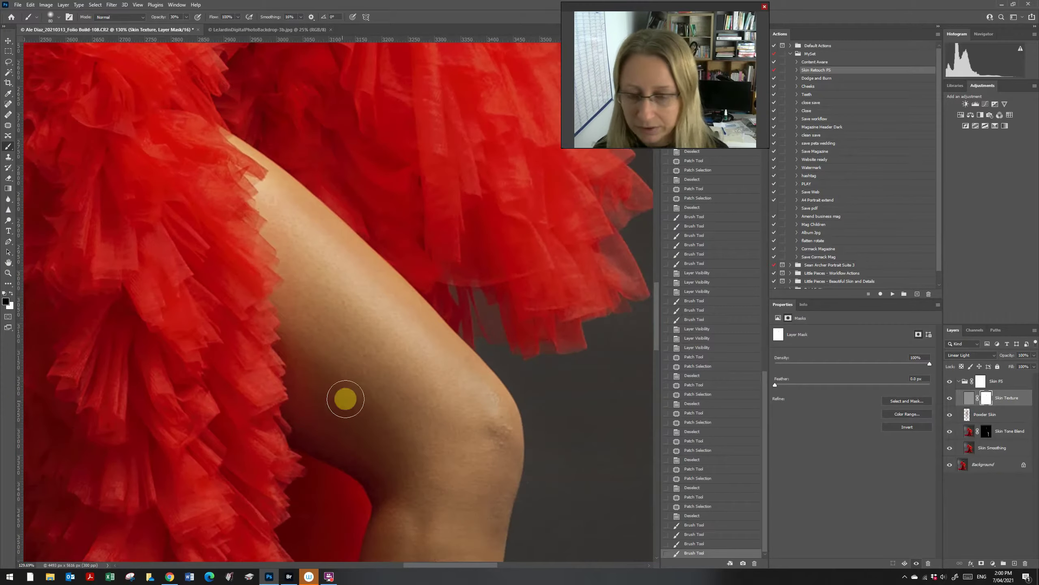
key("bracketright")
key("bracketright")
key("bracketright")
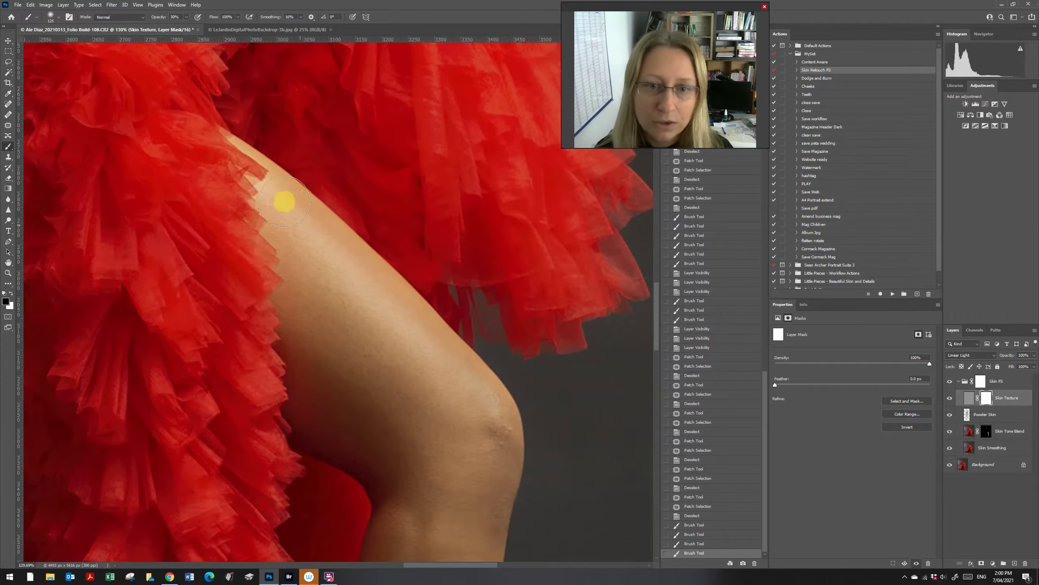
mouse_move(291, 220)
left_mouse_down()
mouse_move(287, 250)
mouse_move(363, 276)
mouse_move(460, 360)
mouse_move(339, 311)
mouse_move(349, 335)
mouse_move(426, 395)
mouse_move(366, 384)
mouse_move(350, 368)
mouse_move(310, 409)
mouse_move(308, 357)
mouse_move(382, 431)
mouse_move(431, 410)
mouse_move(443, 483)
mouse_move(512, 381)
left_mouse_up()
scroll(621, 320, "down", 5)
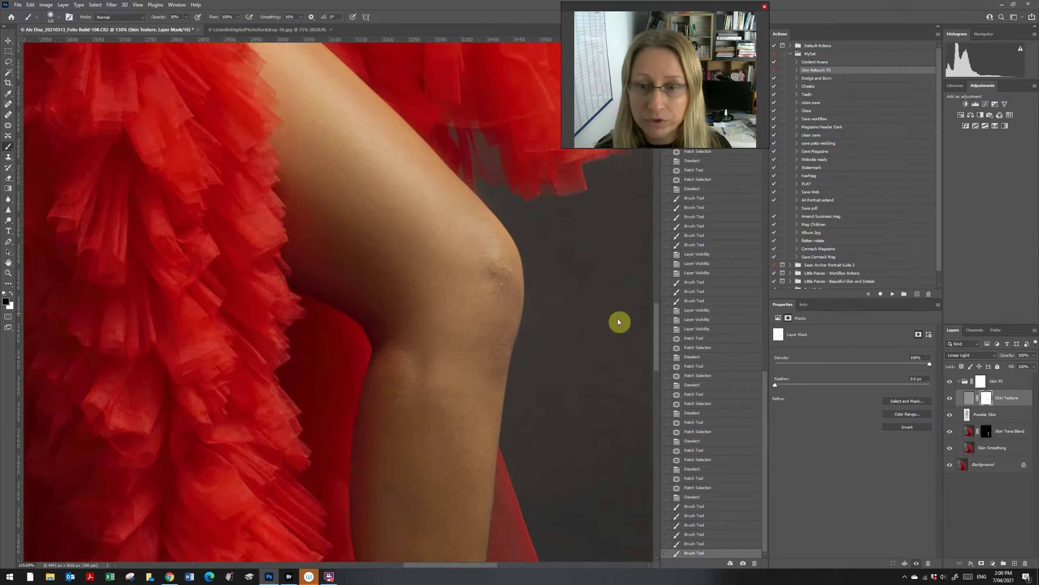
mouse_move(391, 502)
left_mouse_down()
mouse_move(434, 399)
mouse_move(452, 523)
mouse_move(451, 317)
mouse_move(449, 384)
mouse_move(457, 364)
left_mouse_up()
Patch the rough marks on the knee on the Skin Texture layer's pixels.
key("j")
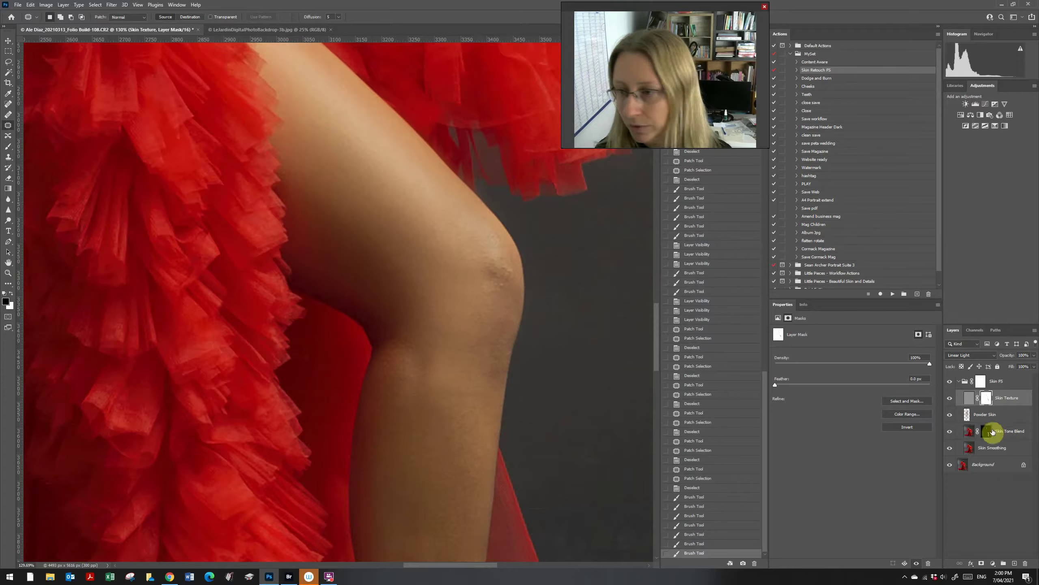
left_click(971, 402)
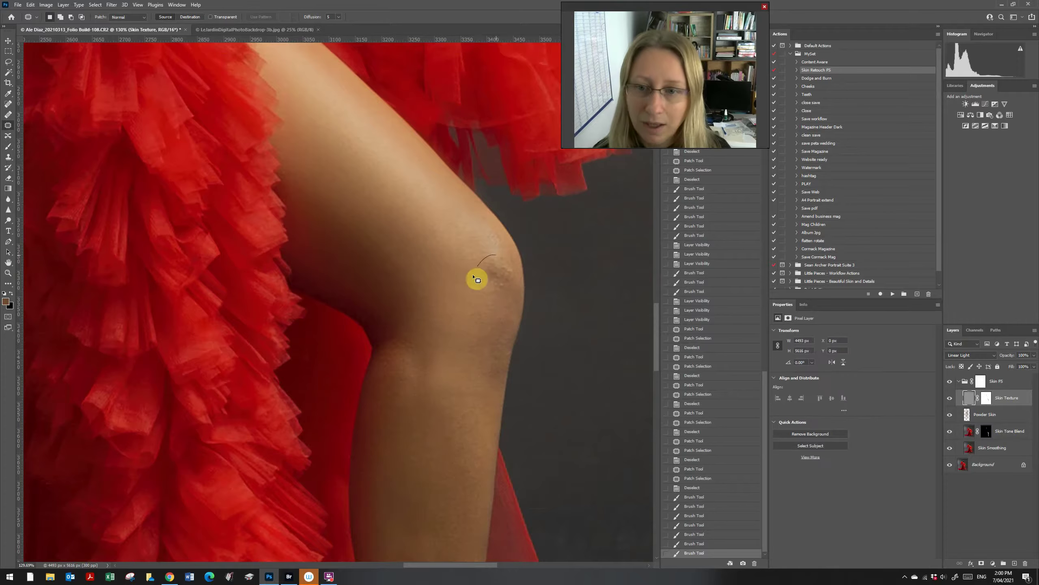
mouse_move(506, 270)
left_mouse_down()
mouse_move(496, 255)
mouse_move(461, 297)
mouse_move(490, 280)
mouse_move(502, 252)
mouse_move(482, 295)
mouse_move(491, 311)
left_mouse_up()
key("ctrl+d")
key("ctrl+d")
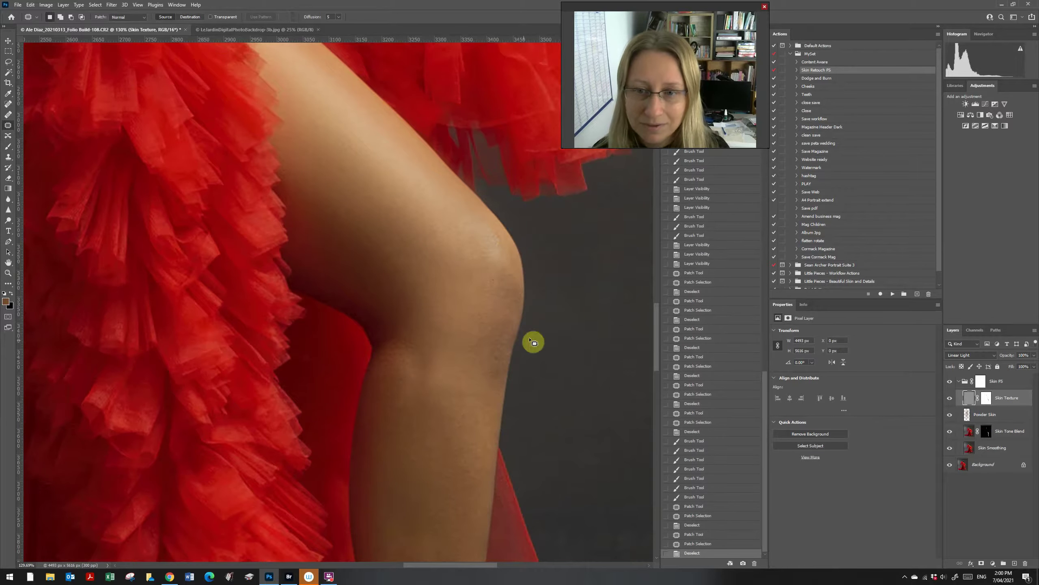
Paint black on the Skin Texture layer's mask over the knee, shin and lower leg with the 30% opacity brush.
key("b")
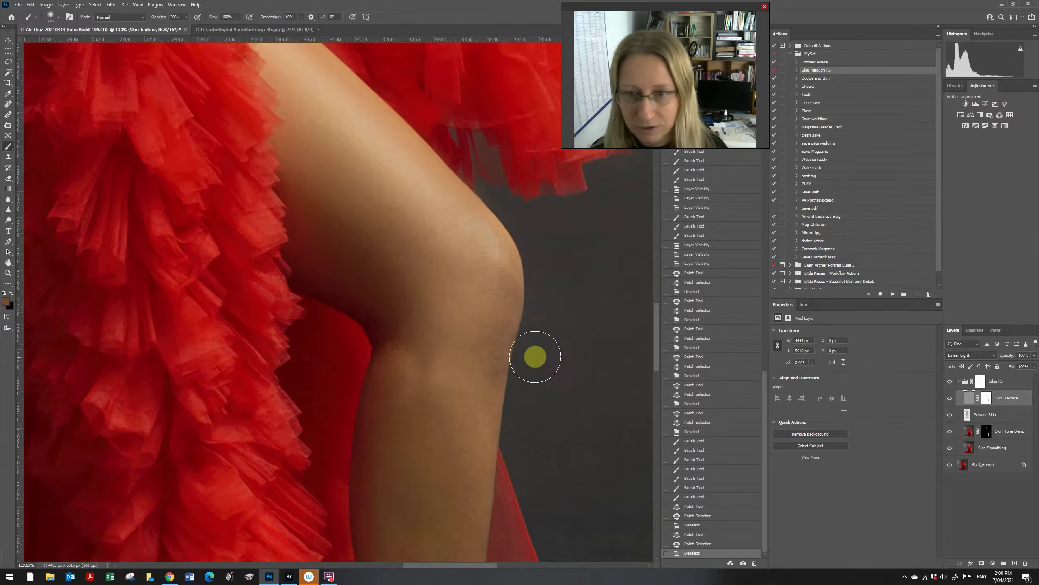
left_click(986, 404)
key("d")
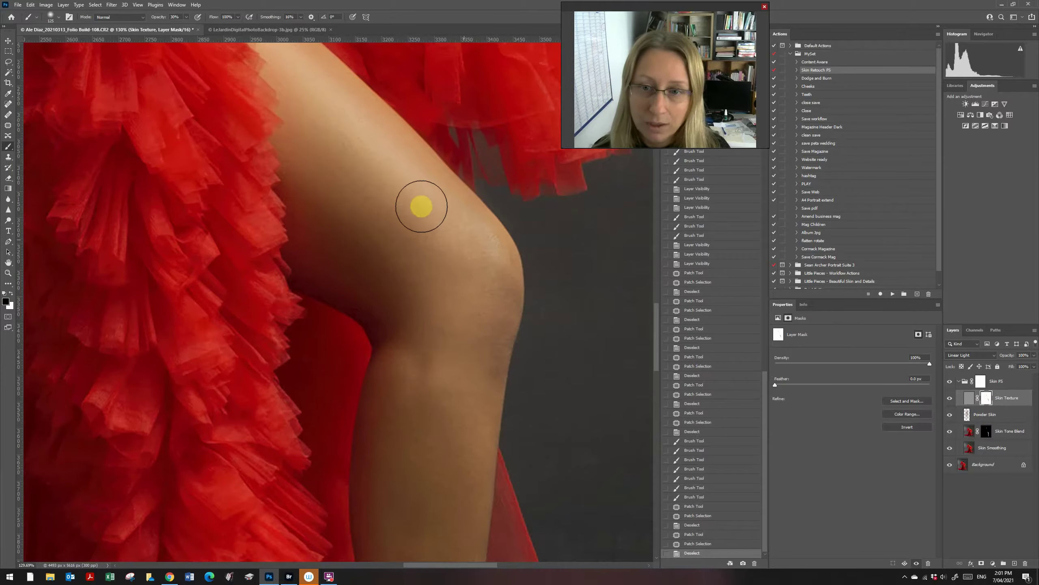
left_click_drag(476, 364, 499, 277)
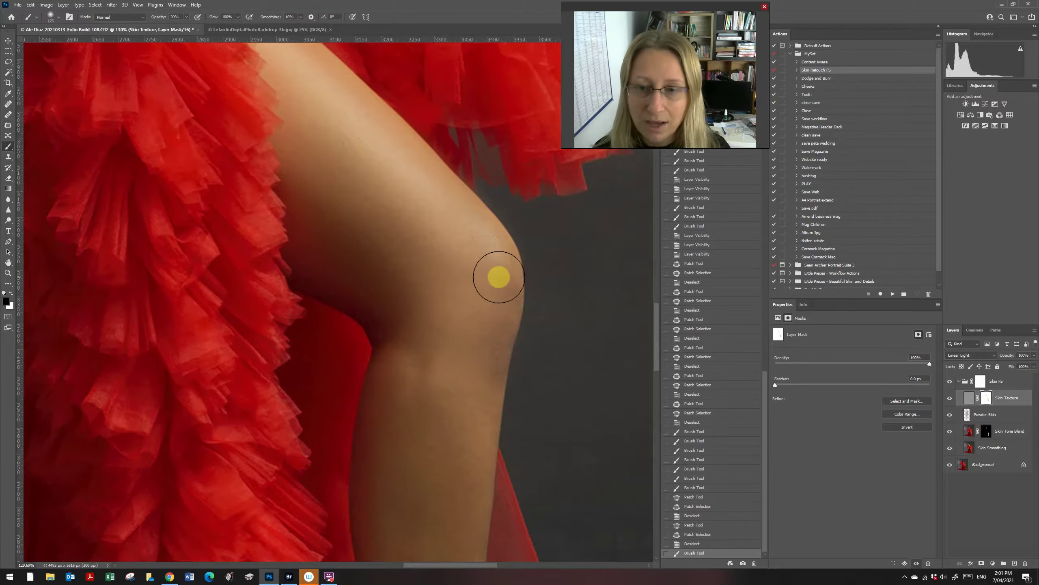
scroll(656, 345, "down", 5)
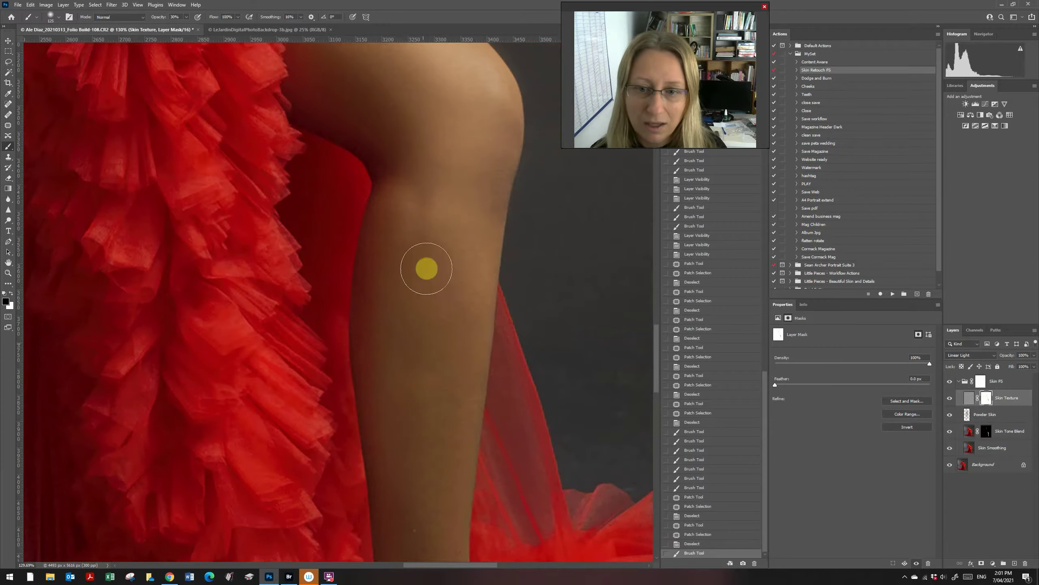
left_click_drag(500, 151, 477, 72)
scroll(656, 360, "down", 5)
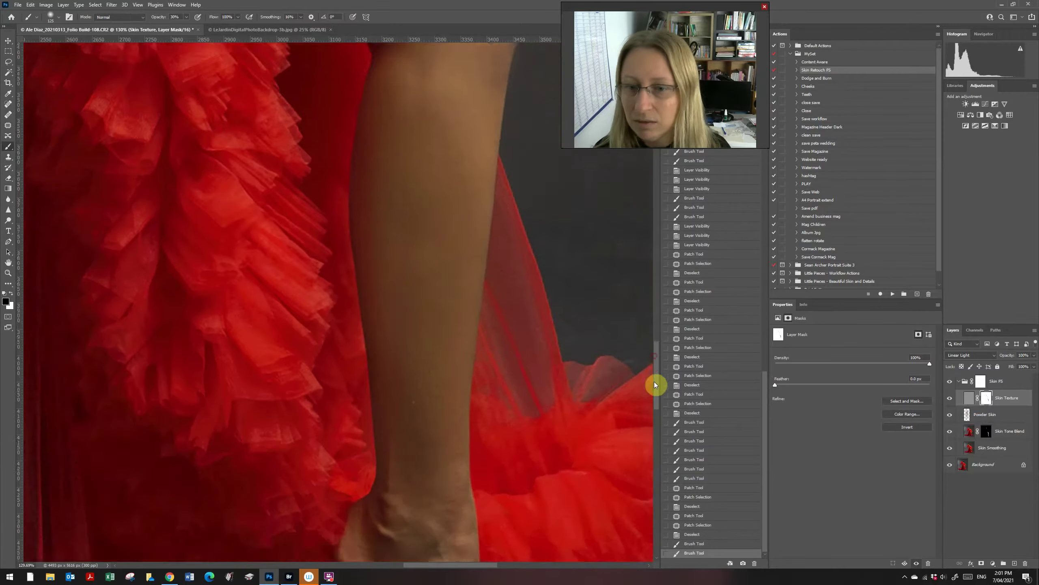
mouse_move(401, 371)
left_mouse_down()
mouse_move(431, 417)
mouse_move(447, 383)
mouse_move(397, 290)
left_mouse_up()
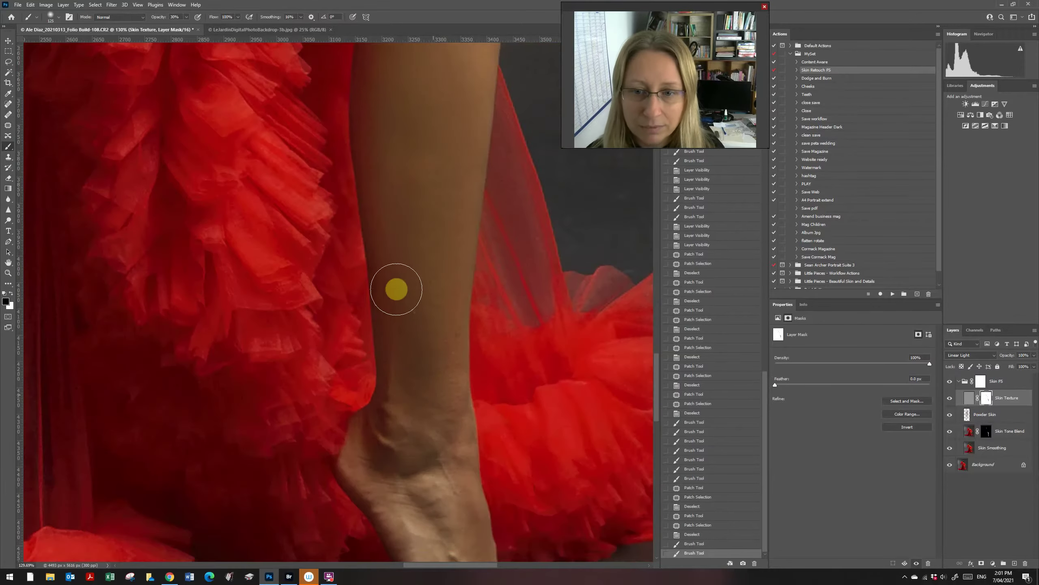
Patch the small blemishes on the shin above the ankle on the Skin Texture layer's pixels.
left_click(969, 397)
key("j")
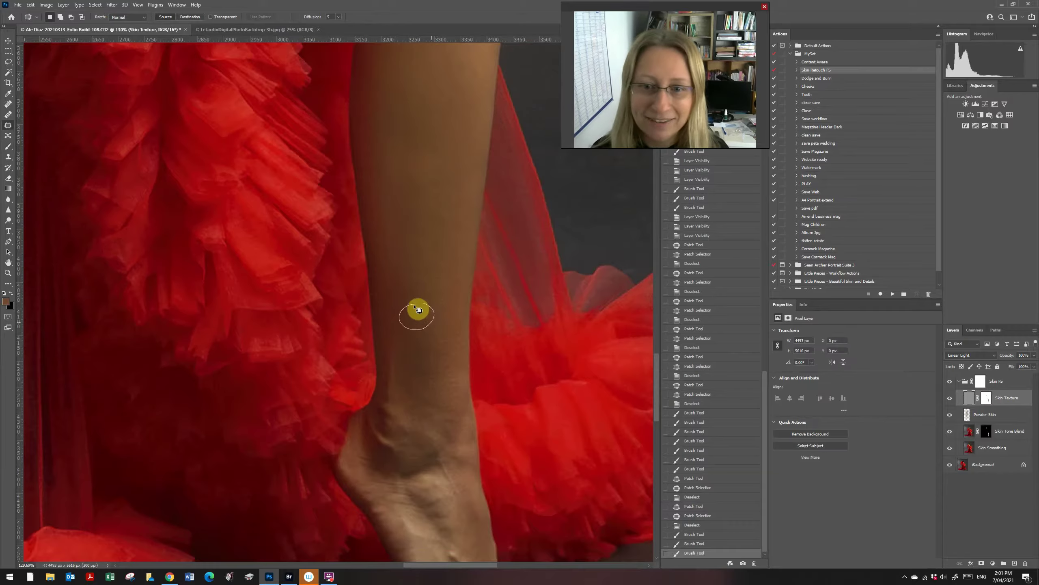
left_click_drag(414, 306, 422, 304)
left_click_drag(418, 314, 434, 285)
key("ctrl+d")
mouse_move(436, 331)
left_mouse_down()
mouse_move(456, 348)
mouse_move(438, 328)
left_mouse_up()
left_click_drag(442, 333, 436, 303)
key("ctrl+d")
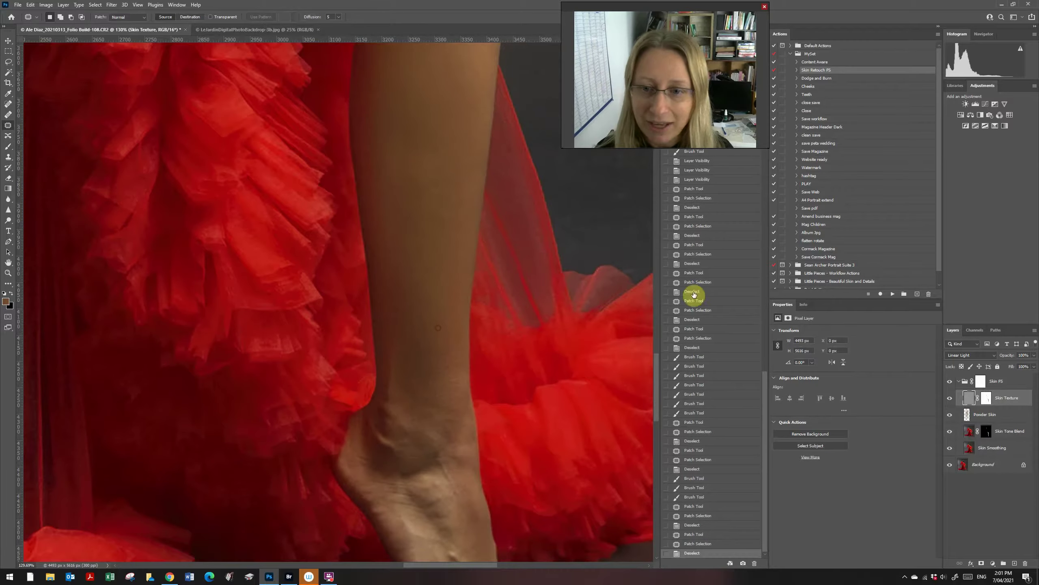
Patch the creases and marks around the ankle and the upper instep on the Skin Texture layer.
scroll(652, 376, "down", 5)
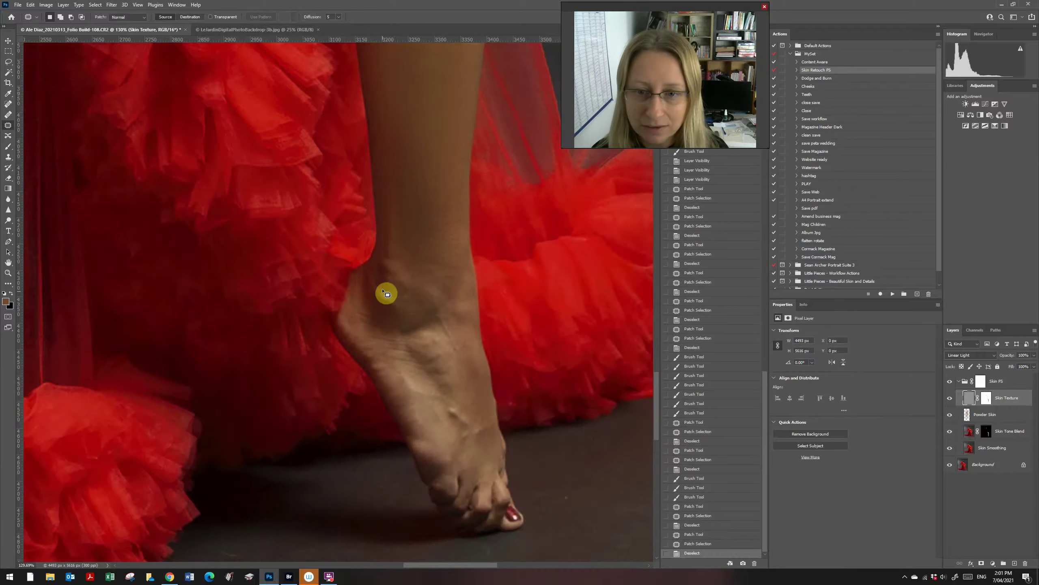
mouse_move(387, 298)
left_mouse_down()
mouse_move(417, 299)
mouse_move(370, 301)
left_mouse_up()
key("ctrl+d")
left_click_drag(381, 295, 427, 298)
key("ctrl+d")
left_click_drag(442, 342, 432, 230)
key("ctrl+d")
Patch the raised veins on the foot just above the toes with clean skin texture.
mouse_move(444, 405)
left_mouse_down()
mouse_move(473, 432)
mouse_move(458, 419)
mouse_move(475, 402)
left_mouse_up()
key("ctrl+d")
mouse_move(474, 414)
left_mouse_down()
mouse_move(496, 431)
mouse_move(474, 417)
left_mouse_up()
key("ctrl+d")
left_click_drag(479, 434, 471, 385)
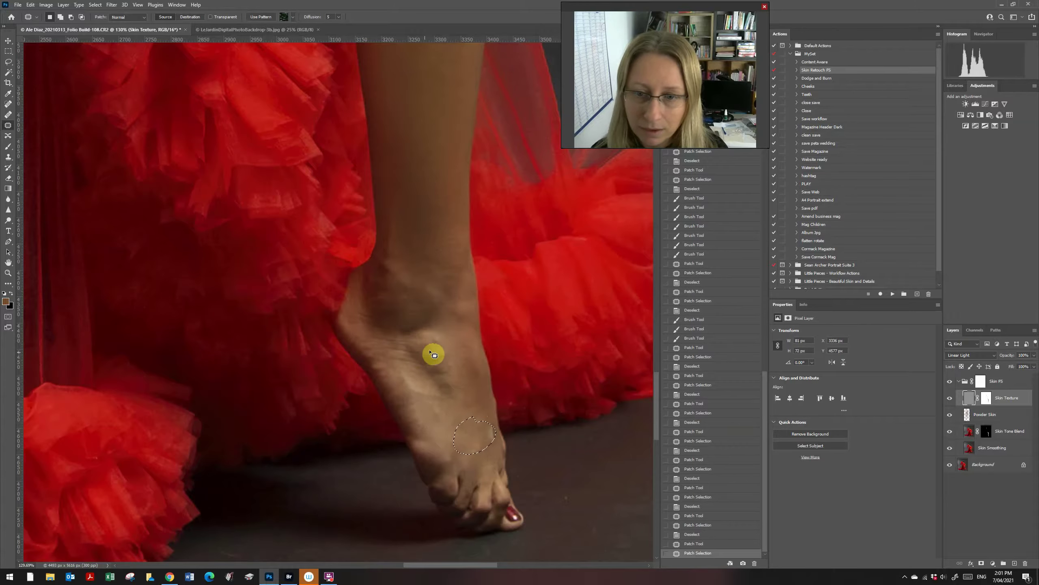
Patch the uneven texture across the instep and the remaining mark near the toes.
mouse_move(438, 335)
left_mouse_down()
mouse_move(415, 338)
mouse_move(441, 394)
mouse_move(440, 345)
mouse_move(396, 345)
mouse_move(428, 343)
left_mouse_up()
key("ctrl+d")
mouse_move(425, 356)
left_mouse_down()
mouse_move(447, 346)
mouse_move(468, 368)
mouse_move(466, 407)
mouse_move(437, 425)
mouse_move(446, 396)
mouse_move(466, 388)
left_mouse_up()
key("ctrl+d")
key("ctrl+d")
key("ctrl+d")
left_click(463, 381)
left_click_drag(491, 429, 494, 427)
mouse_move(490, 435)
left_mouse_down()
mouse_move(468, 425)
mouse_move(487, 420)
mouse_move(495, 439)
mouse_move(495, 431)
mouse_move(476, 445)
left_mouse_up()
key("ctrl+d")
key("ctrl+d")
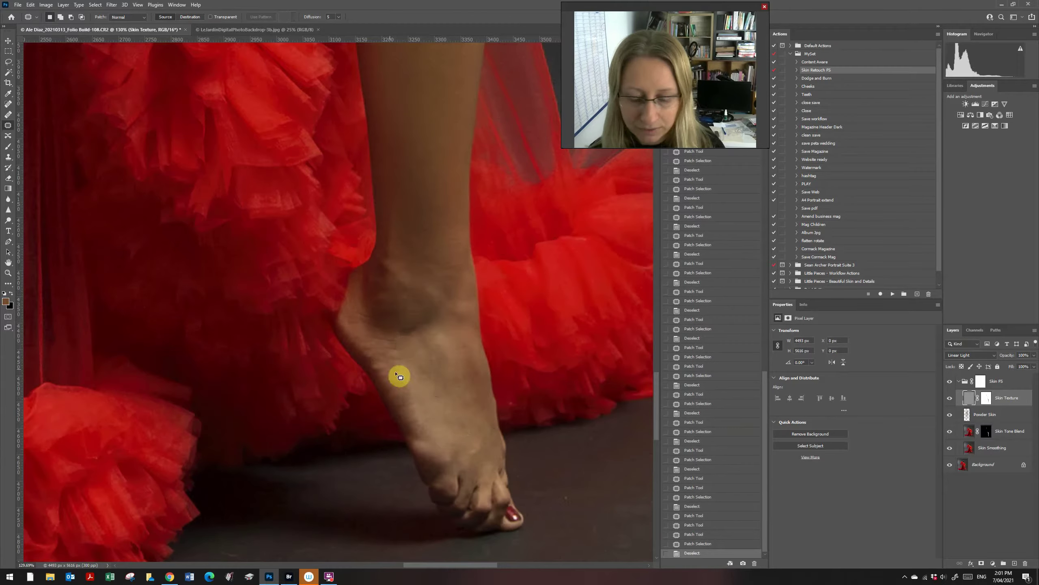
Paint black on the Skin Texture layer's mask over the foot and ankle.
key("b")
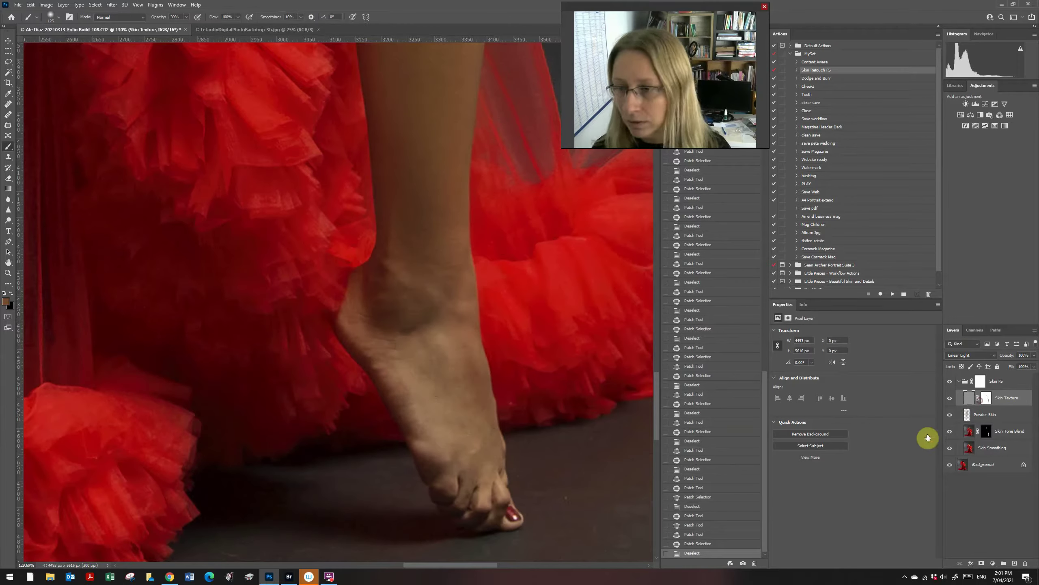
left_click(986, 399)
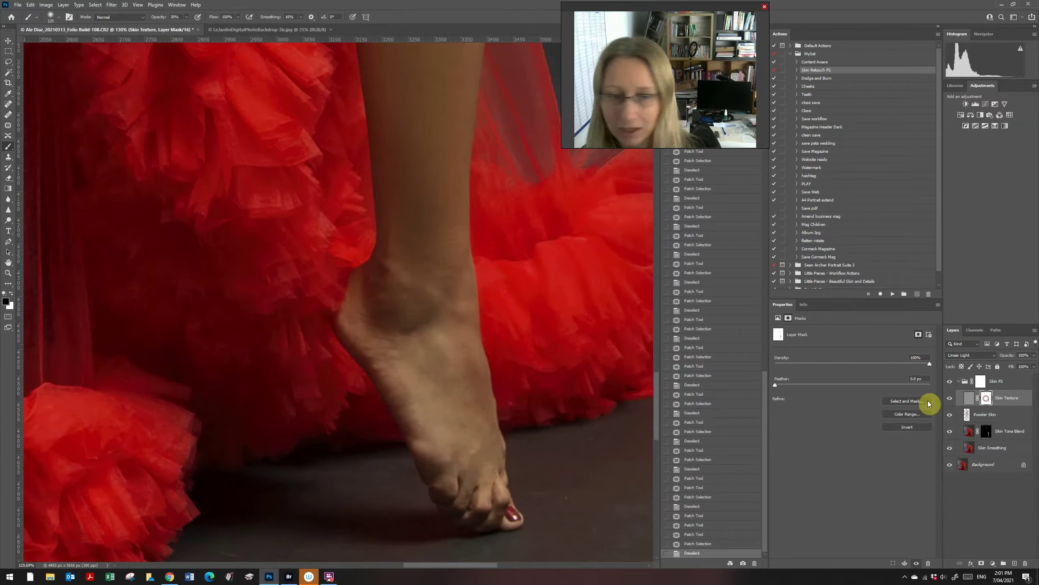
key("d")
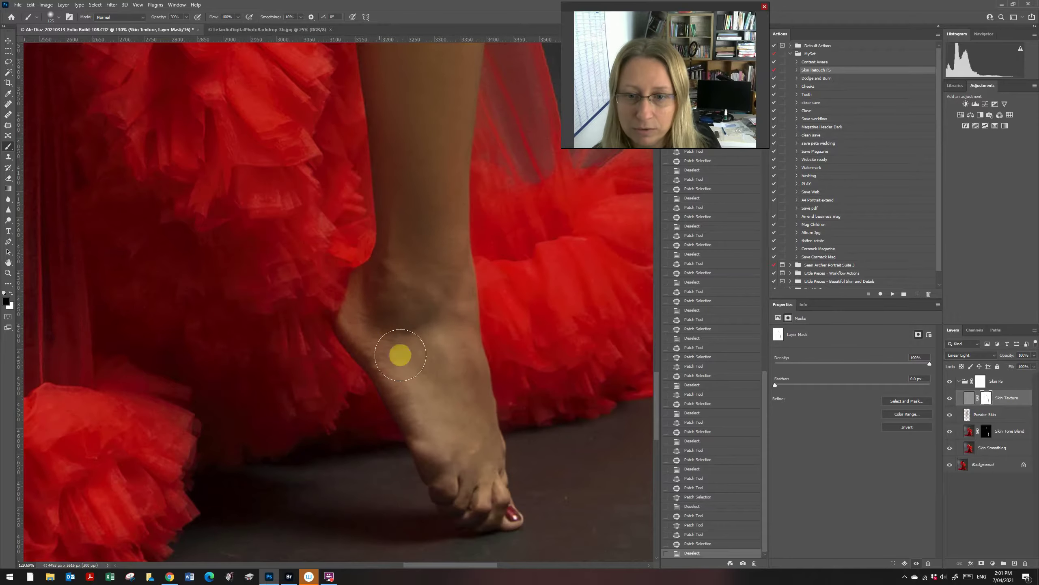
left_click_drag(403, 259, 451, 213)
Fit the whole image in view and compare it with the skin retouch group hidden and shown.
key("z")
key("ctrl+0")
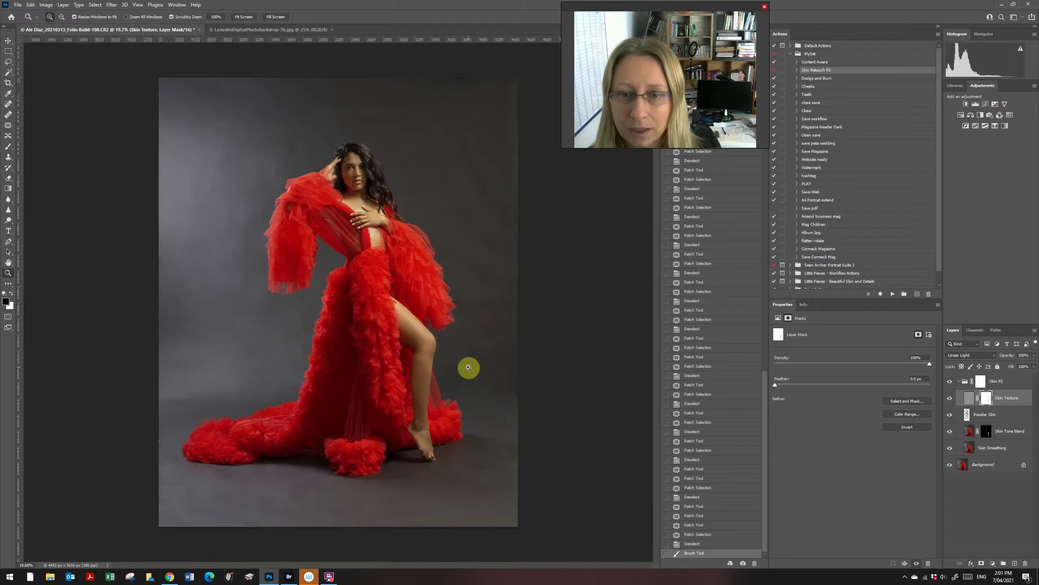
left_click(949, 382)
left_click(949, 383)
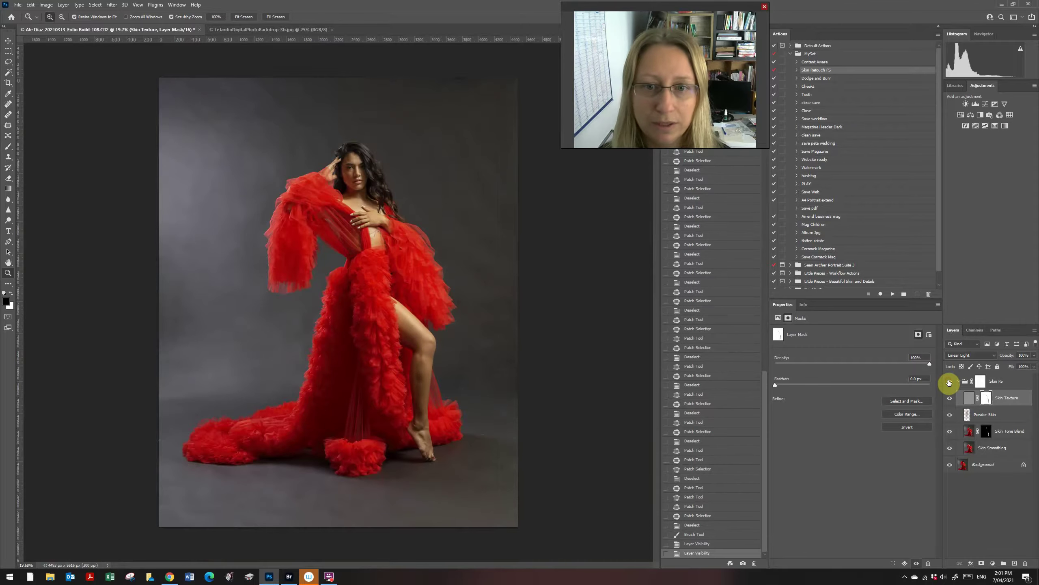
left_click(950, 382)
left_click(950, 383)
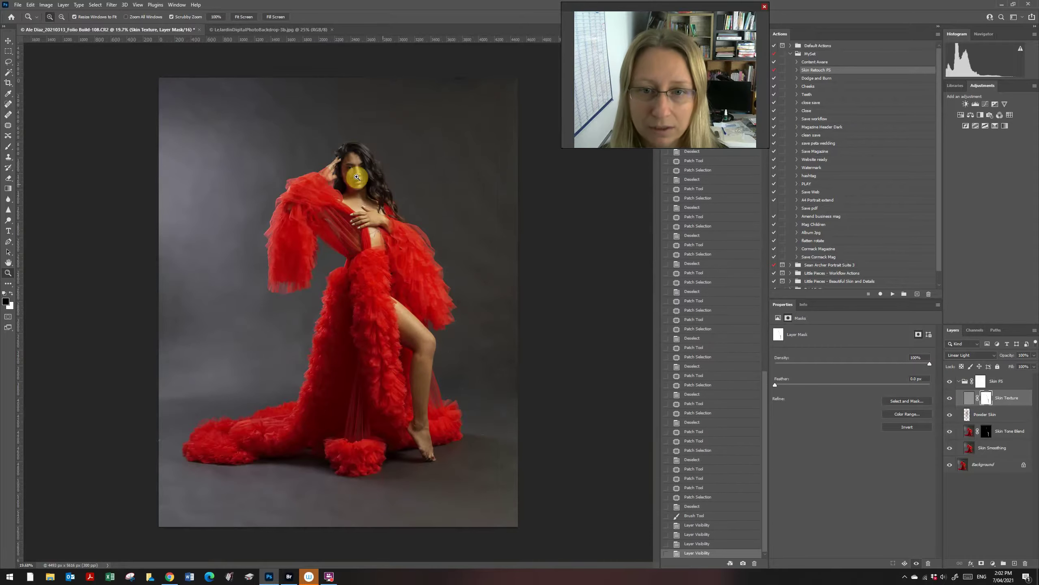
Patch the texture under the eye on the hand side of the face on the Skin Texture layer's pixels.
left_click_drag(348, 175, 422, 262)
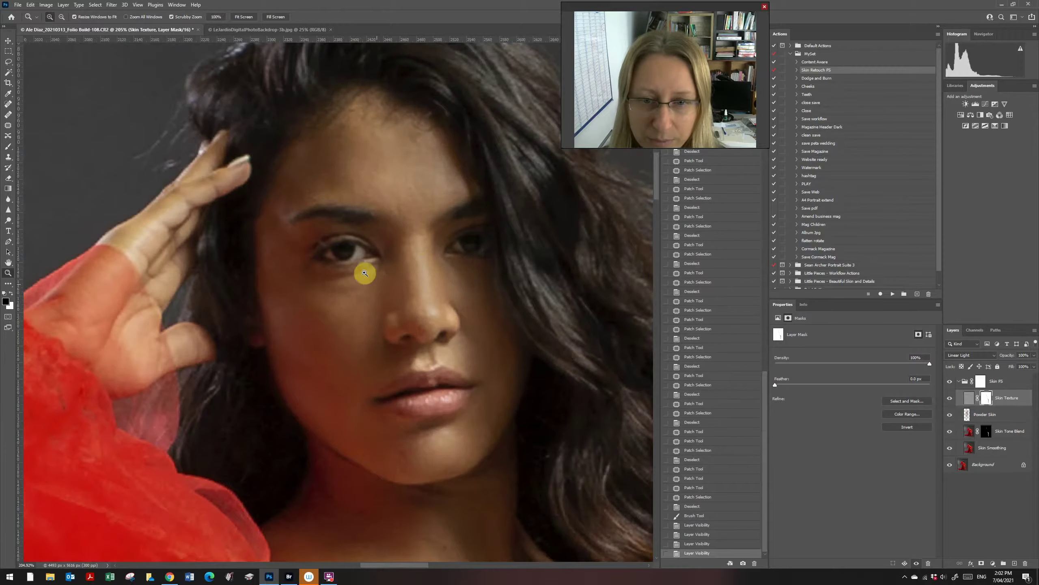
left_click(968, 399)
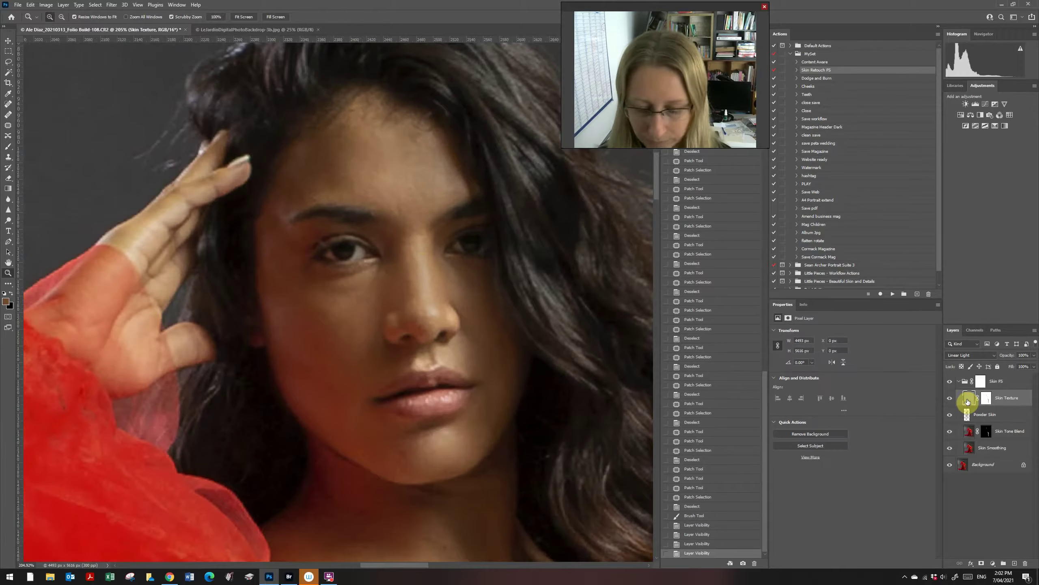
key("j")
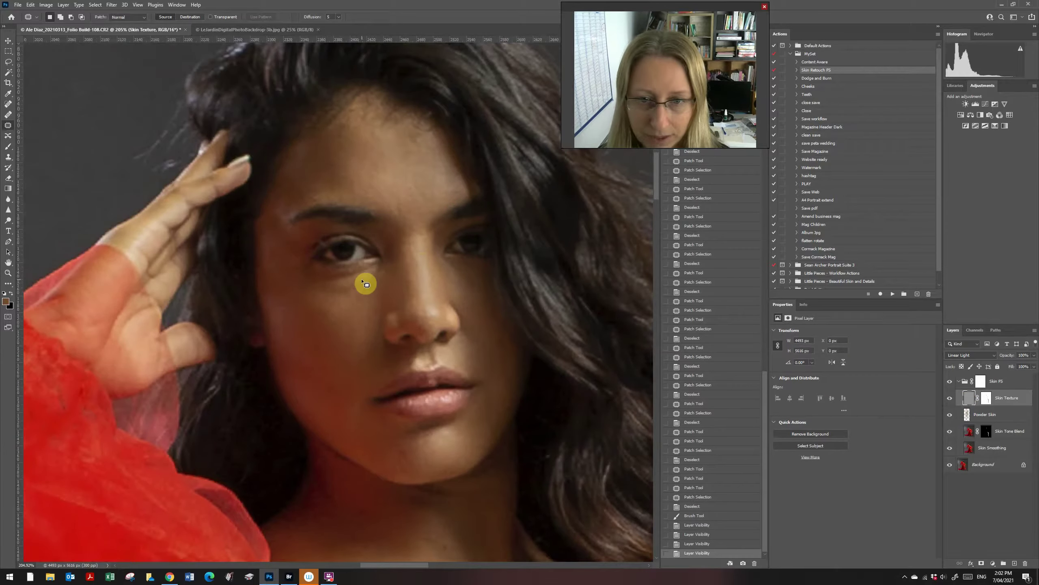
mouse_move(375, 292)
left_mouse_down()
mouse_move(360, 291)
mouse_move(360, 319)
mouse_move(341, 292)
mouse_move(353, 311)
mouse_move(318, 322)
mouse_move(315, 303)
mouse_move(353, 323)
left_mouse_up()
key("ctrl+d")
key("ctrl+d")
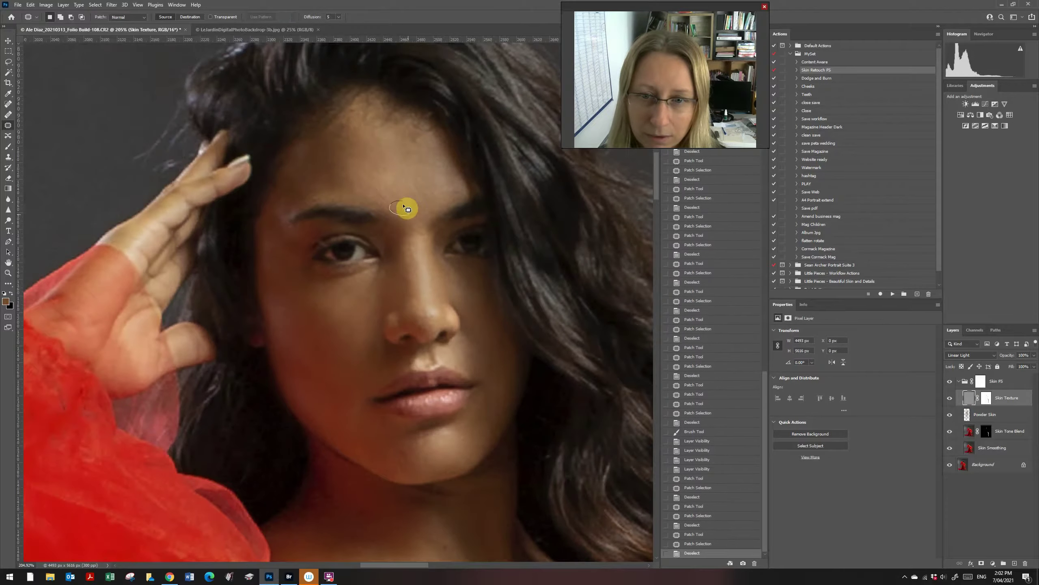
Patch the remaining flaws between the eyebrows, on the forehead and on the chin.
left_click_drag(404, 208, 399, 210)
left_click_drag(400, 210, 426, 181)
key("ctrl+d")
left_click_drag(426, 180, 426, 174)
key("ctrl+d")
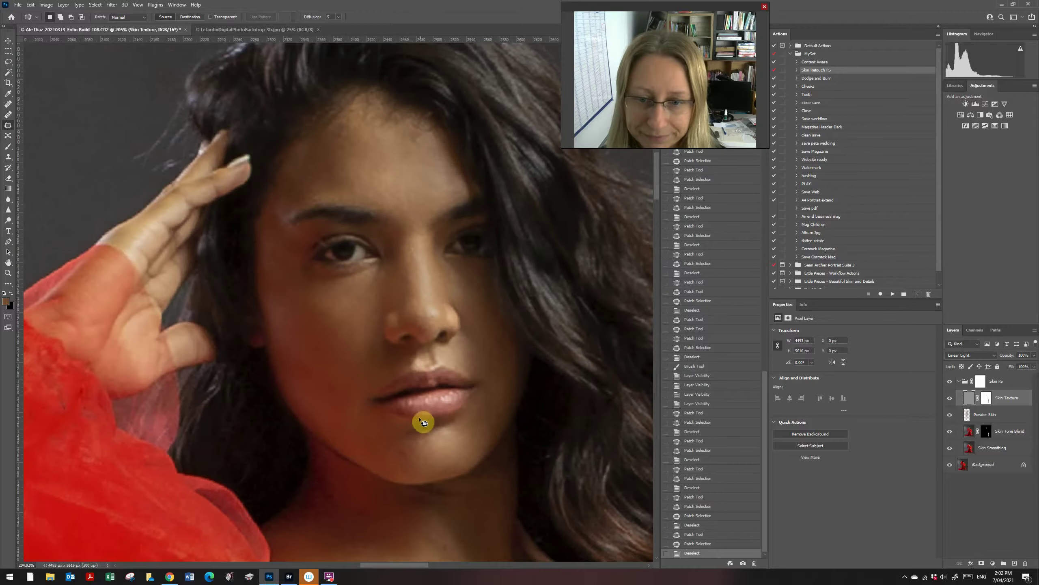
left_click_drag(404, 458, 403, 459)
mouse_move(403, 460)
left_mouse_down()
mouse_move(385, 441)
mouse_move(339, 293)
left_mouse_up()
key("ctrl+d")
Compare the full portrait with the skin retouch group hidden and shown, and inspect the upper body up close.
key("z")
mouse_move(384, 473)
left_mouse_down()
mouse_move(317, 429)
mouse_move(344, 428)
left_mouse_up()
mouse_move(376, 493)
left_mouse_down()
mouse_move(351, 427)
mouse_move(353, 360)
mouse_move(364, 364)
mouse_move(369, 393)
left_mouse_up()
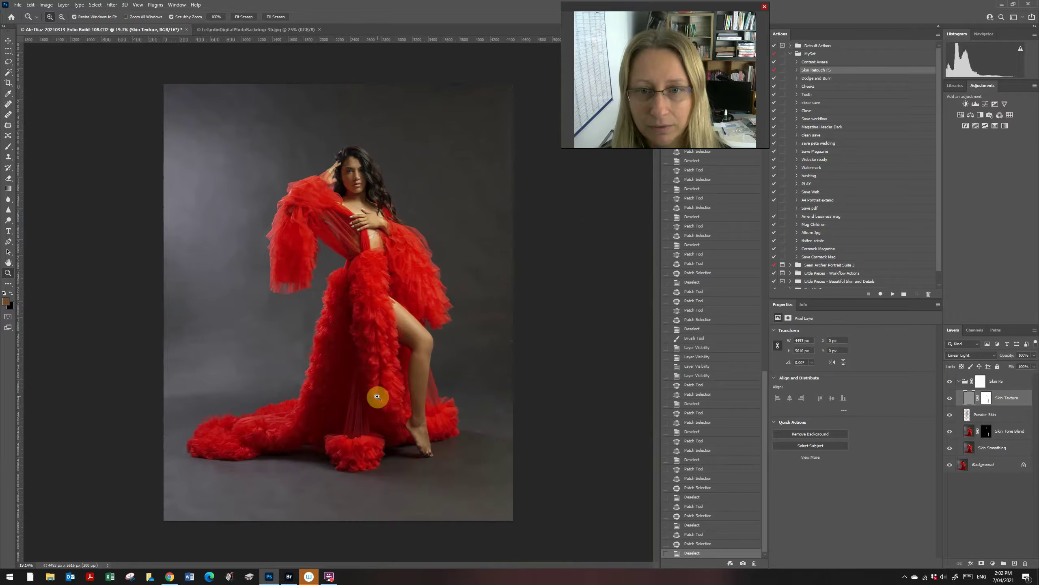
left_click(950, 382)
left_click(949, 385)
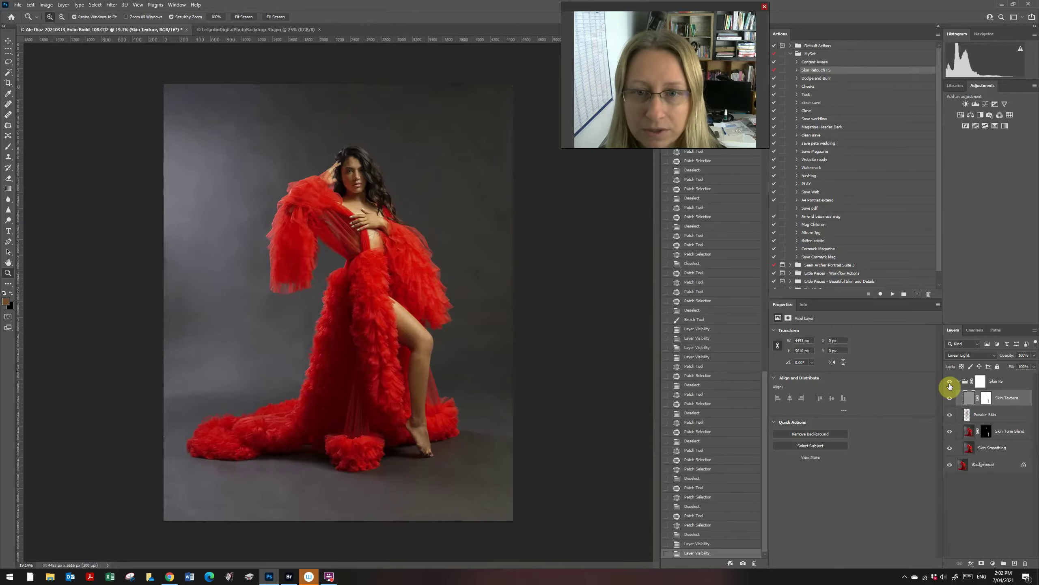
left_click(950, 385)
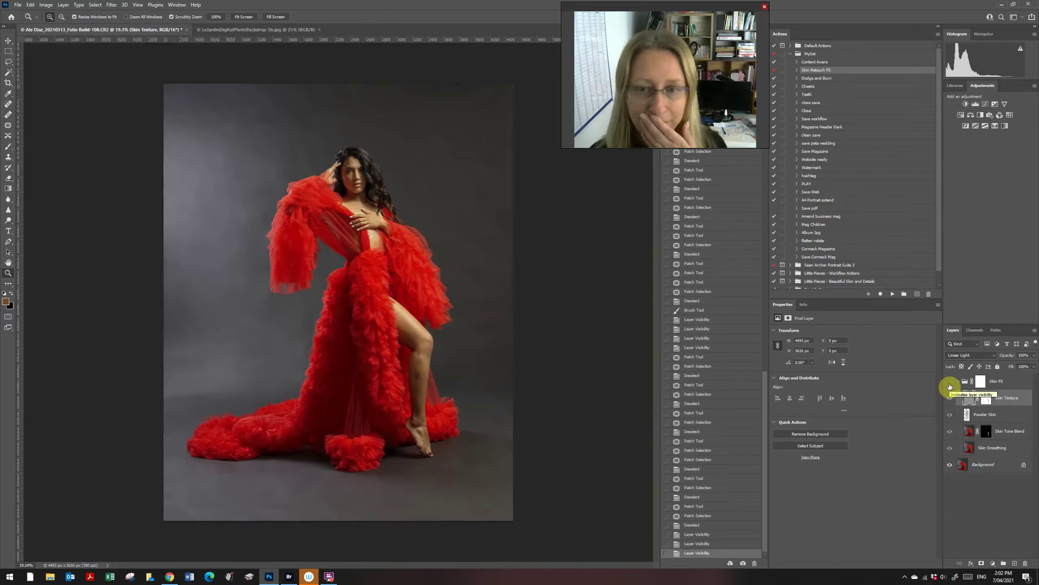
left_click(950, 385)
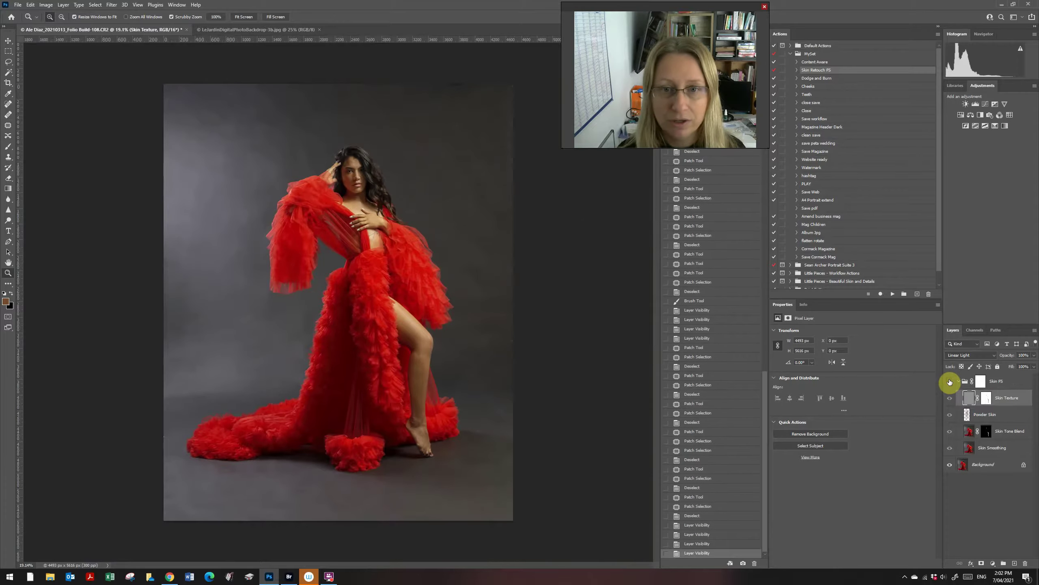
left_click(949, 382)
left_click(950, 382)
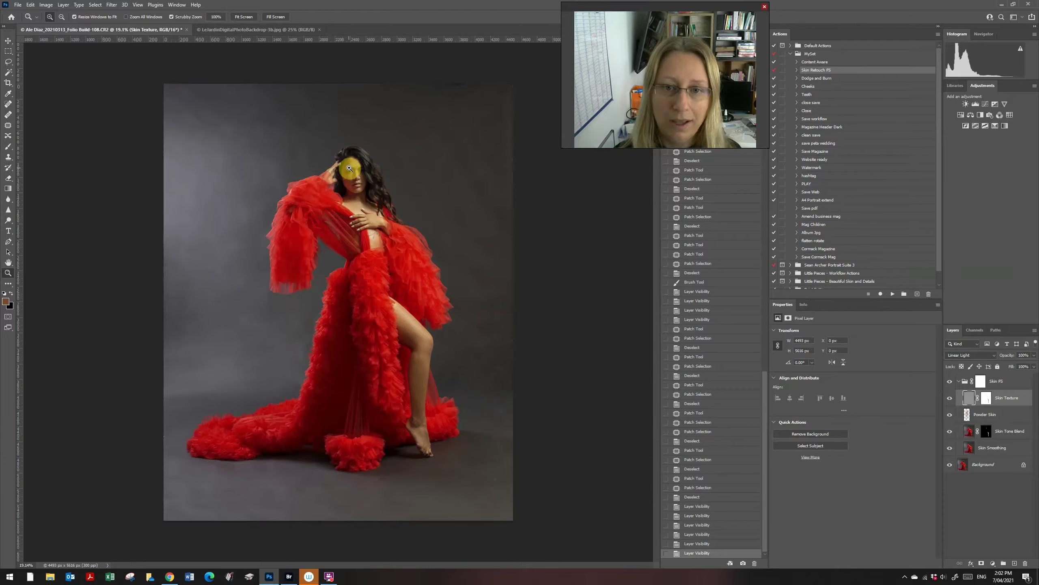
left_click_drag(348, 167, 386, 277)
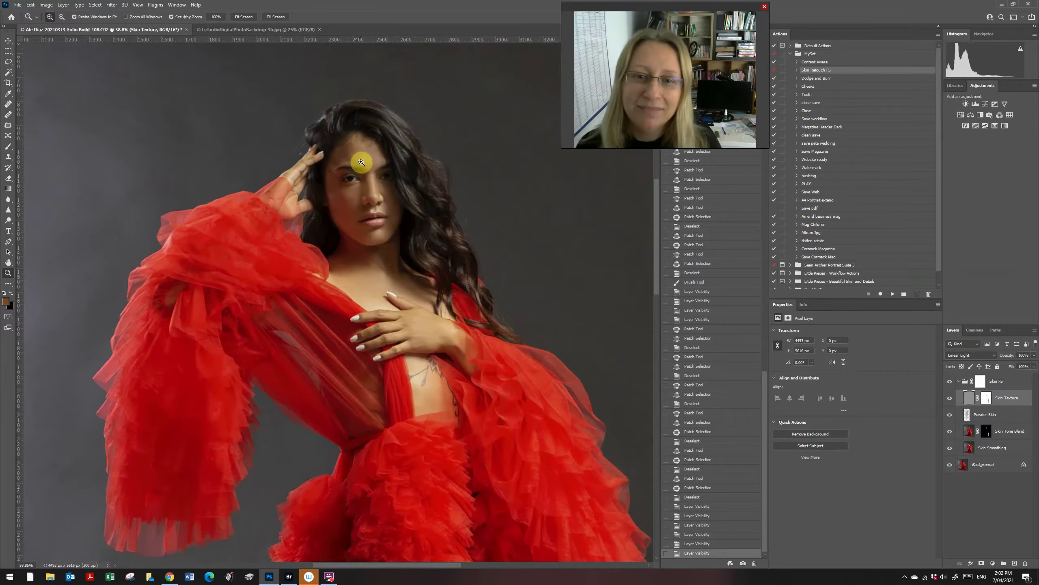
left_click_drag(362, 162, 370, 369)
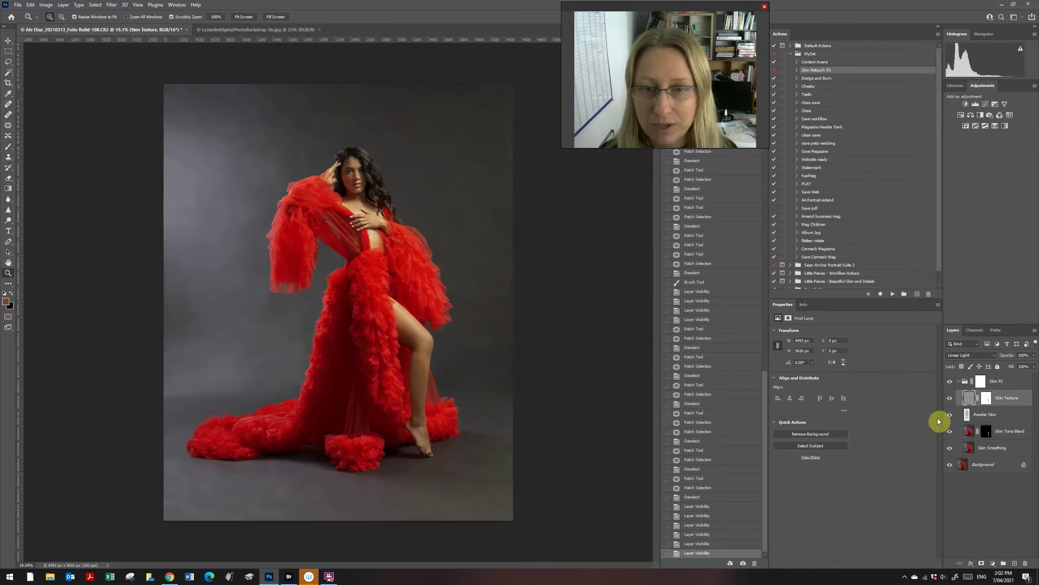
Collapse the skin retouch group and run the Dodge and Burn action above it.
left_click(958, 381)
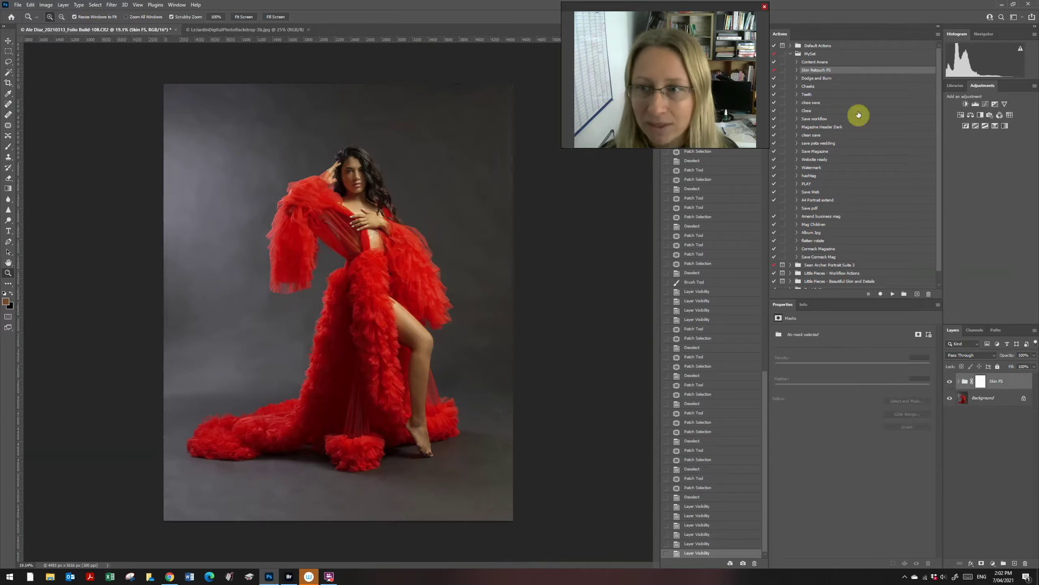
left_click(824, 78)
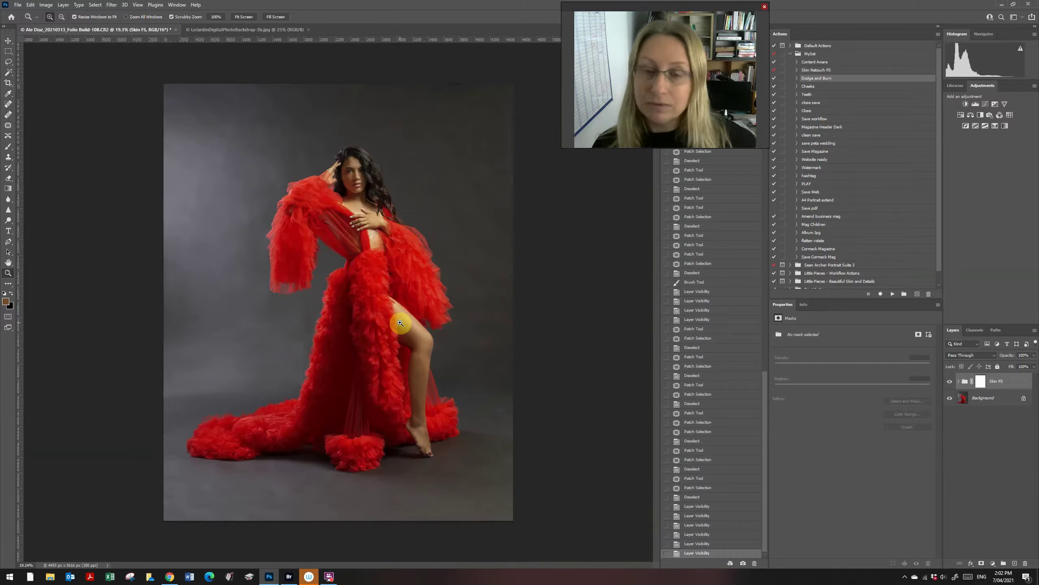
left_click(893, 294)
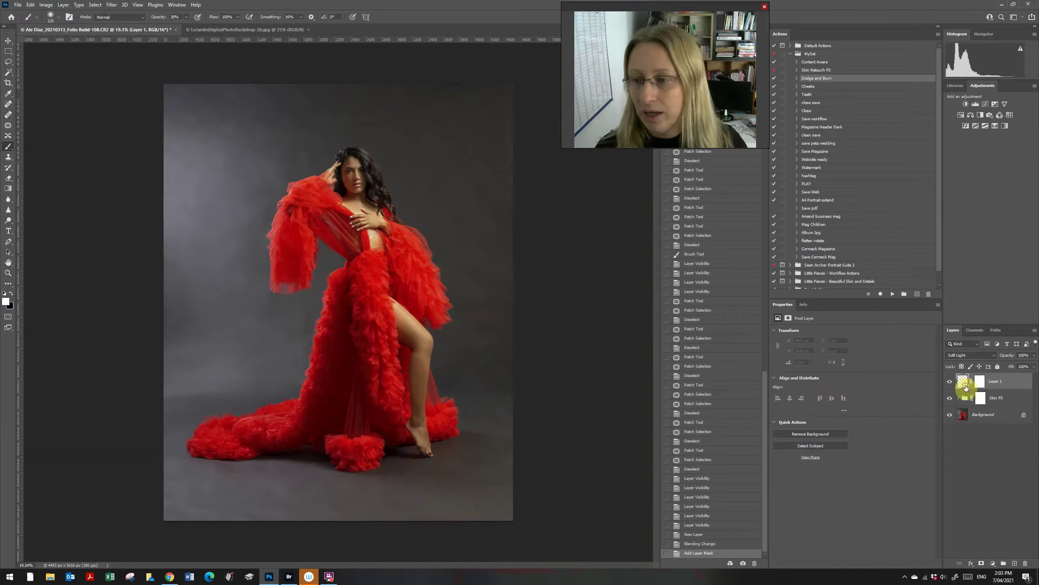
Examine the blend mode options of the new dodge and burn layer, keeping Soft Light.
left_click(966, 388)
left_click(271, 408)
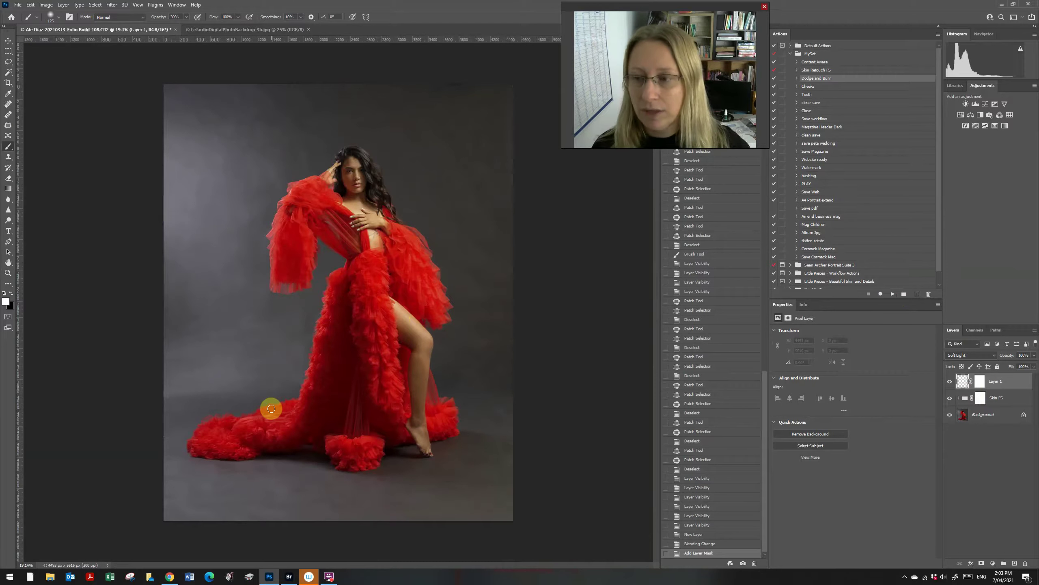
left_click(983, 355)
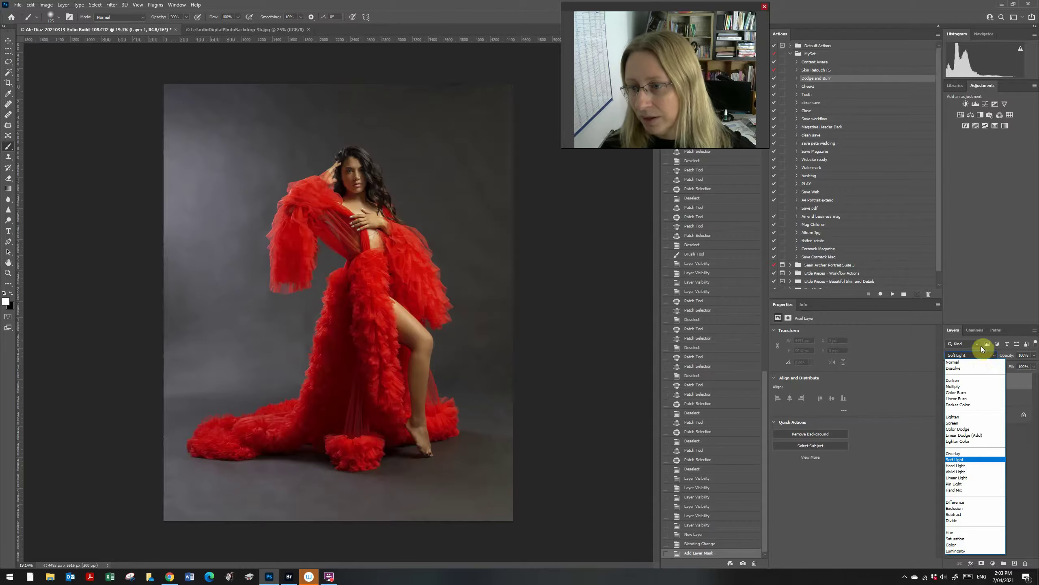
left_click(982, 355)
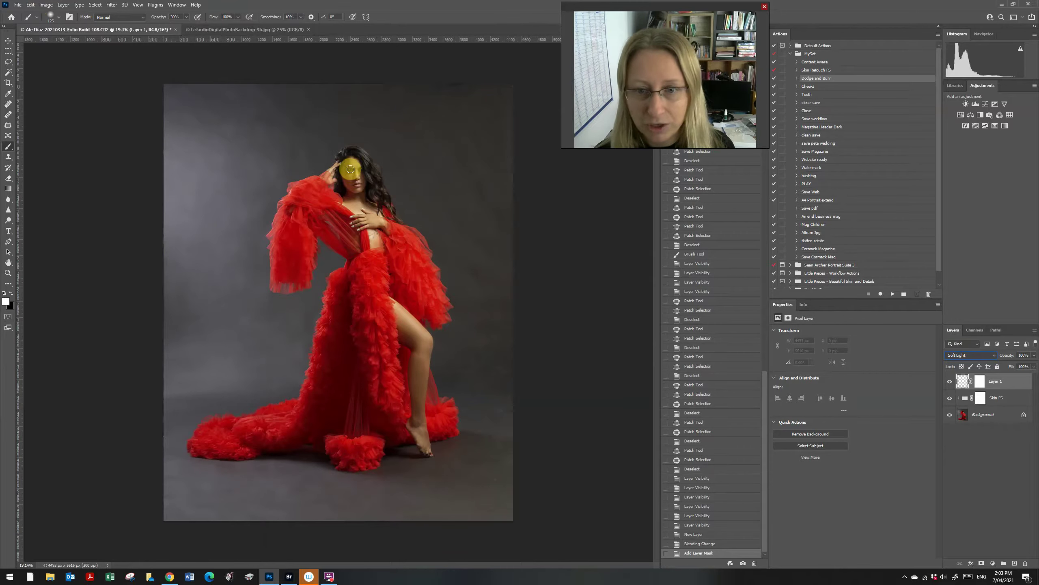
Brighten the cheeks beneath the eyes with white strokes of a smaller brush on the dodge and burn layer.
left_click_drag(348, 169, 394, 276)
key("ctrl+z")
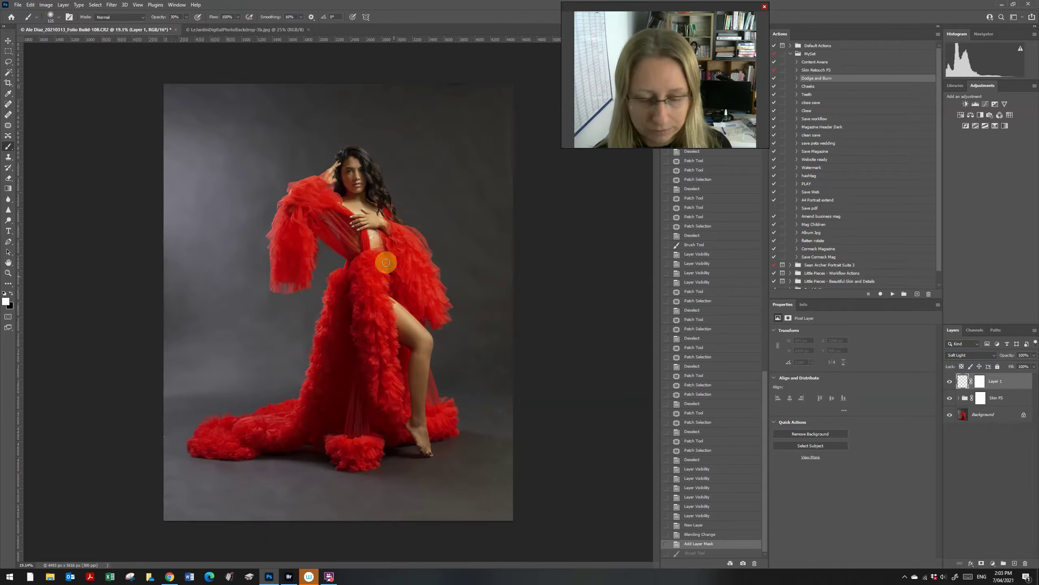
key("z")
left_click_drag(354, 164, 414, 375)
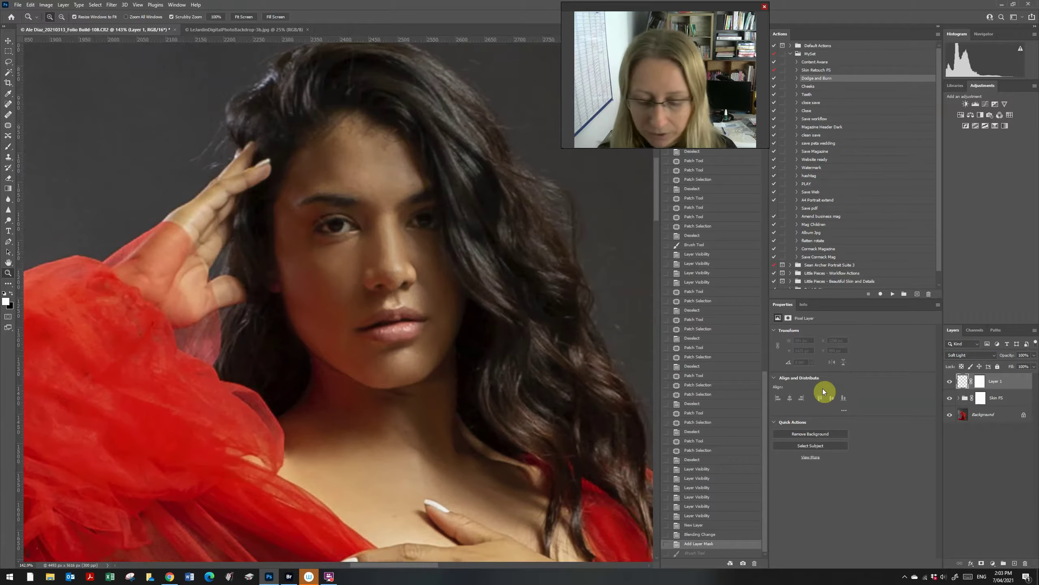
key("b")
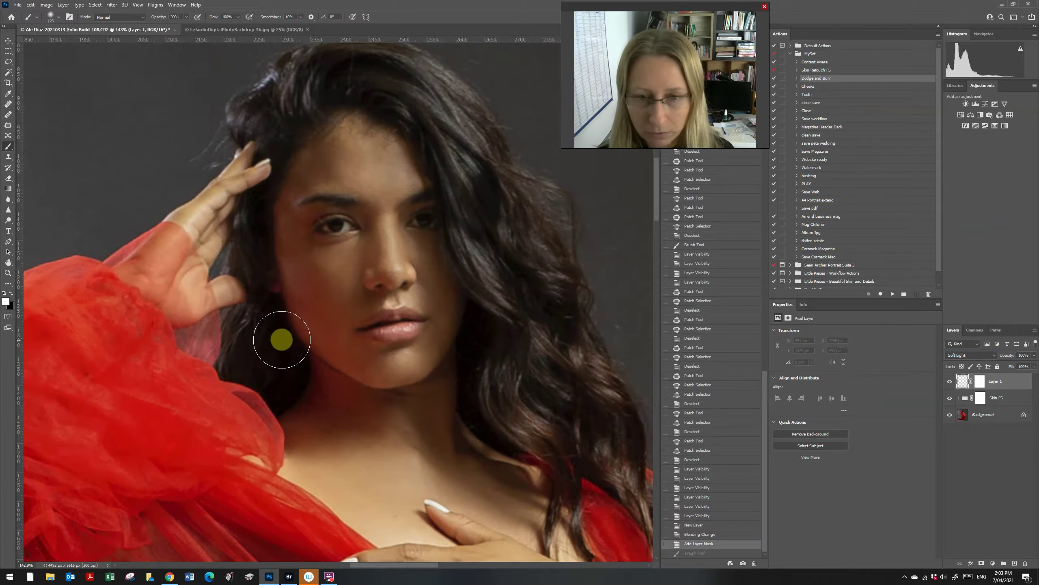
key("bracketleft")
key("bracketleft")
key("bracketleft")
key("bracketleft")
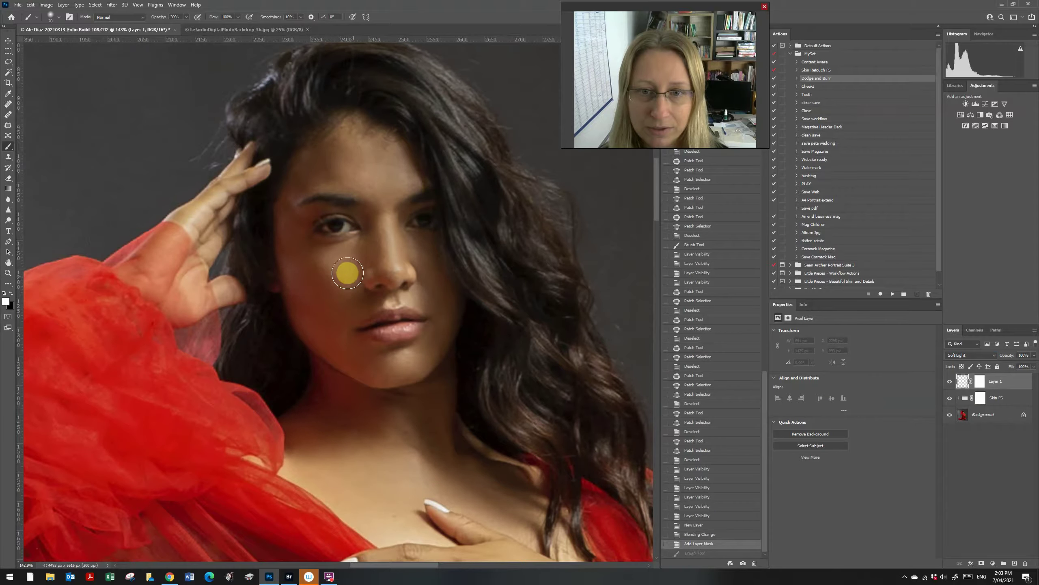
mouse_move(348, 272)
left_mouse_down()
mouse_move(483, 228)
mouse_move(434, 246)
mouse_move(437, 269)
left_mouse_up()
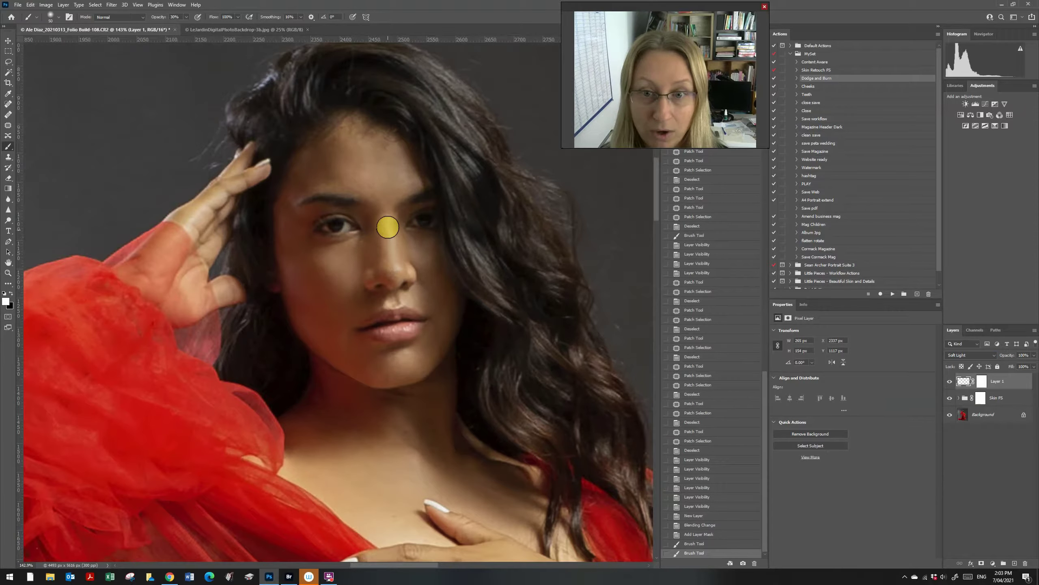
Brighten the bridge of the nose, the forehead and the hand resting on the chest with white brush strokes.
left_click_drag(386, 270, 381, 245)
key("bracketright")
key("bracketright")
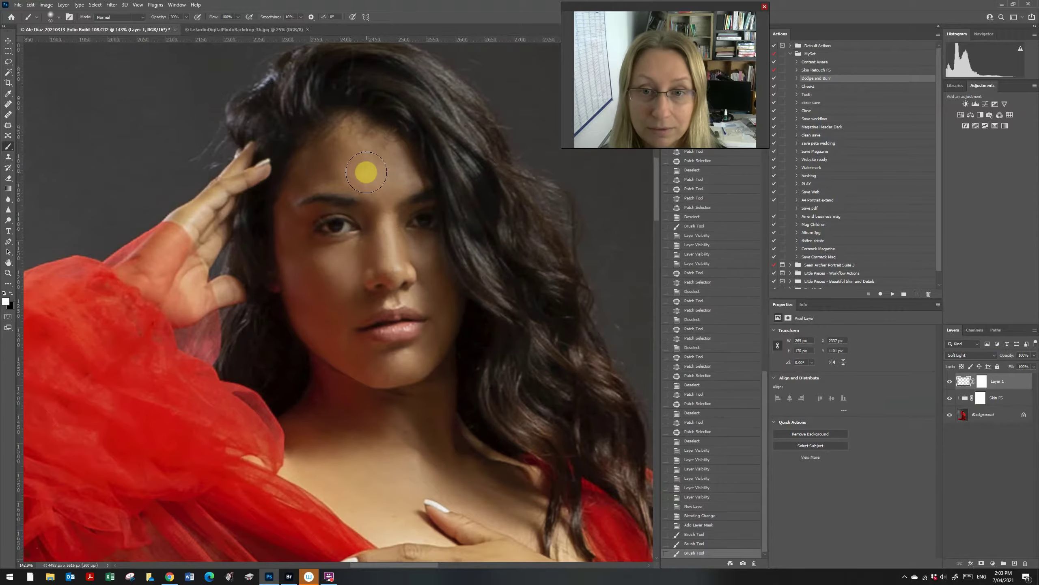
key("bracketright")
mouse_move(371, 169)
left_mouse_down()
mouse_move(387, 162)
mouse_move(417, 178)
left_mouse_up()
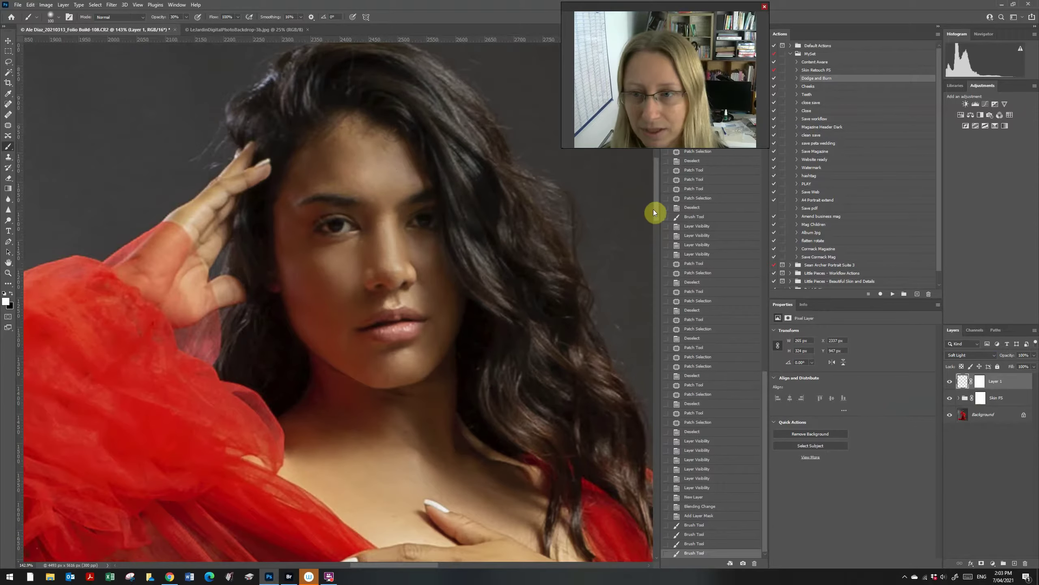
scroll(653, 210, "down", 7)
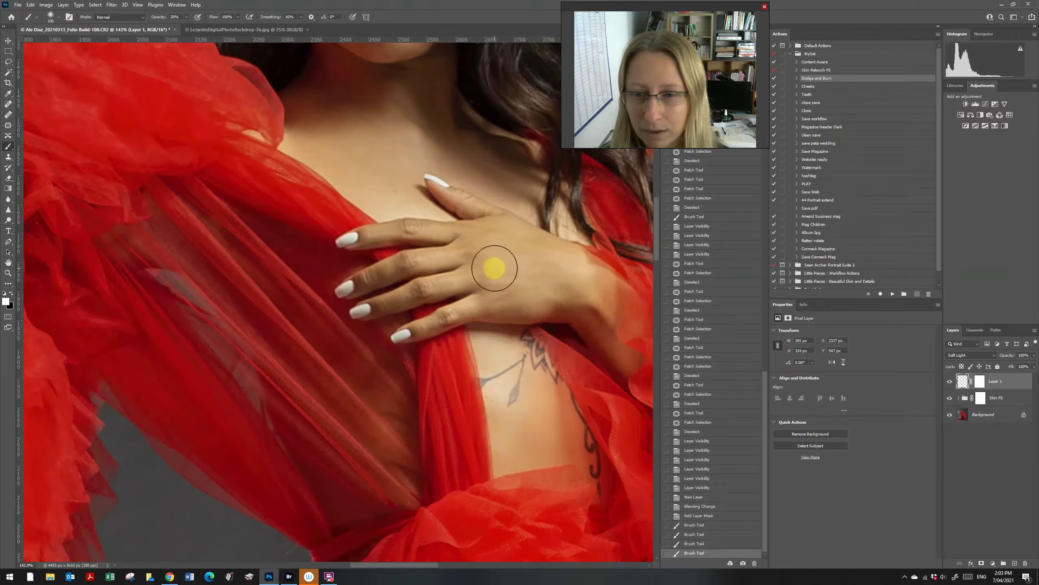
mouse_move(495, 268)
left_mouse_down()
mouse_move(547, 269)
mouse_move(568, 283)
mouse_move(434, 399)
mouse_move(388, 330)
left_mouse_up()
Brighten the bare leg and foot with a white brush sized to the leg, undoing the first oversized stroke.
key("z")
left_click_drag(440, 393, 402, 366)
left_click_drag(471, 471, 424, 405)
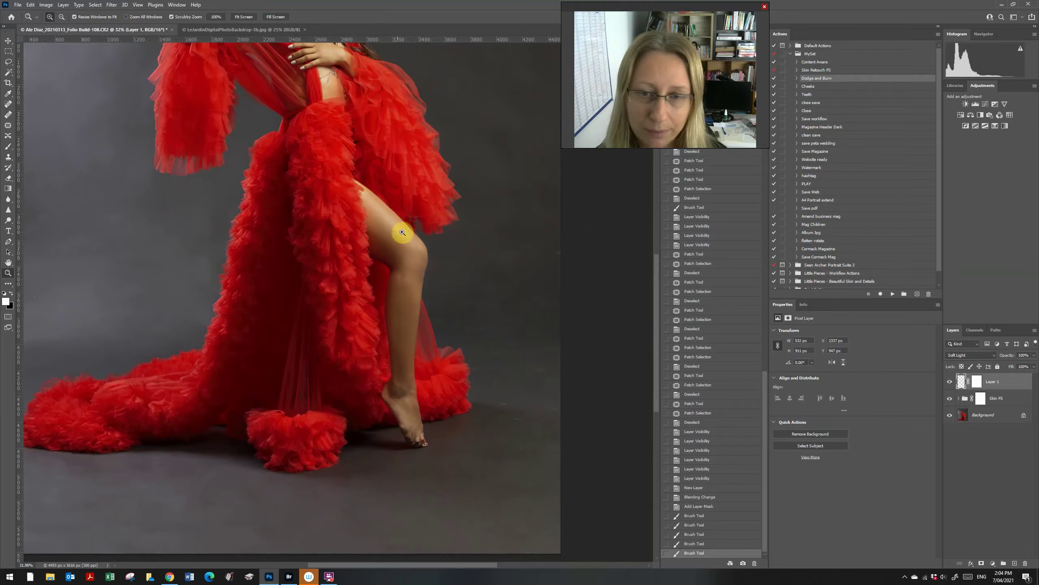
key("b")
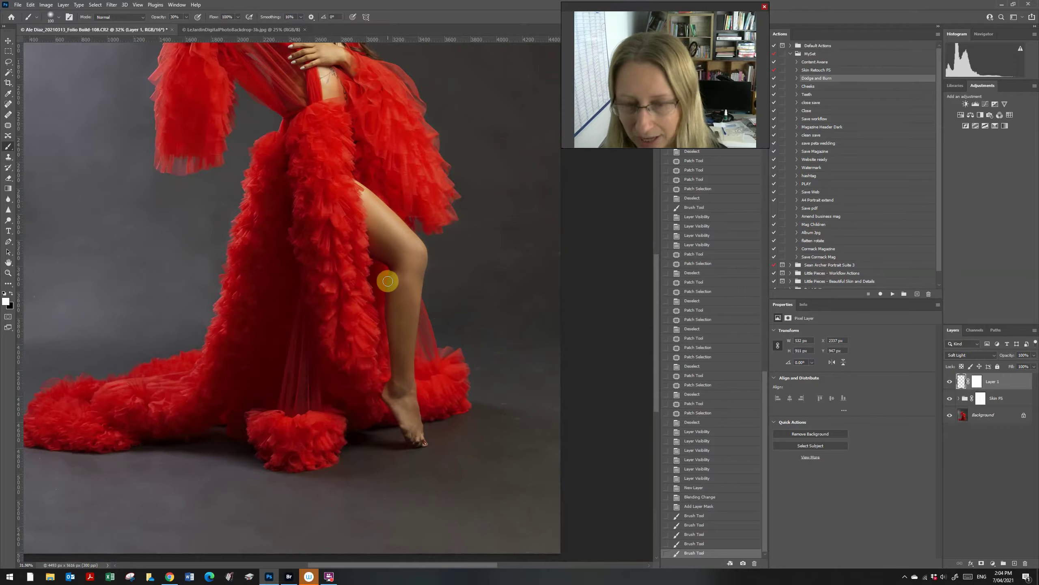
key("bracketright")
key("bracketright")
key("bracketright")
key("bracketright")
key("bracketright")
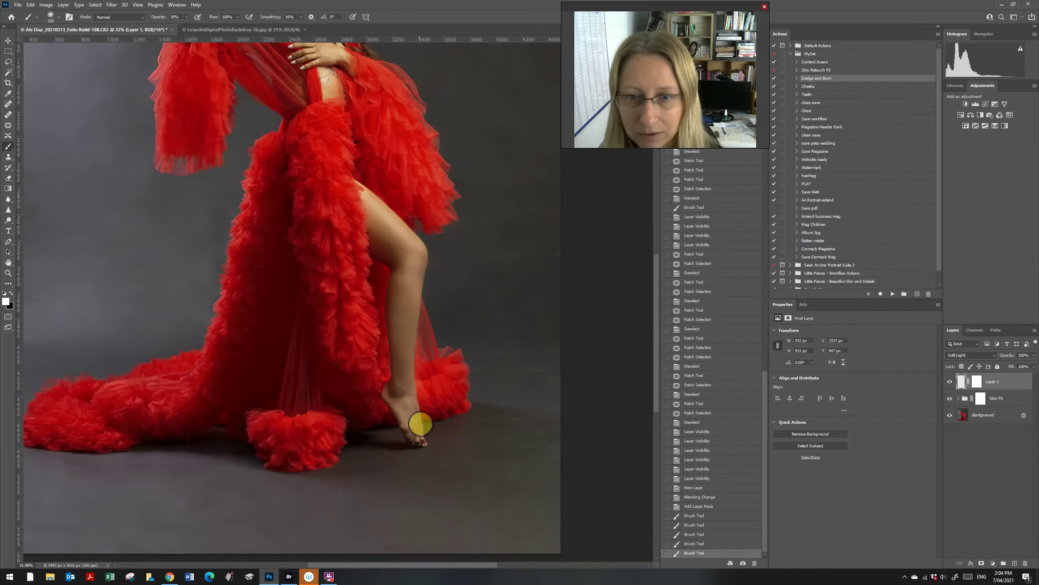
left_click_drag(420, 424, 407, 340)
key("ctrl+z")
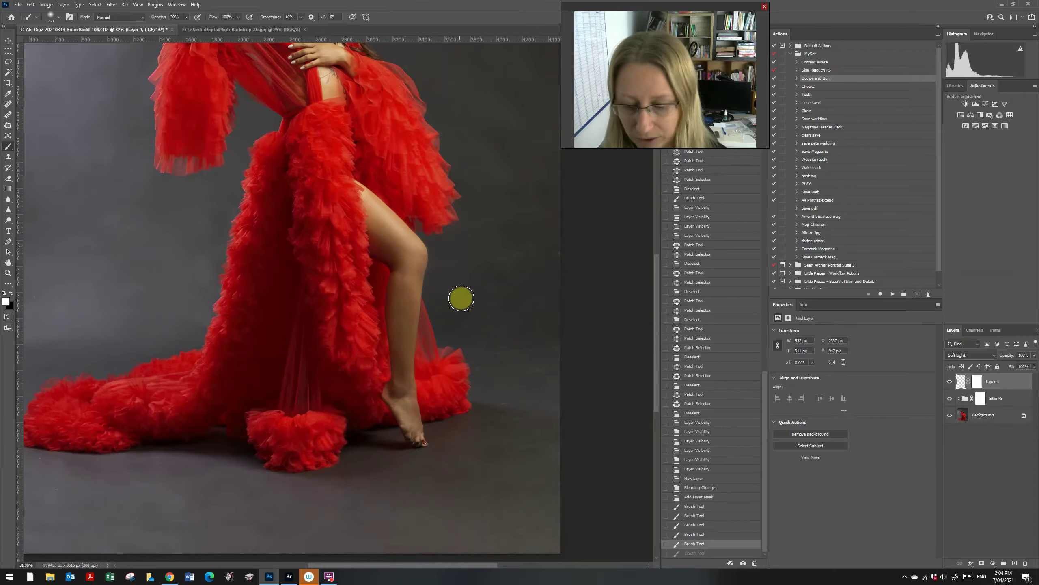
key("bracketleft")
key("bracketleft")
key("bracketleft")
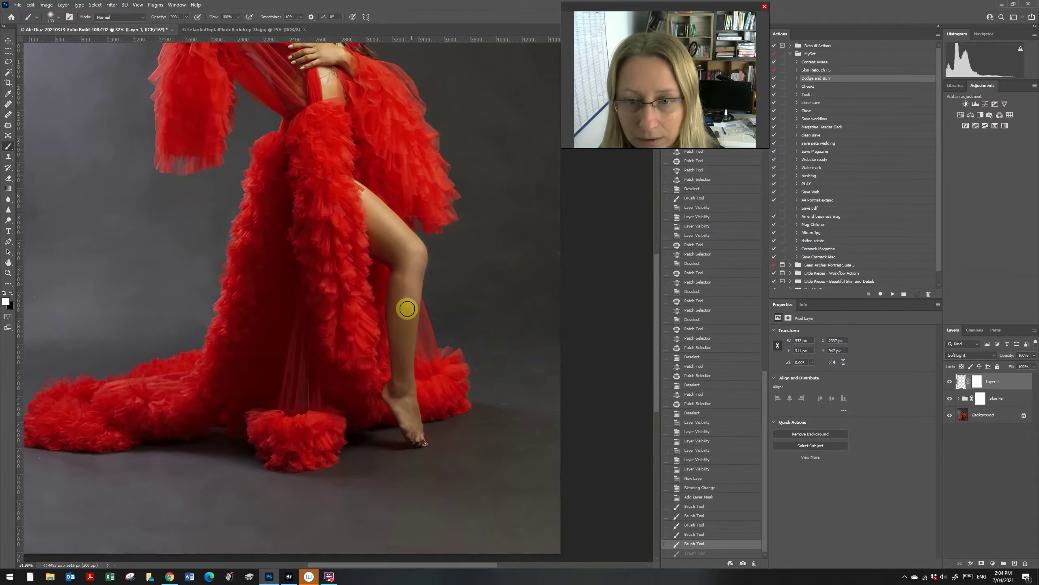
left_click_drag(420, 427, 428, 429)
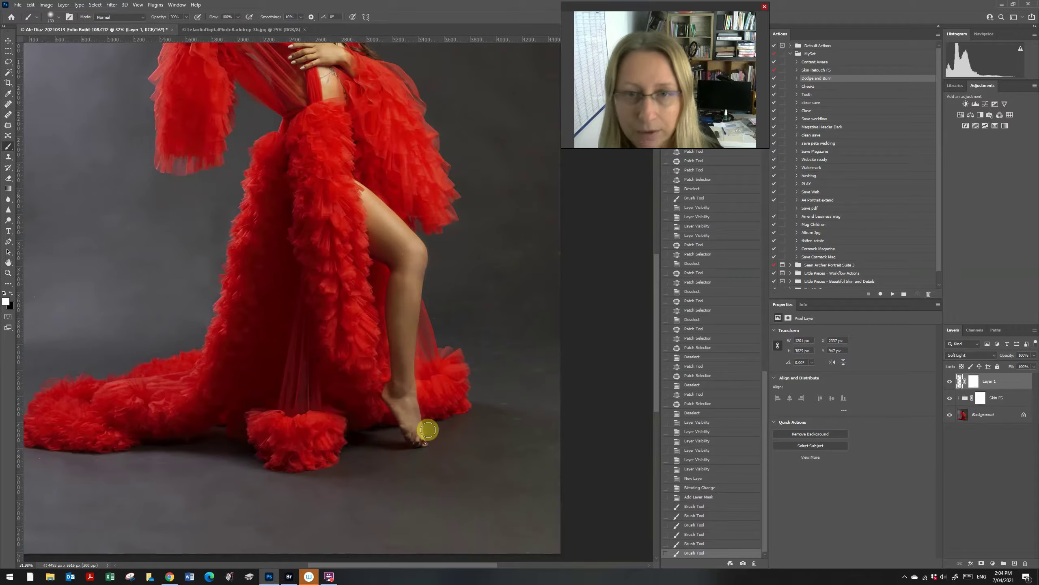
Compare the full portrait with the dodge and burn layer hidden and shown.
key("z")
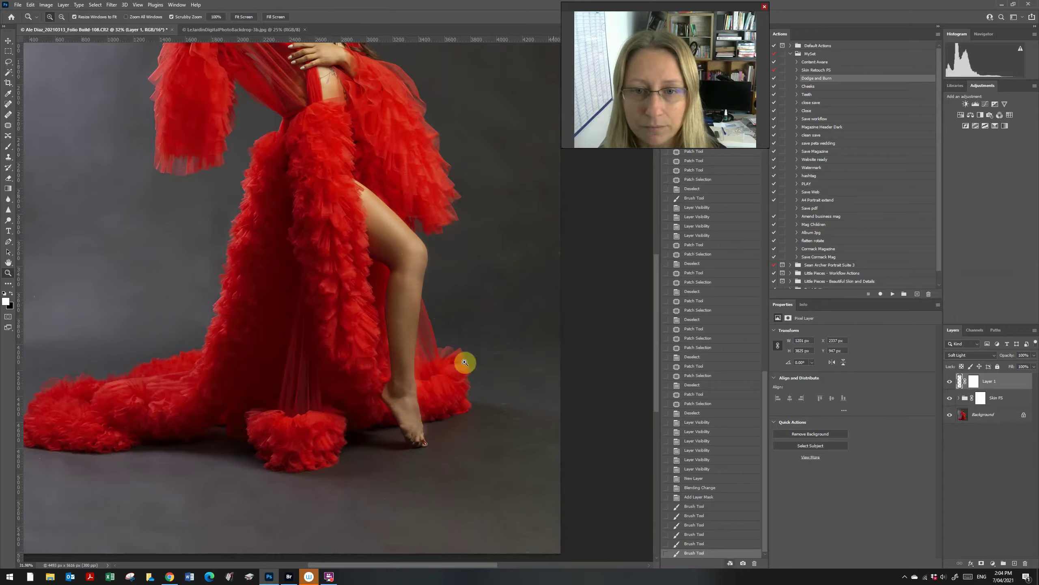
left_click_drag(347, 286, 355, 245)
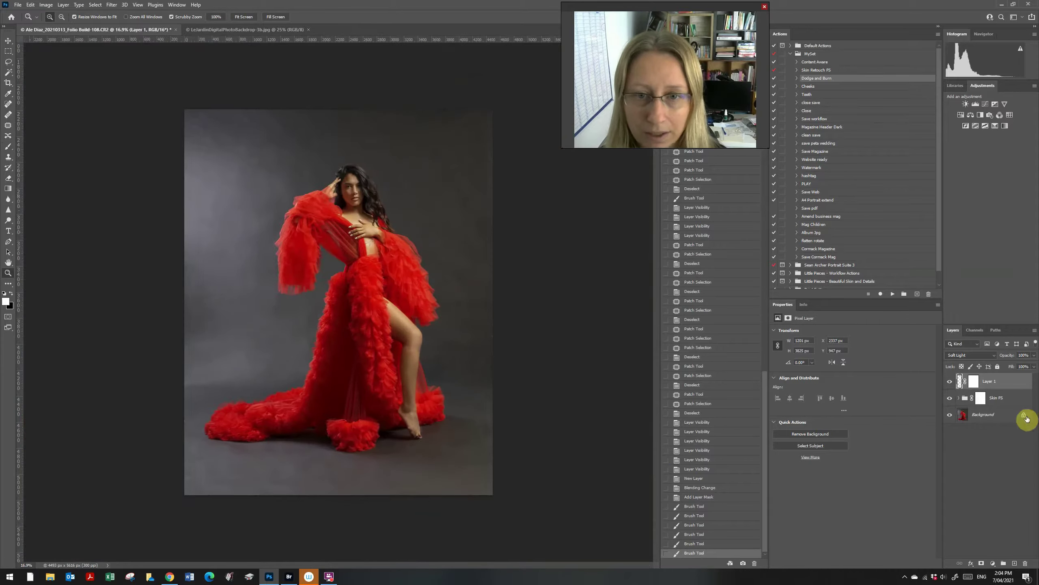
left_click(950, 381)
left_click(949, 381)
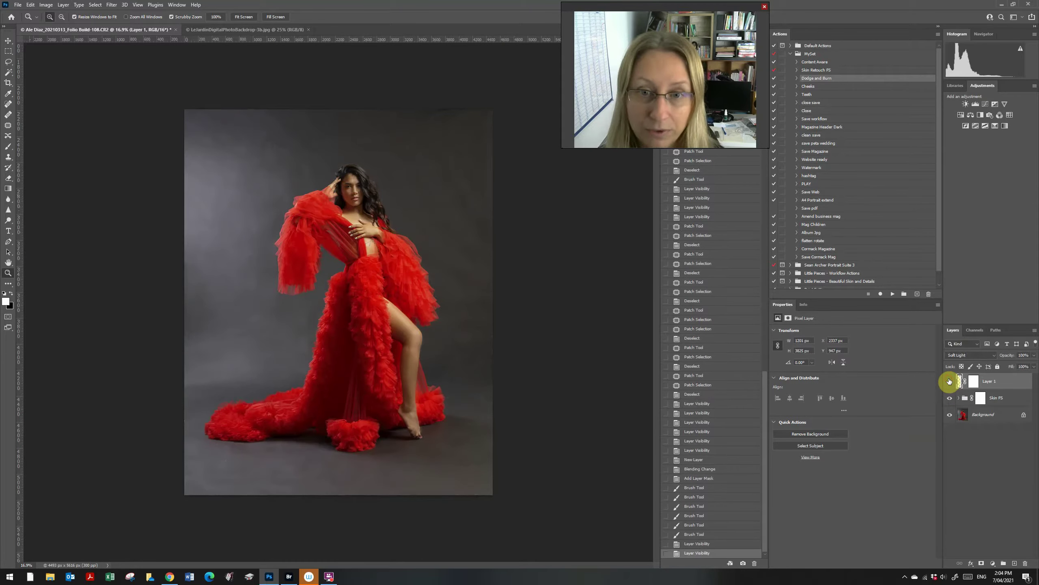
left_click(949, 381)
left_click(949, 381)
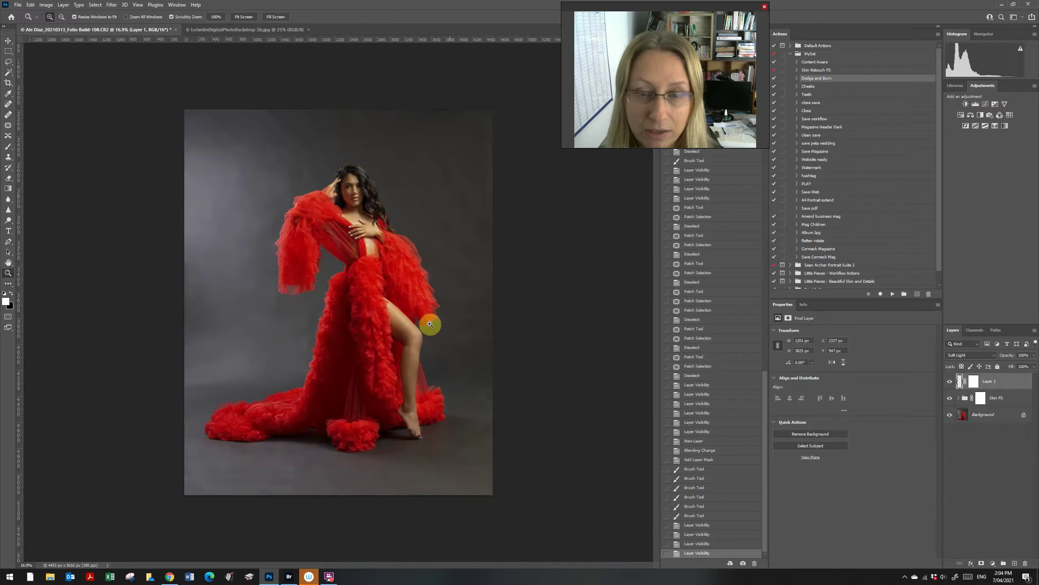
Apply a Gaussian Blur to the dodge and burn layer, keeping the preset radius.
left_click(110, 5)
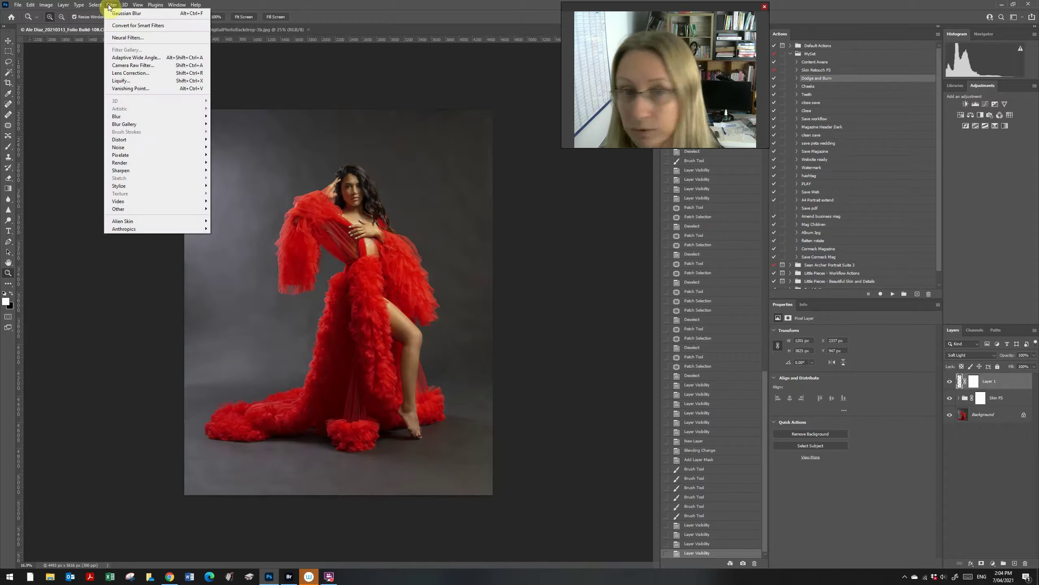
mouse_move(202, 116)
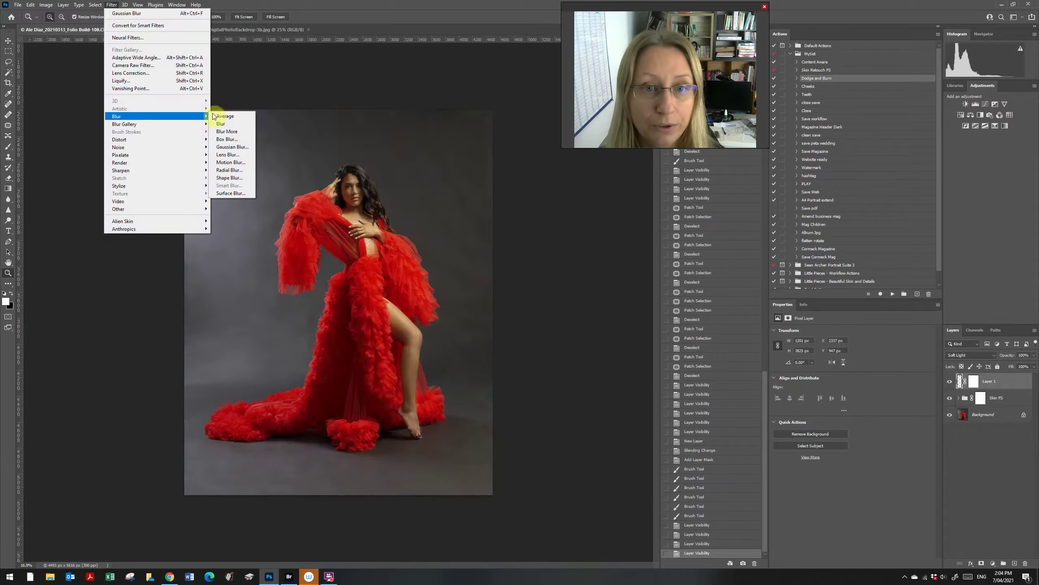
left_click(243, 144)
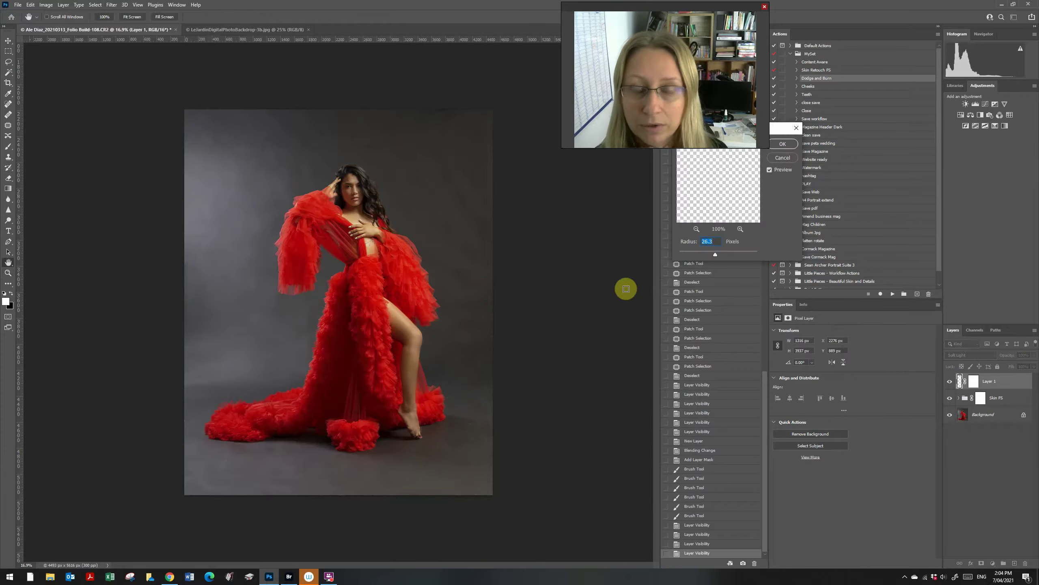
left_click(784, 145)
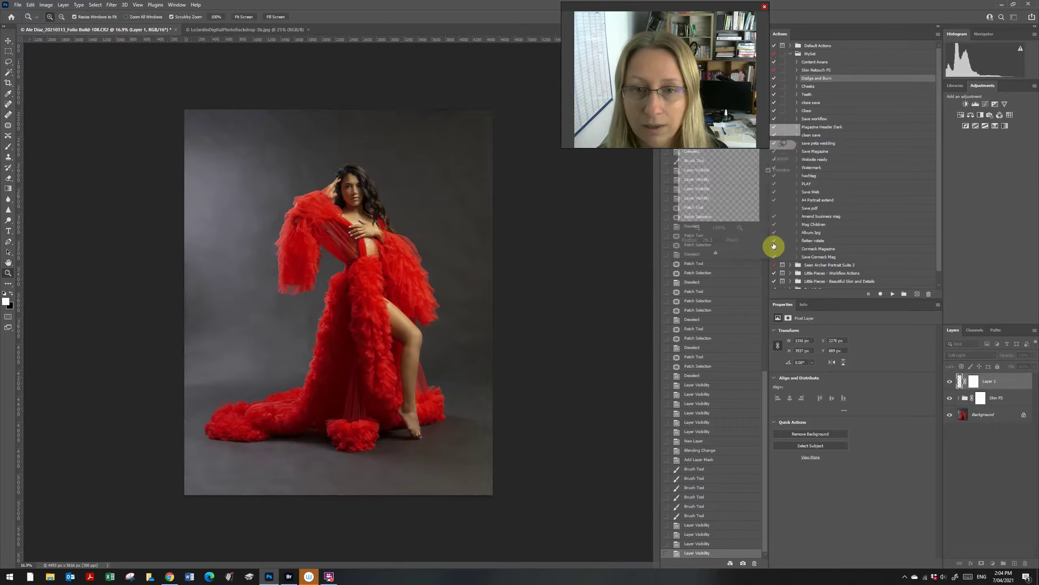
Compare the portrait with the blurred dodge and burn layer hidden and shown.
left_click(949, 382)
left_click(949, 381)
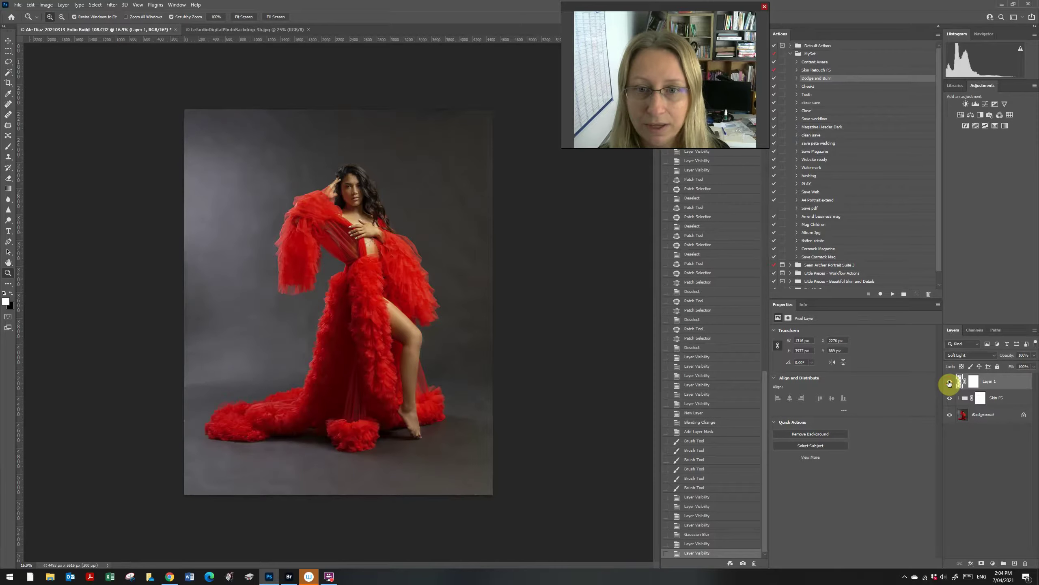
left_click(950, 381)
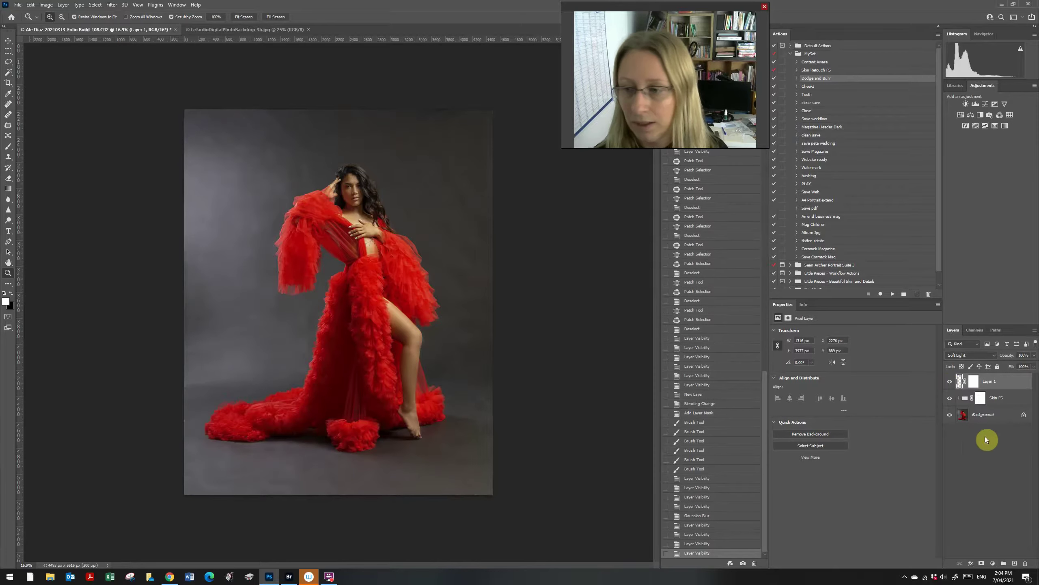
Duplicate the dodge and burn layer, the skin retouch group and the background, and merge the copies into one layer.
left_click(973, 413, "shift")
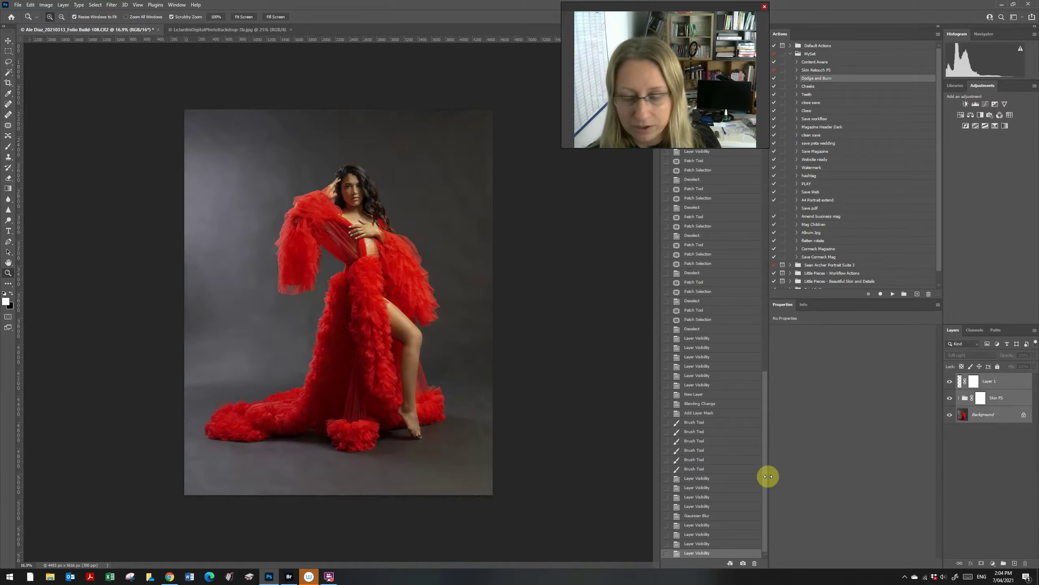
key("ctrl+j")
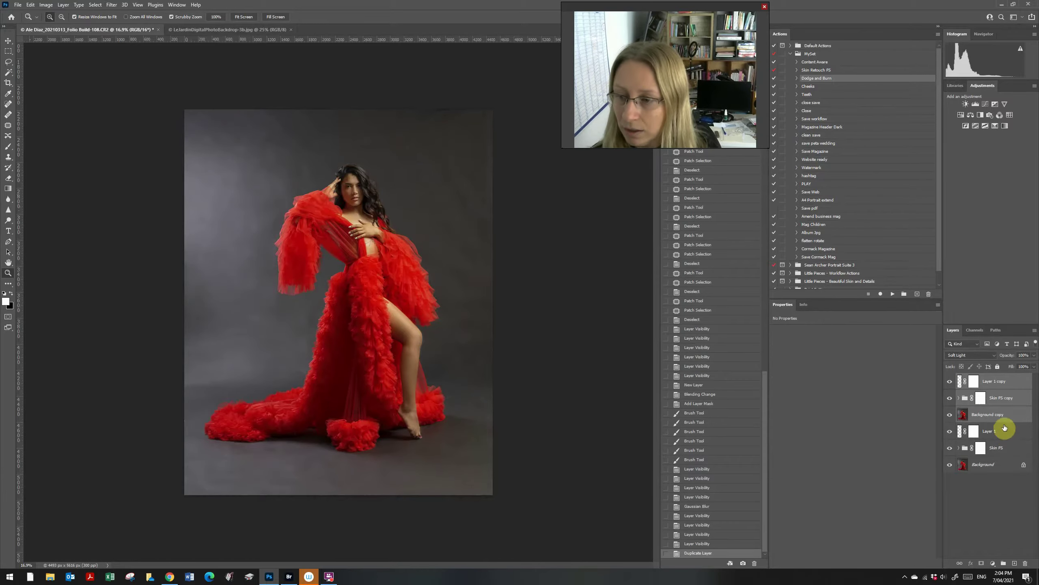
right_click(997, 413)
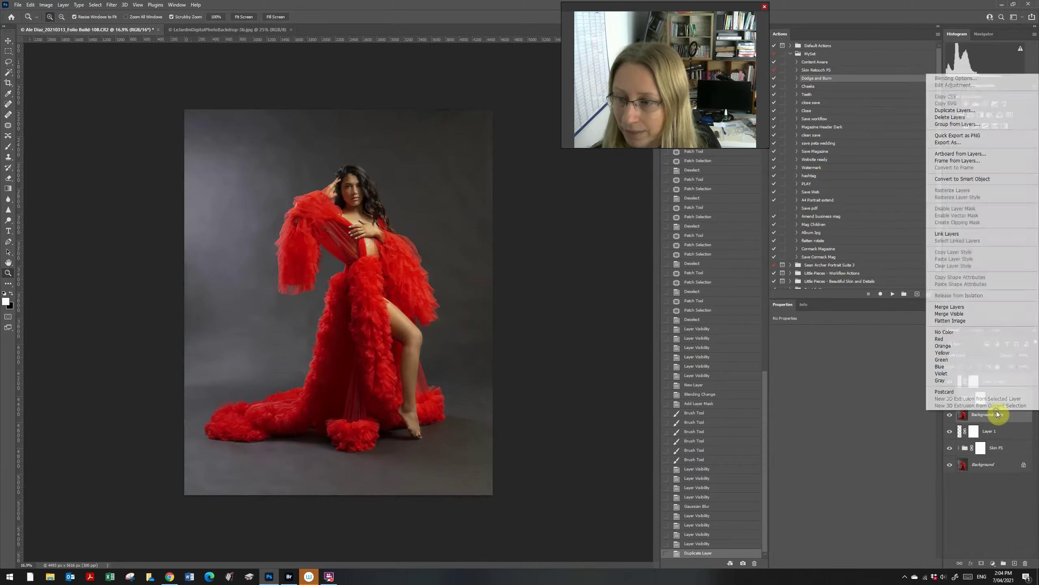
left_click(959, 306)
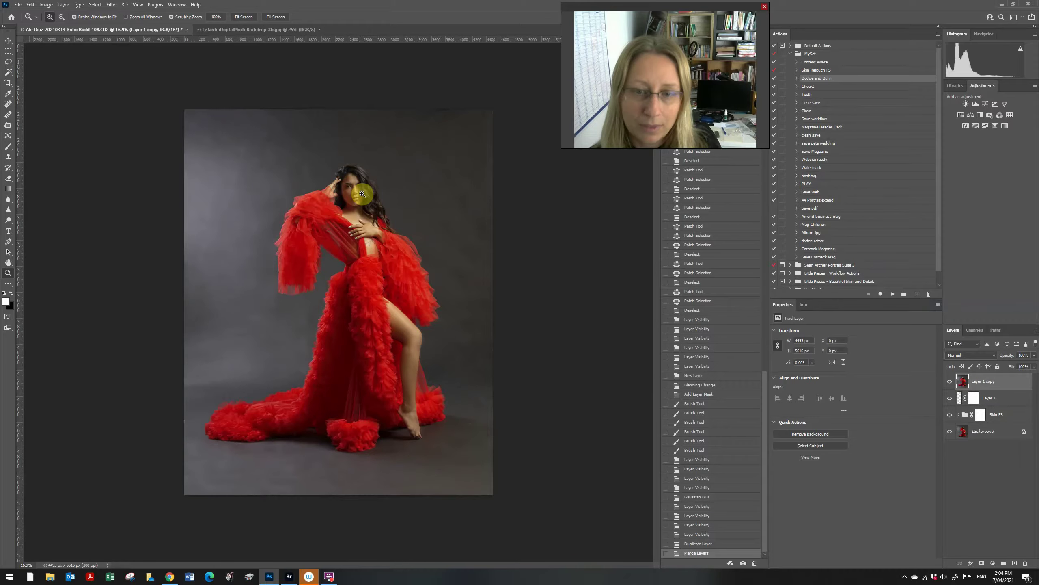
Select the Dodge tool for the merged copy and frame the model's face and upper body.
key("o")
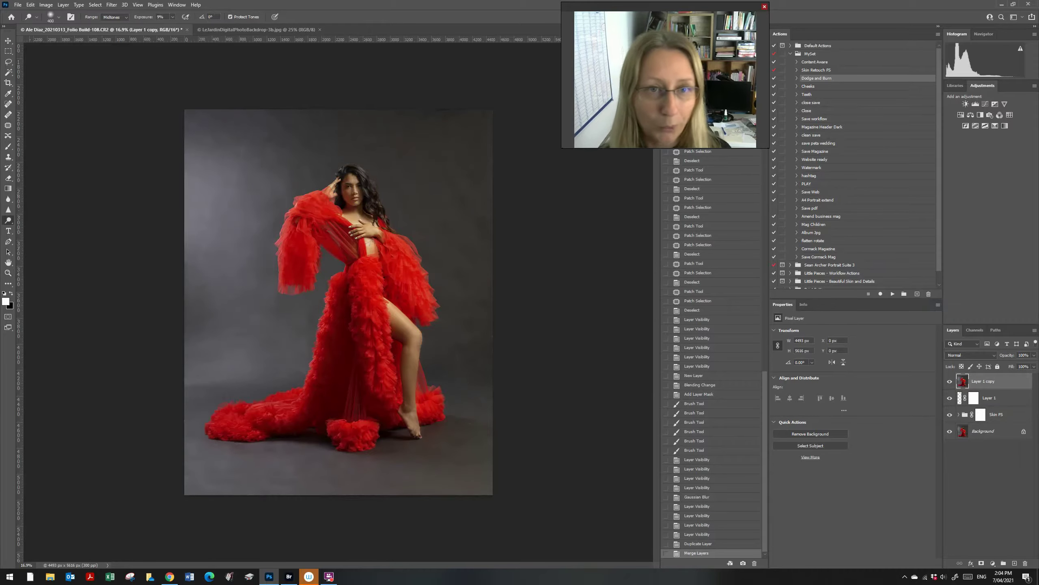
key("z")
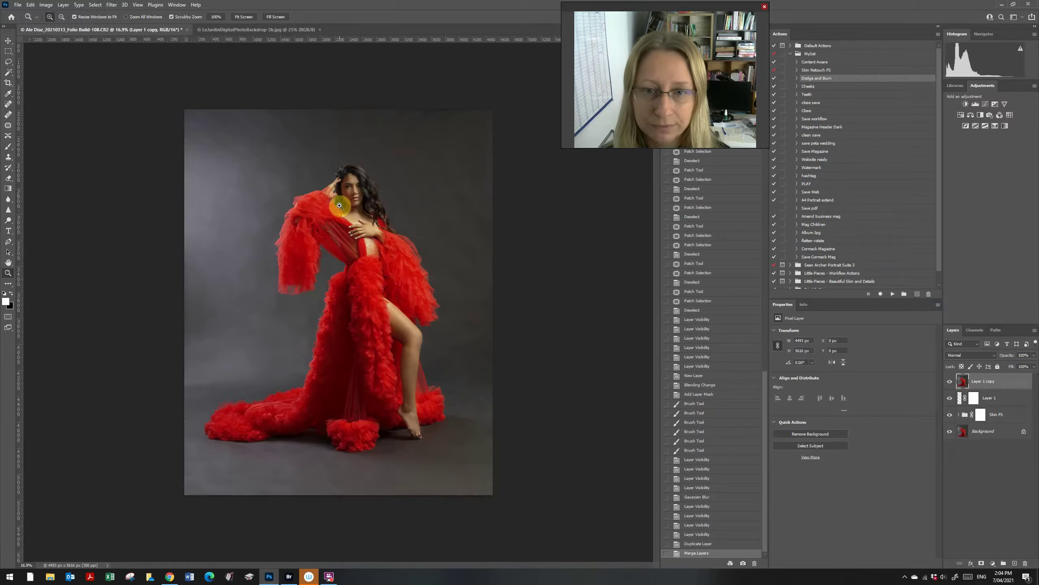
key("o")
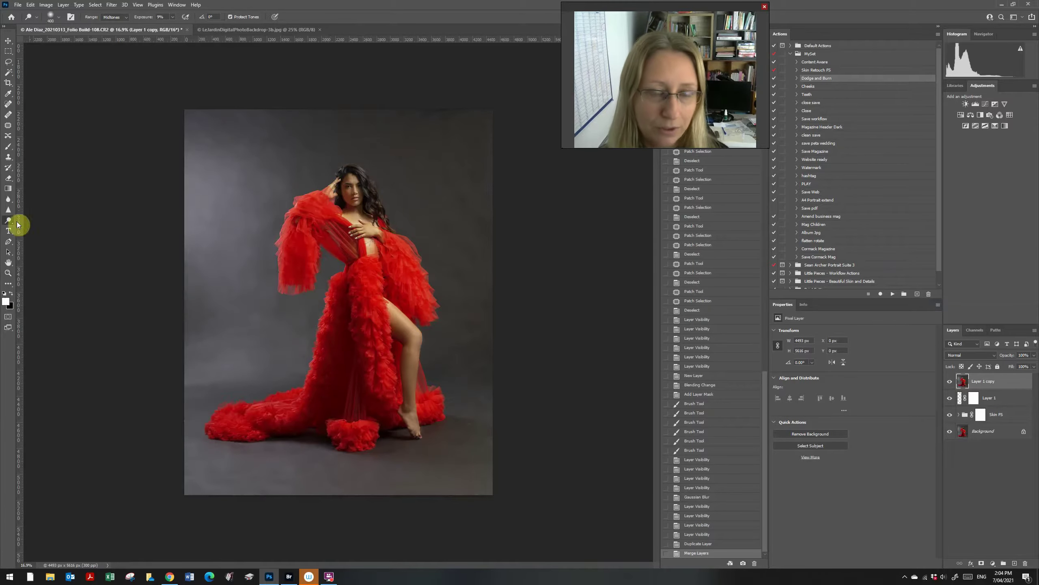
left_click(3, 222)
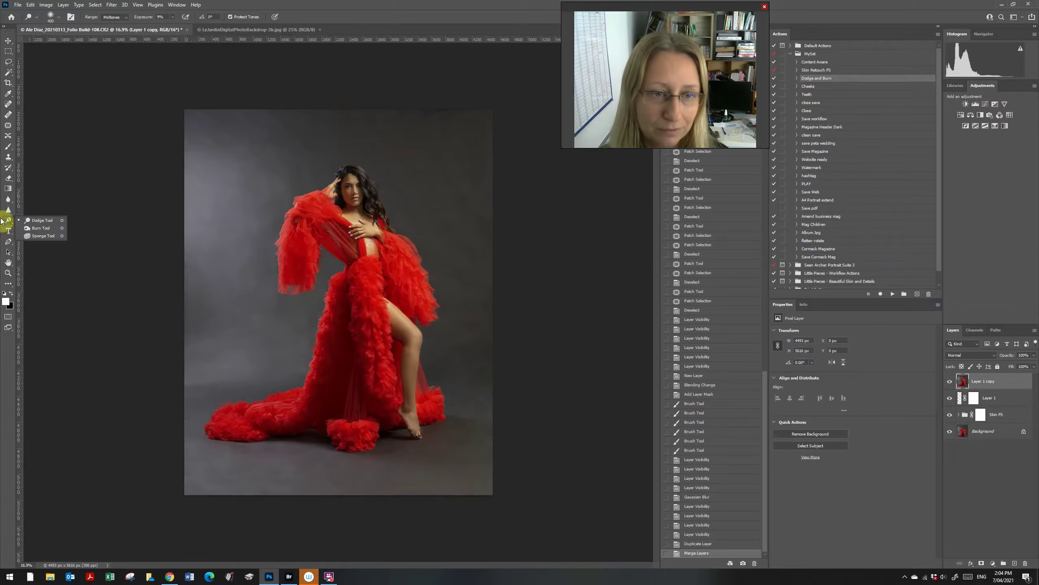
left_click(43, 222)
key("z")
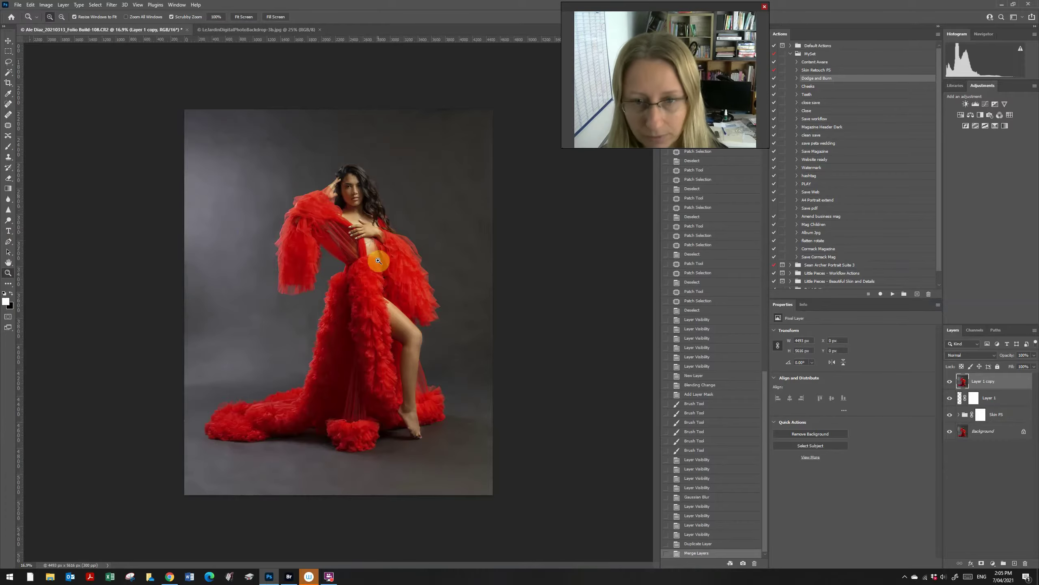
left_click_drag(375, 213, 414, 283)
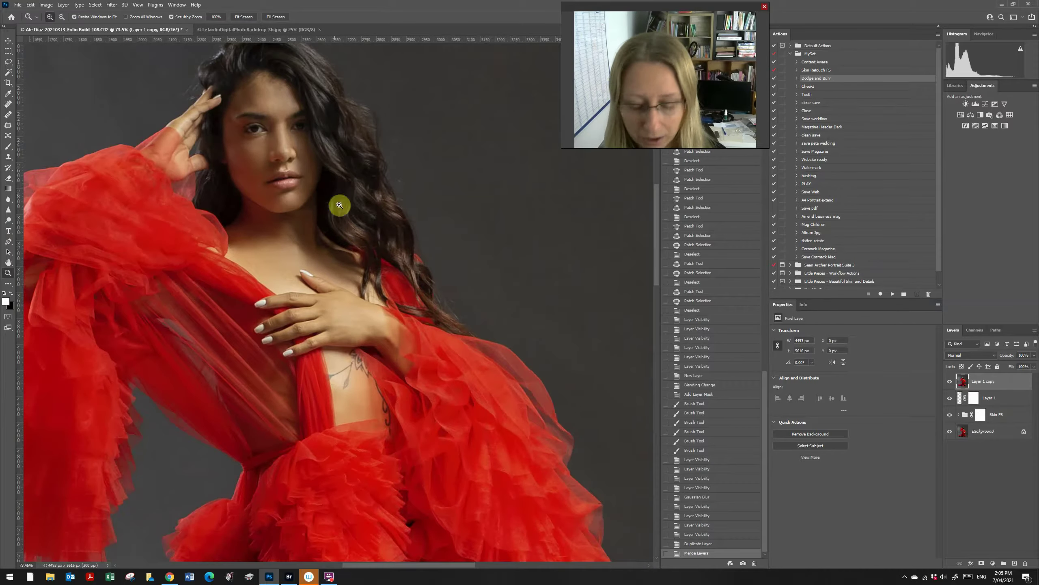
key("b")
mouse_move(356, 172)
left_mouse_down()
mouse_move(346, 146)
mouse_move(383, 153)
left_mouse_up()
key("ctrl+z")
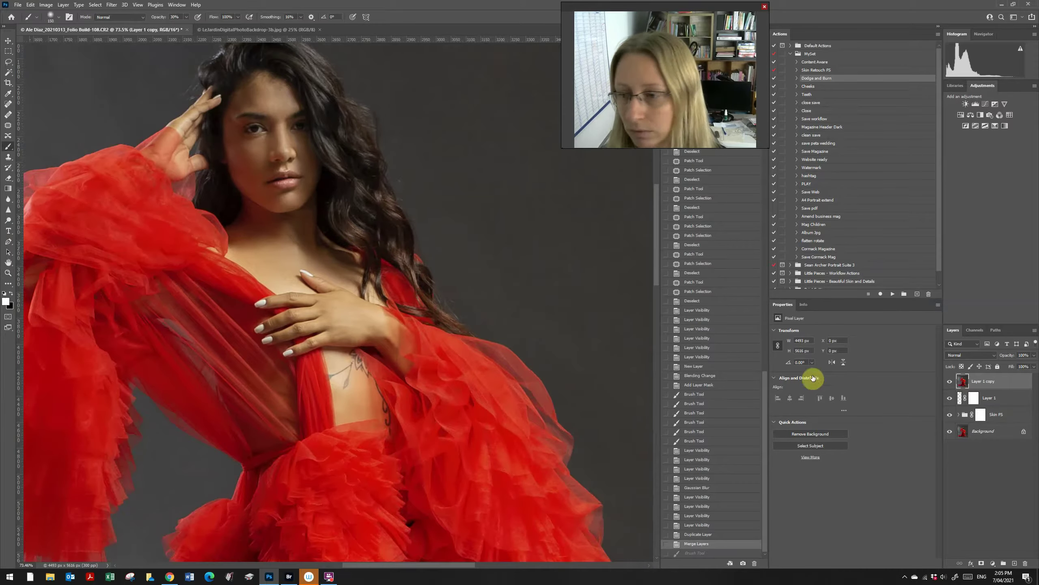
Lighten the hair beside the model's face using a smaller Dodge brush set to Midtones at 9% exposure.
key("o")
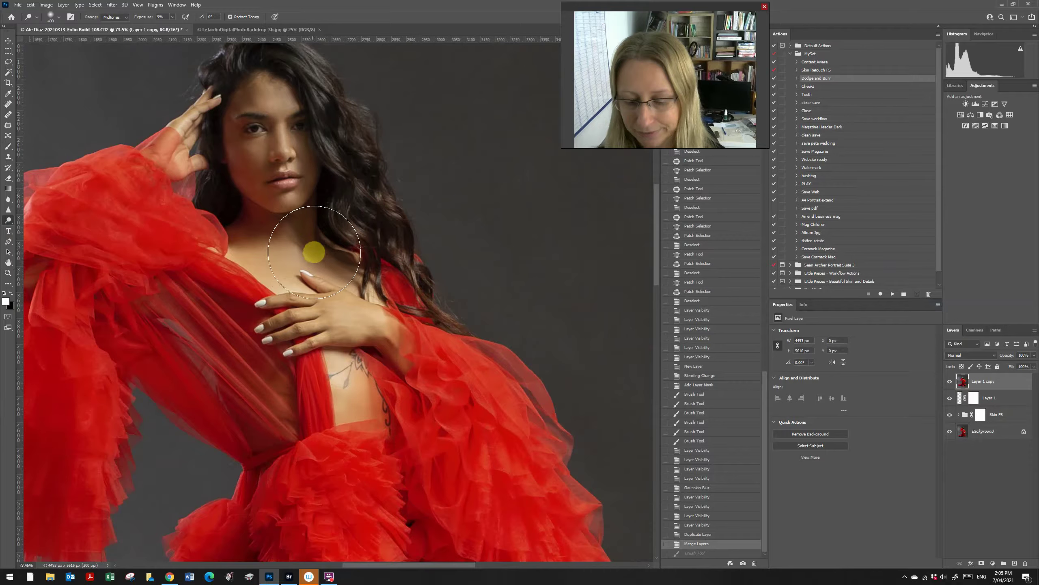
key("bracketleft")
key("bracketleft")
key("bracketleft")
key("bracketleft")
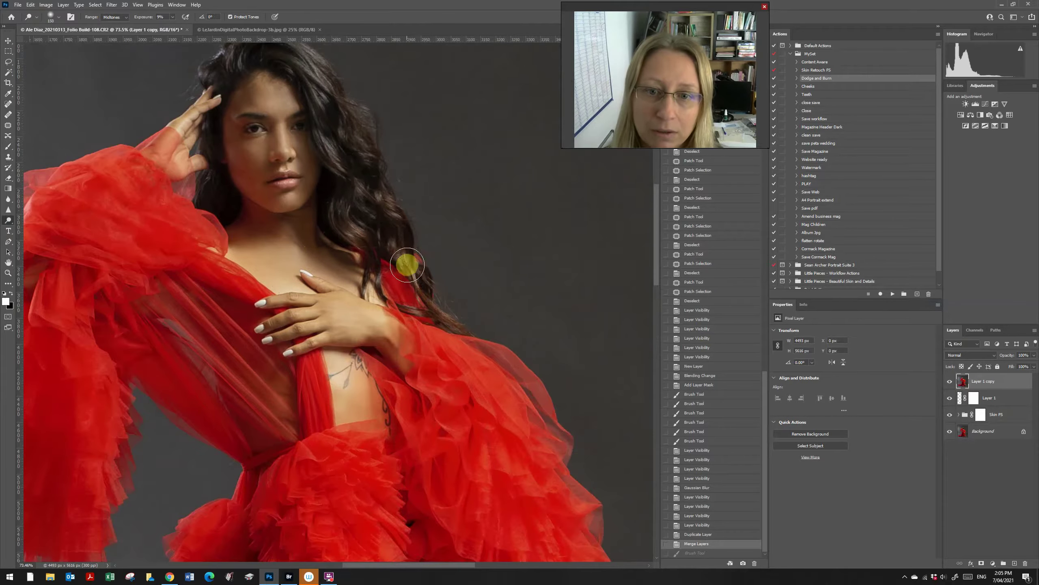
left_click(344, 147)
left_click(344, 147)
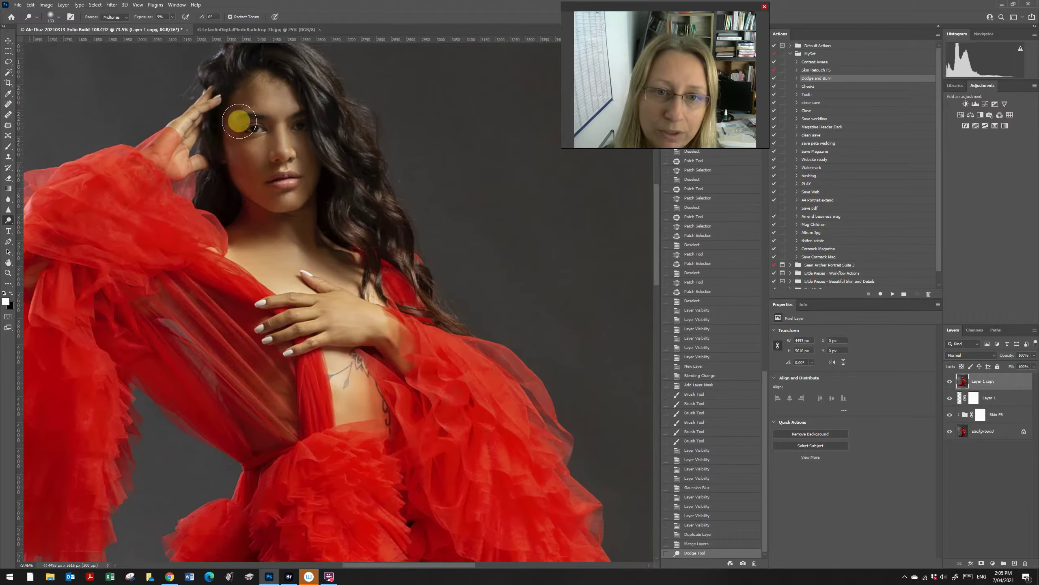
left_click(329, 151)
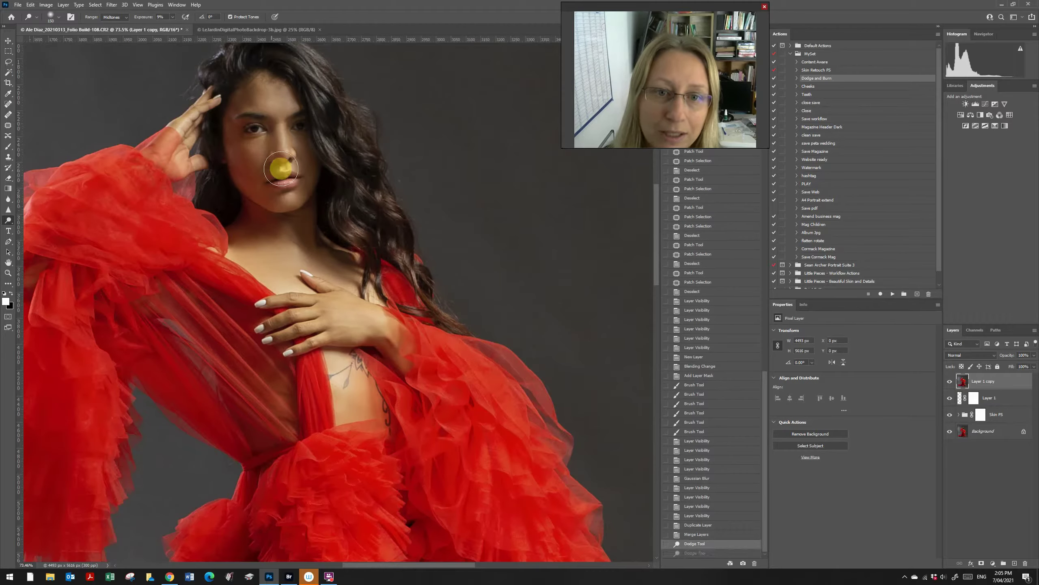
Dodge the highlights around the model's nose, eye, mouth and chin, and on the hand resting on her chest.
left_click(278, 167)
left_click(304, 128)
left_click(283, 200)
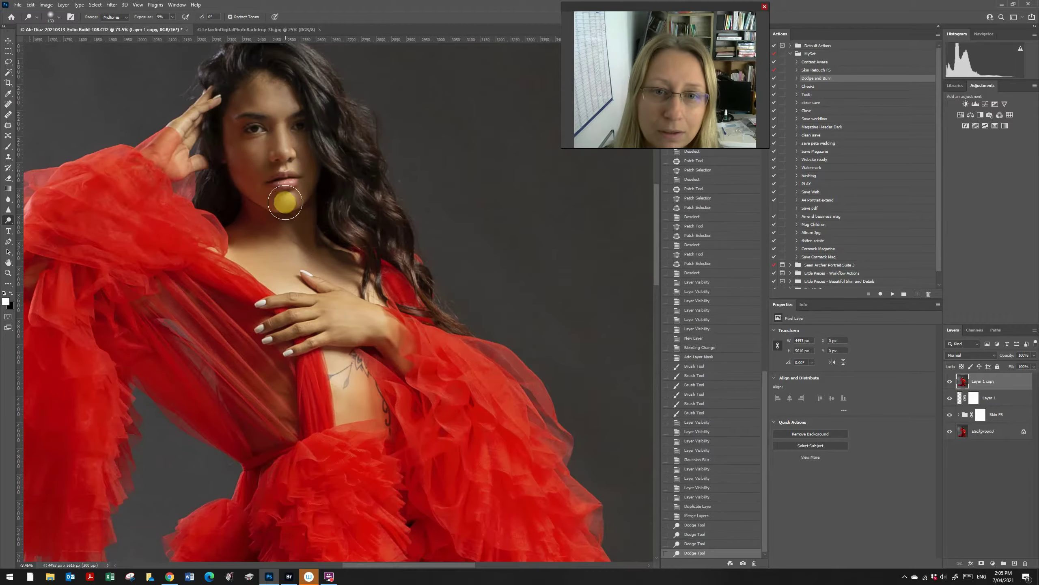
left_click(278, 176)
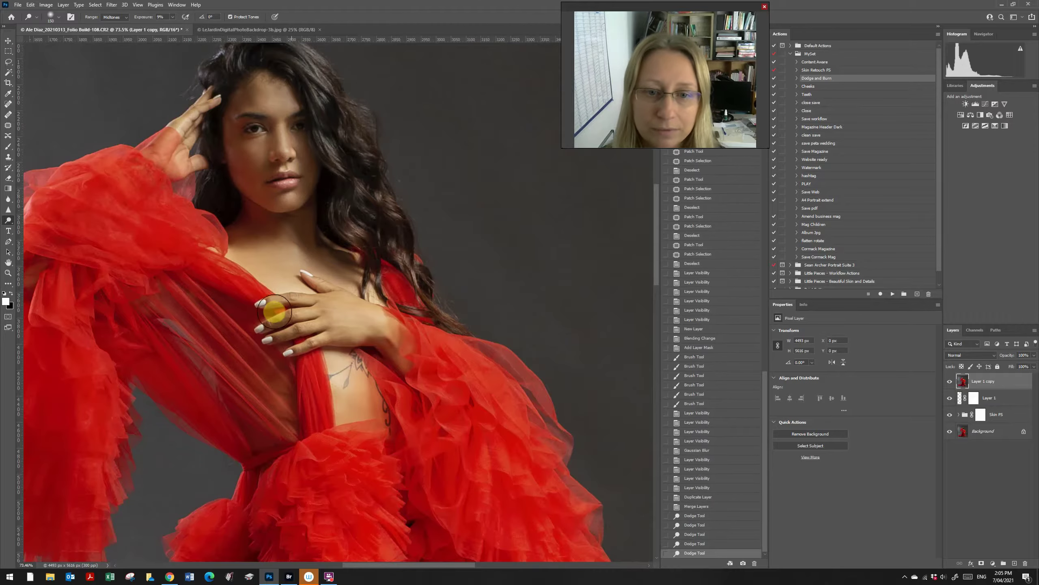
left_click(303, 330)
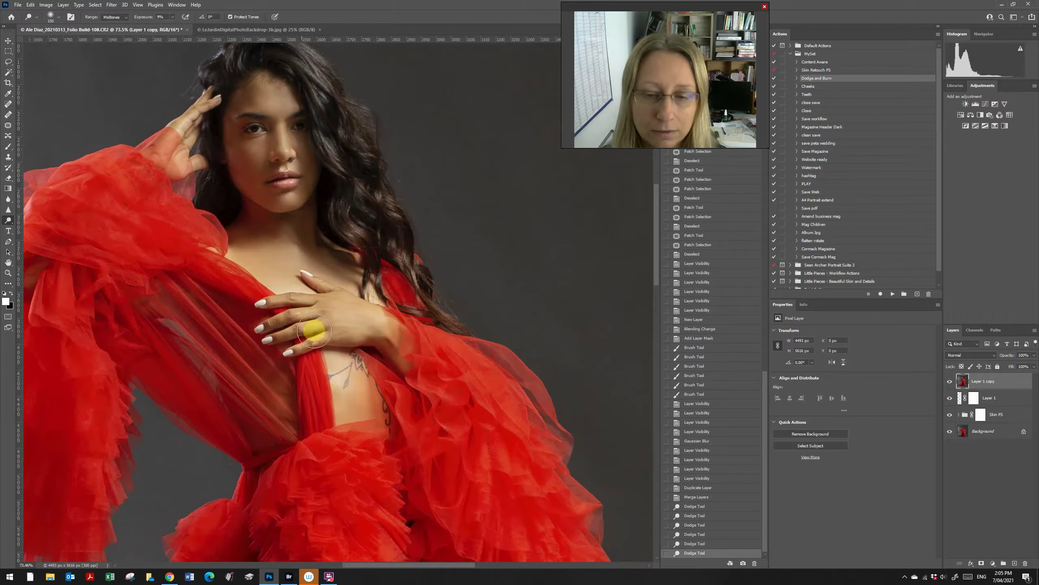
key("z")
key("ctrl+0")
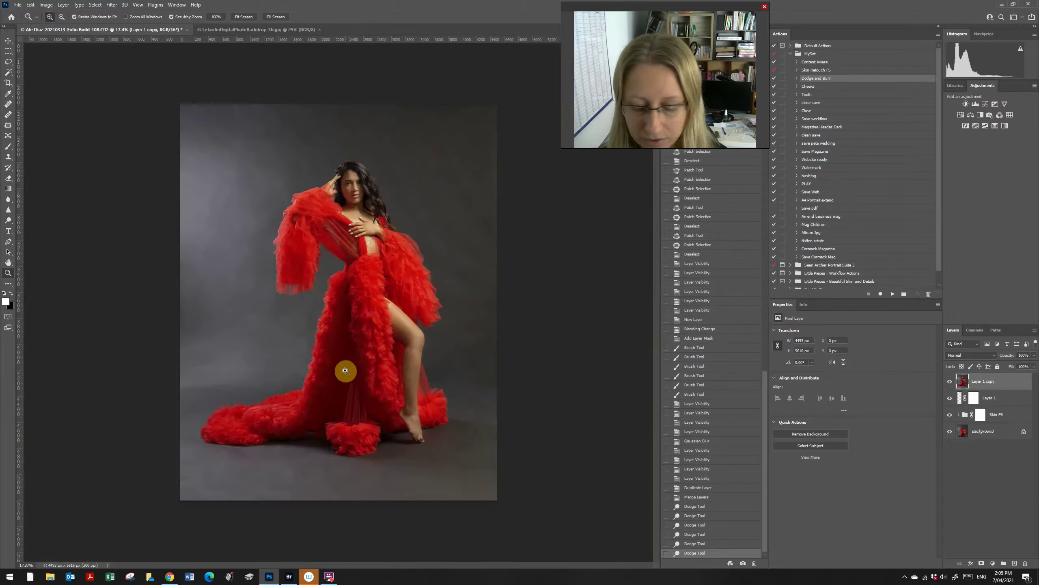
key("b")
key("bracketright")
key("bracketright")
key("bracketright")
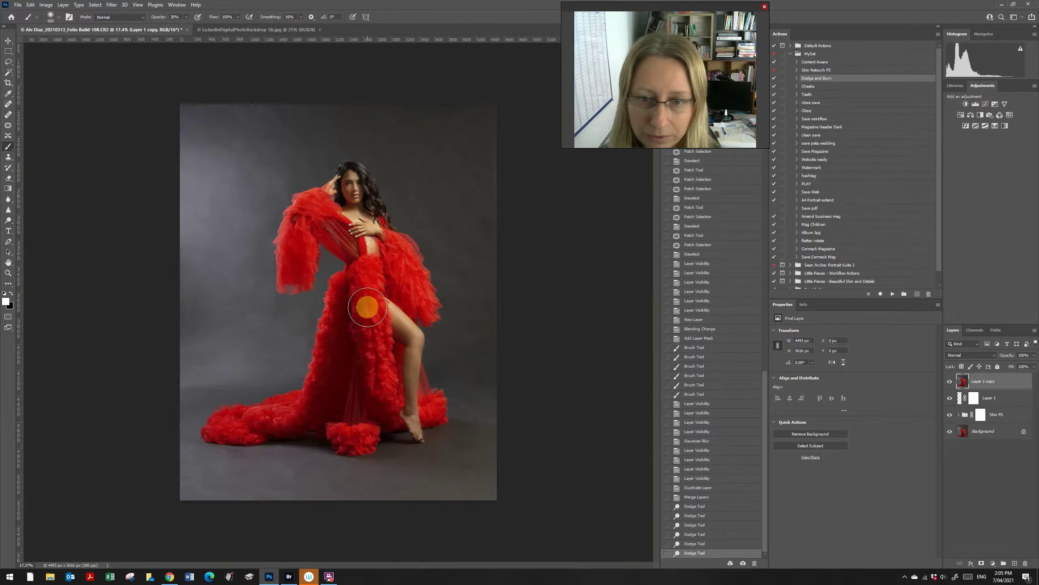
left_click_drag(371, 283, 377, 379)
key("ctrl+z")
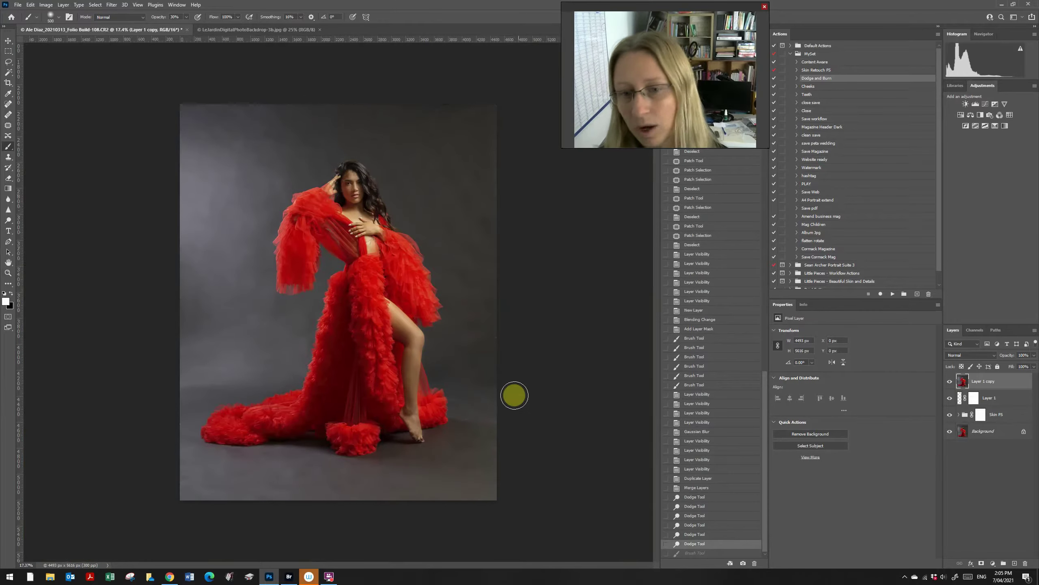
Brighten the red dress across the bodice, skirt, train and hem using a larger Dodge brush set to Midtones at 9% exposure.
key("o")
key("bracketright")
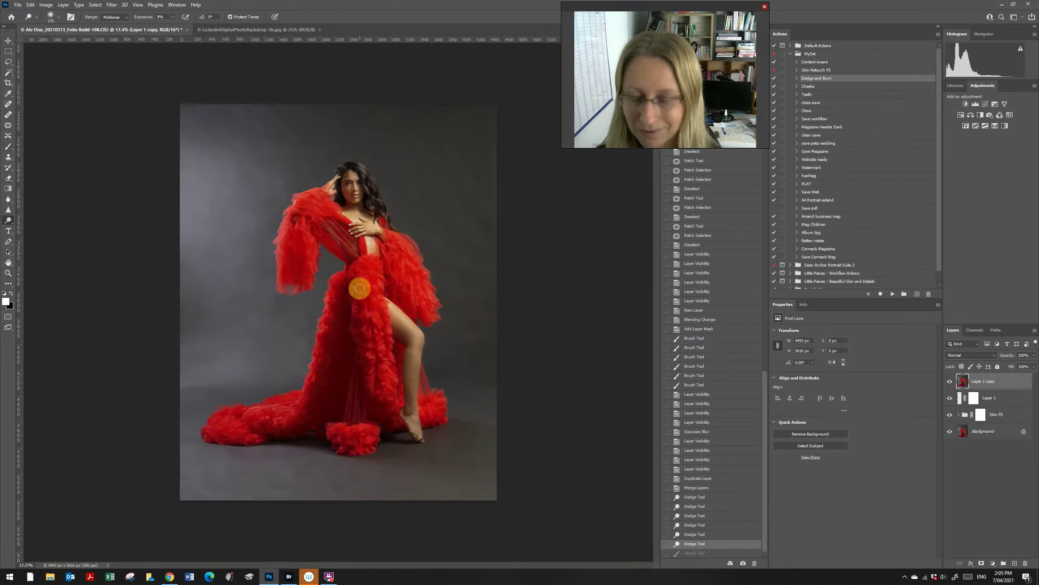
mouse_move(370, 286)
left_mouse_down()
mouse_move(377, 387)
mouse_move(362, 278)
mouse_move(421, 253)
mouse_move(404, 271)
mouse_move(415, 290)
mouse_move(427, 246)
mouse_move(405, 270)
left_mouse_up()
key("ctrl+z")
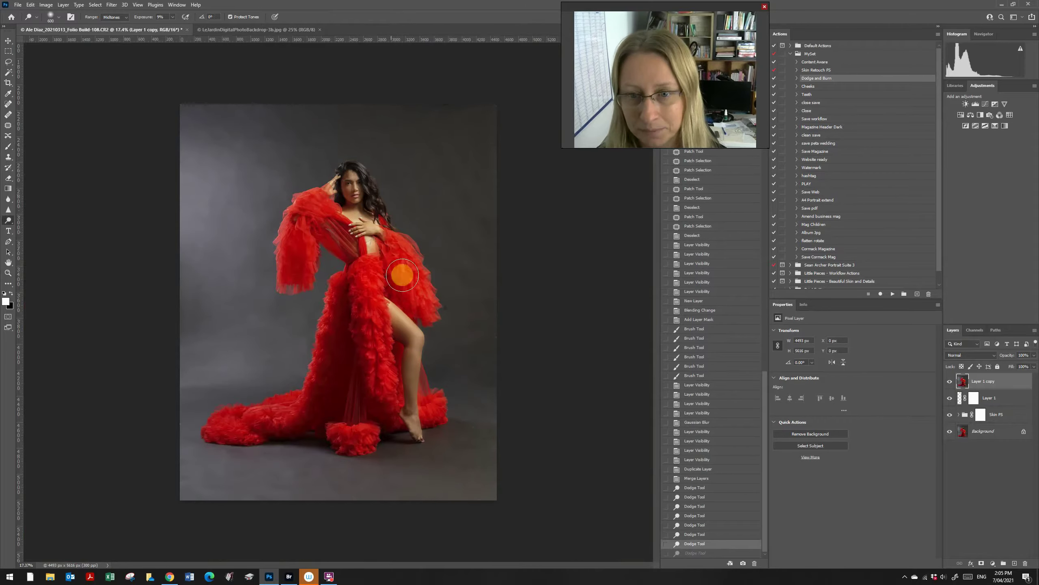
mouse_move(303, 262)
left_mouse_down()
mouse_move(306, 206)
mouse_move(293, 273)
mouse_move(308, 216)
mouse_move(343, 241)
left_mouse_up()
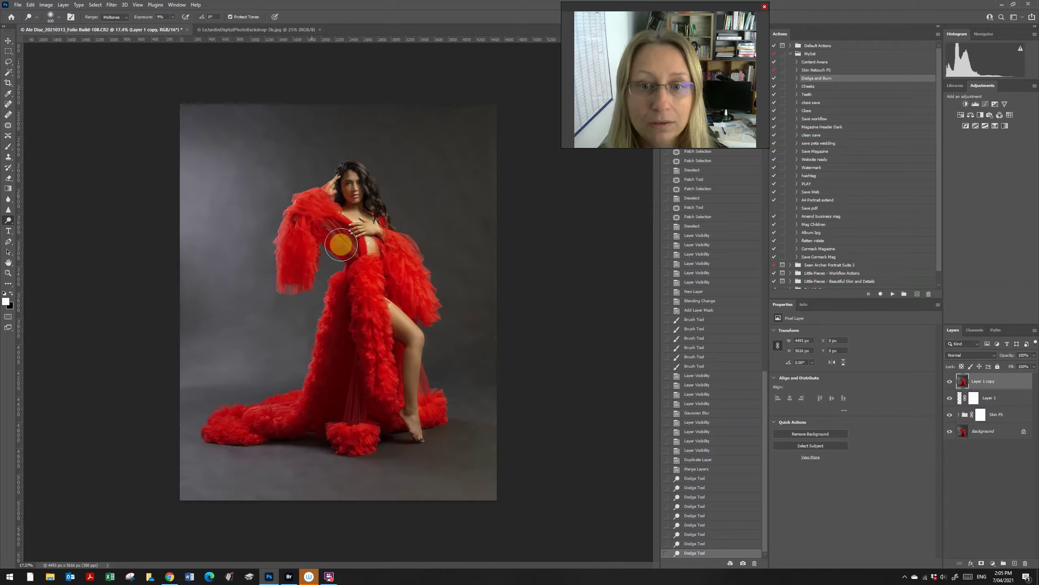
left_click_drag(320, 383, 240, 421)
mouse_move(262, 420)
left_mouse_down()
mouse_move(336, 402)
mouse_move(349, 428)
mouse_move(353, 326)
mouse_move(357, 443)
mouse_move(387, 377)
mouse_move(443, 402)
left_mouse_up()
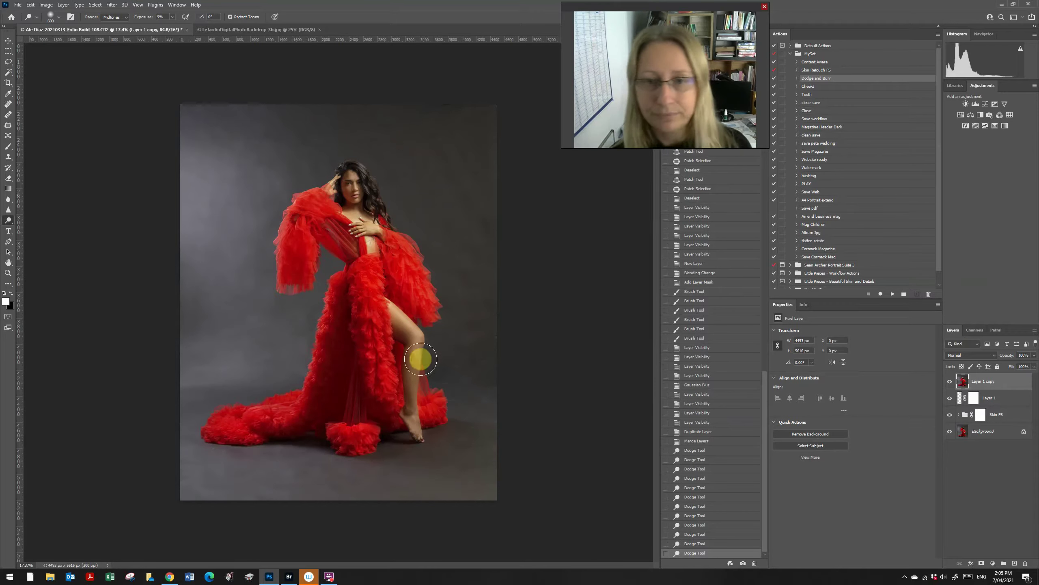
Compare the full portrait with the dodged merged copy hidden and shown.
left_click(953, 382)
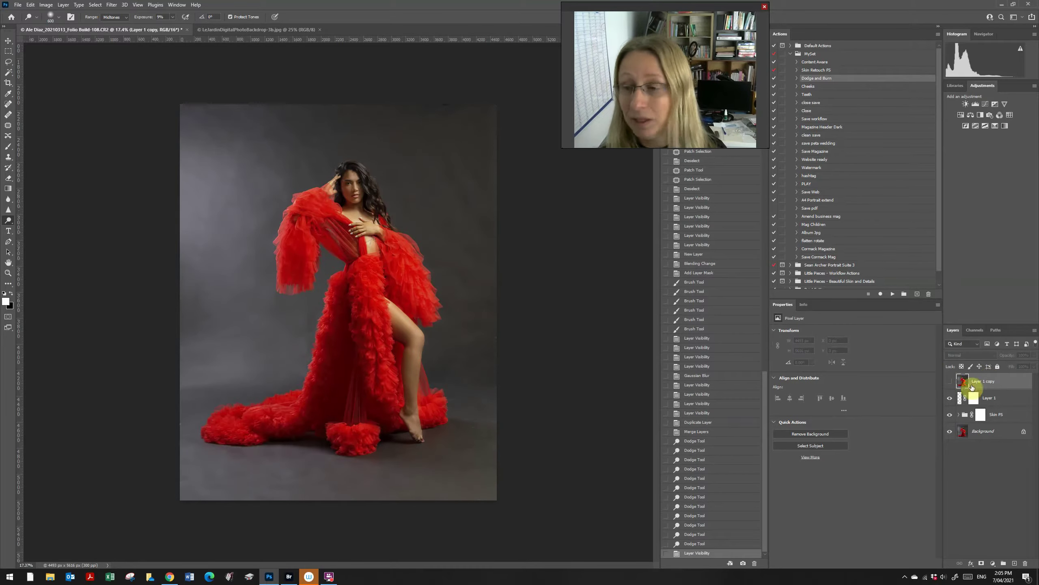
left_click(950, 381)
left_click(951, 381)
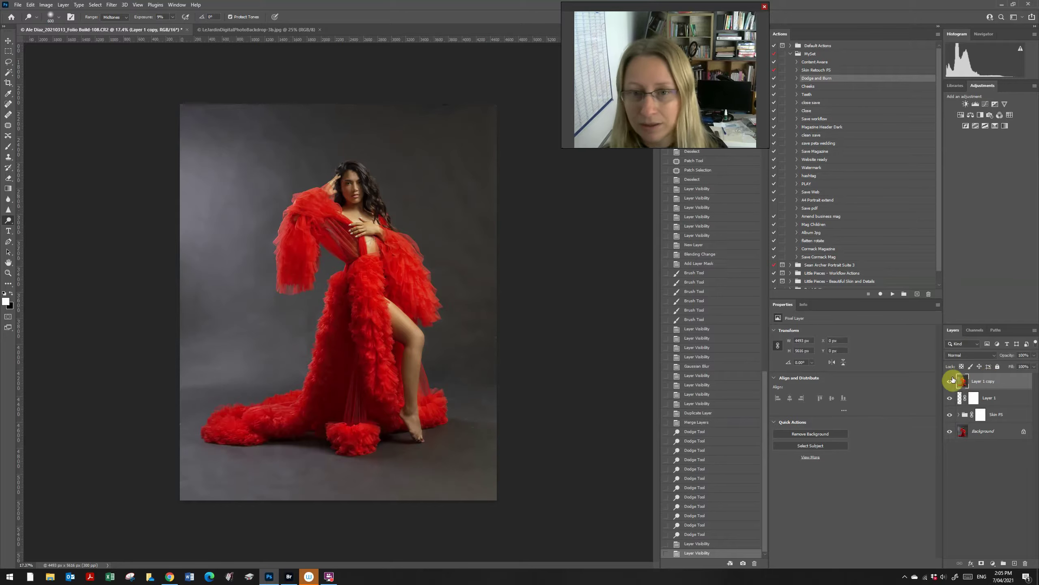
Compare the image with and without the Layer 1 copy layer.
left_click(951, 381)
left_click(951, 381)
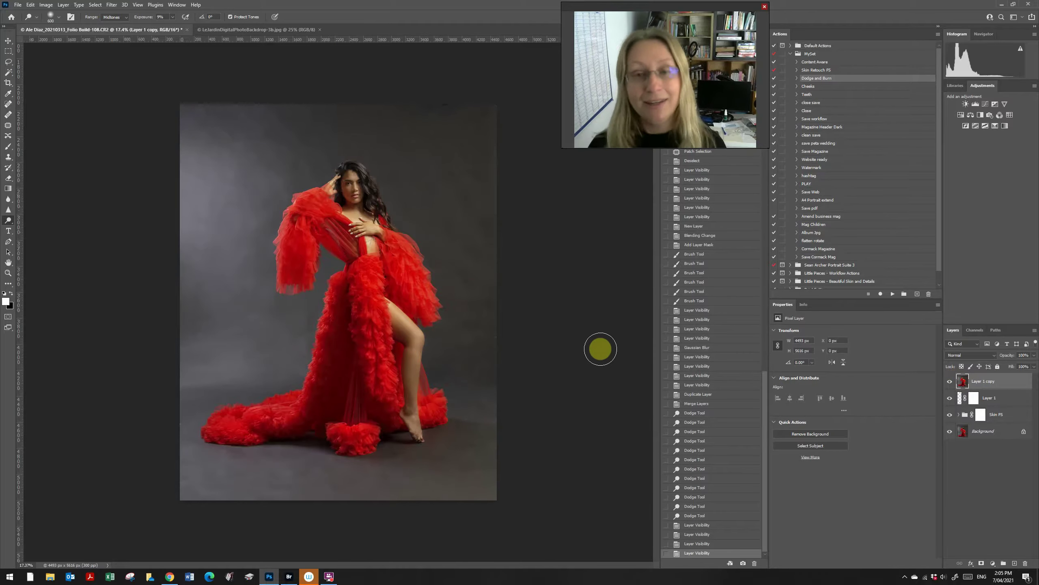
Run the B - ADD A BACK LIGHT action from the Sean Archer Portrait Suite 3 set and continue to positioning the light.
left_click(790, 53)
left_click(790, 62)
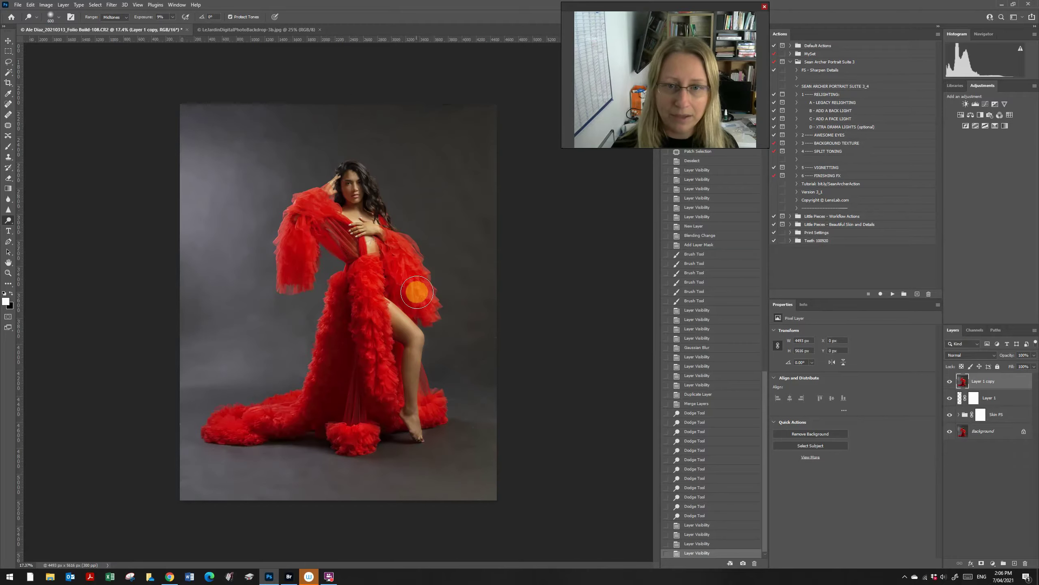
left_click(845, 111)
left_click(892, 294)
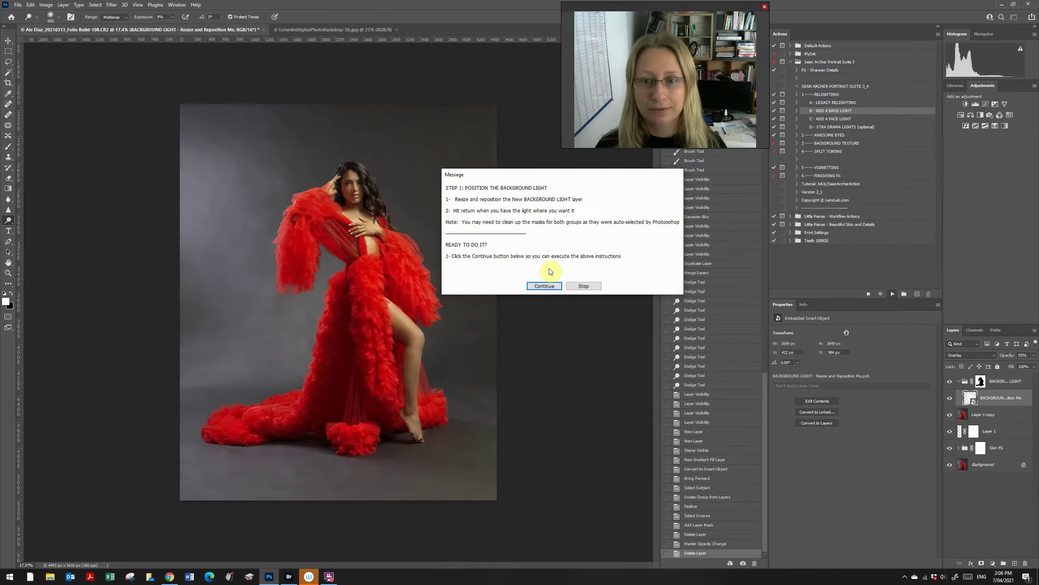
left_click(539, 286)
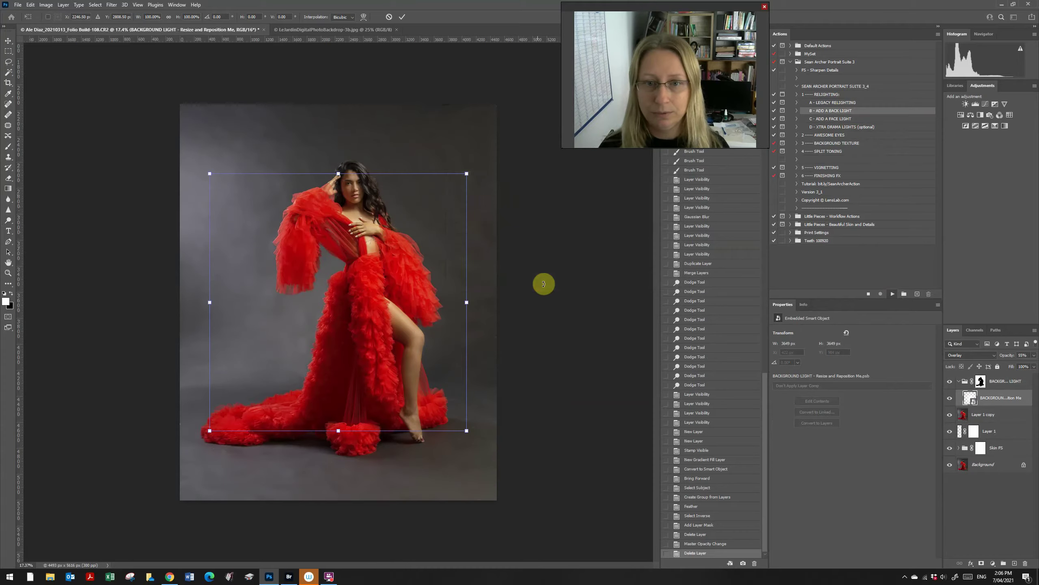
Move the background light up behind the subject's upper body, apply the placement and finish the back light action.
left_click_drag(287, 310, 272, 251)
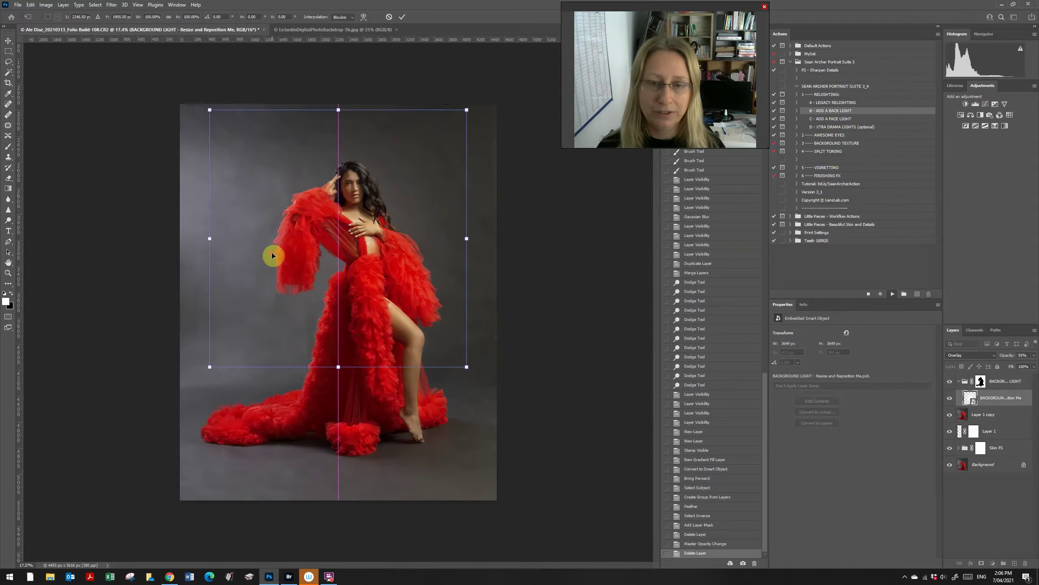
key("Return")
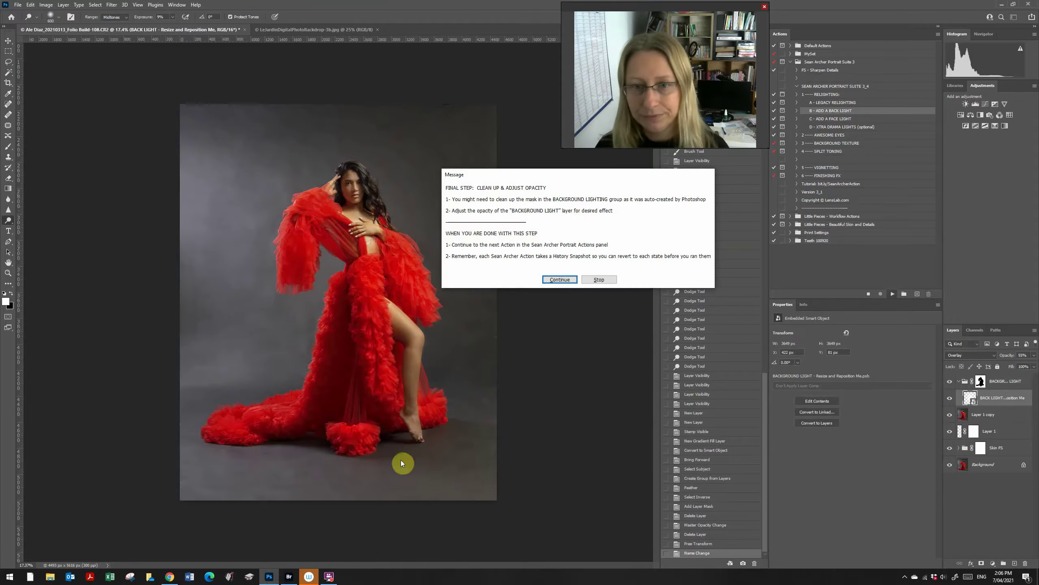
left_click(569, 282)
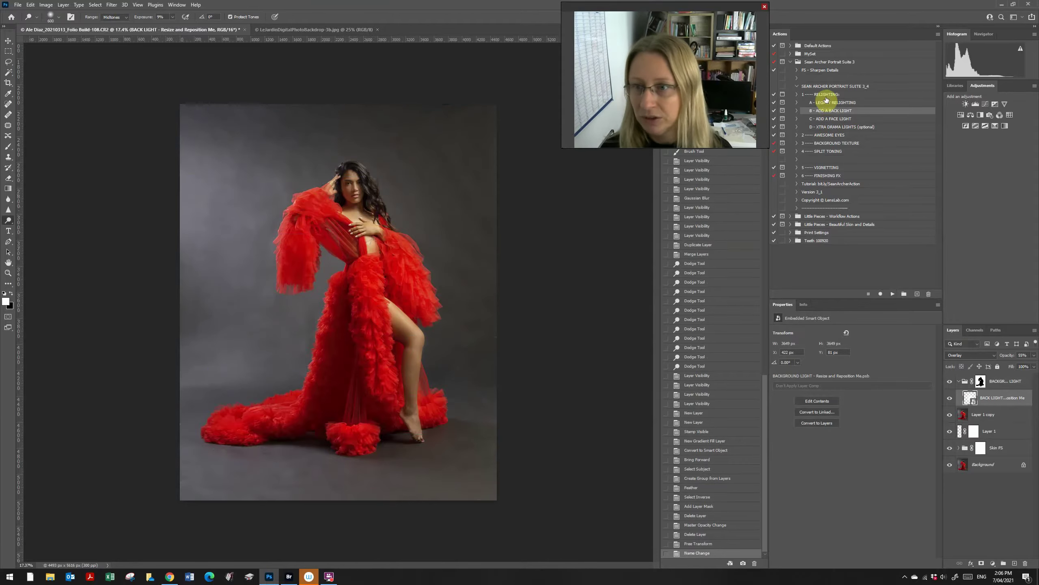
Run the C - ADD A FACE LIGHT action and continue to resizing and positioning the light.
left_click(830, 118)
left_click(891, 294)
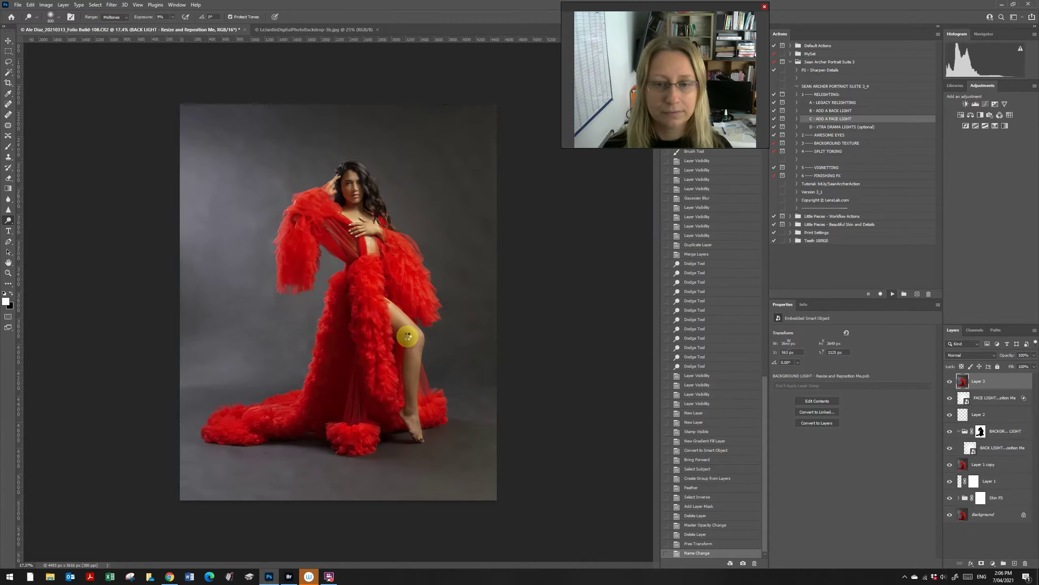
left_click(544, 286)
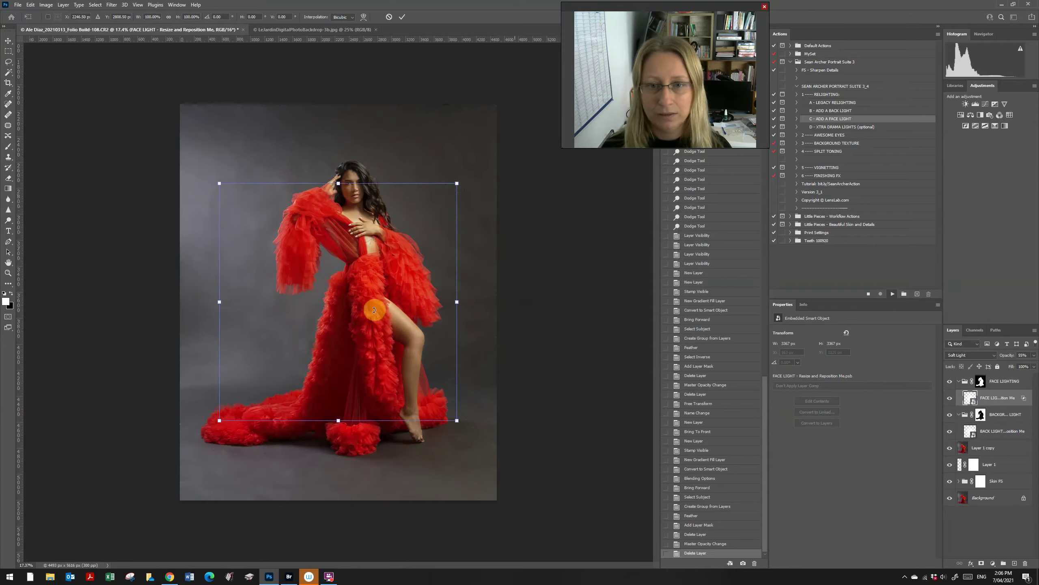
Shrink the face light to about 56% width and 68% height, center it over the subject's face and upper body, and finish the action.
left_click_drag(219, 301, 324, 302)
left_click_drag(393, 421, 393, 343)
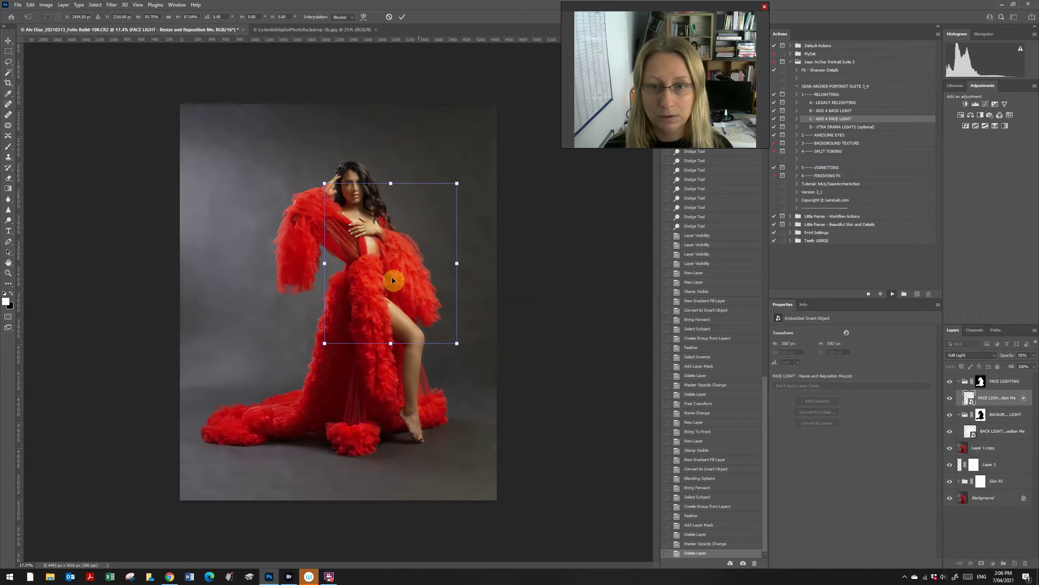
left_click_drag(419, 304, 385, 240)
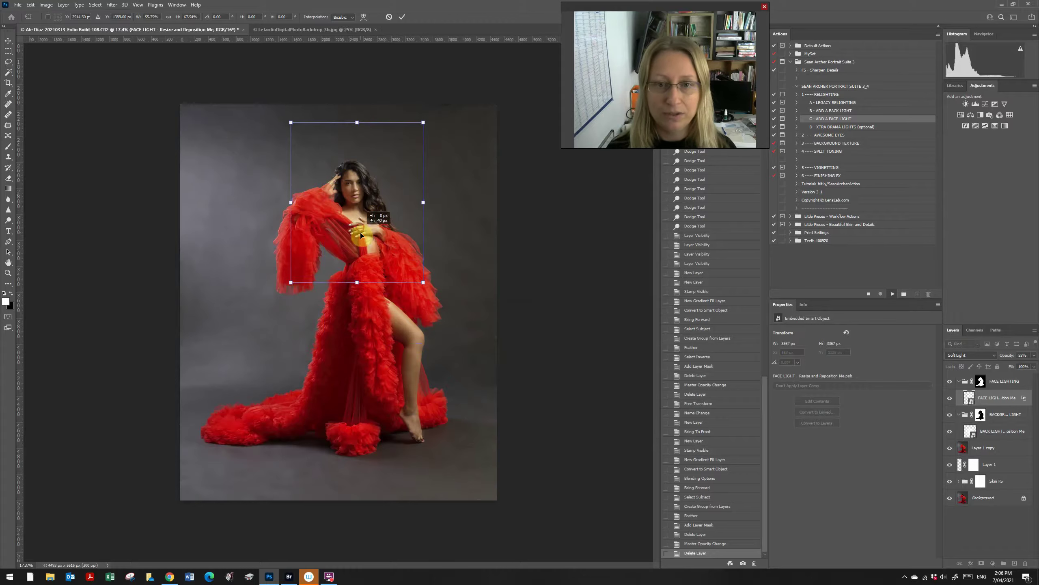
mouse_move(360, 230)
left_mouse_down()
mouse_move(365, 257)
mouse_move(357, 207)
mouse_move(359, 228)
left_mouse_up()
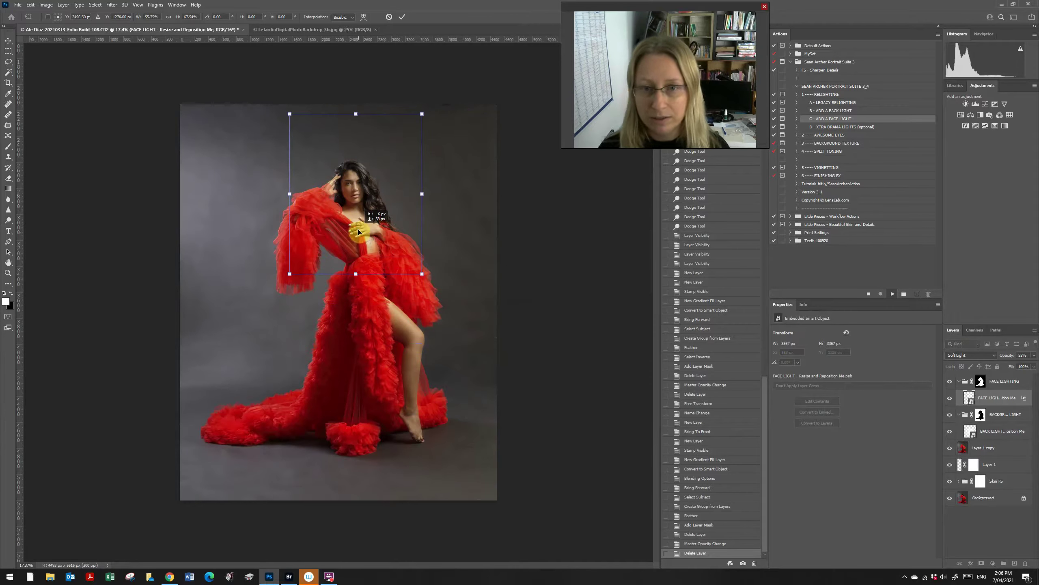
double_click(360, 236)
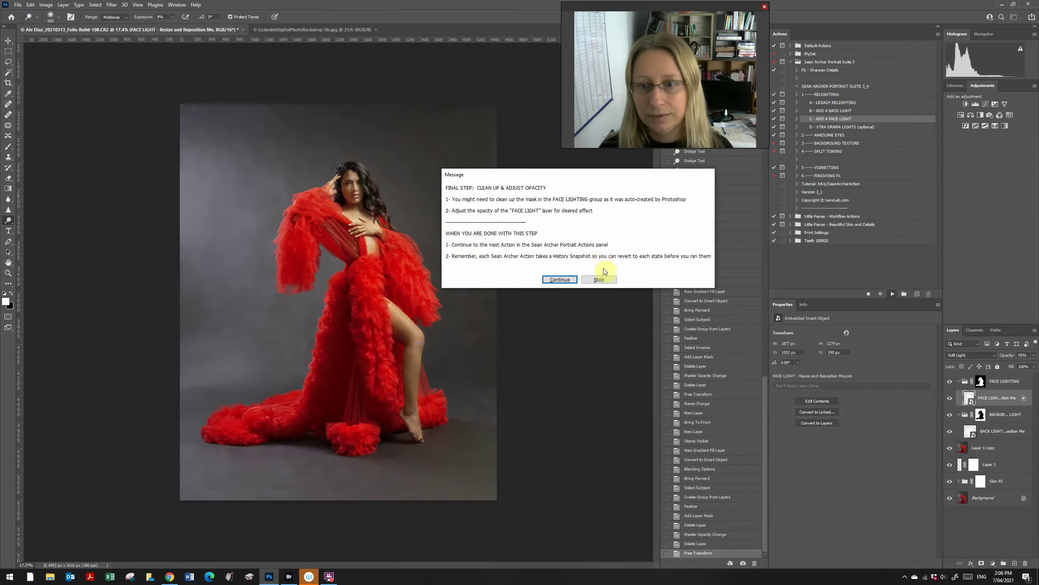
left_click(560, 279)
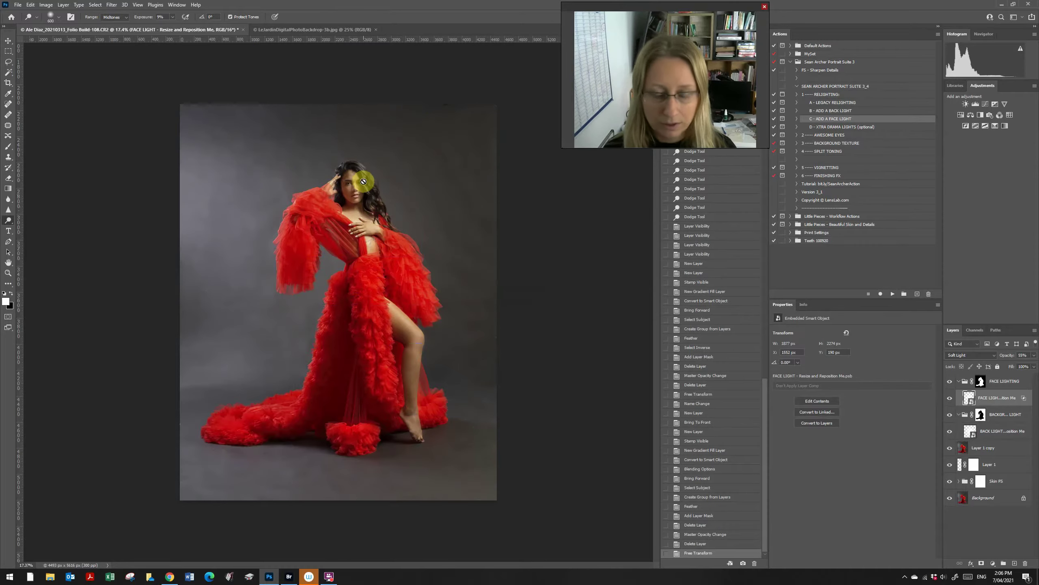
Compare the face light up close, reduce its layer opacity to about 39%, and collapse the face and background lighting groups.
key("z")
left_click_drag(362, 182, 415, 272)
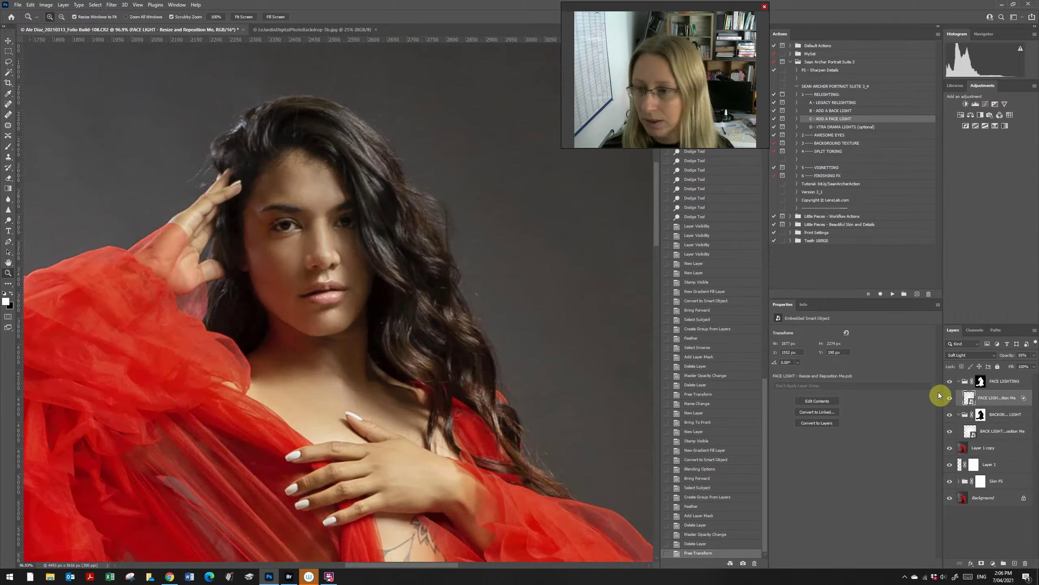
left_click(949, 398)
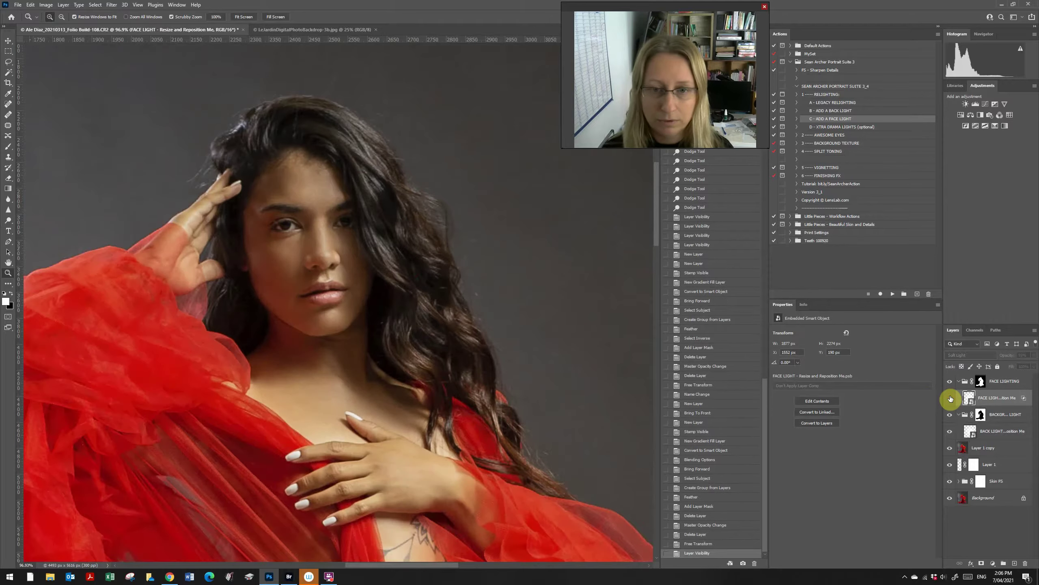
left_click(950, 398)
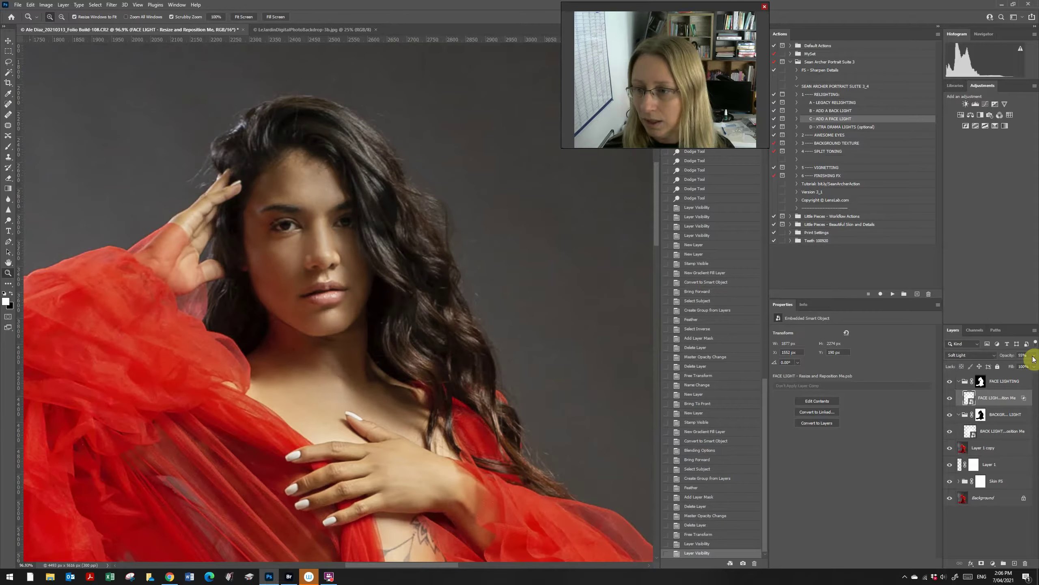
left_click_drag(1010, 365, 1010, 366)
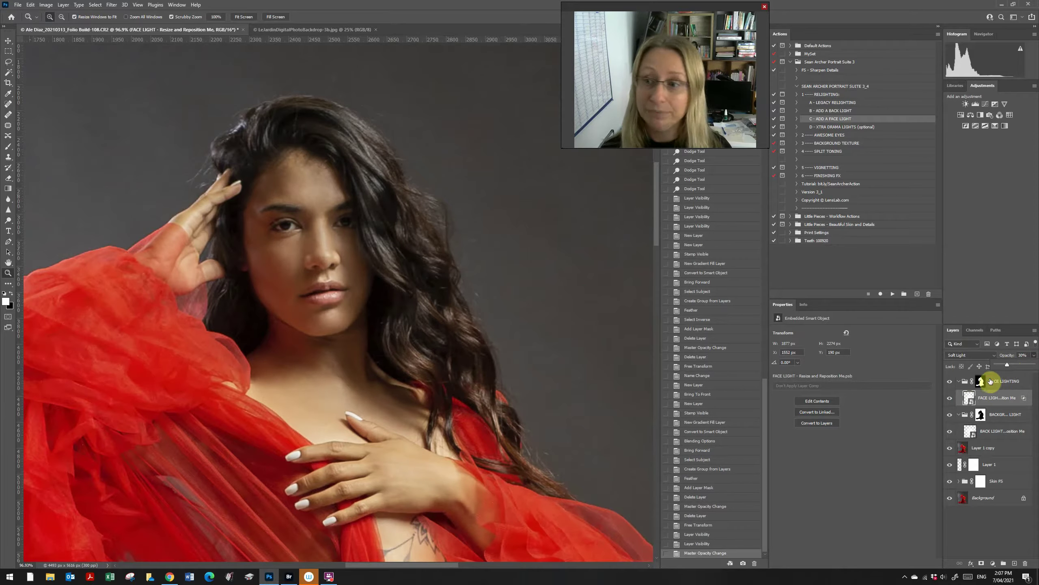
left_click(958, 381)
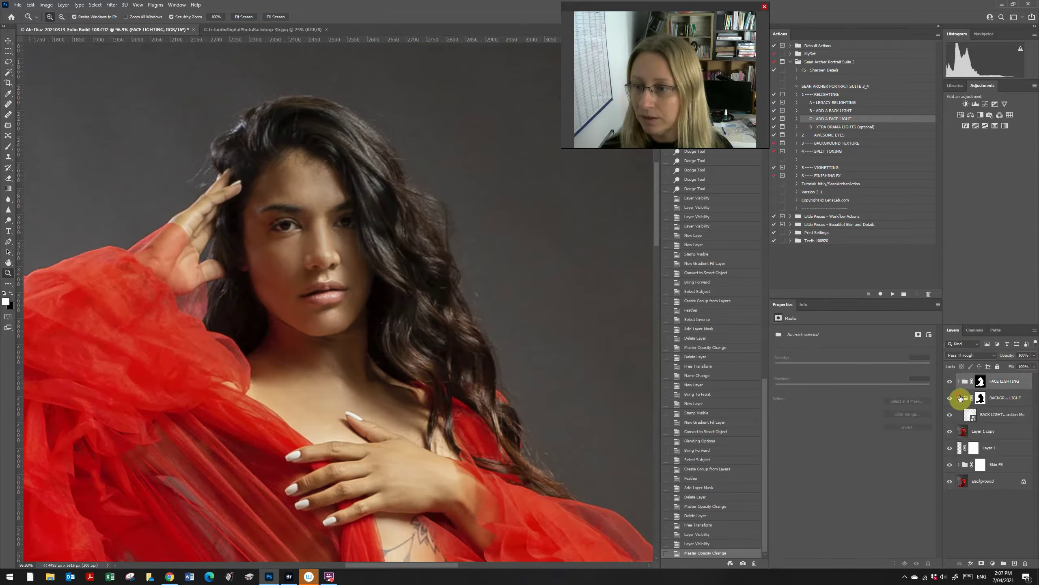
left_click(959, 398)
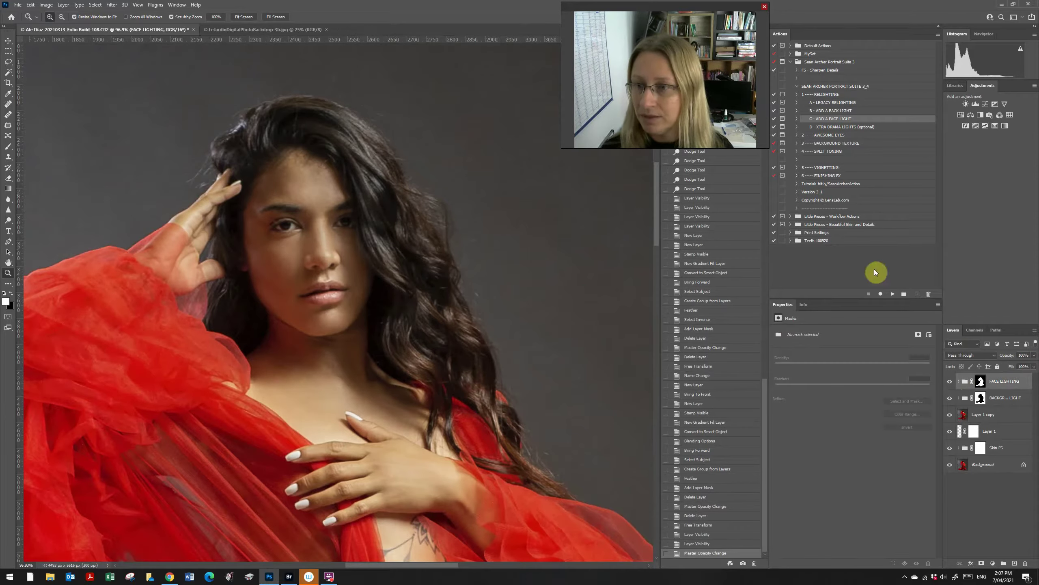
Run the 3 - BACKGROUND TEXTURE action on the portrait and stop at its instruction to add a texture layer.
left_click(851, 144)
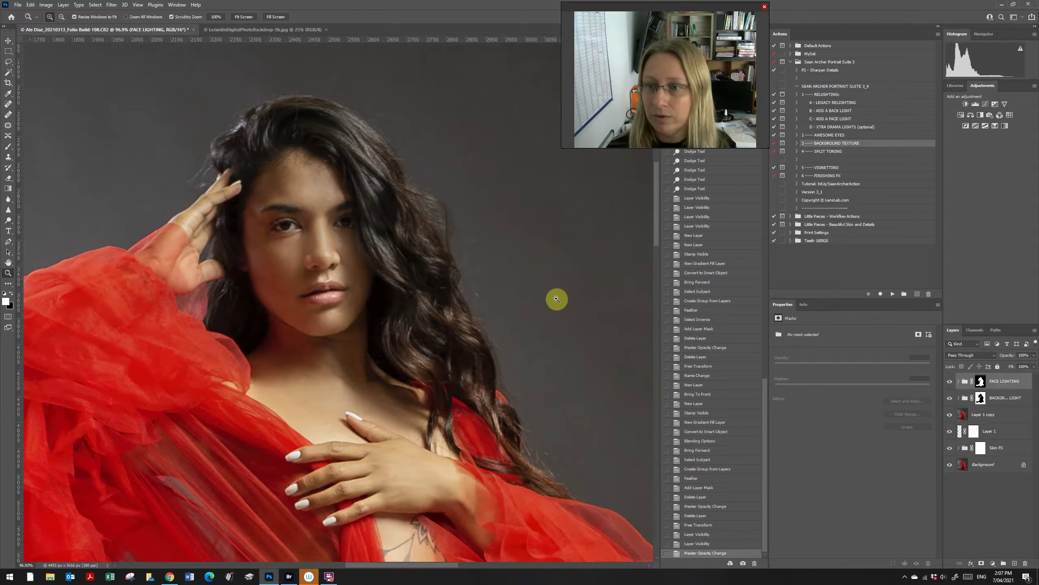
left_click_drag(548, 323, 467, 310)
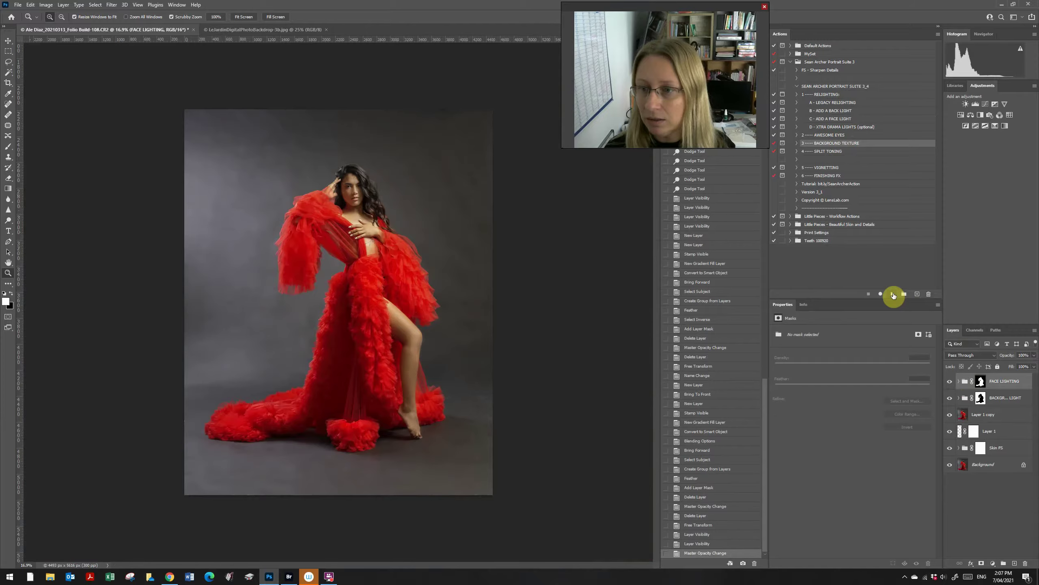
left_click(892, 295)
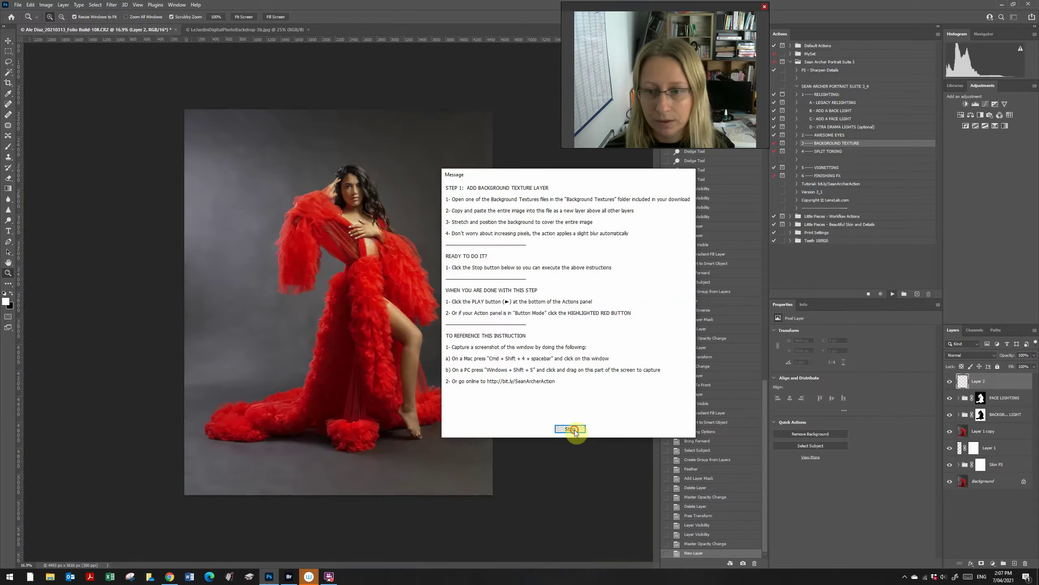
left_click(571, 430)
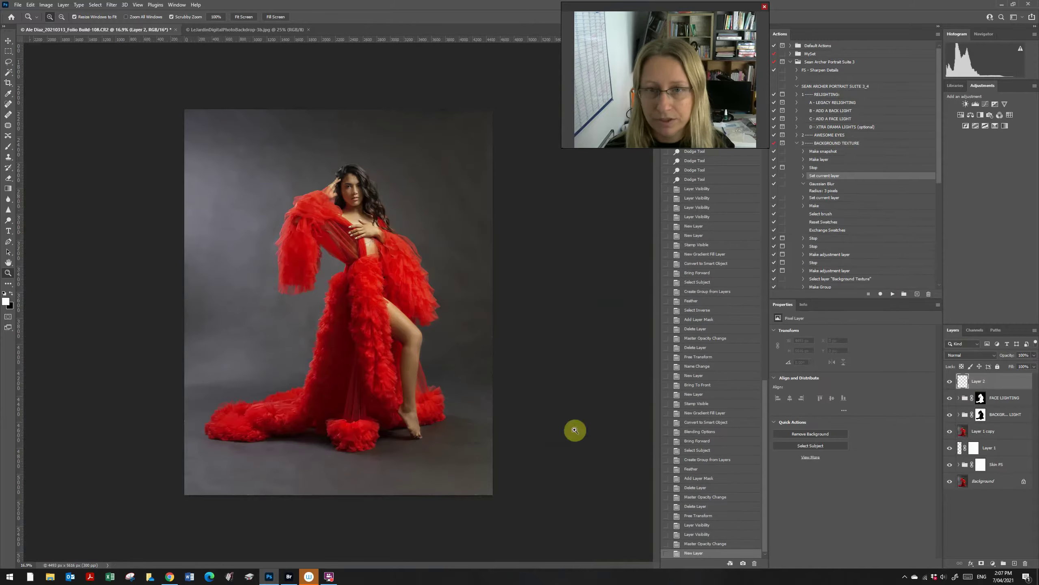
Copy the entire LeJardinDigitalPhotoBackdrop-3b.jpg image and paste it into the portrait document above all other layers.
left_click(272, 29)
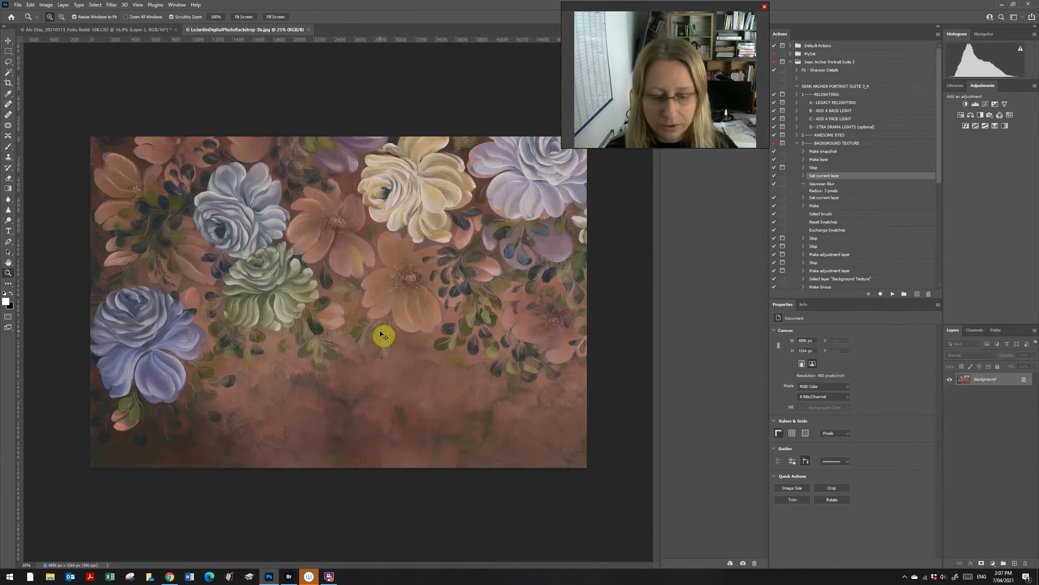
key("ctrl+a")
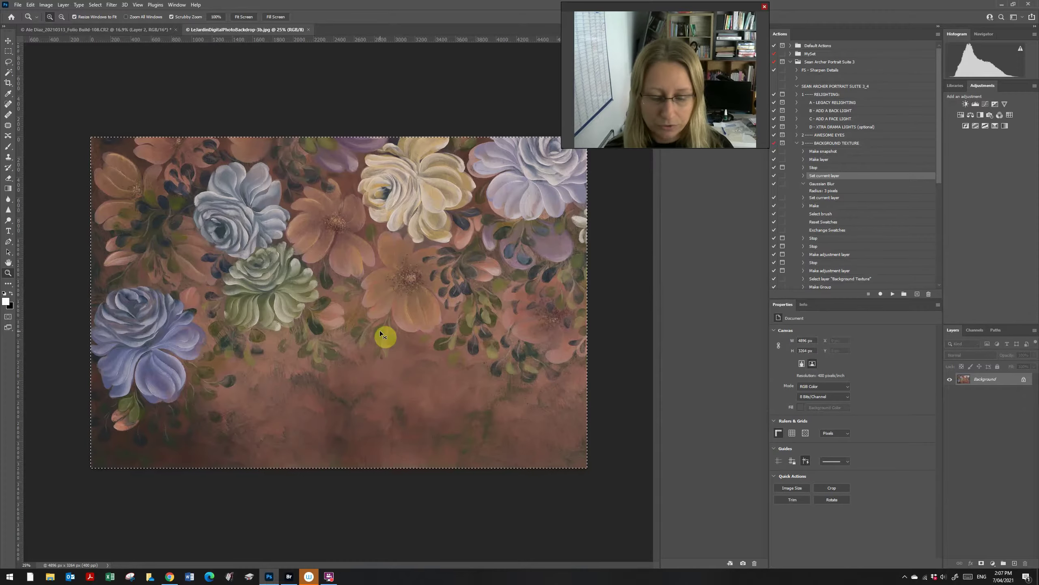
left_click(87, 30)
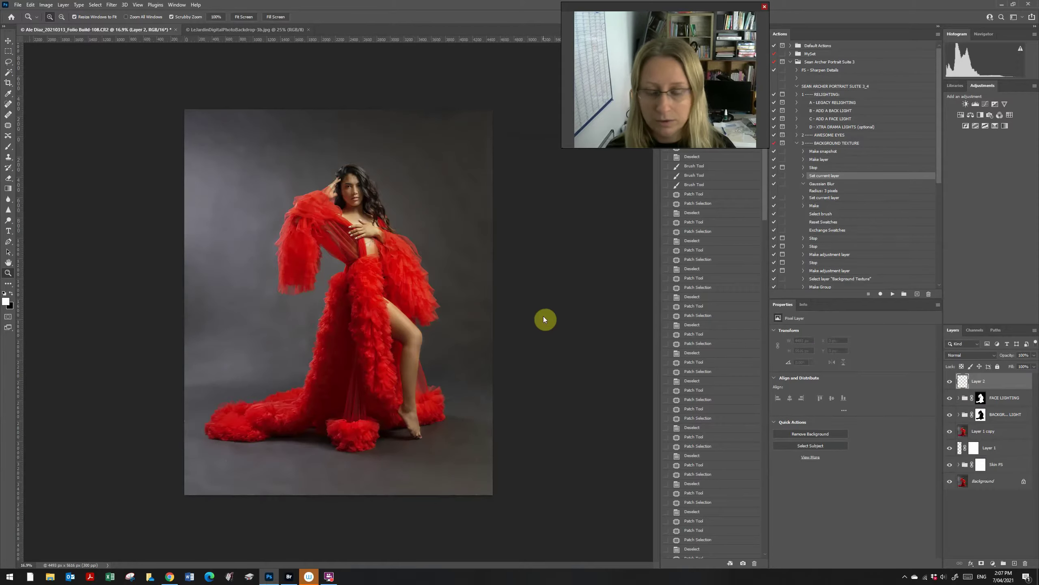
key("ctrl+v")
left_click(578, 221)
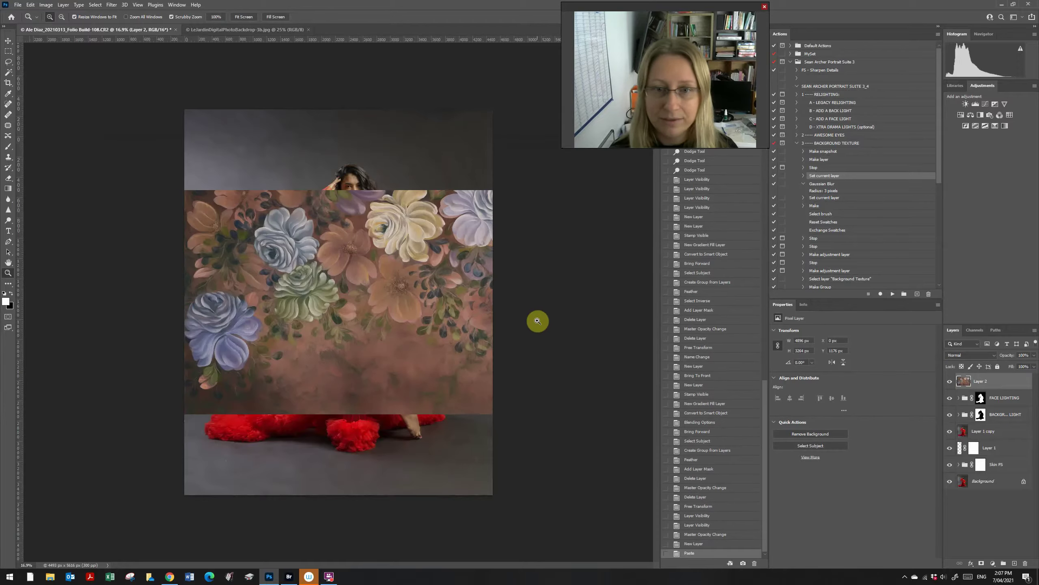
Enlarge the pasted floral backdrop to about 138% width and 145% height and position it over the upper part of the portrait.
left_click(9, 41)
left_click_drag(185, 189, 122, 108)
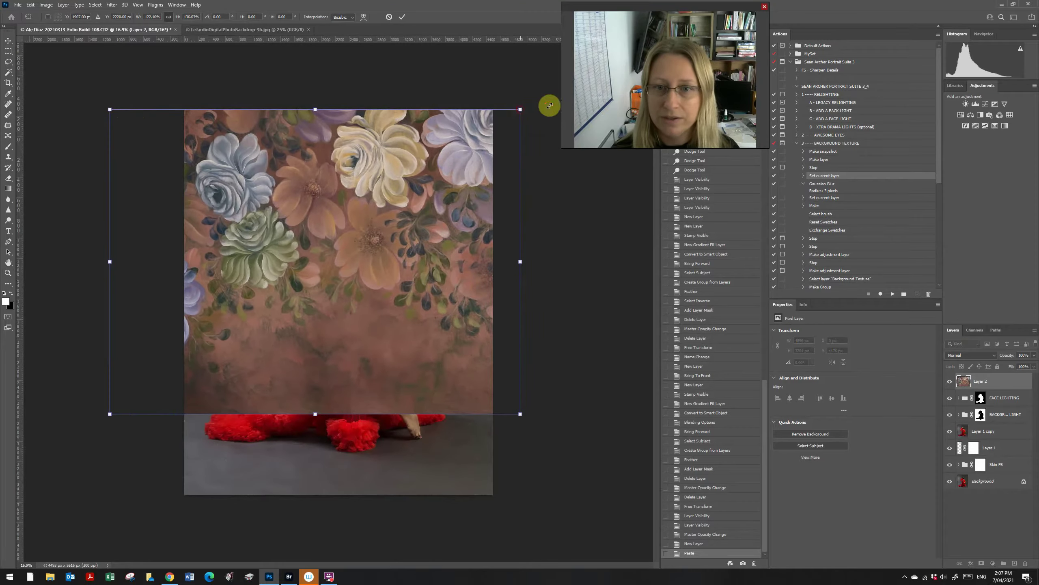
left_click_drag(550, 105, 573, 90)
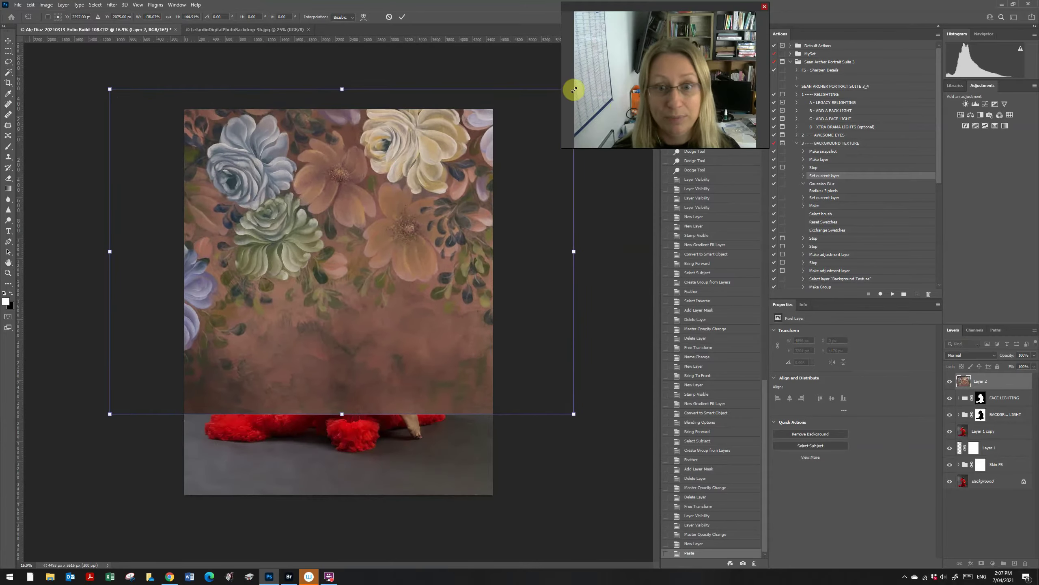
left_click_drag(393, 254, 435, 255)
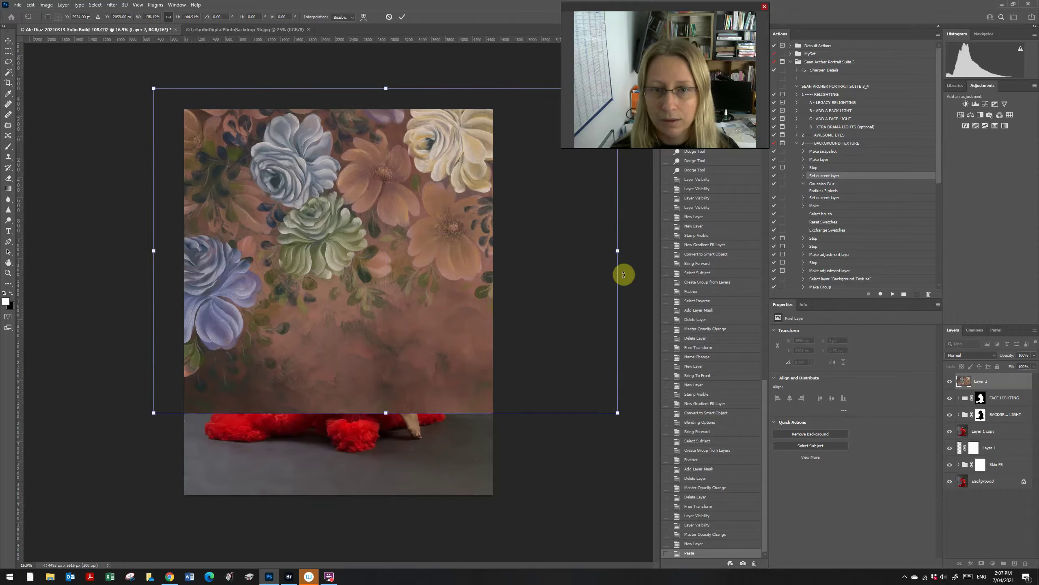
left_click_drag(464, 335, 462, 330)
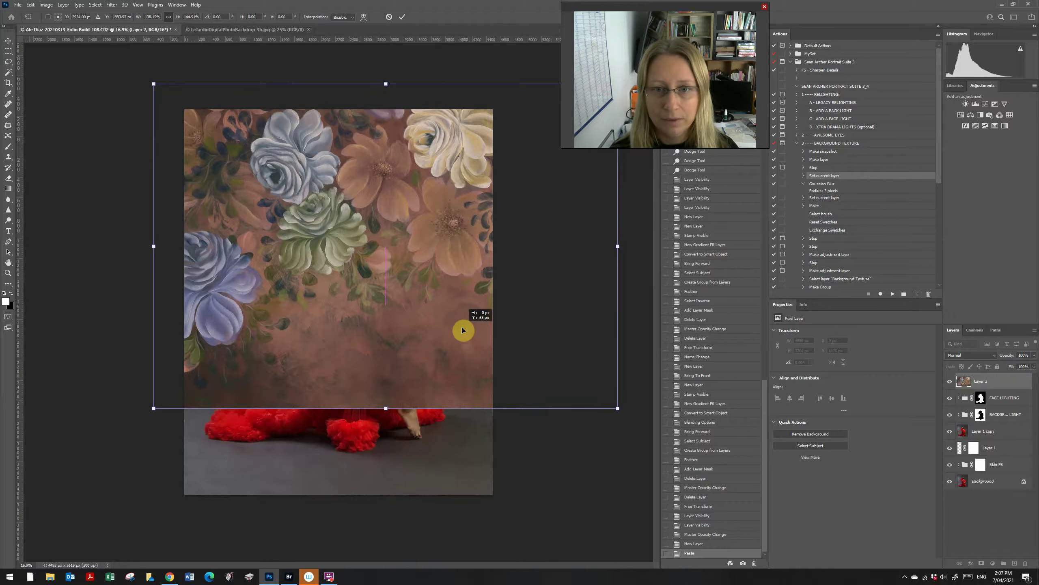
key("Return")
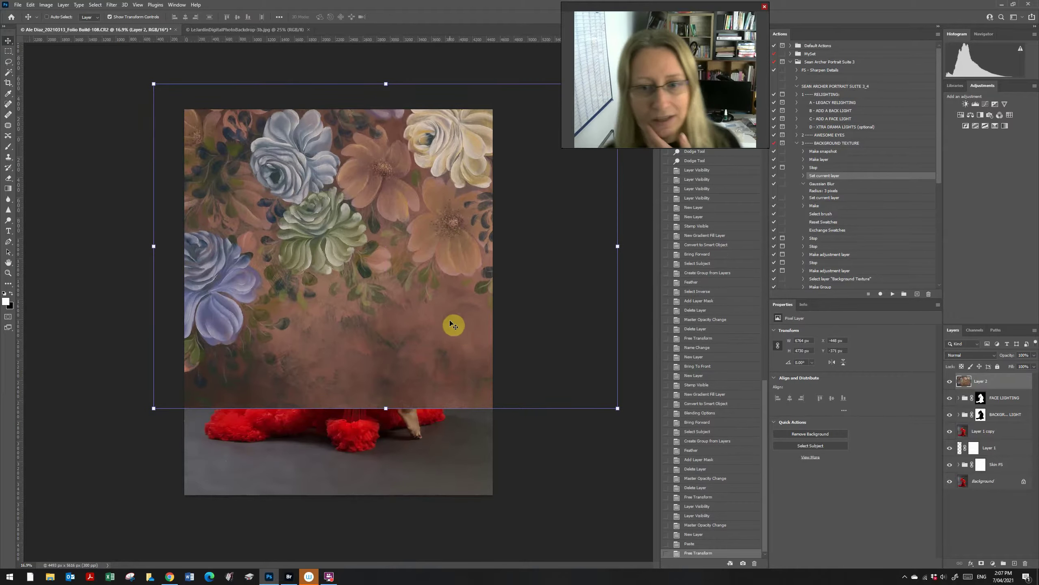
Resume the BACKGROUND TEXTURE action to blend and blur the floral backdrop and add its layer mask.
left_click(5, 52)
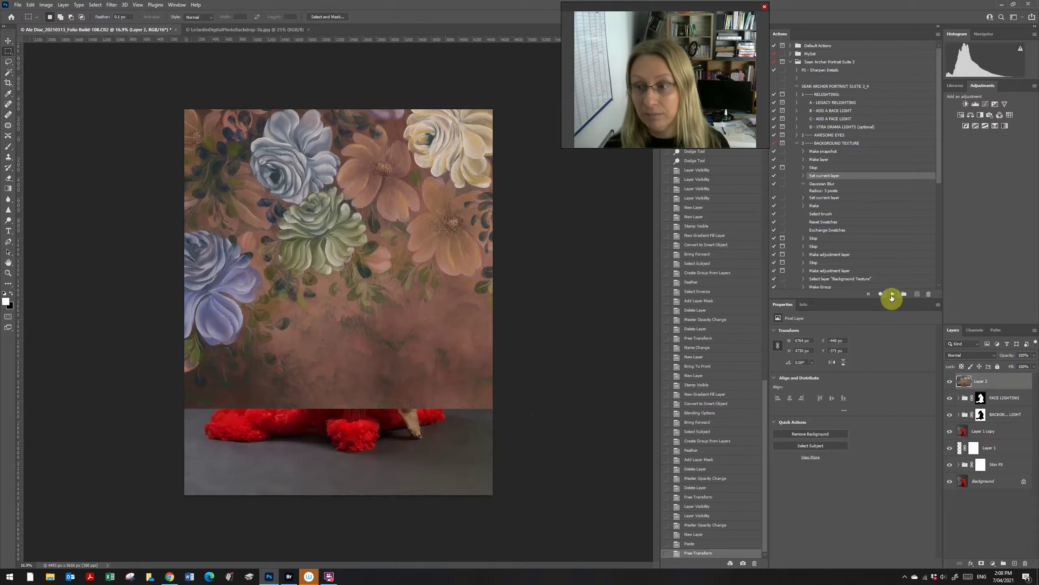
left_click(892, 294)
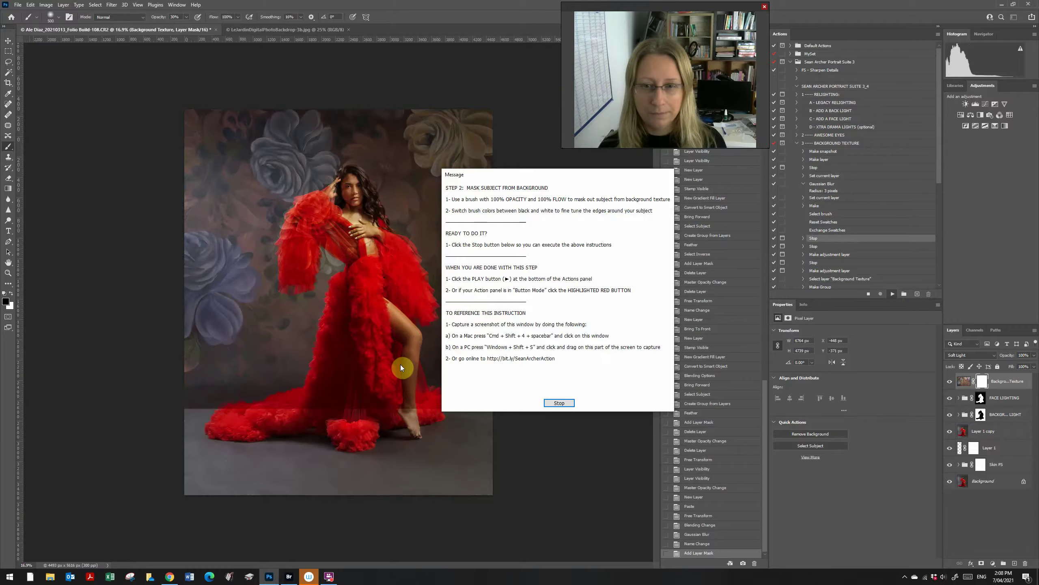
Stop the action at its masking instruction and brush the floral texture off the floor with a large brush at 100% opacity.
left_click(567, 403)
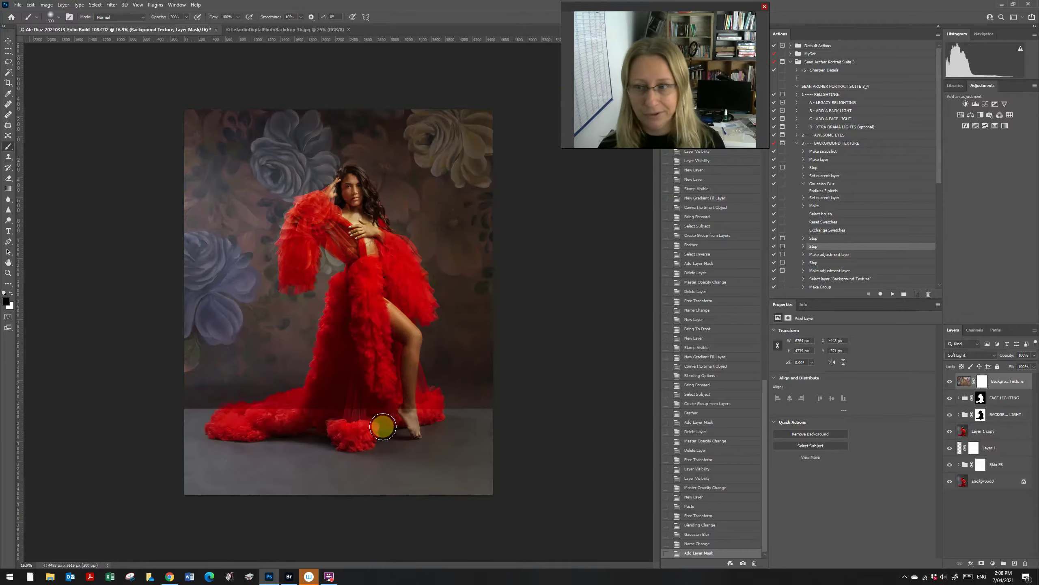
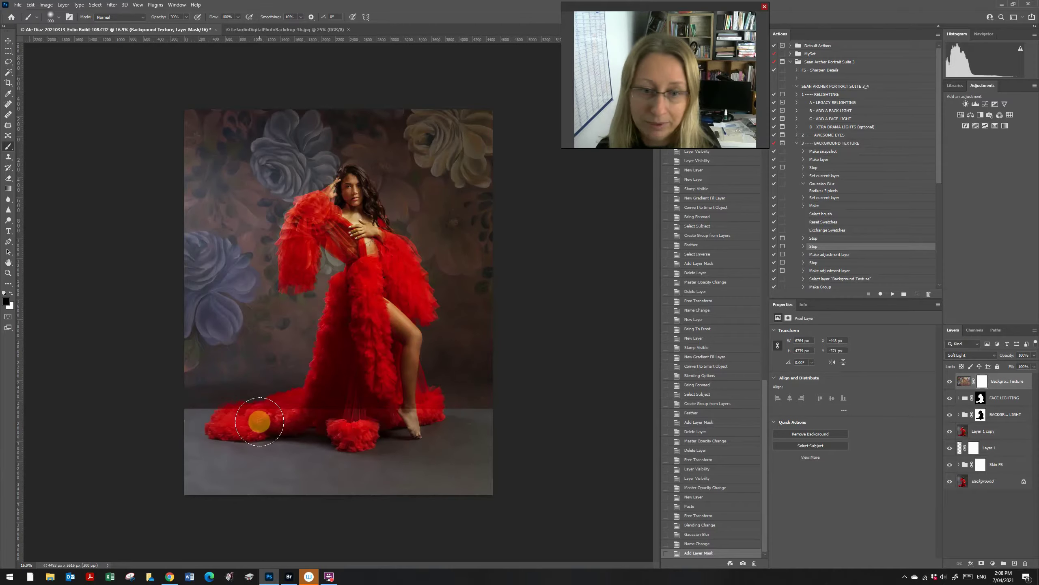
key("bracketright")
key("bracketright")
key("bracketright")
key("bracketright")
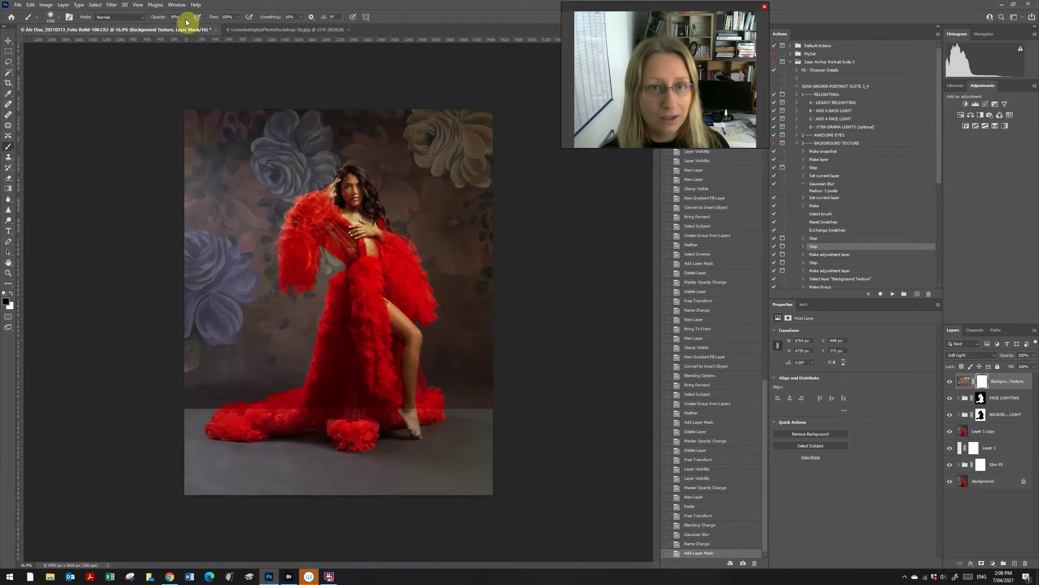
left_click_drag(186, 29, 219, 31)
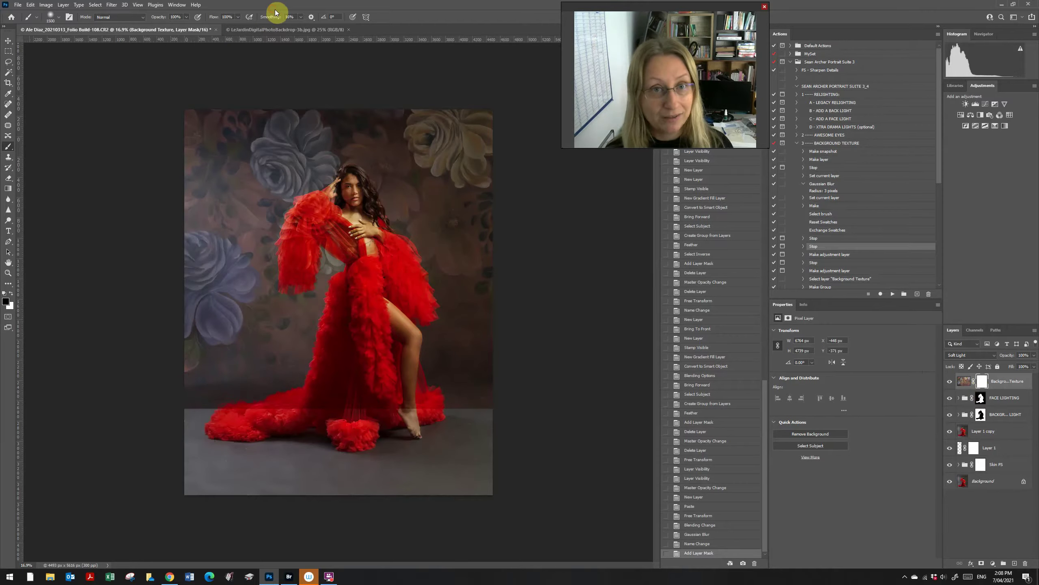
left_click_drag(169, 422, 598, 427)
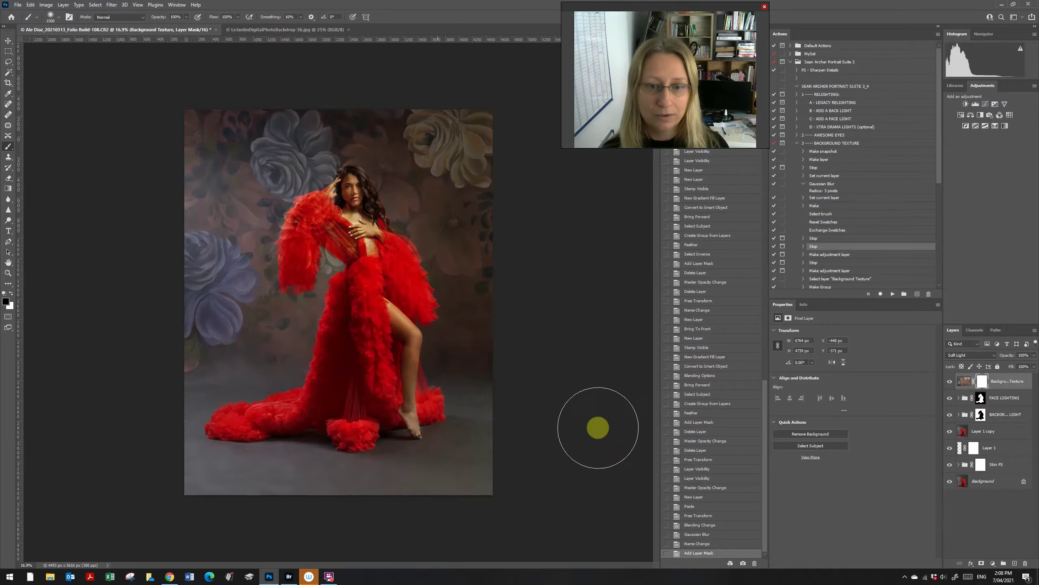
key("ctrl+z")
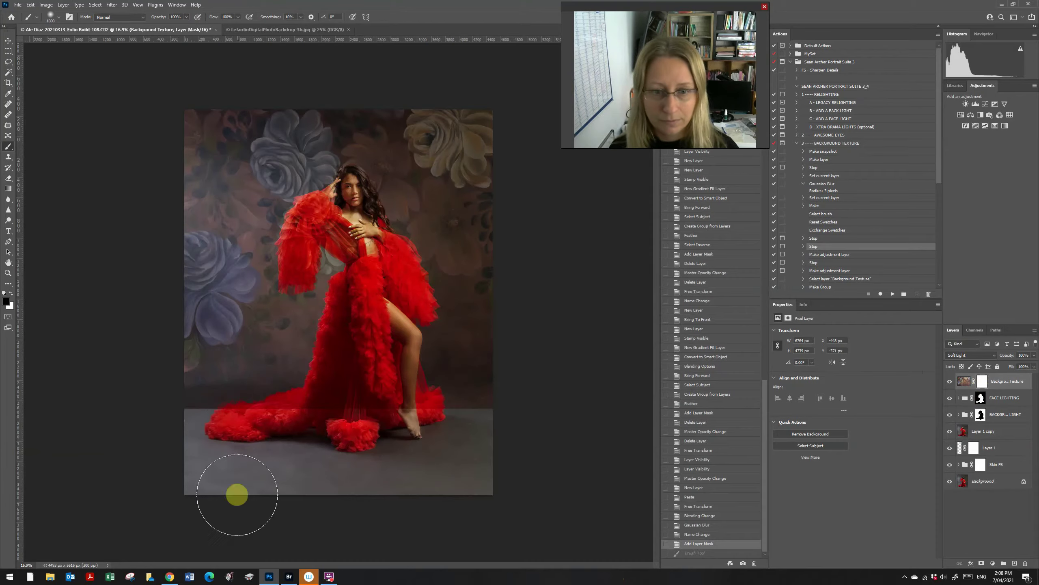
key("ctrl+shift+z")
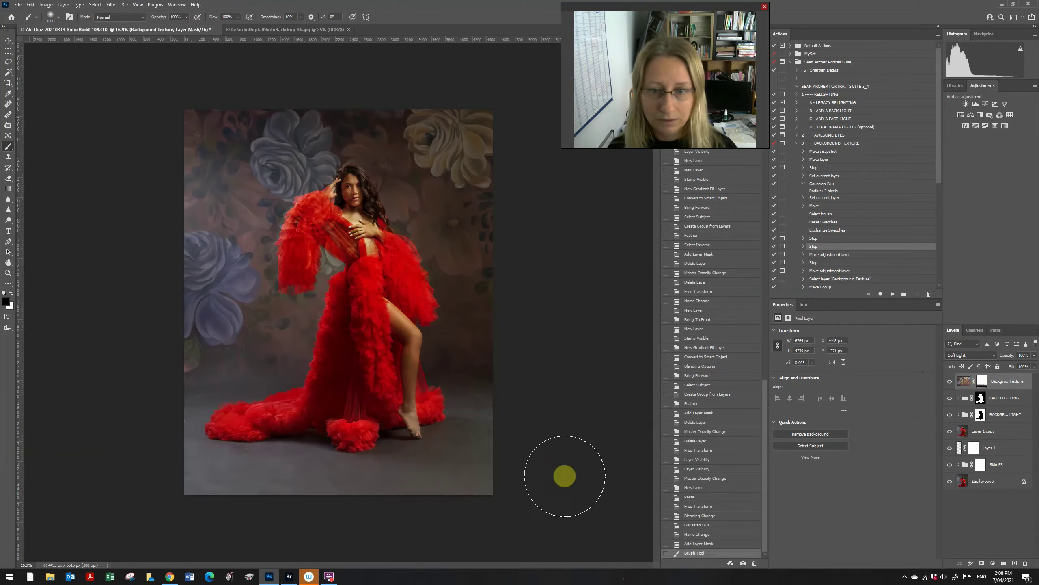
Fade the texture with another brush stroke on its mask near the floor line beside the dress, and compare by undoing and redoing it.
left_click_drag(424, 404, 483, 404)
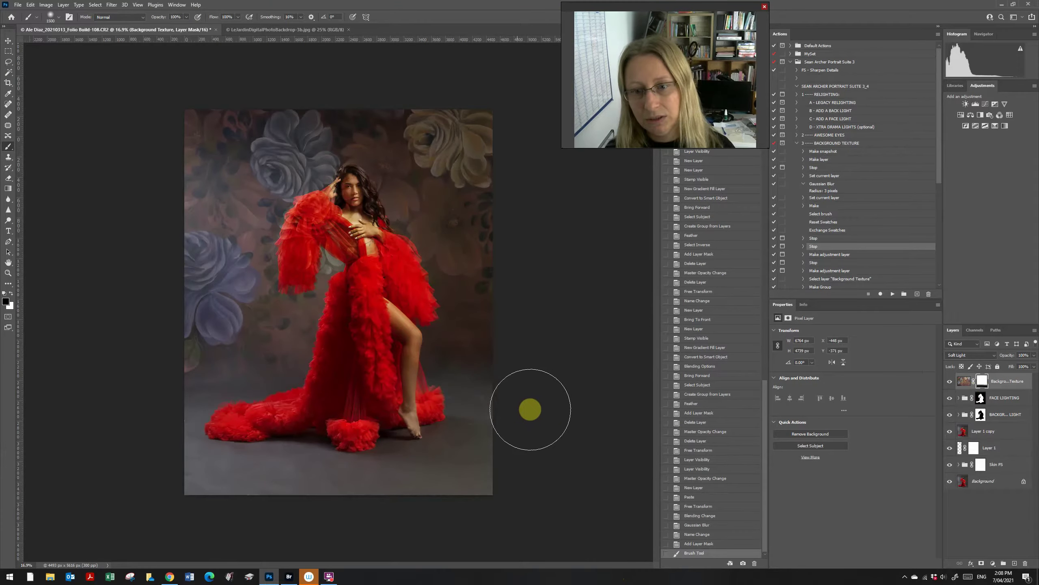
key("ctrl+z")
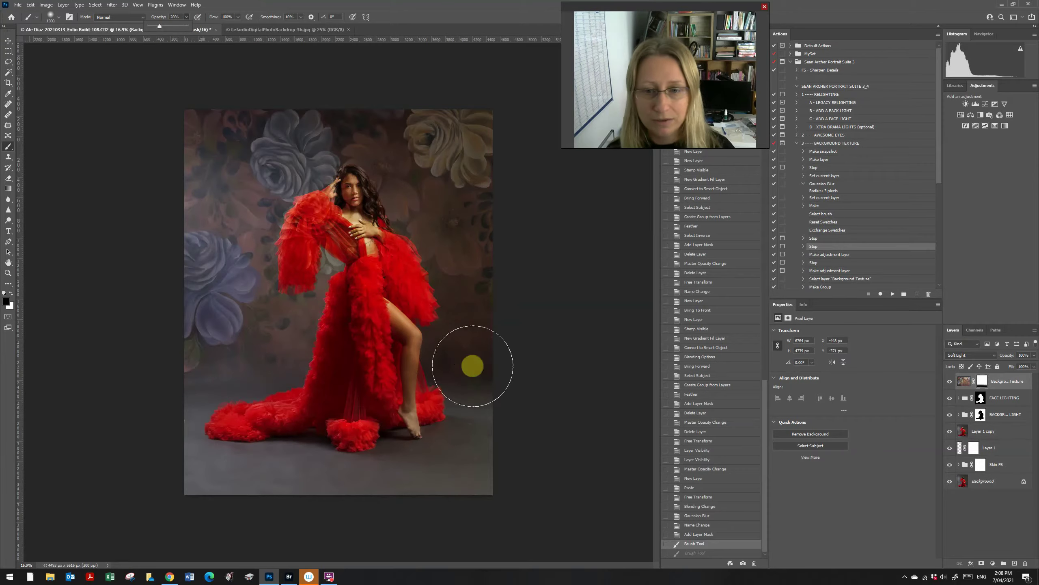
key("ctrl+shift+z")
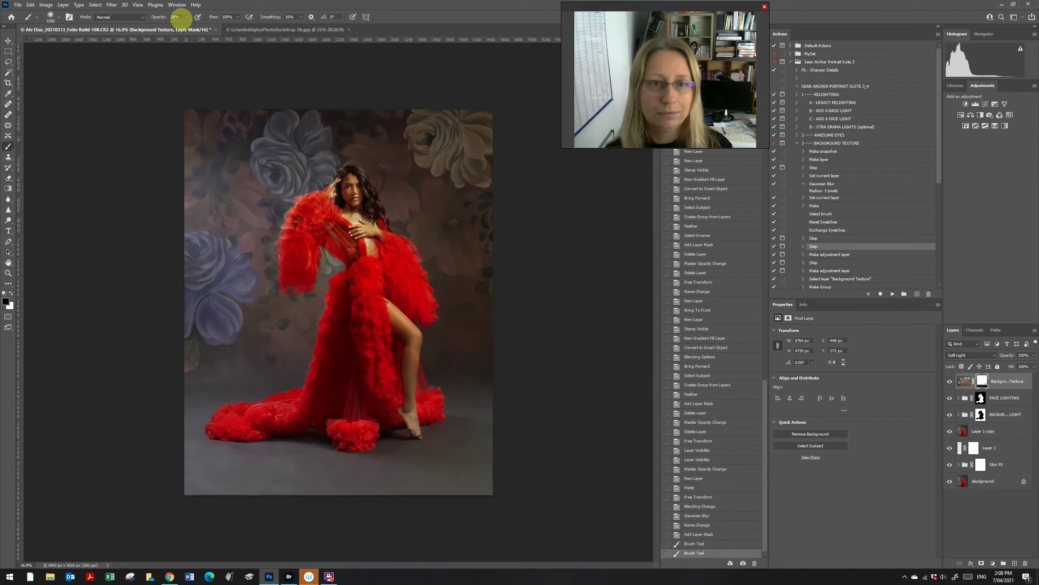
Mask the floral texture off the skirt and leg using a much smaller brush at 100% opacity.
left_click_drag(188, 28, 242, 31)
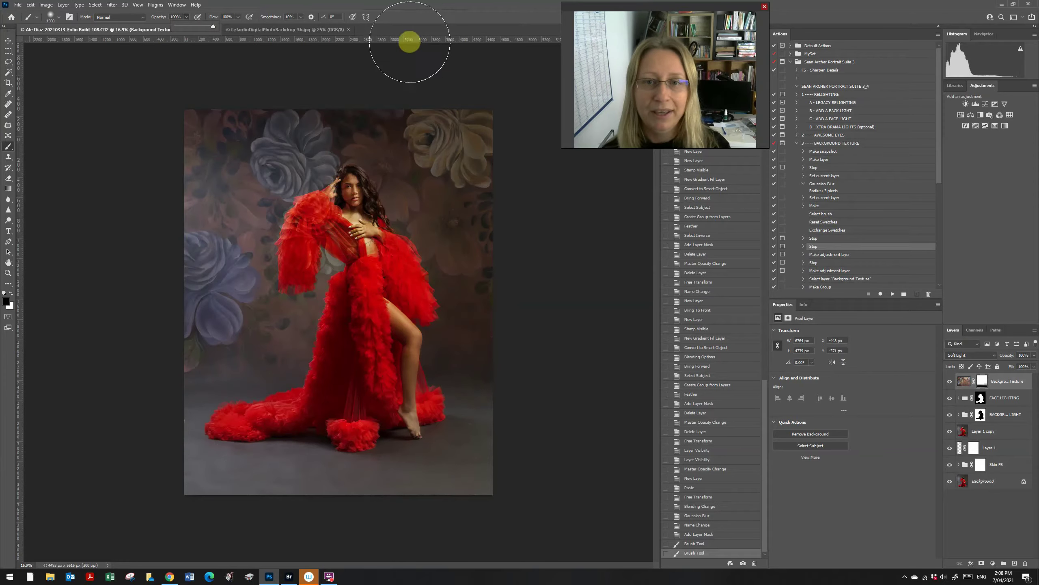
key("bracketleft")
key("bracketleft")
key("bracketleft")
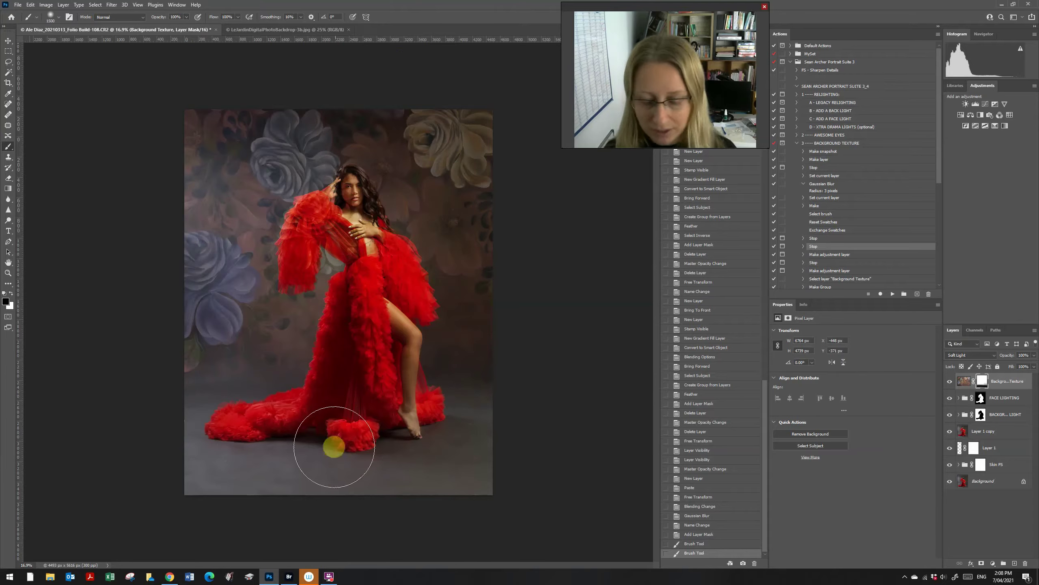
key("bracketleft")
key("bracketleft")
key("bracketleft")
key("bracketleft")
key("bracketleft")
key("bracketleft")
key("bracketleft")
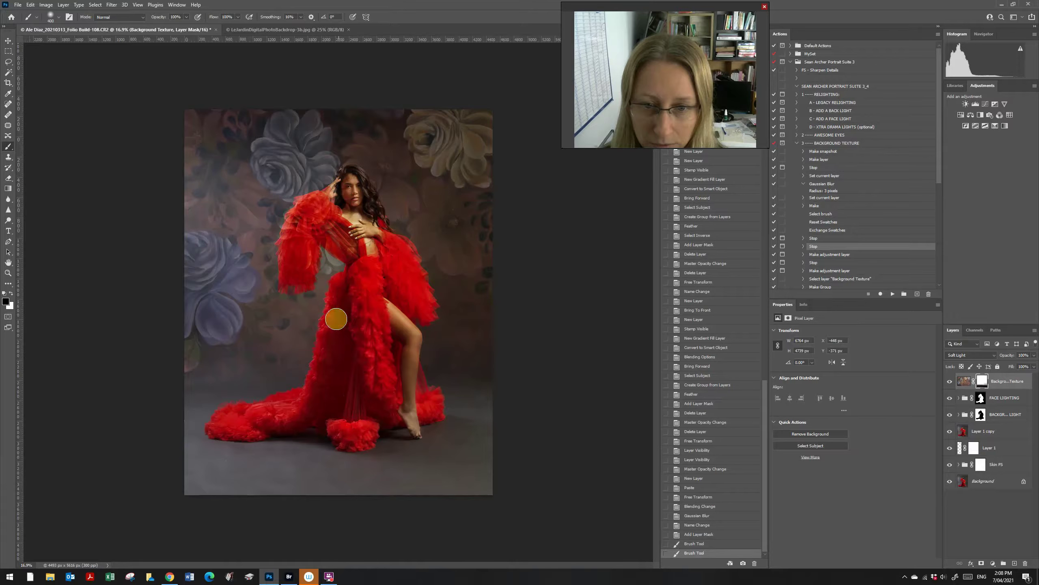
left_click_drag(349, 311, 334, 337)
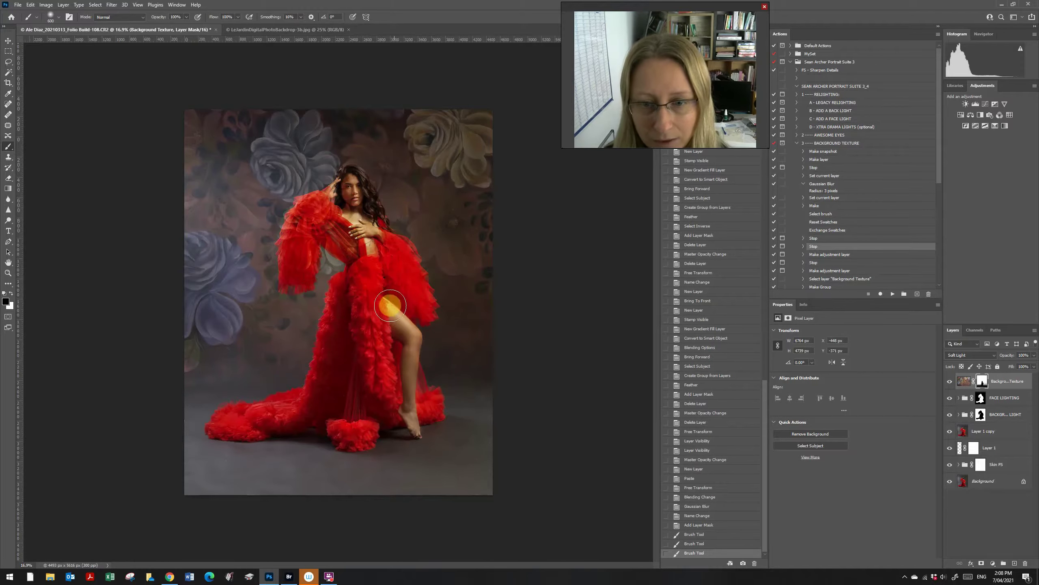
mouse_move(390, 304)
left_mouse_down()
mouse_move(354, 355)
mouse_move(368, 351)
left_mouse_up()
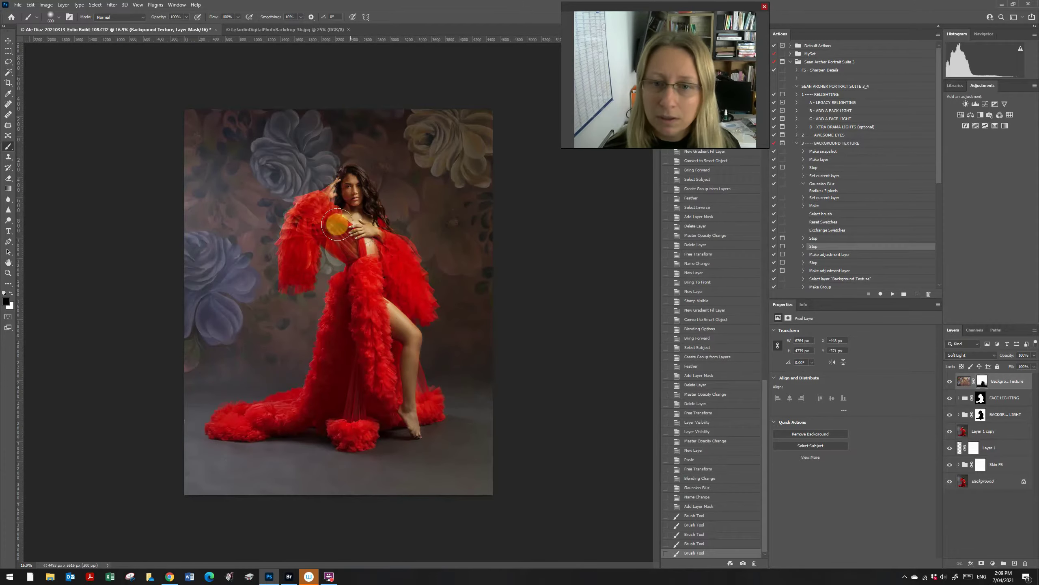
Mask the floral texture off the woman's sleeves, torso and face, shrinking the brush for the face and chest.
left_click_drag(293, 252, 287, 272)
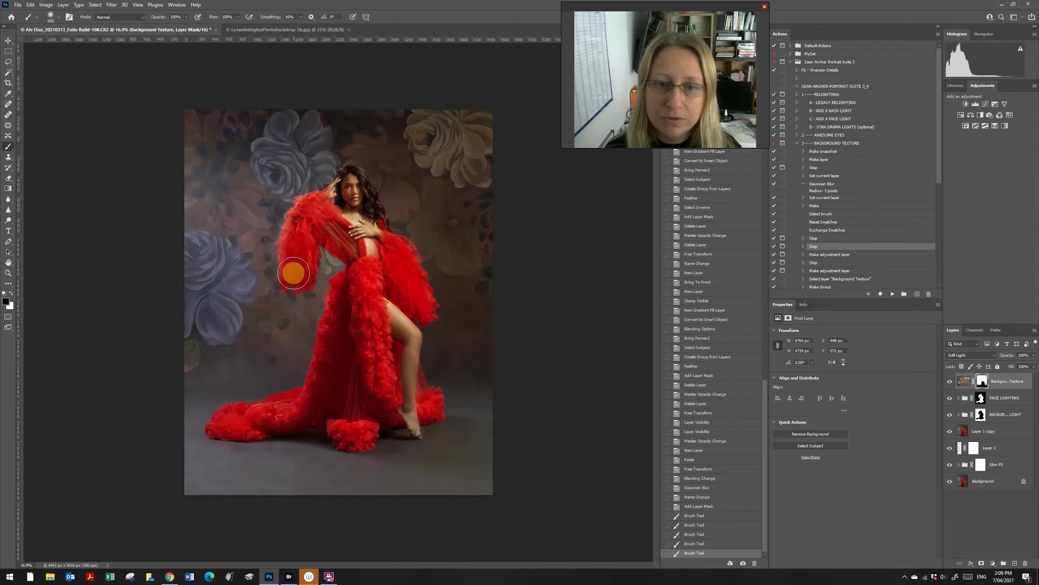
mouse_move(370, 296)
left_mouse_down()
mouse_move(382, 230)
mouse_move(339, 217)
mouse_move(345, 195)
mouse_move(355, 234)
left_mouse_up()
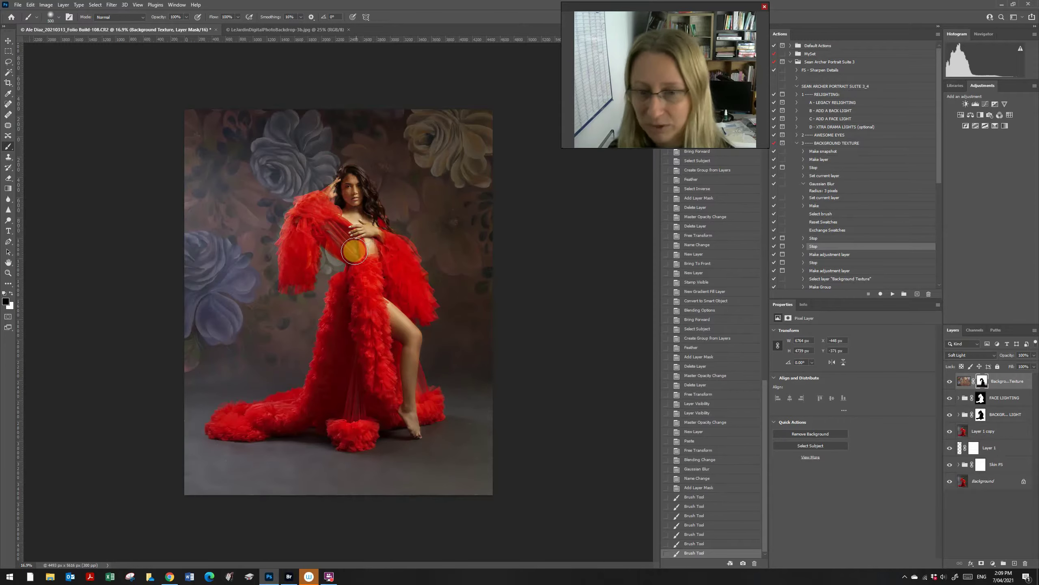
key("bracketleft")
key("bracketleft")
key("bracketleft")
key("bracketleft")
mouse_move(352, 174)
left_mouse_down()
mouse_move(374, 211)
mouse_move(371, 198)
mouse_move(353, 173)
mouse_move(366, 246)
mouse_move(348, 217)
left_mouse_up()
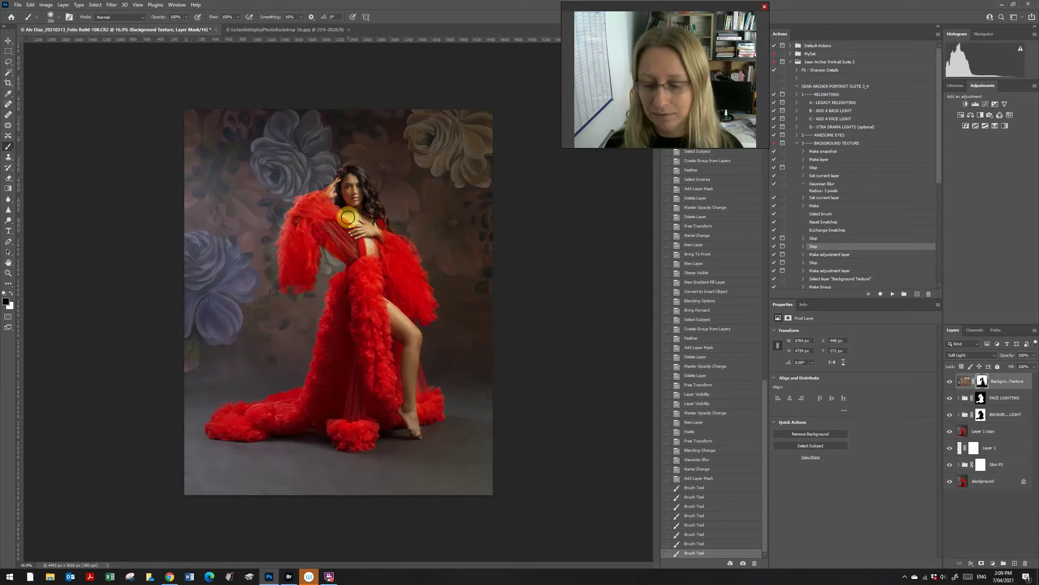
Show the mask as a red overlay, refine its edges around the woman with white and black paint, and hide the overlay.
key("x")
key("backslash")
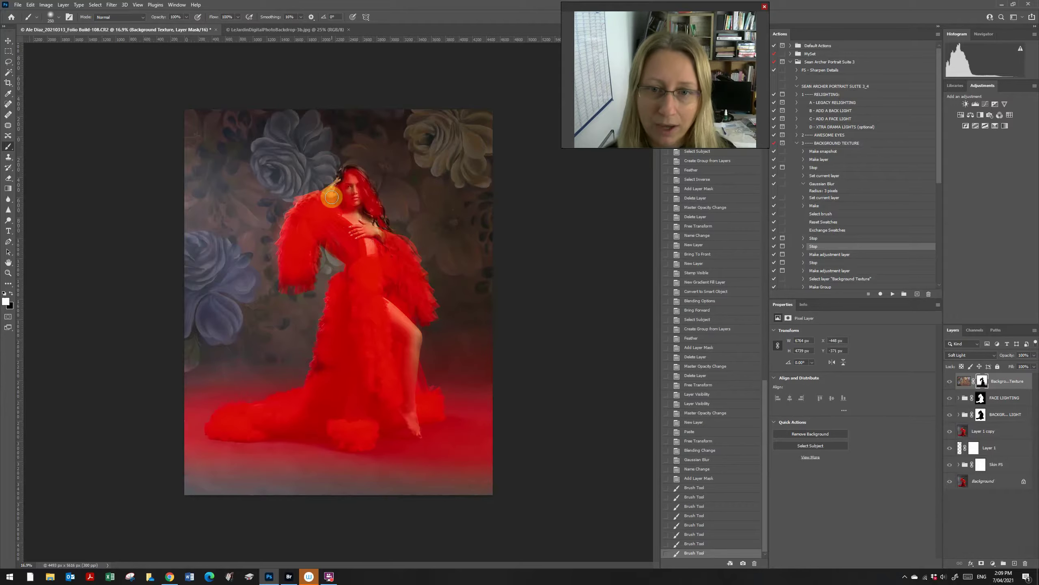
mouse_move(334, 196)
left_mouse_down()
mouse_move(340, 217)
mouse_move(336, 192)
mouse_move(354, 172)
mouse_move(350, 215)
mouse_move(352, 202)
mouse_move(369, 245)
mouse_move(366, 206)
mouse_move(379, 222)
mouse_move(368, 202)
mouse_move(362, 197)
mouse_move(384, 292)
mouse_move(413, 332)
mouse_move(412, 418)
mouse_move(400, 402)
mouse_move(405, 350)
mouse_move(369, 311)
left_mouse_up()
key("x")
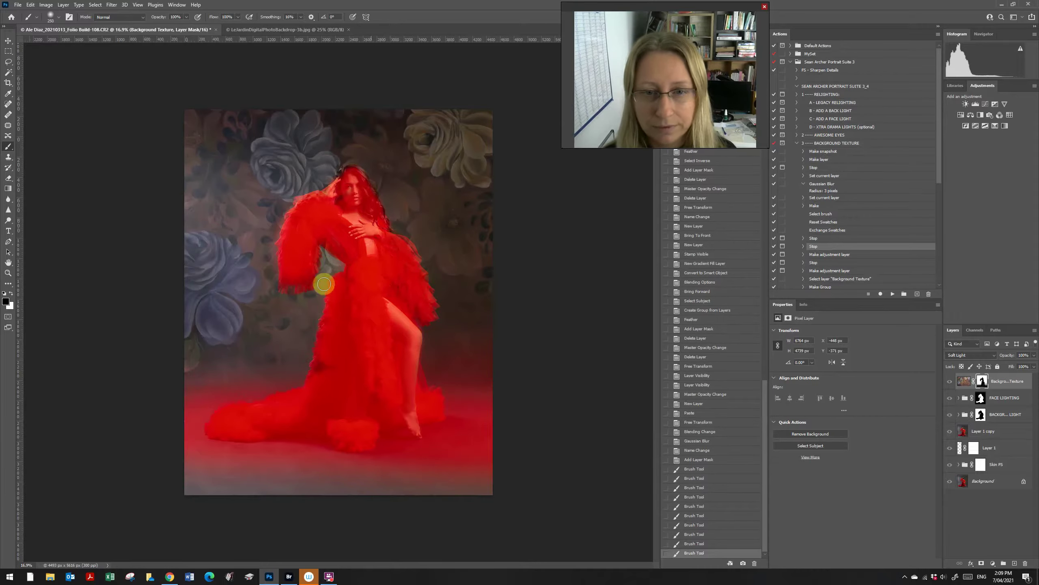
mouse_move(303, 276)
left_mouse_down()
mouse_move(290, 281)
mouse_move(303, 276)
left_mouse_up()
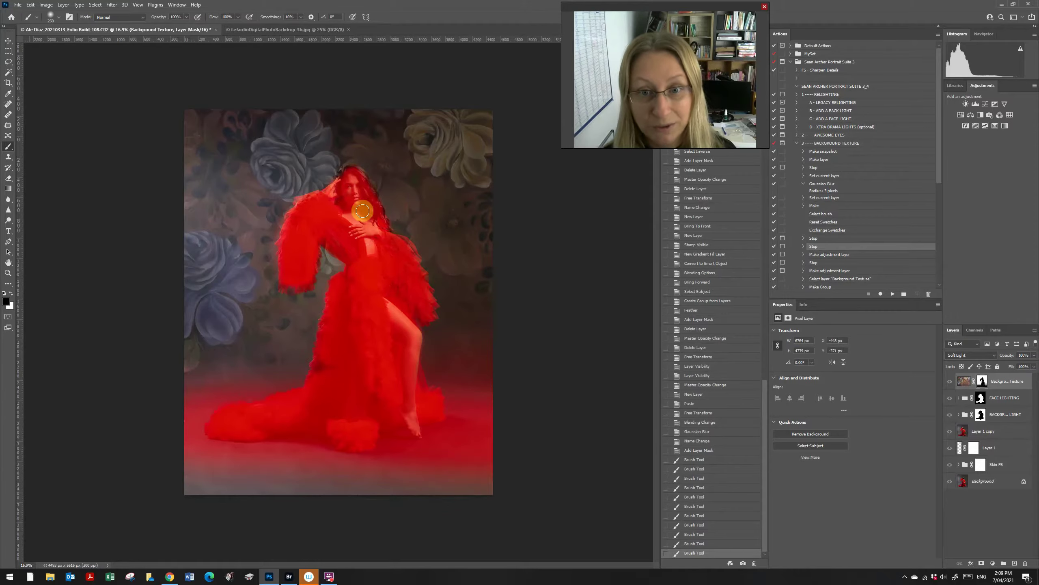
left_click_drag(352, 177, 351, 181)
key("backslash")
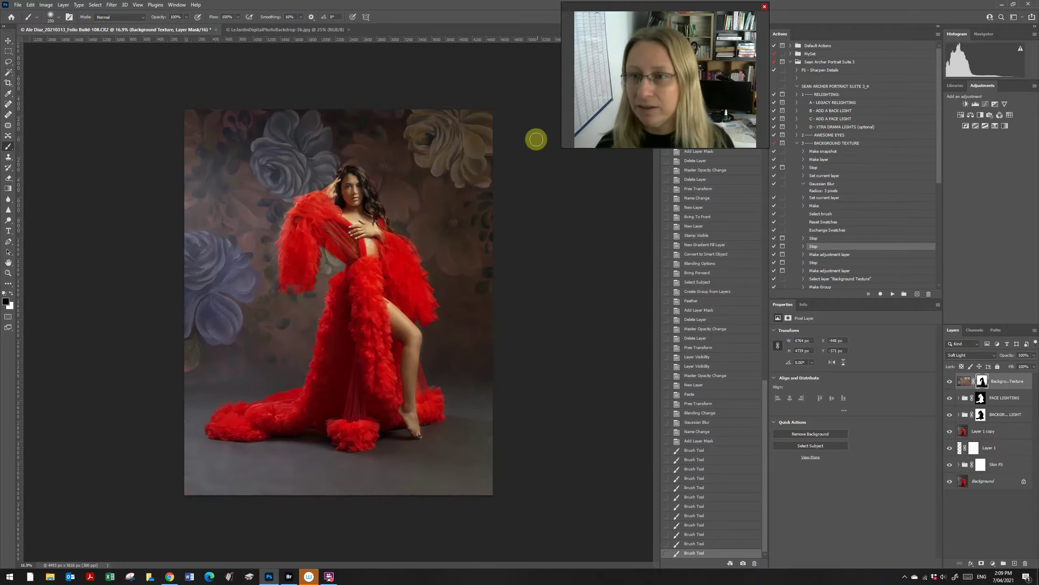
Resume the BACKGROUND TEXTURE action and add its Background Color color balance layer clipped to the texture.
left_click(893, 295)
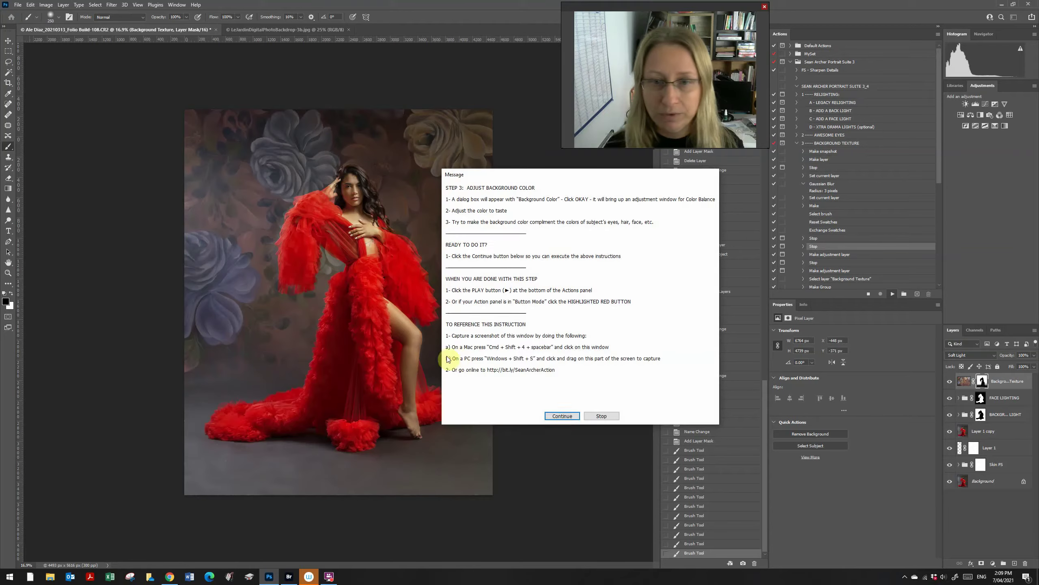
left_click(560, 416)
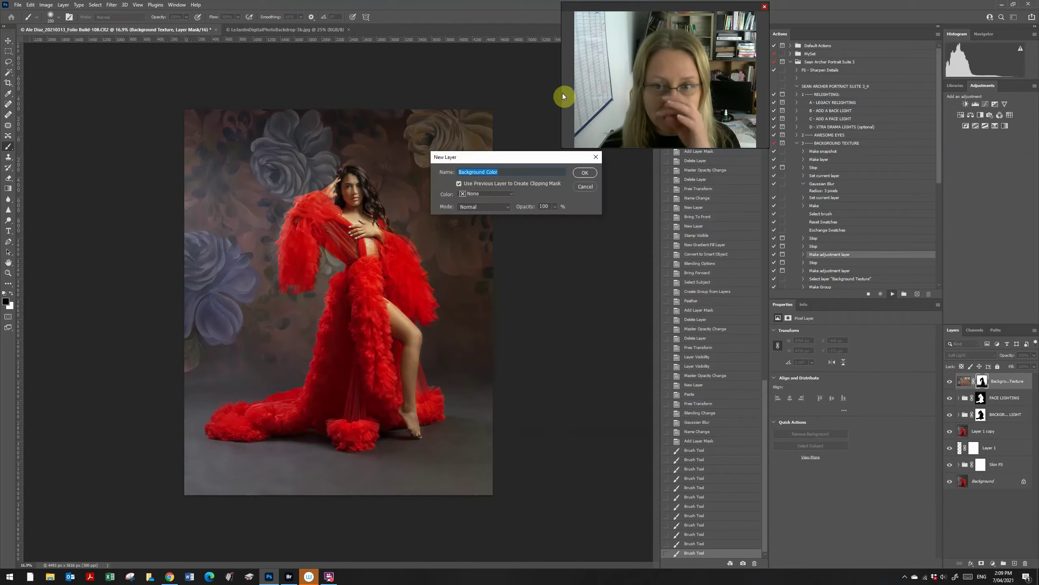
left_click(589, 172)
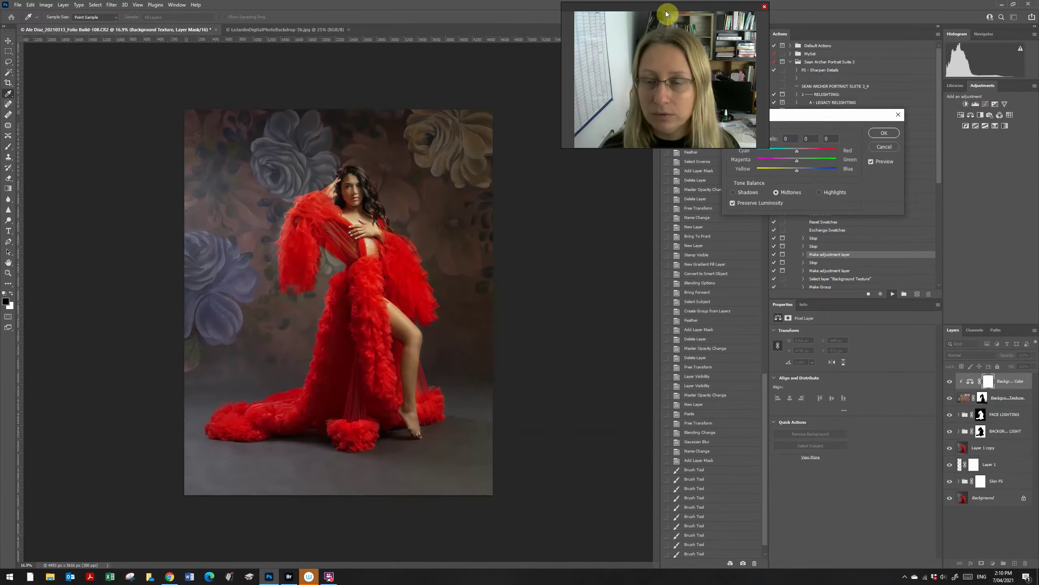
left_click_drag(666, 11, 633, 10)
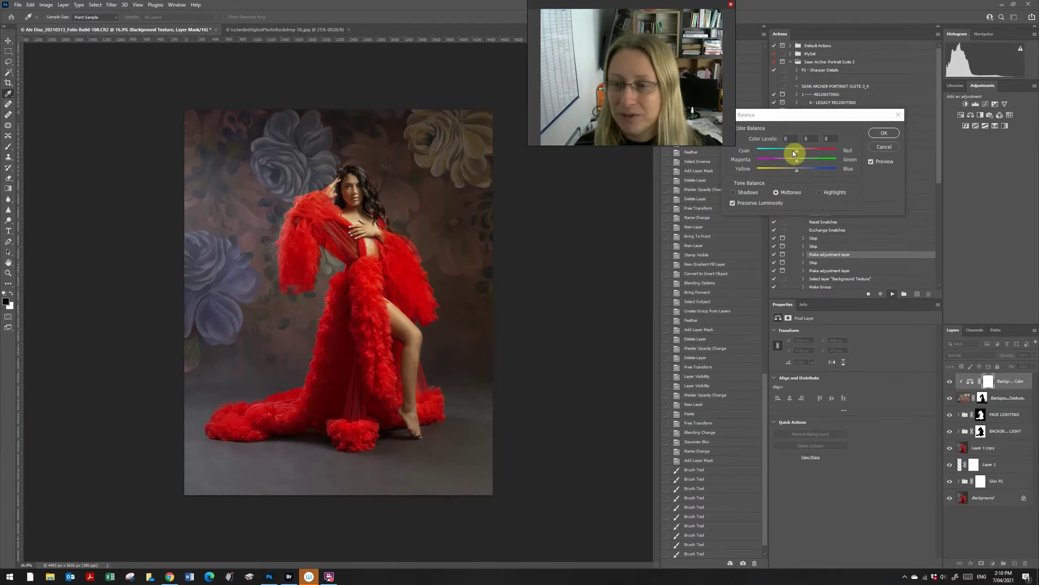
Try midtone Color Balance levels of -3, +24 and +6 on the background, and reset all three to 0.
left_click_drag(796, 151, 801, 174)
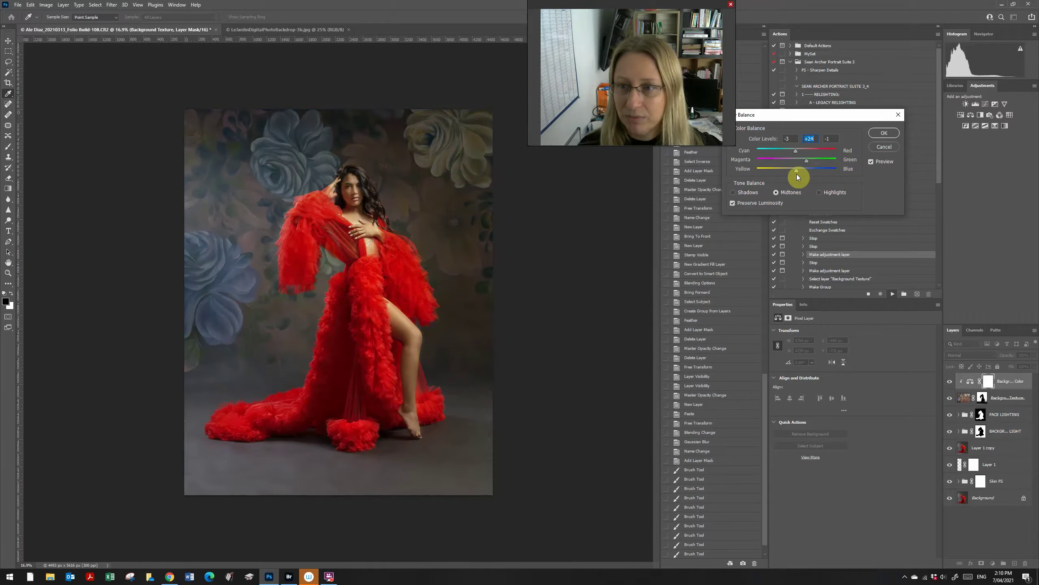
left_click(800, 175)
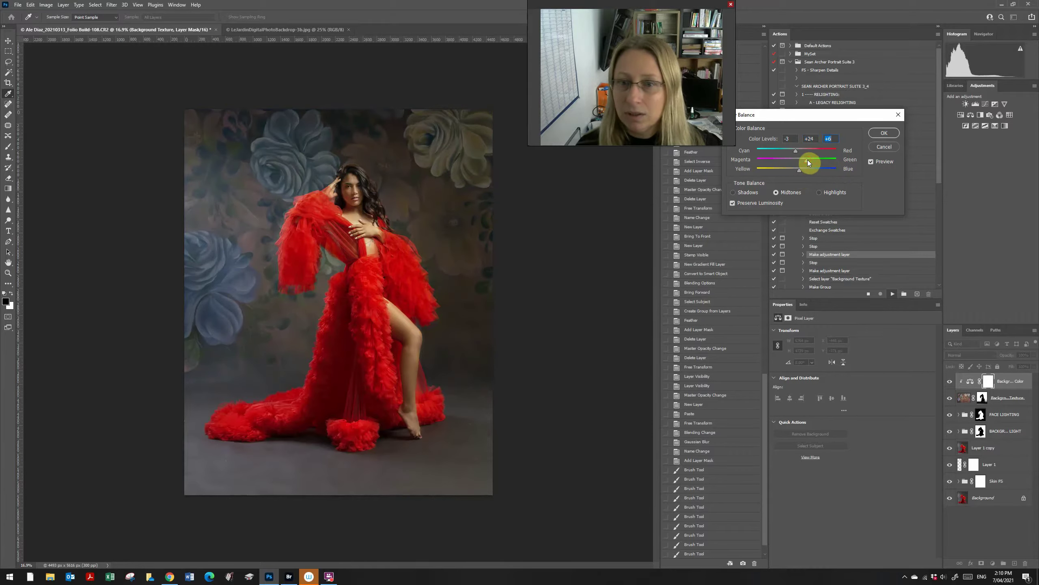
left_click_drag(802, 162, 799, 161)
type("0")
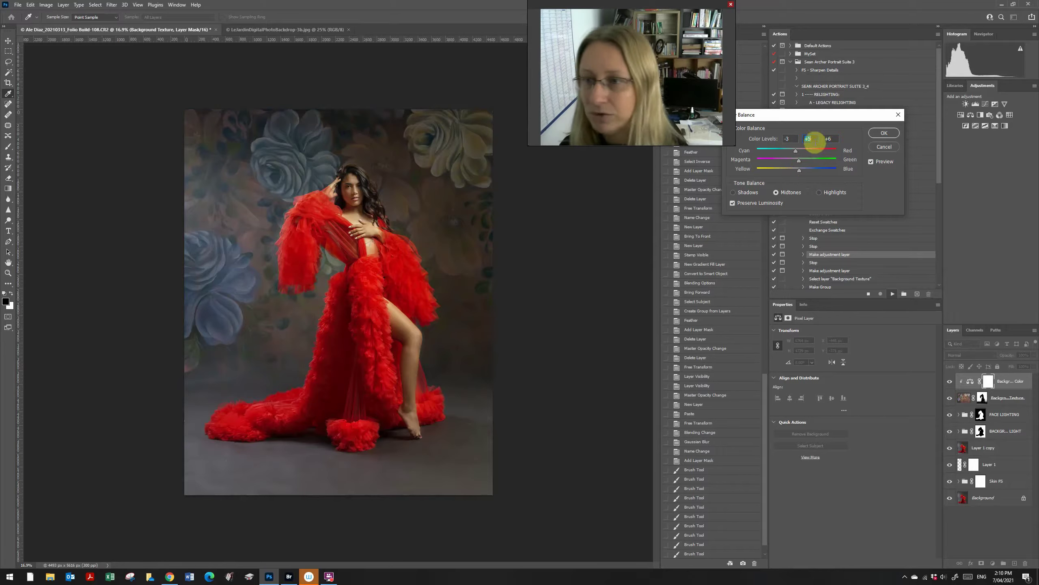
double_click(831, 139)
type("0")
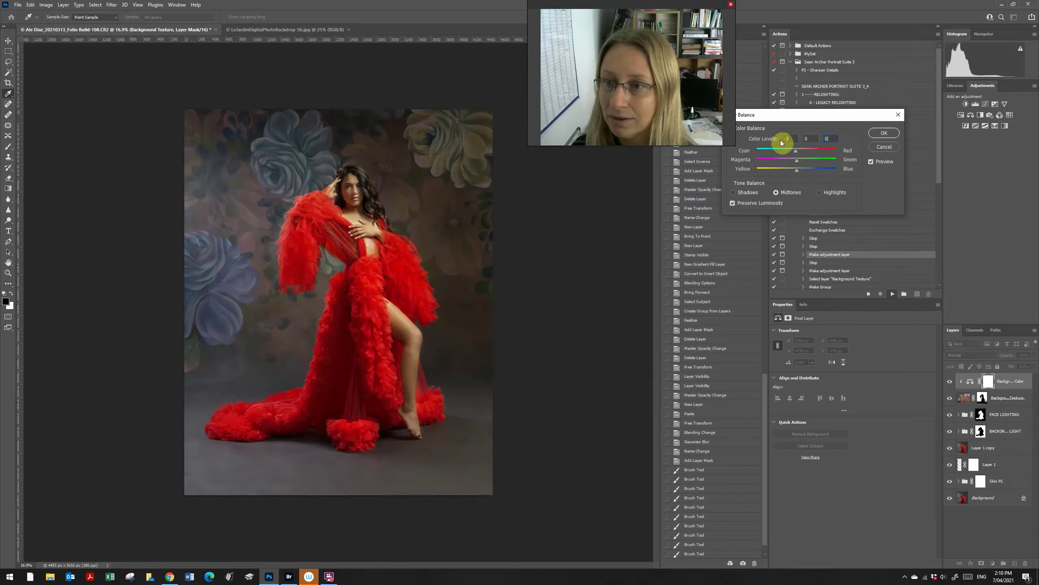
double_click(791, 139)
type("0")
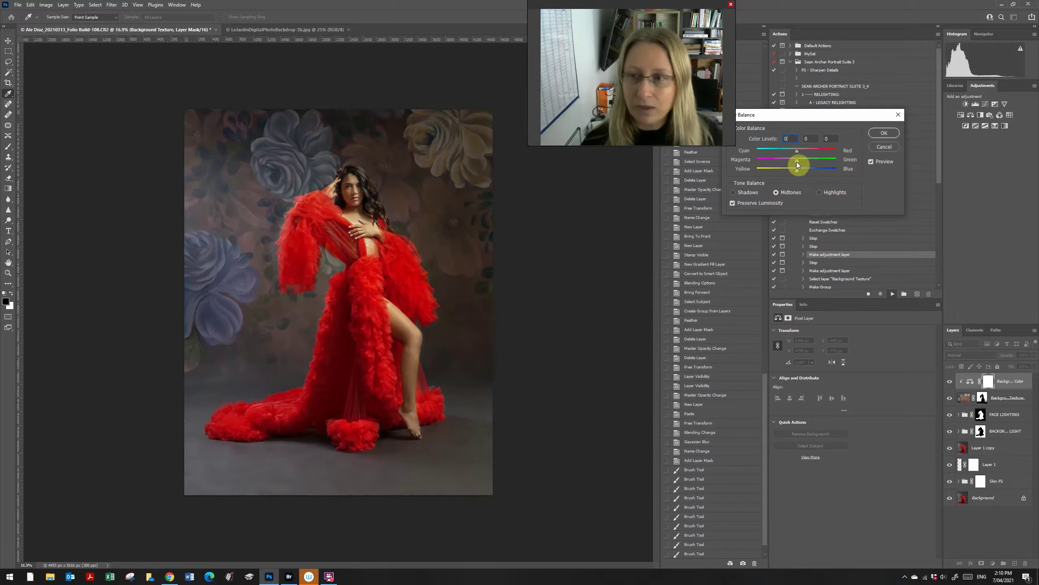
Accept the unchanged color balance and add the action's Background Hue/Saturation layer clipped to the texture.
left_click(884, 132)
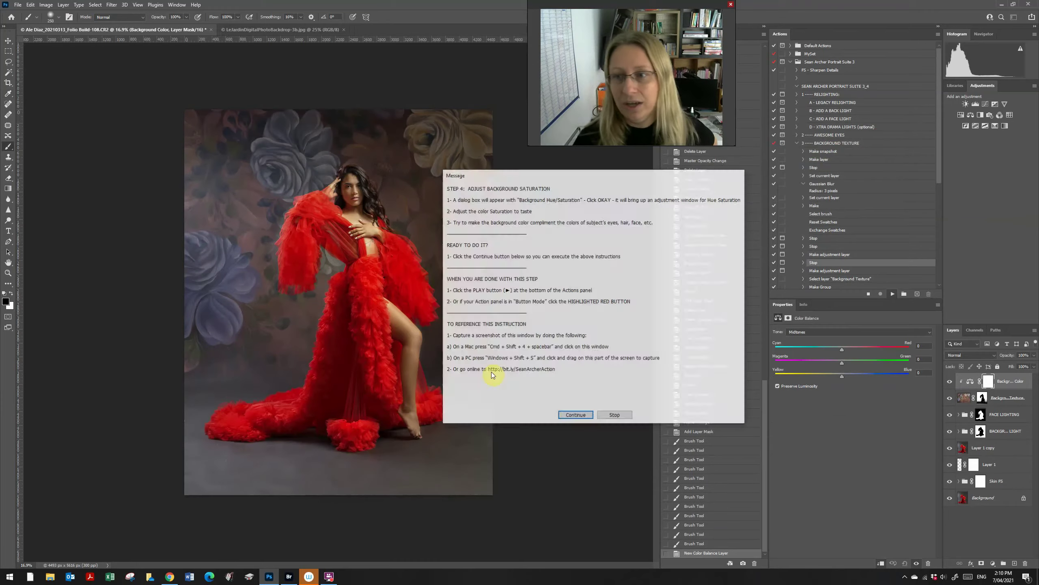
left_click(575, 415)
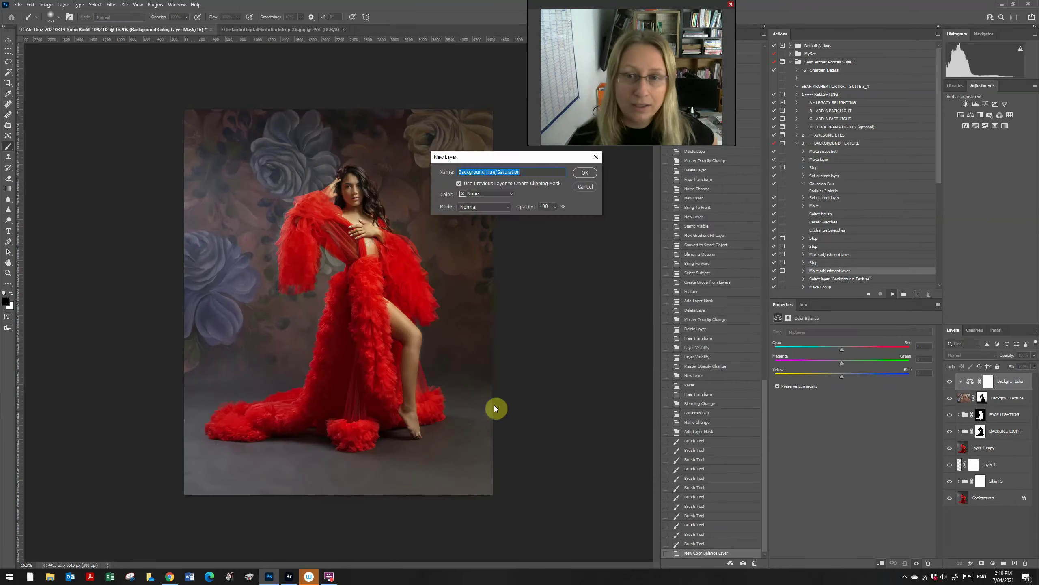
left_click(586, 173)
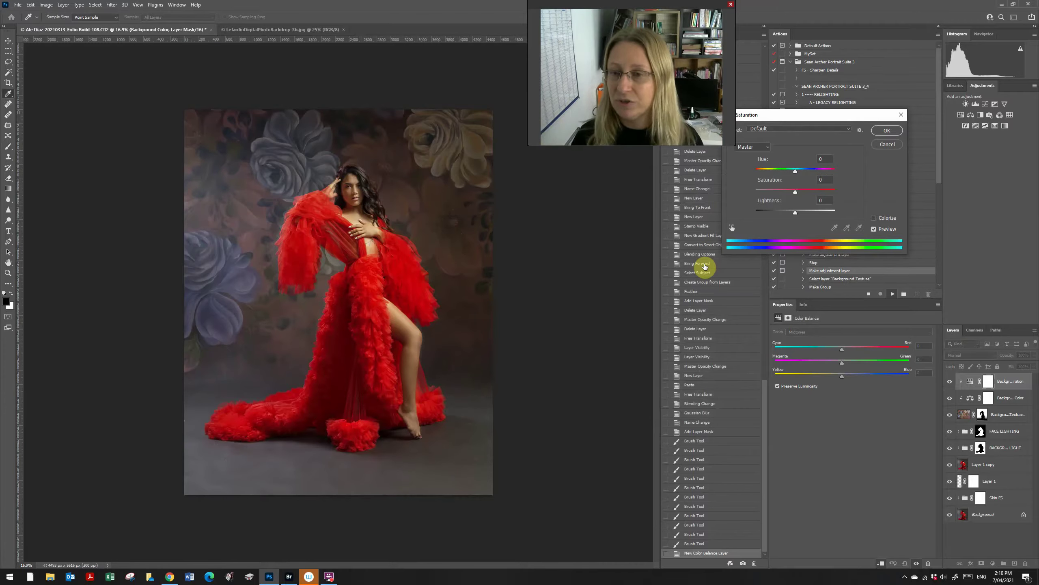
Preview the background texture at -100 saturation, and set its saturation to +2.
left_click_drag(794, 190, 776, 192)
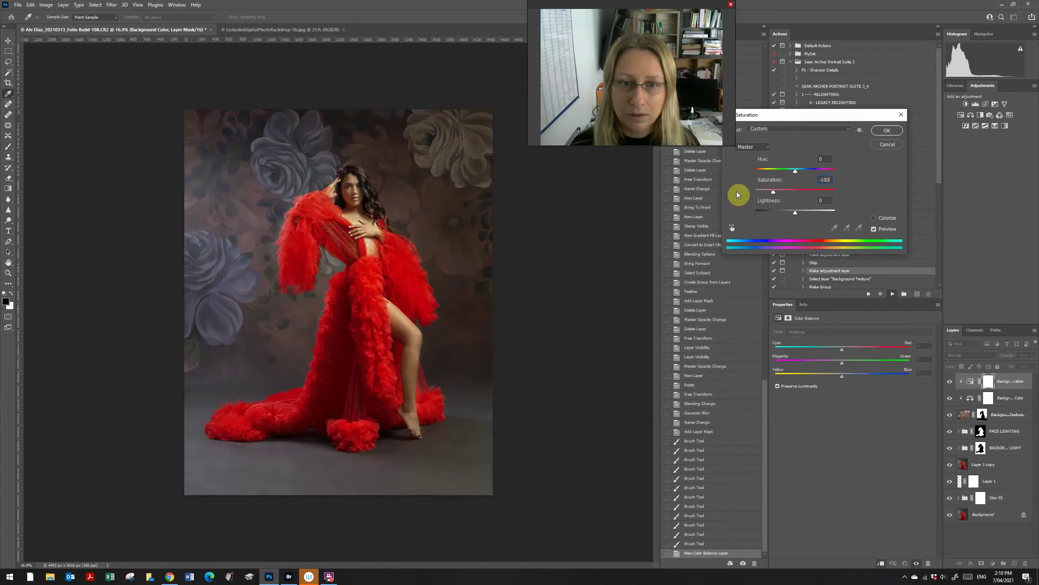
left_click(757, 191)
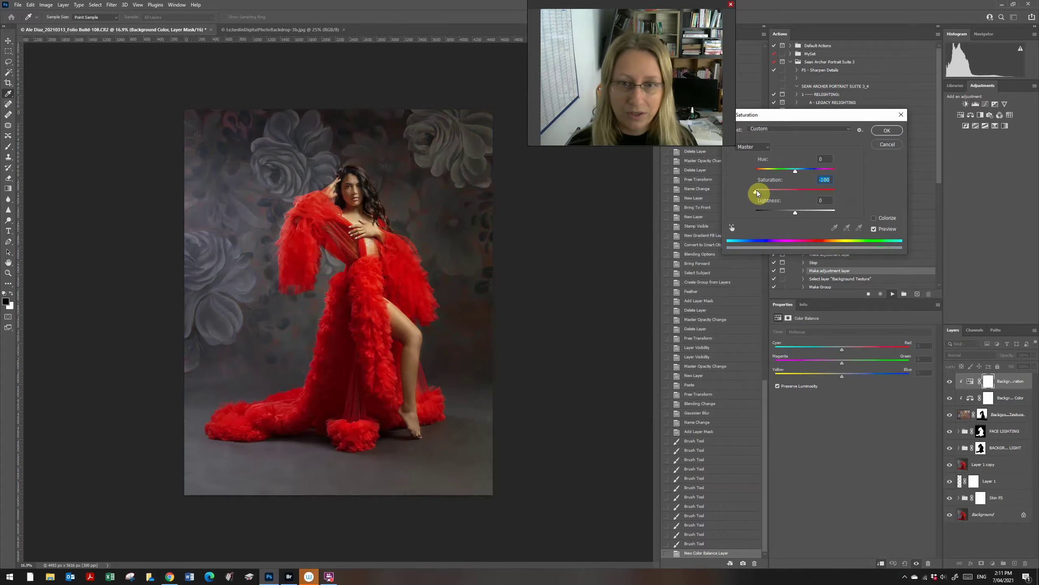
left_click_drag(757, 191, 810, 216)
Set the background texture's hue to -3, try several darker lightness levels, and settle on a lightness of -15.
left_click(794, 174)
left_click(789, 213)
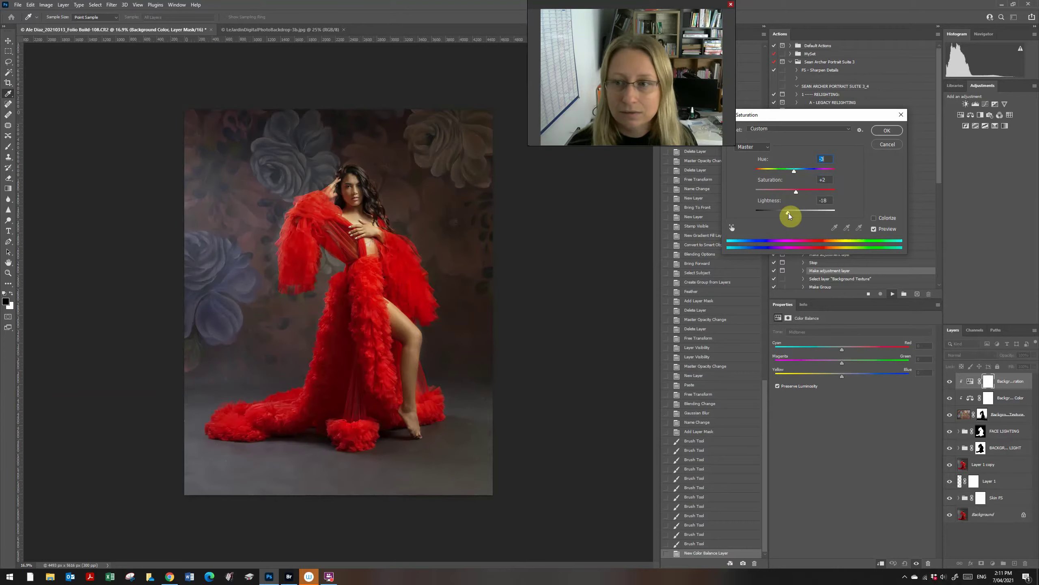
left_click(777, 213)
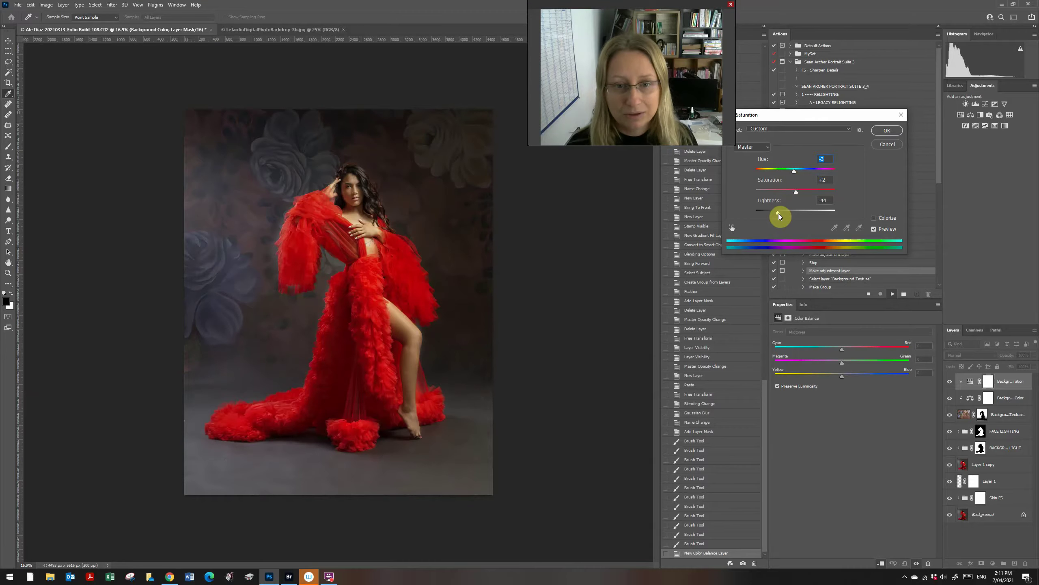
left_click_drag(780, 213, 793, 216)
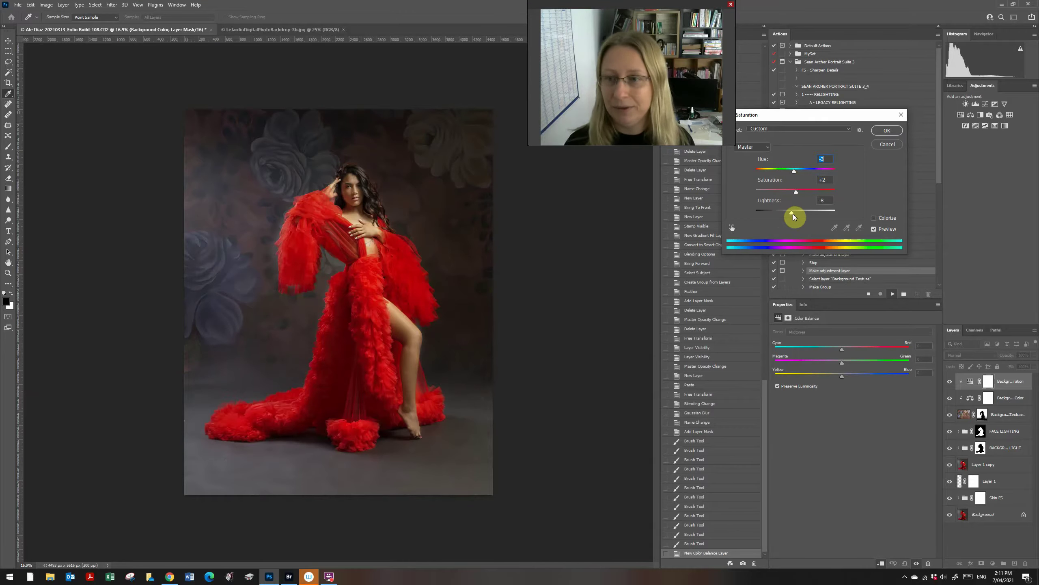
left_click(789, 213)
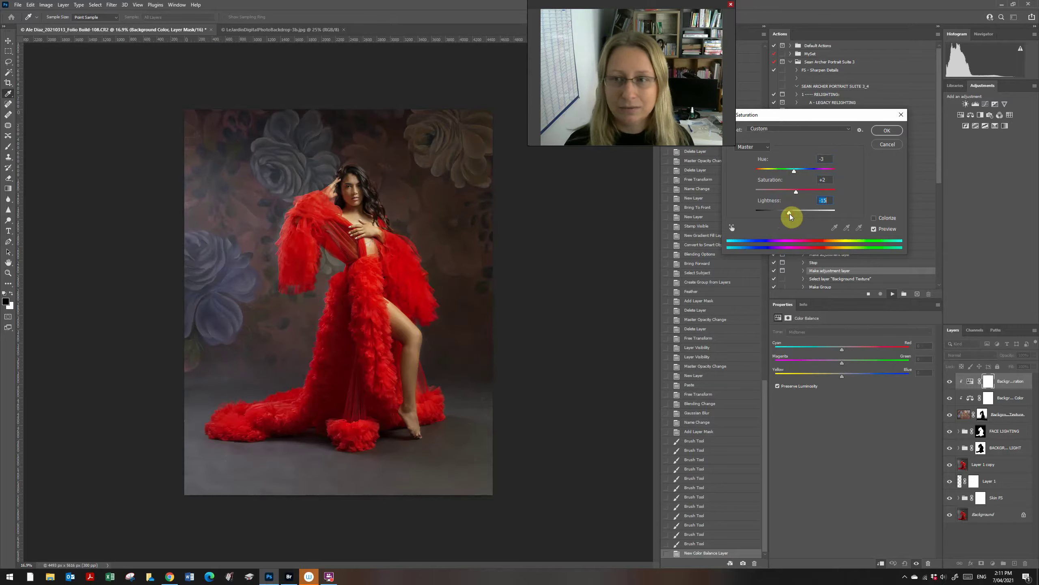
Accept the Hue/Saturation and group blending dialogs, and finish the BACKGROUND TEXTURE action.
left_click(886, 132)
left_click(534, 389)
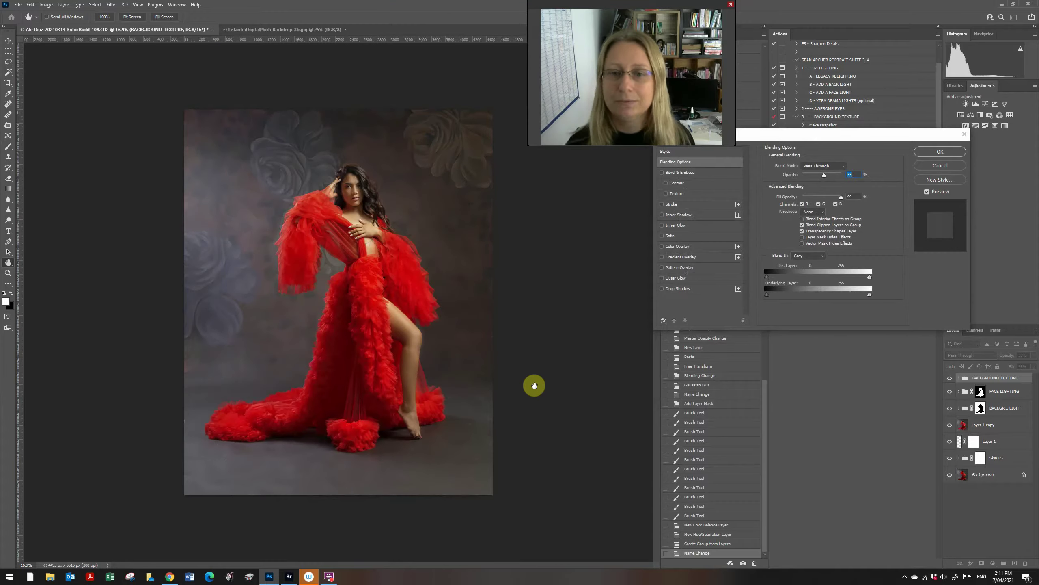
left_click(948, 148)
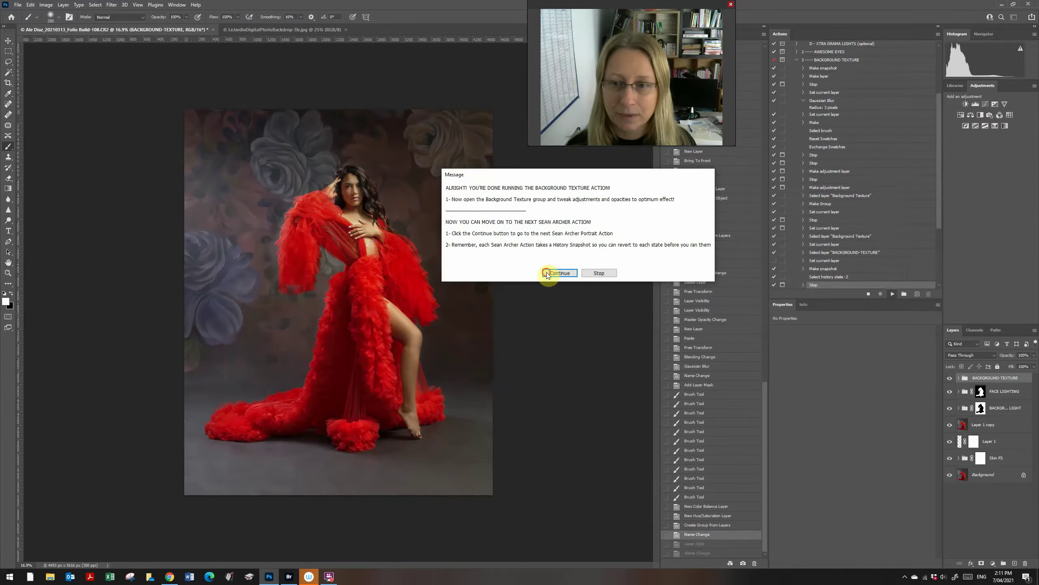
left_click(548, 273)
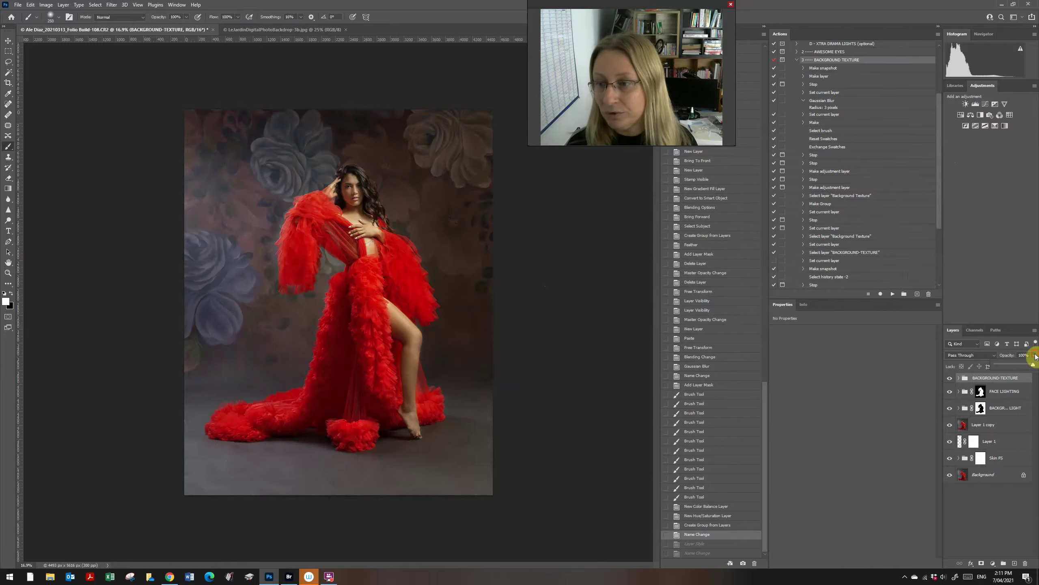
Lower the BACKGROUND-TEXTURE group's opacity to about 78%.
left_click_drag(1033, 364, 1020, 365)
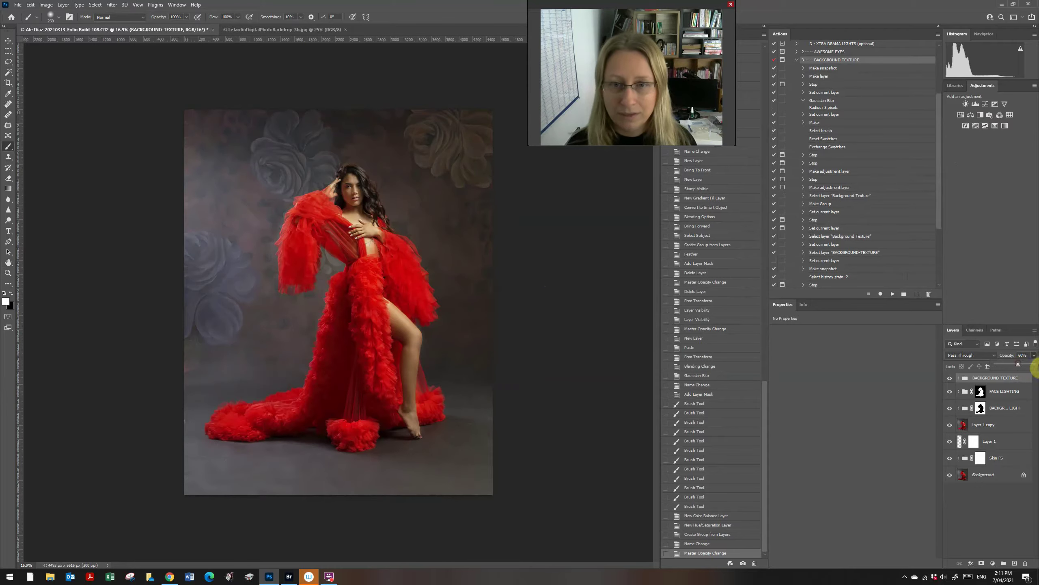
left_click_drag(1033, 364, 1020, 366)
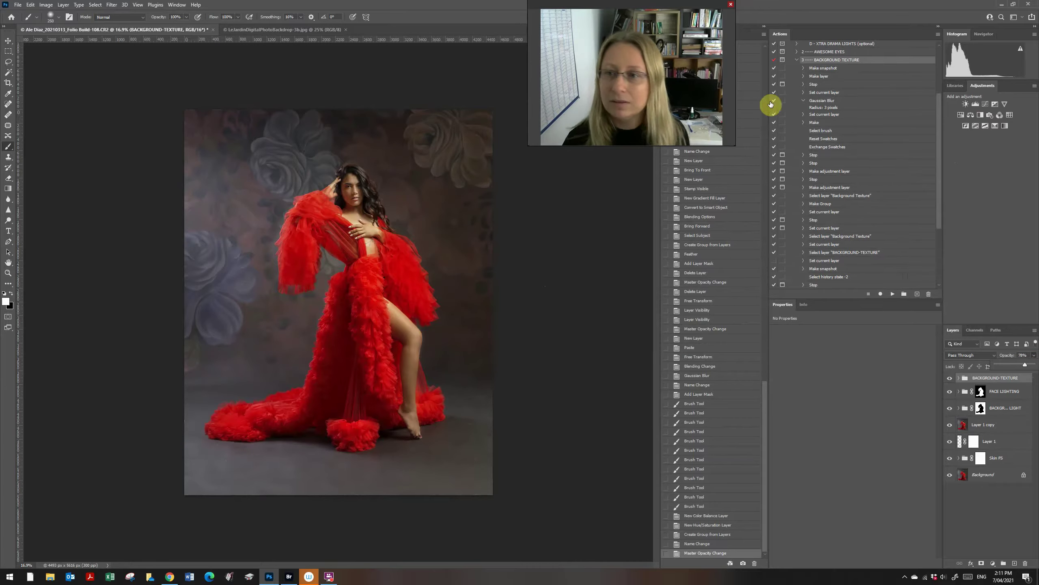
Collapse the BACKGROUND TEXTURE action and run the SPLIT TONING action.
left_click(796, 61)
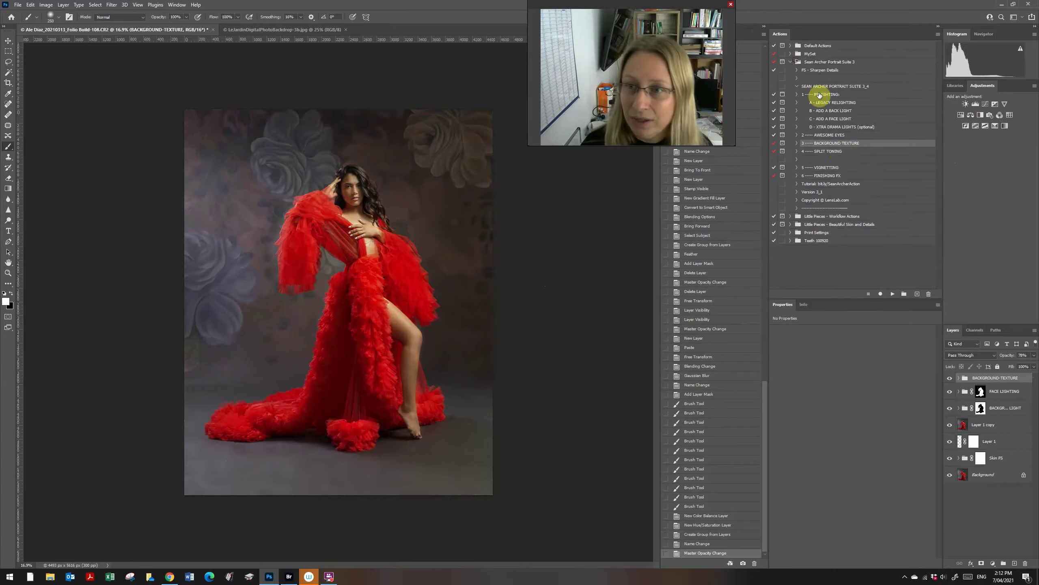
left_click(840, 153)
left_click(892, 294)
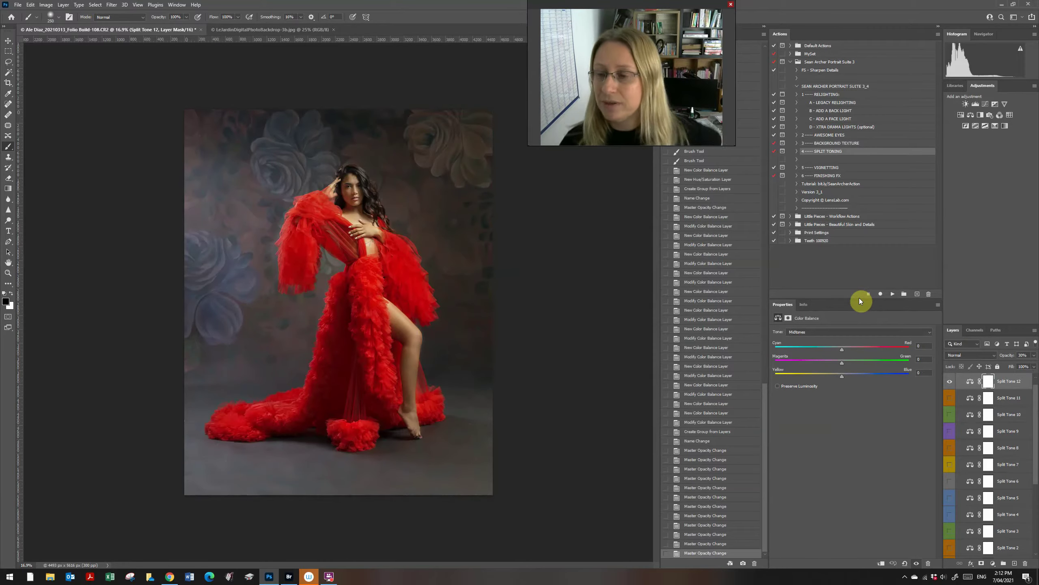
Hide Split Tone 12 and preview the split tone layers from 11 down to 7 one at a time, leaving each hidden.
left_click(950, 381)
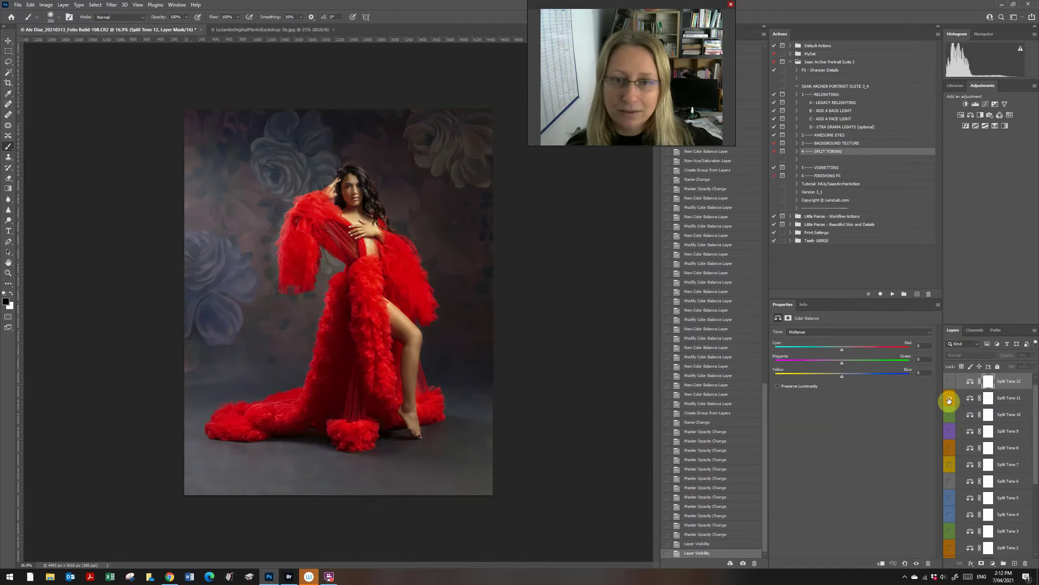
left_click(950, 415)
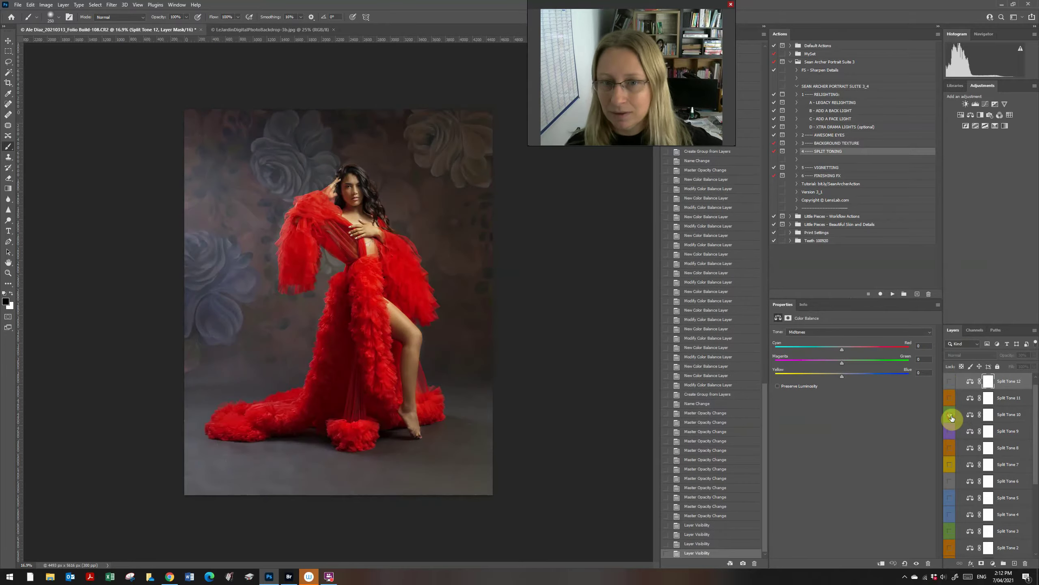
left_click(950, 415)
left_click(950, 431)
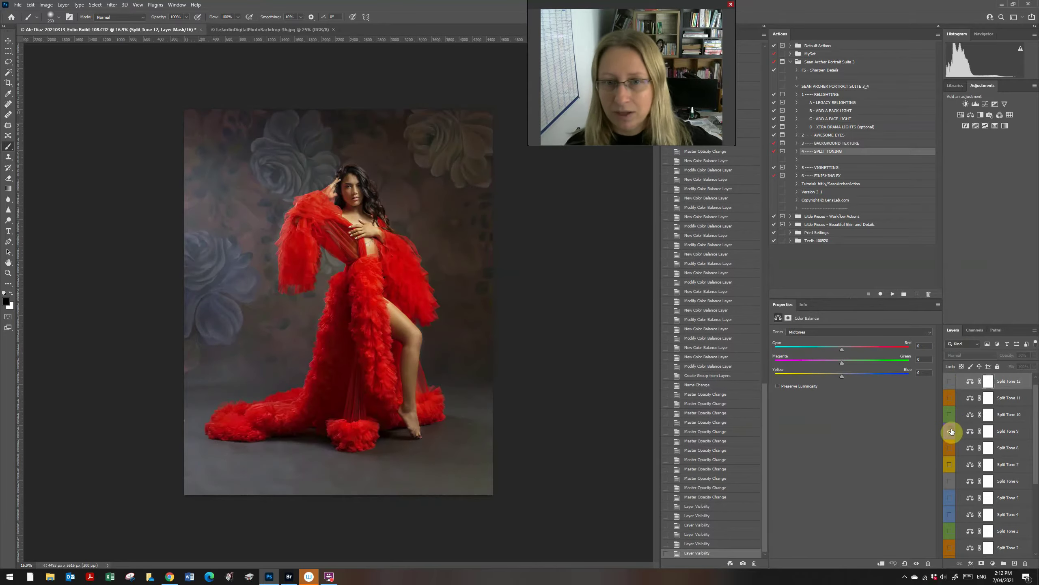
left_click(950, 431)
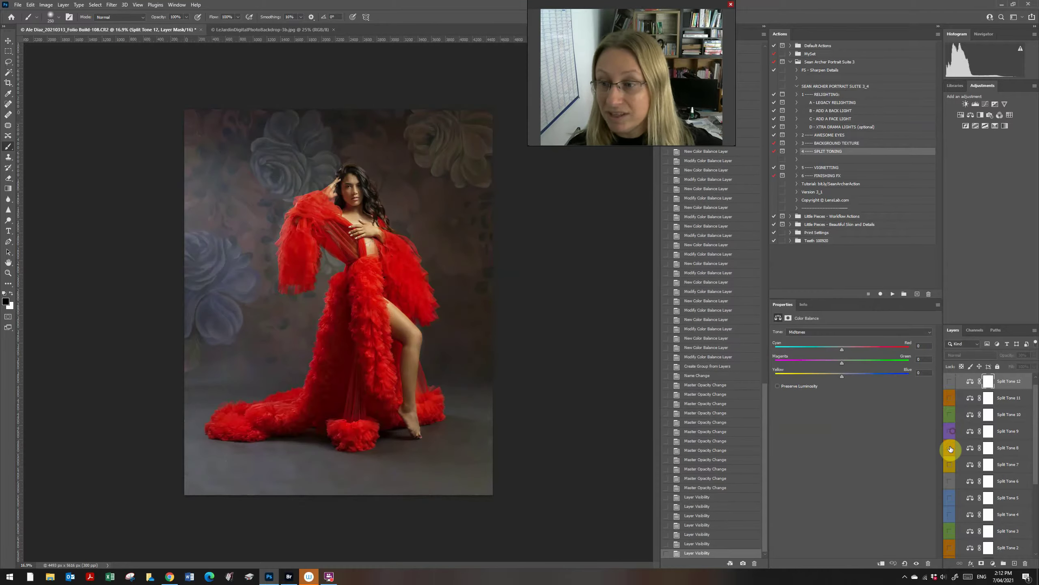
left_click(950, 447)
left_click(950, 447)
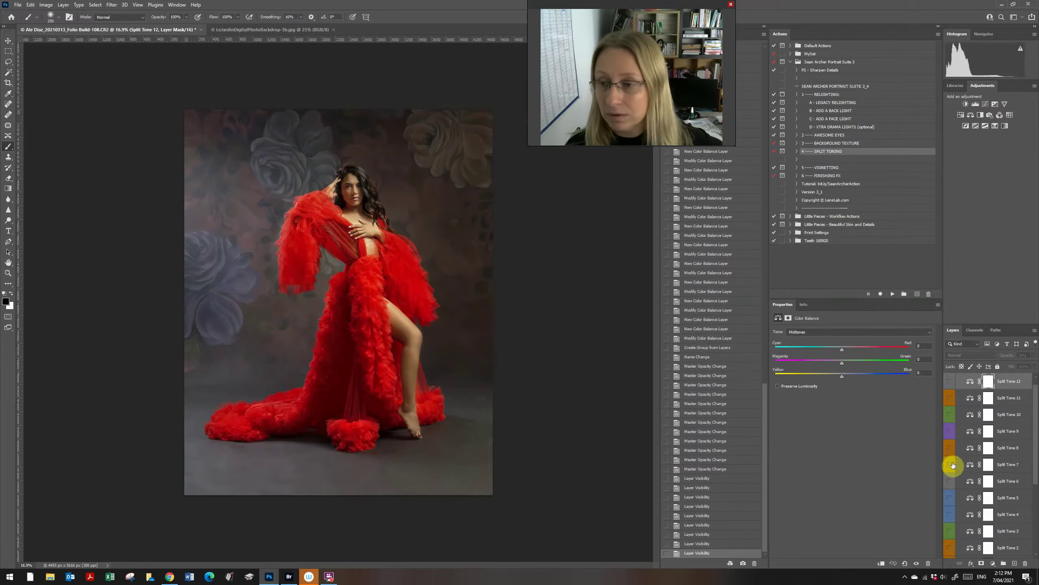
left_click(950, 465)
scroll(951, 465, "down", 3)
left_click(950, 415)
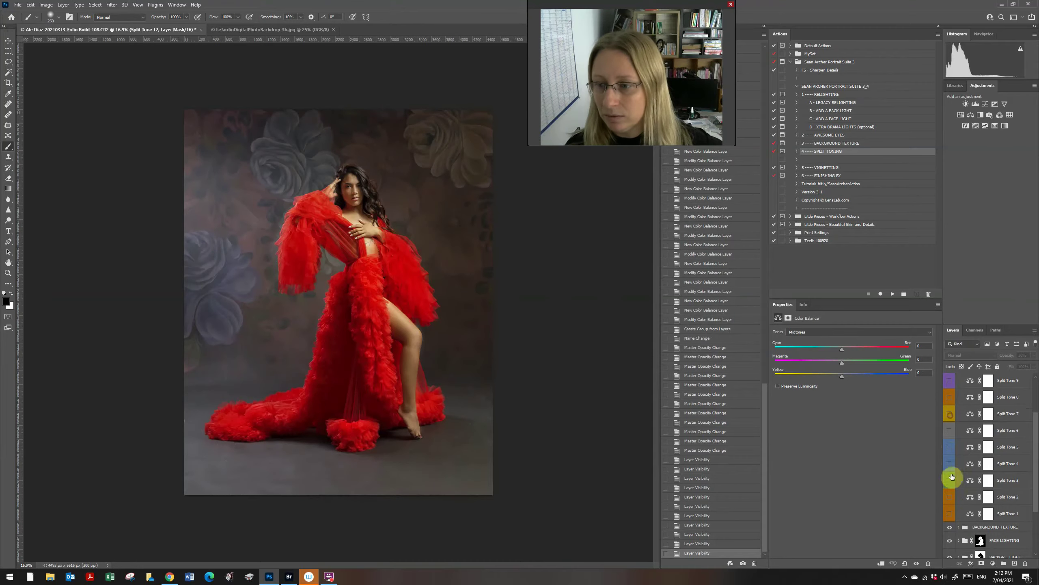
Preview Split Tones 2, 1, 4, 5 and 6 on the portrait, and hide them again.
left_click(950, 497)
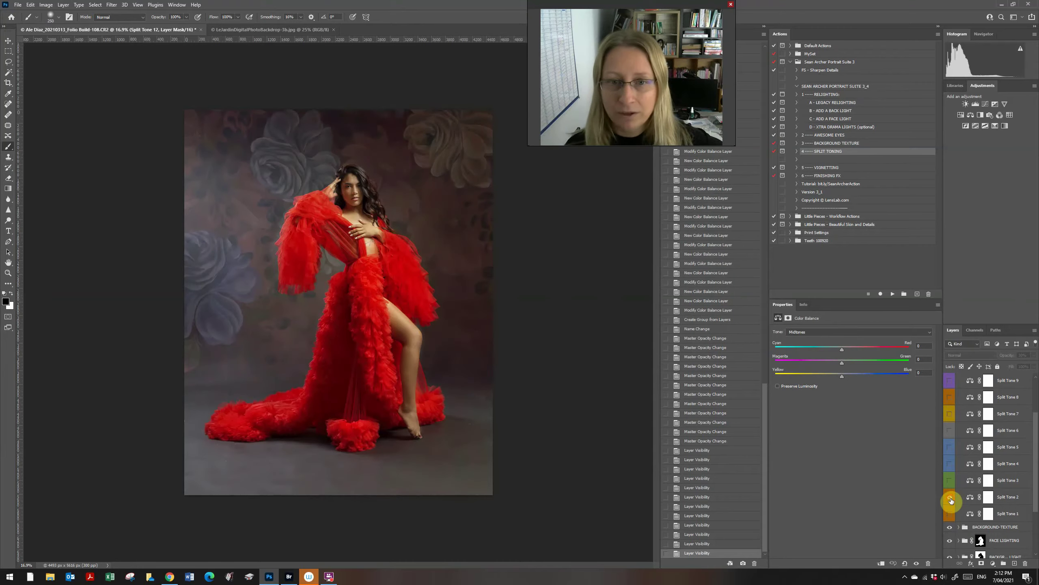
left_click(950, 497)
left_click(950, 514)
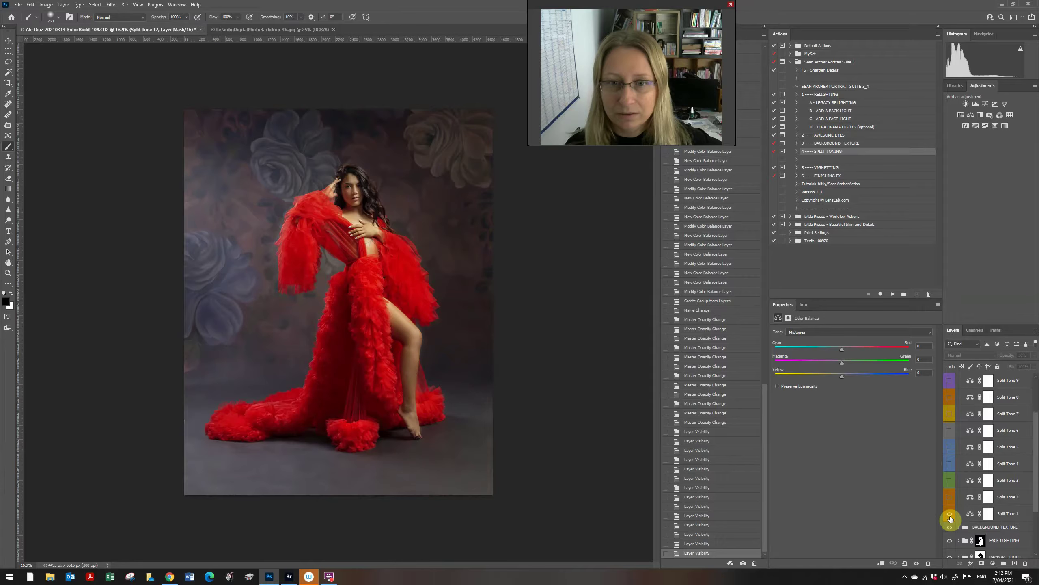
left_click(950, 514)
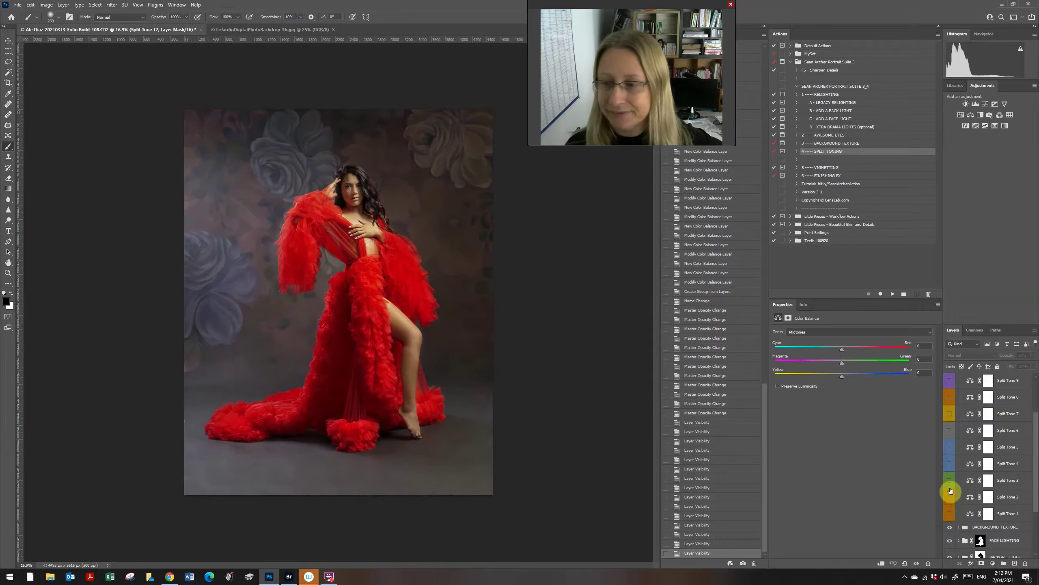
left_click(950, 464)
left_click(950, 464)
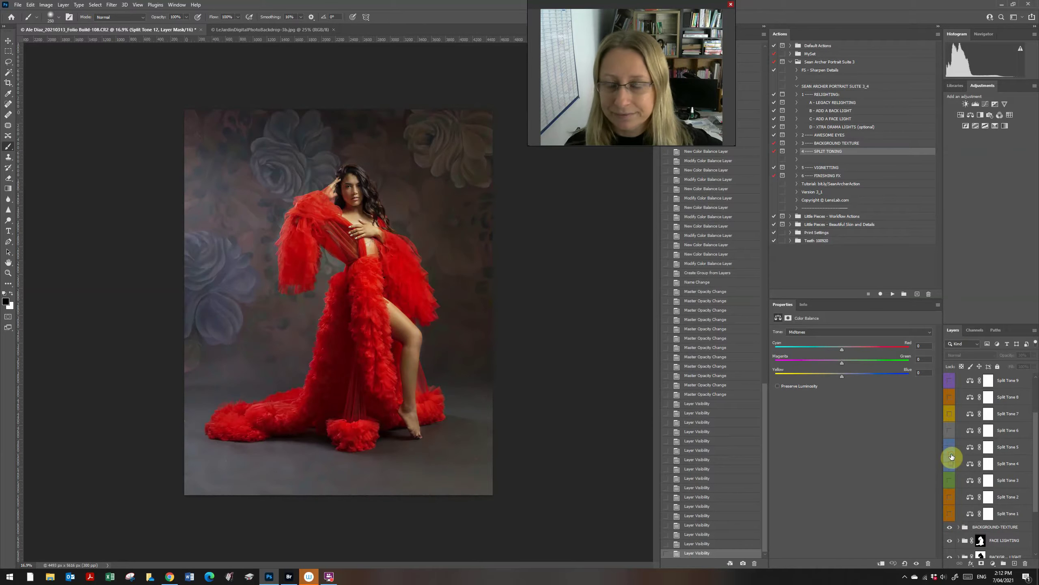
left_click(950, 447)
scroll(952, 449, "up", 1)
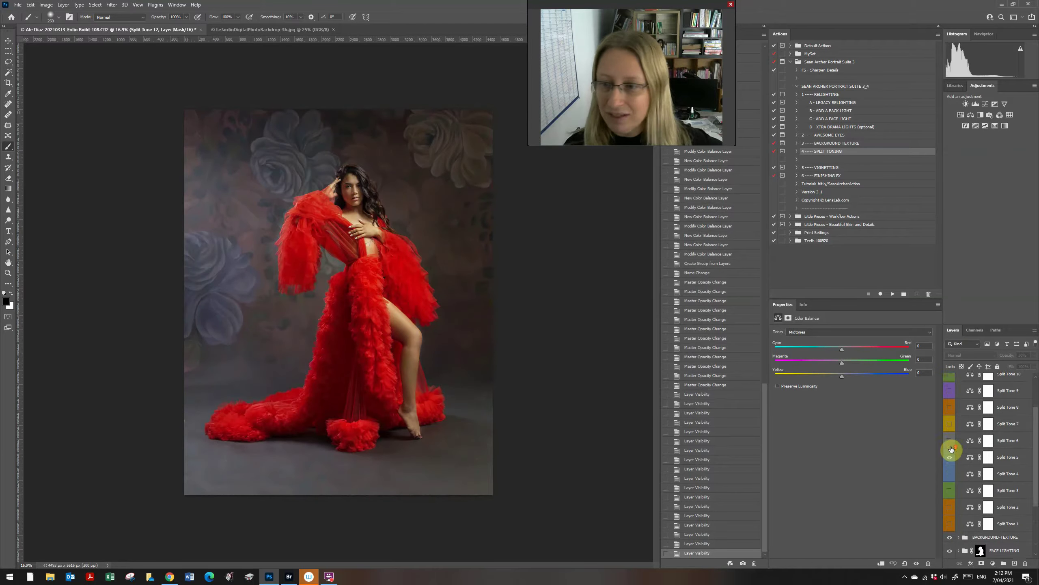
left_click(950, 452)
scroll(951, 457, "up", 3)
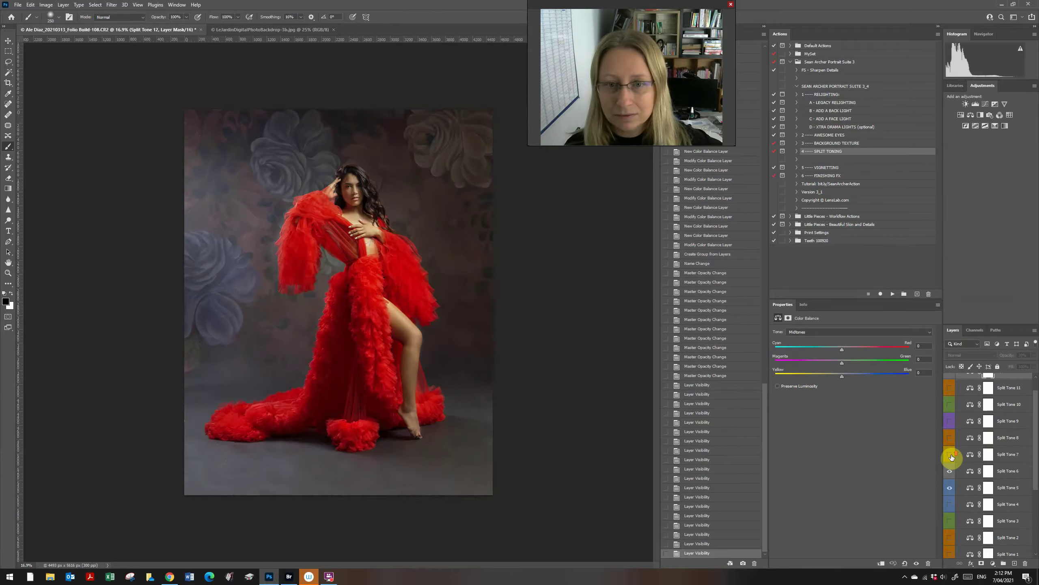
left_click(950, 509)
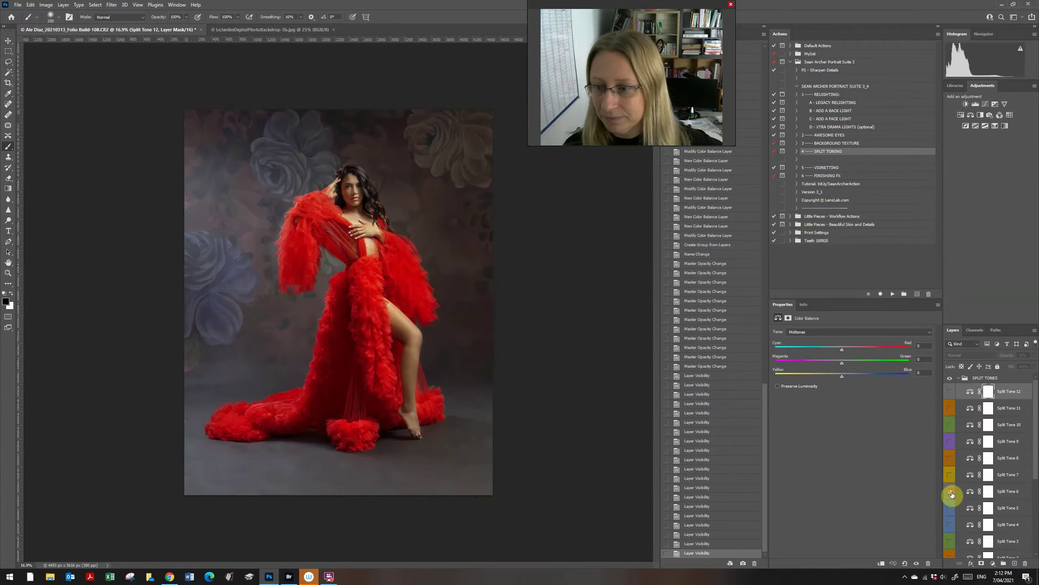
left_click(950, 491)
Show Split Tone 11, collapse the SPLIT TONES group and lower the group's opacity to about 37%.
left_click(950, 409)
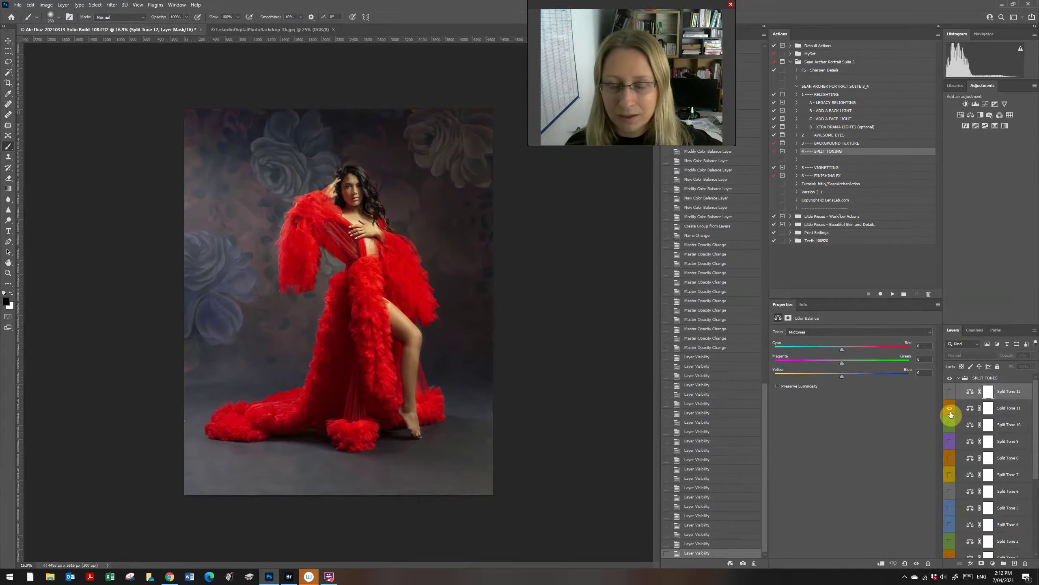
left_click(1007, 408)
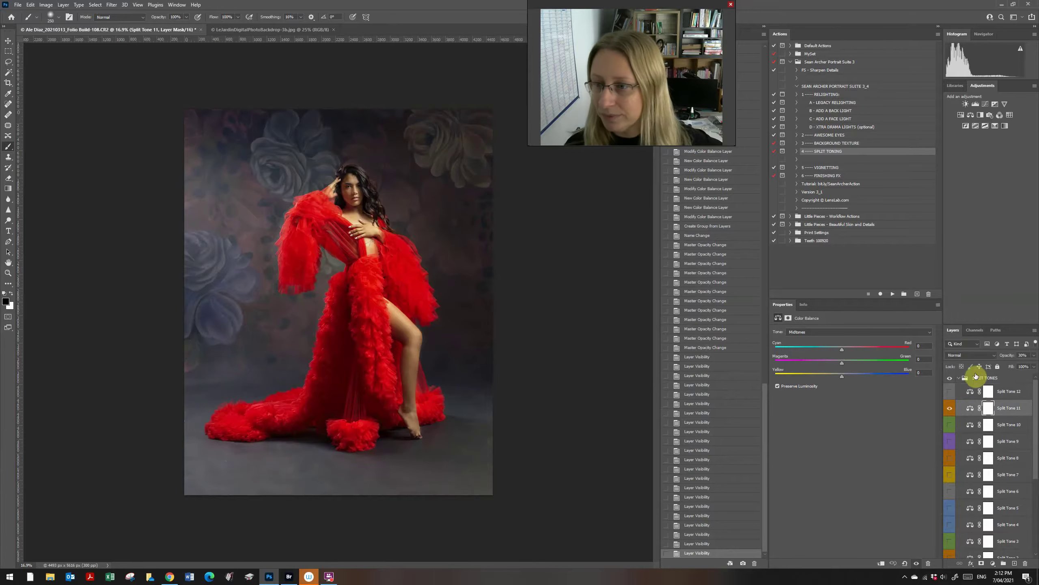
left_click(959, 377)
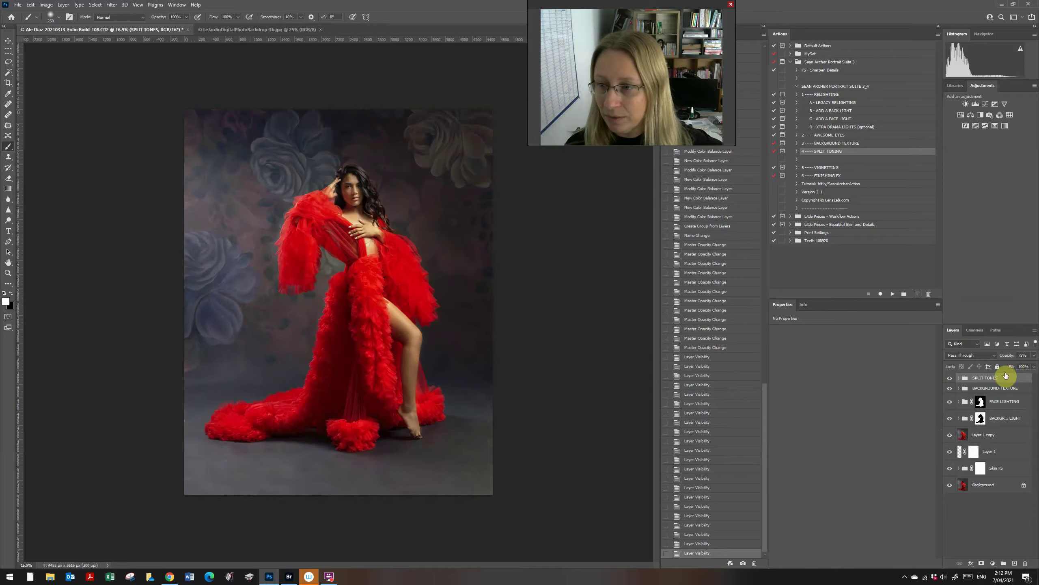
left_click(1034, 355)
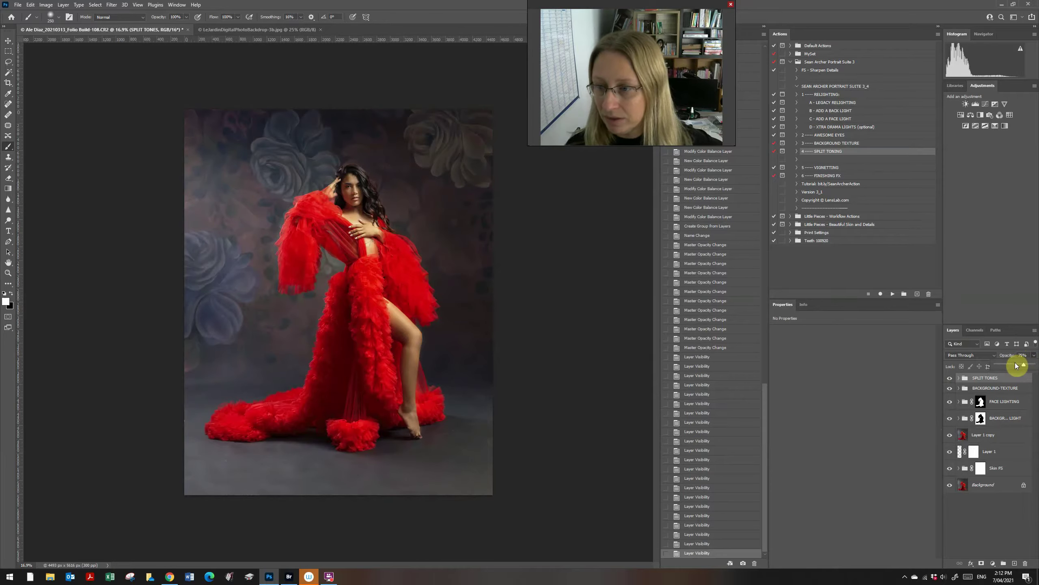
left_click(1017, 365)
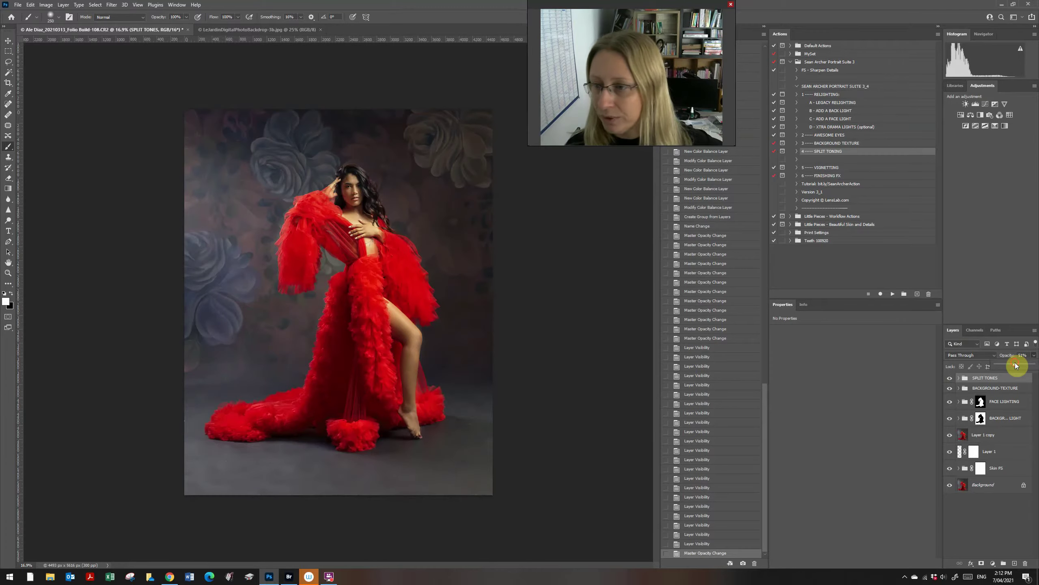
left_click_drag(1017, 365, 1008, 365)
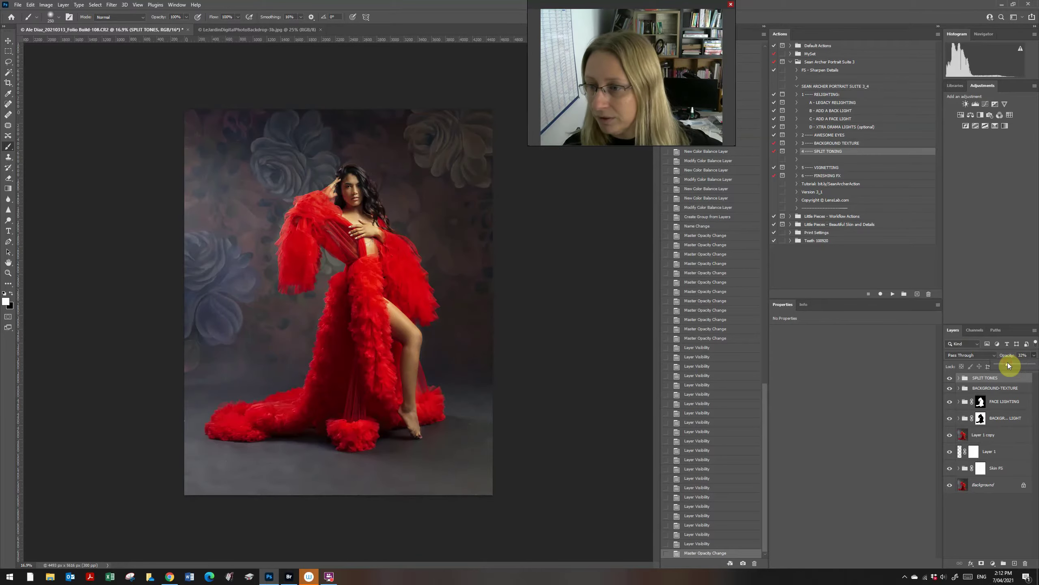
Compare the portrait with and without the SPLIT TONES group, and run the VIGNETTING action.
left_click(950, 378)
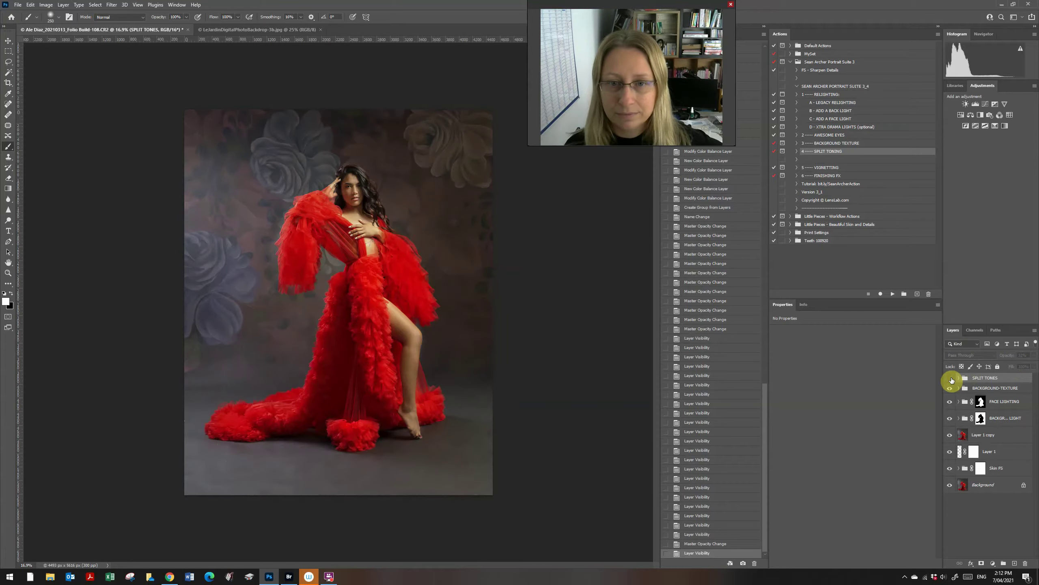
left_click(951, 378)
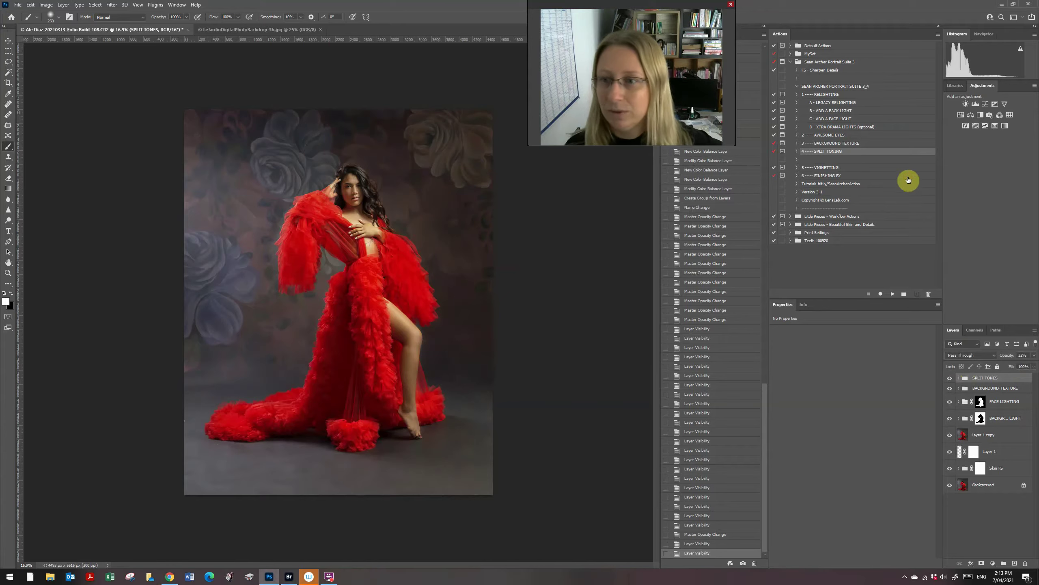
left_click(843, 168)
left_click(890, 295)
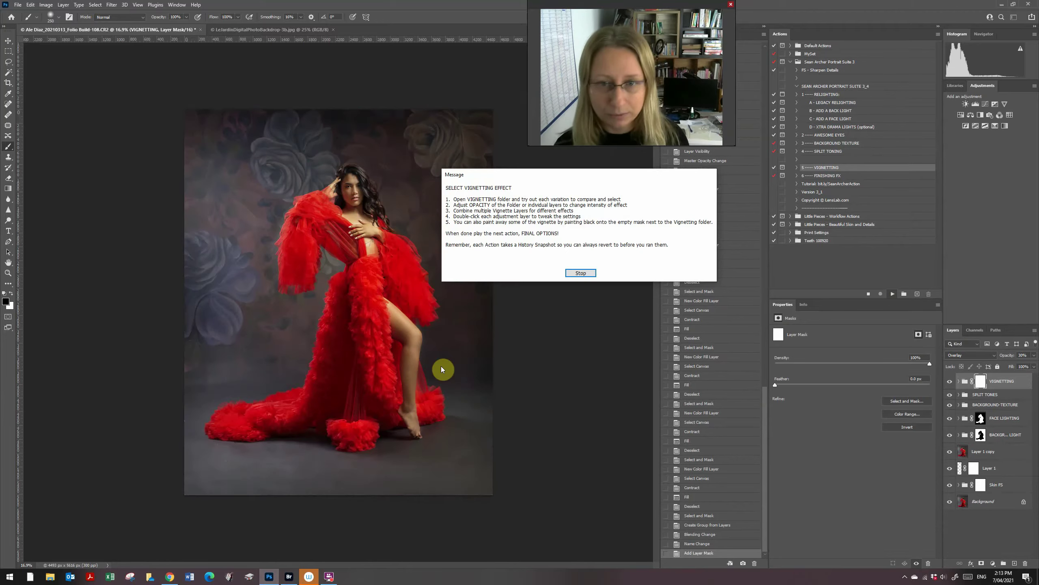
left_click(591, 273)
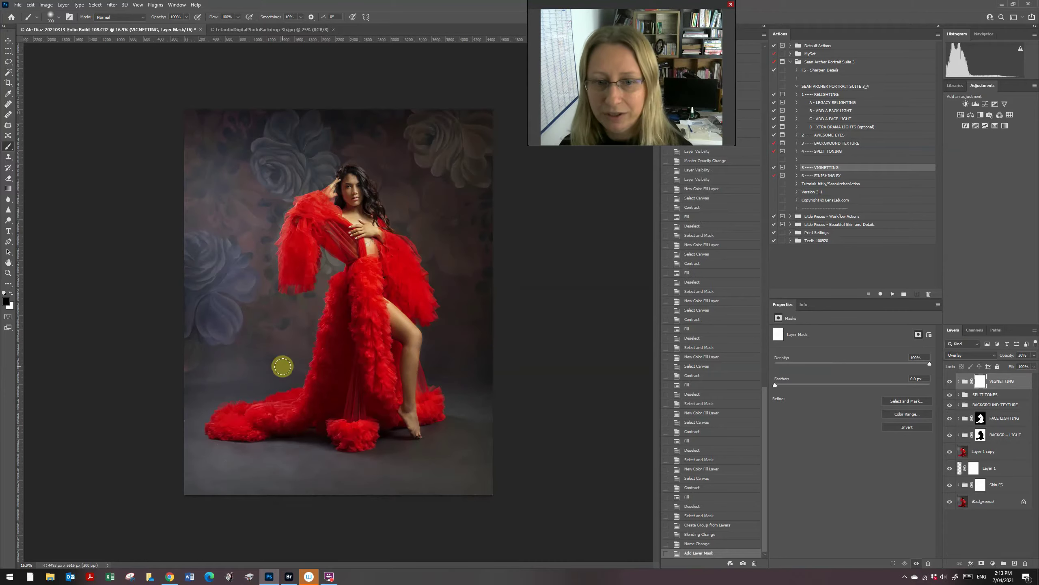
Paint a broad diagonal black band from upper left to lower right on the VIGNETTING mask with a much larger brush, and check the effect.
key("bracketright")
key("bracketright")
key("bracketright")
key("bracketright")
key("bracketright")
key("bracketright")
key("bracketright")
key("bracketright")
key("bracketright")
key("bracketright")
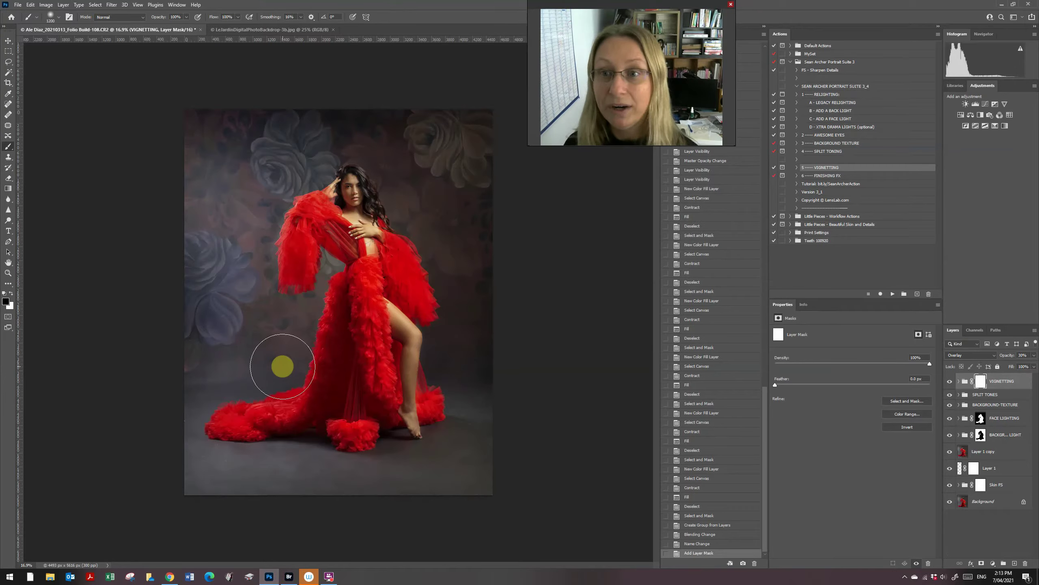
key("bracketright")
key("bracketright")
key("bracketright")
key("bracketright")
key("bracketright")
key("bracketright")
key("bracketright")
key("bracketright")
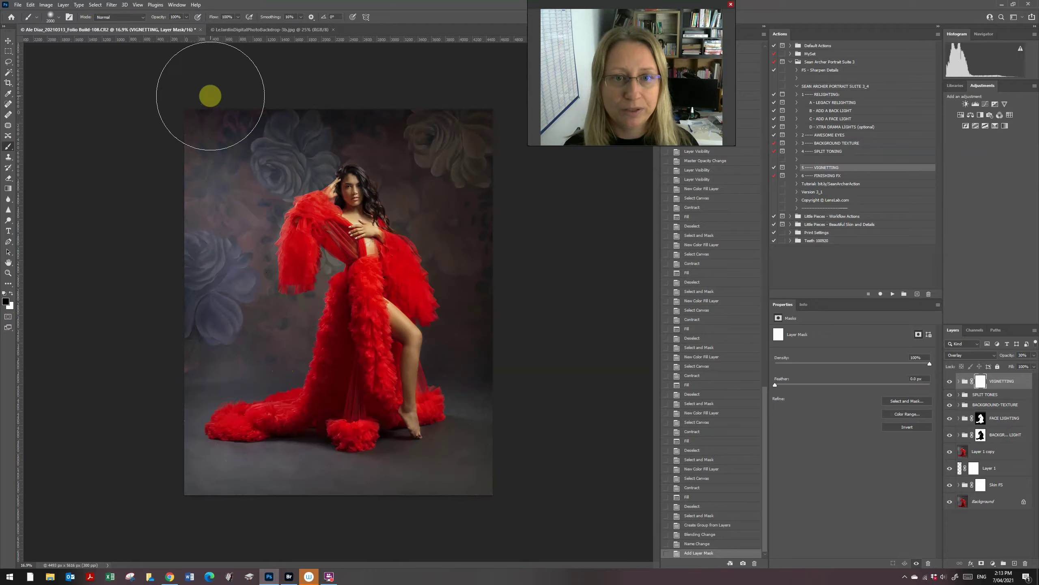
mouse_move(210, 96)
left_mouse_down()
mouse_move(309, 204)
mouse_move(626, 437)
mouse_move(624, 445)
left_mouse_up()
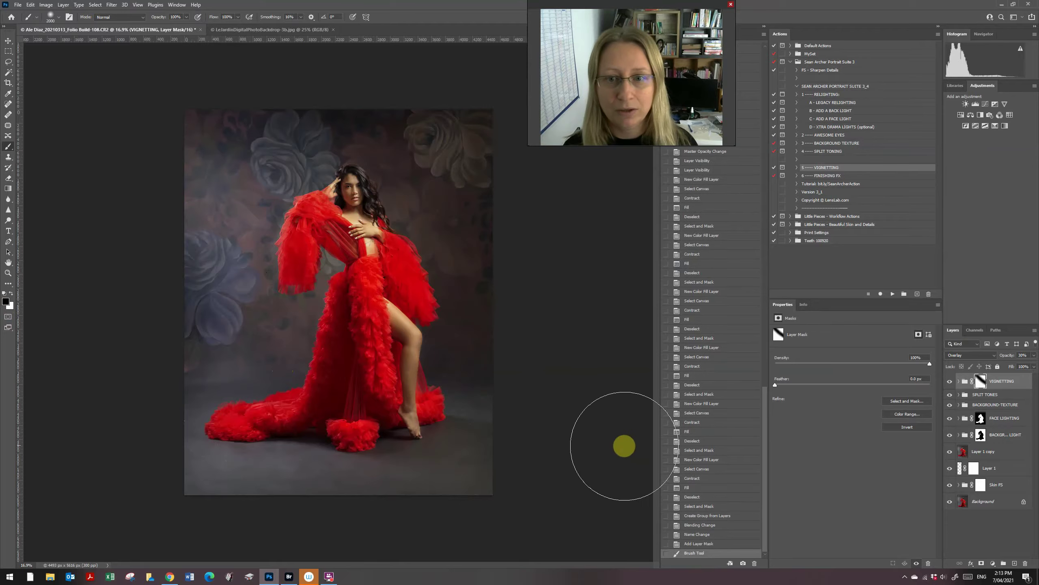
mouse_move(318, 111)
left_mouse_down()
mouse_move(385, 109)
mouse_move(350, 130)
mouse_move(266, 98)
left_mouse_up()
left_click_drag(262, 111, 243, 123)
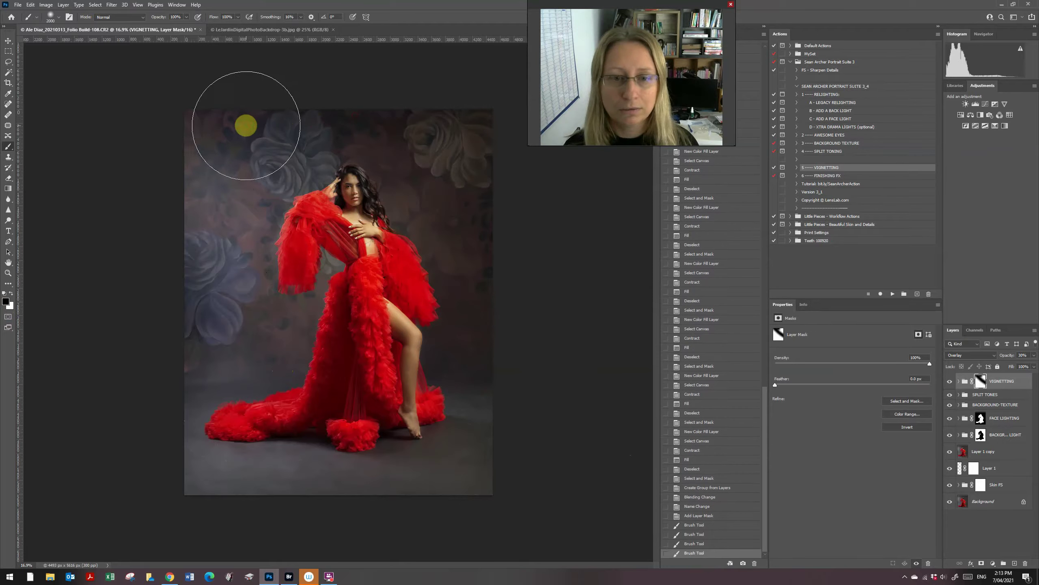
left_click(949, 383)
left_click(949, 383)
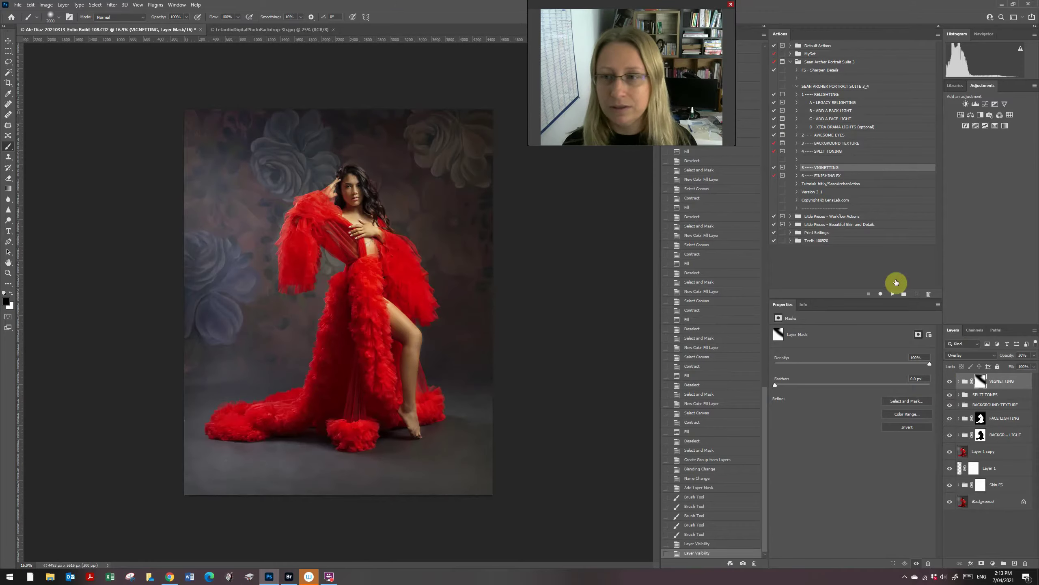
Run the FINISHING FX action through to its end and compare the image with and without the FINISHING FX group.
left_click(840, 175)
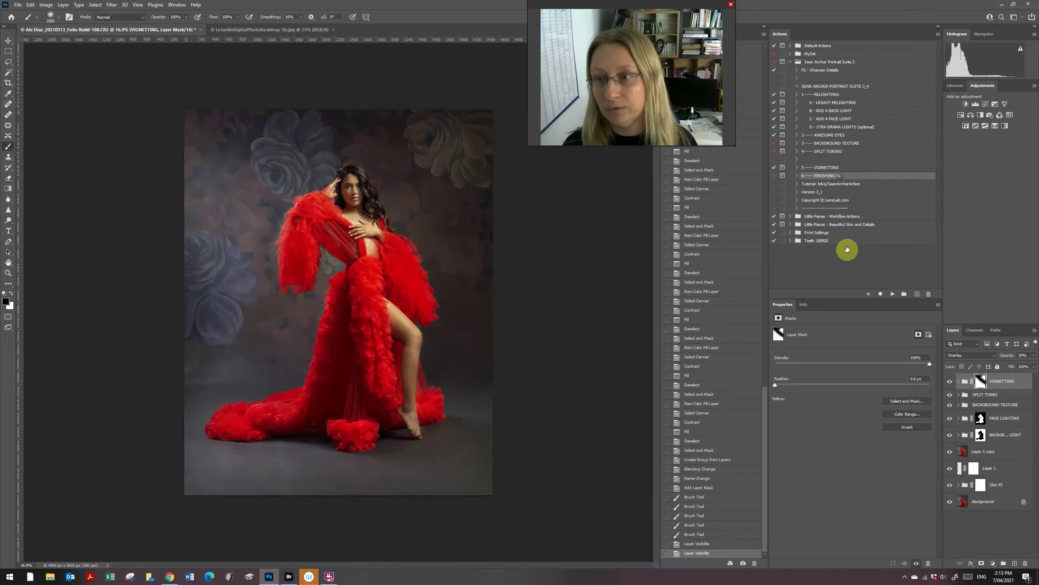
left_click(894, 295)
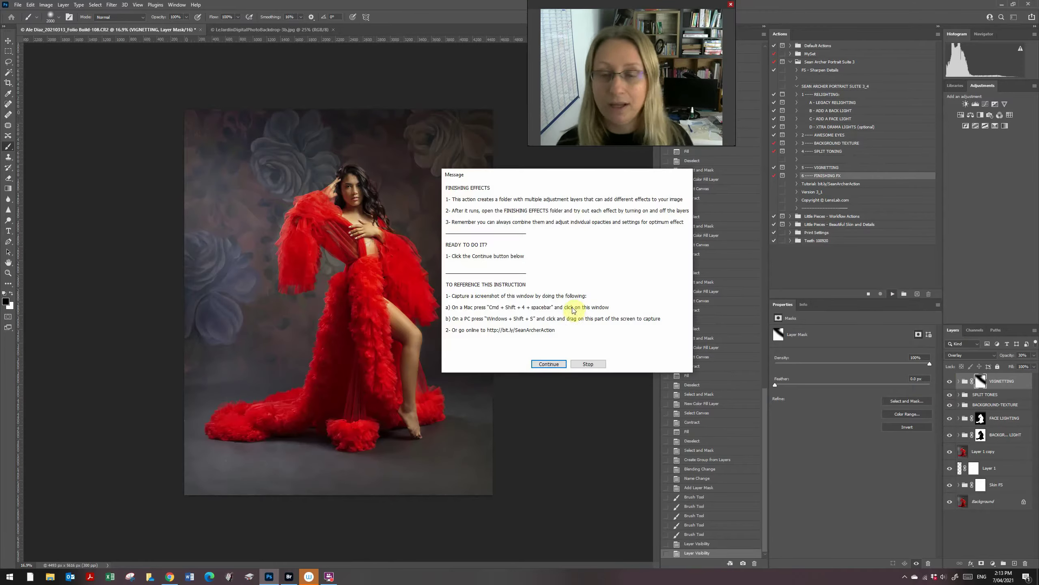
left_click(537, 365)
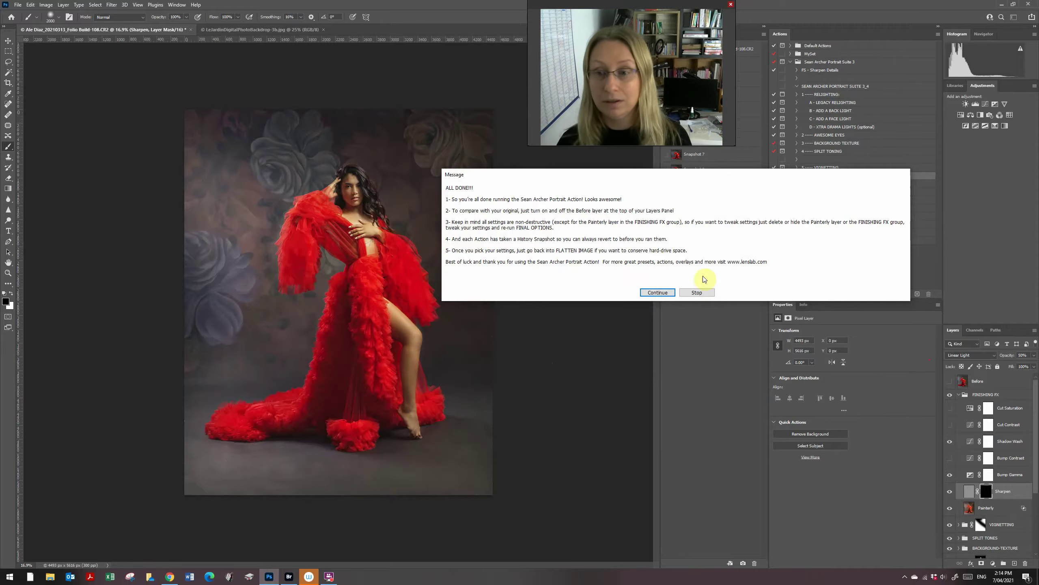
left_click(658, 293)
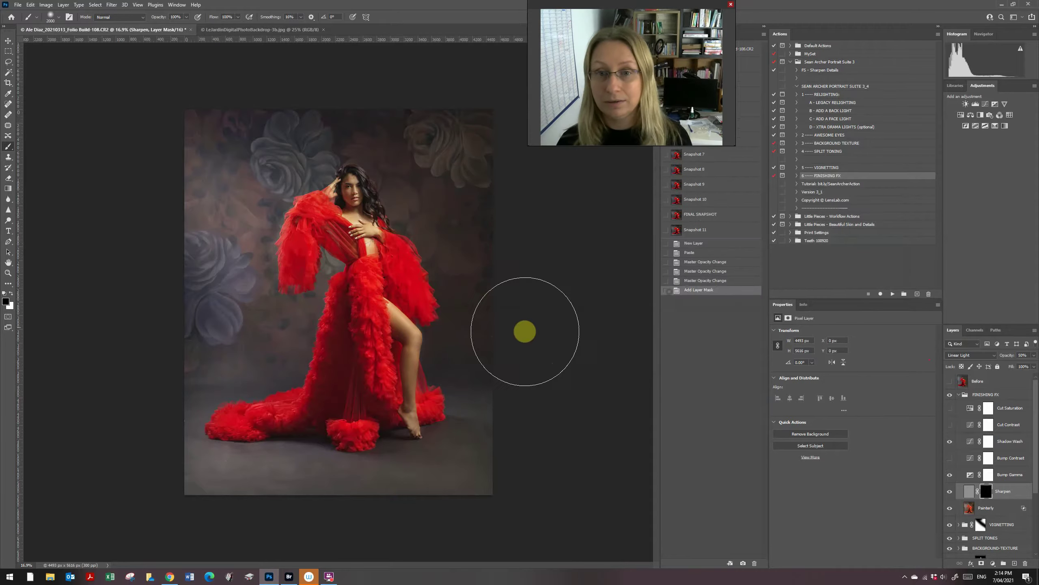
left_click(949, 396)
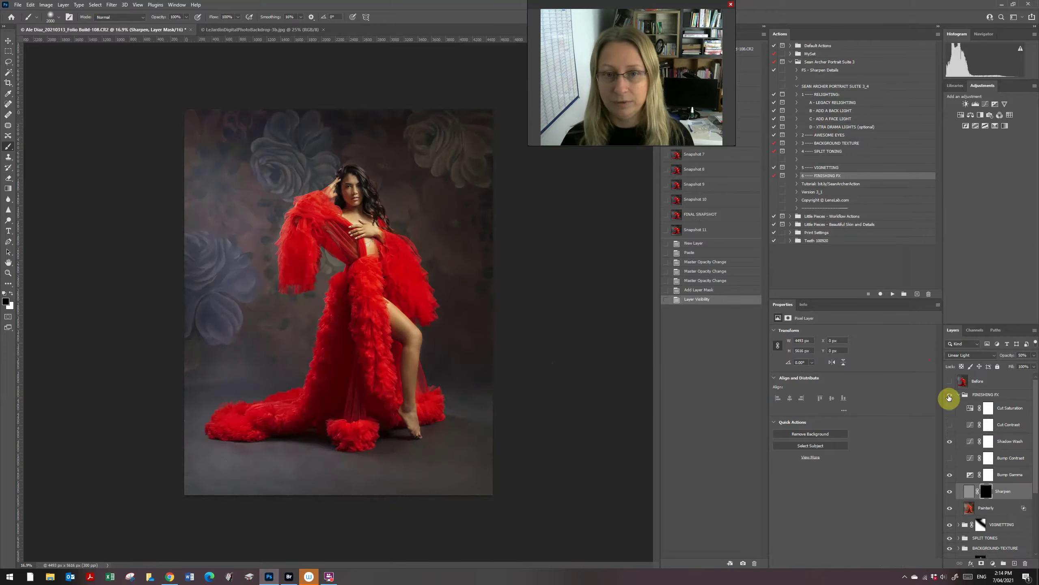
left_click(949, 397)
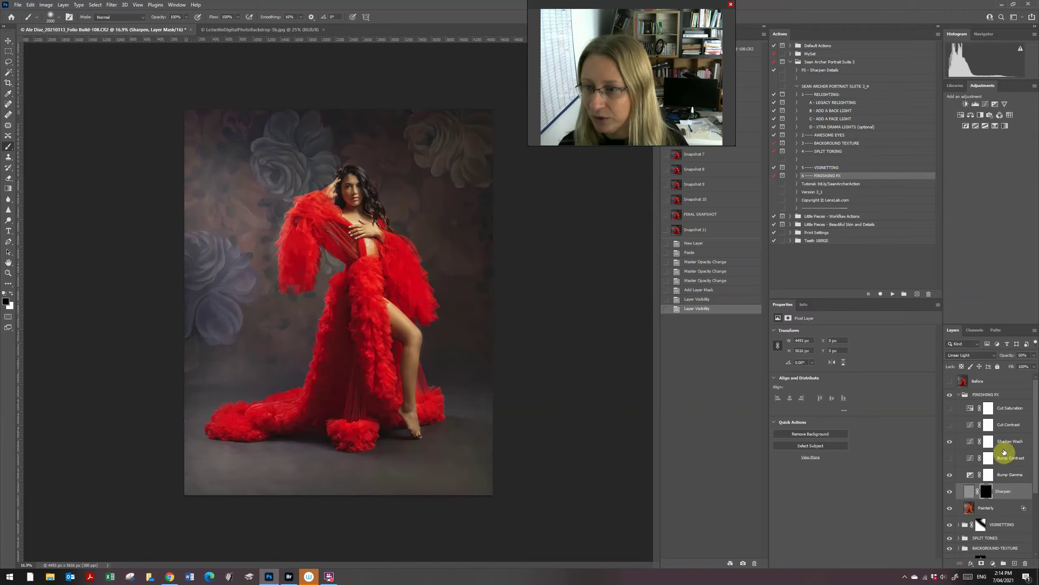
Preview the Shadow Wash layer off and on, and raise its opacity to about 55%.
left_click(603, 447)
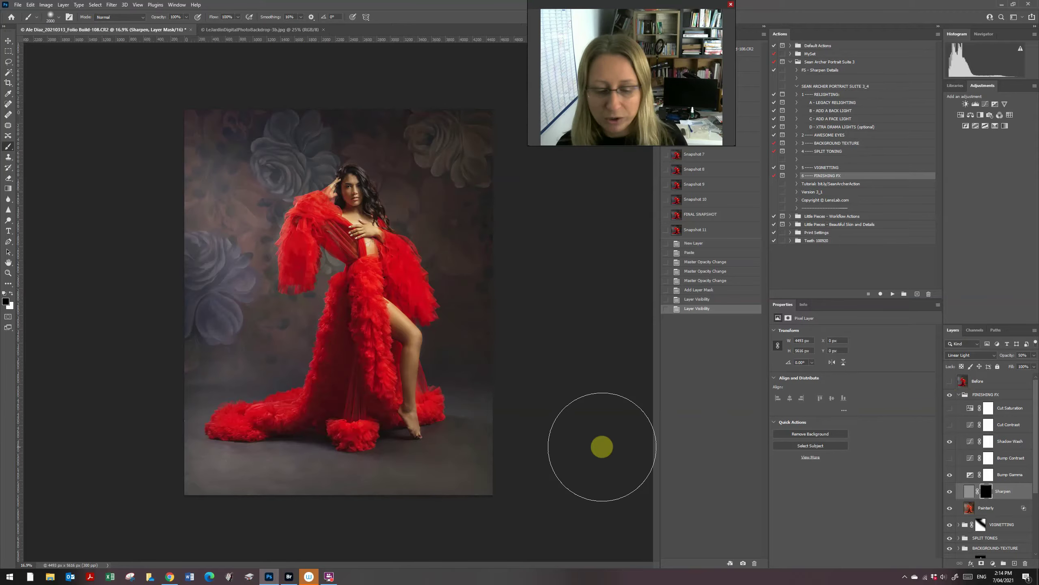
left_click(950, 442)
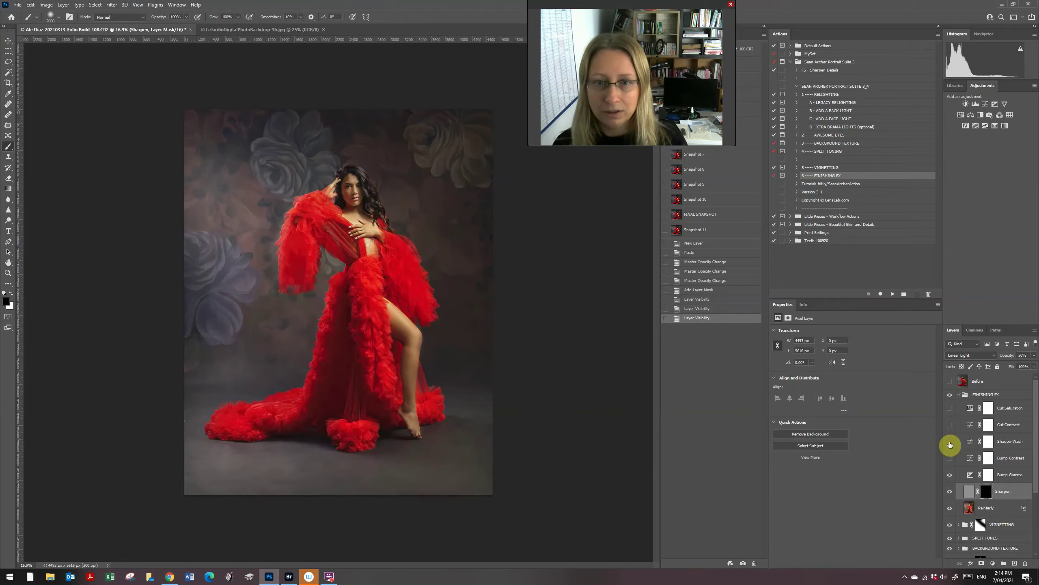
left_click(950, 441)
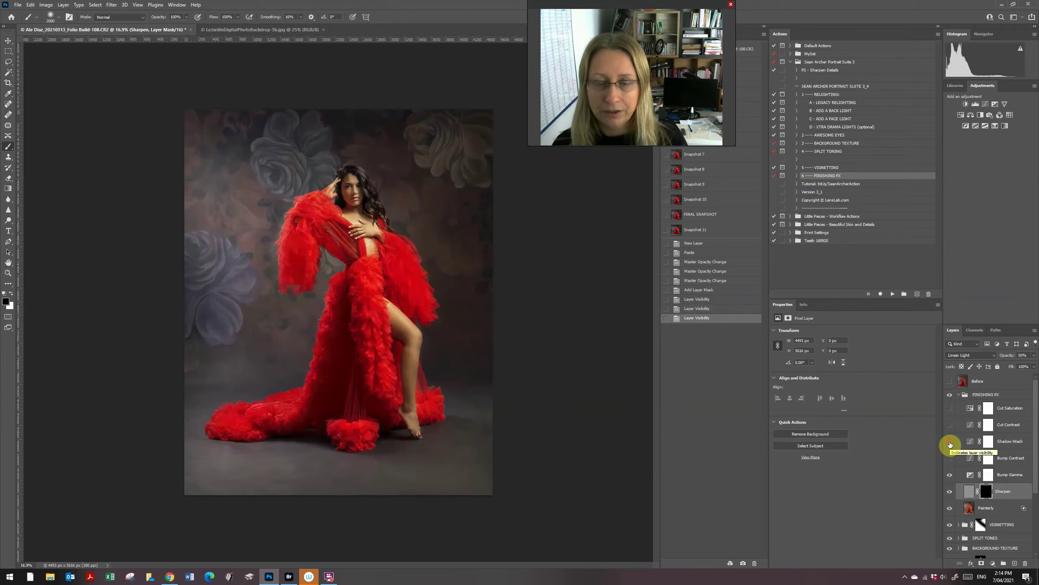
left_click(1015, 447)
left_click(1033, 355)
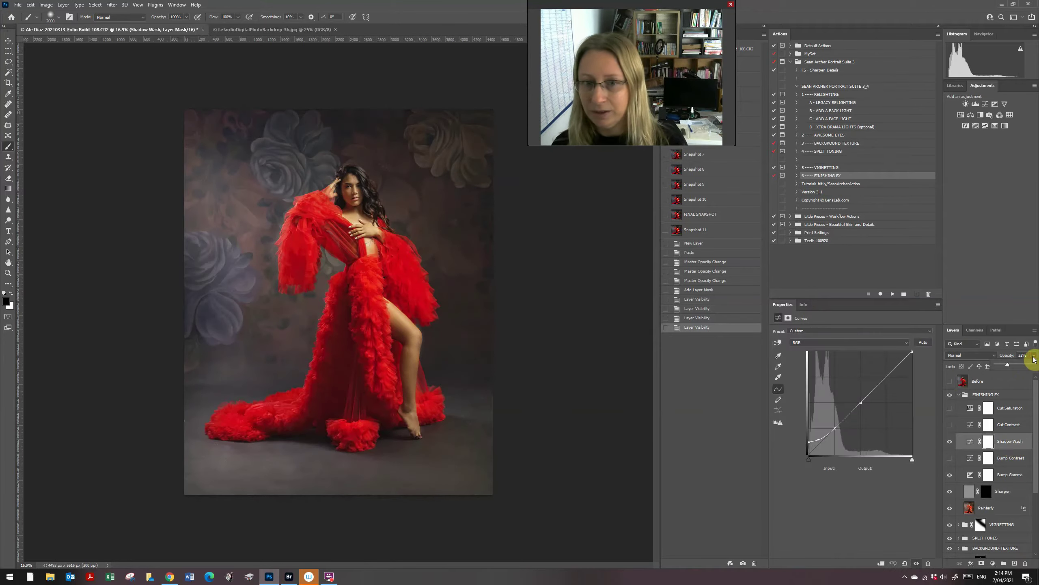
left_click_drag(1033, 359, 1020, 365)
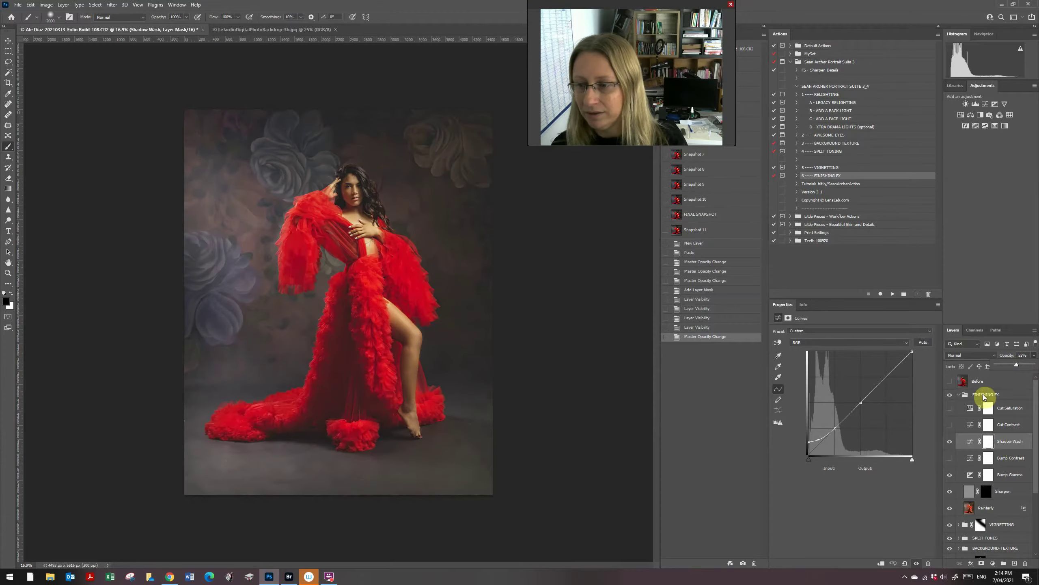
Compare the portrait with and without the Painterly and Bump Gamma layers, leaving both visible.
left_click(990, 509)
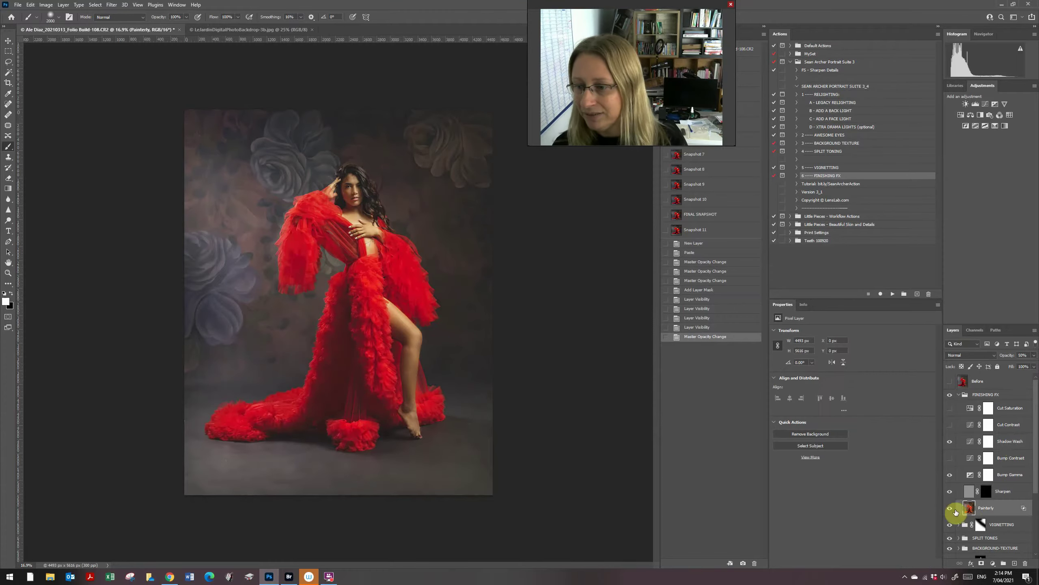
left_click(950, 510)
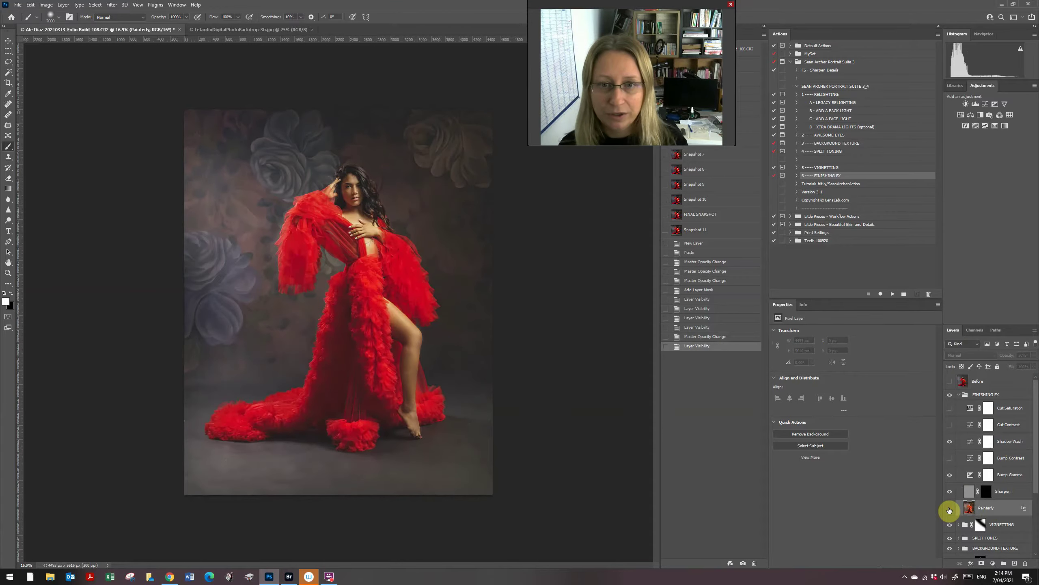
left_click(949, 509)
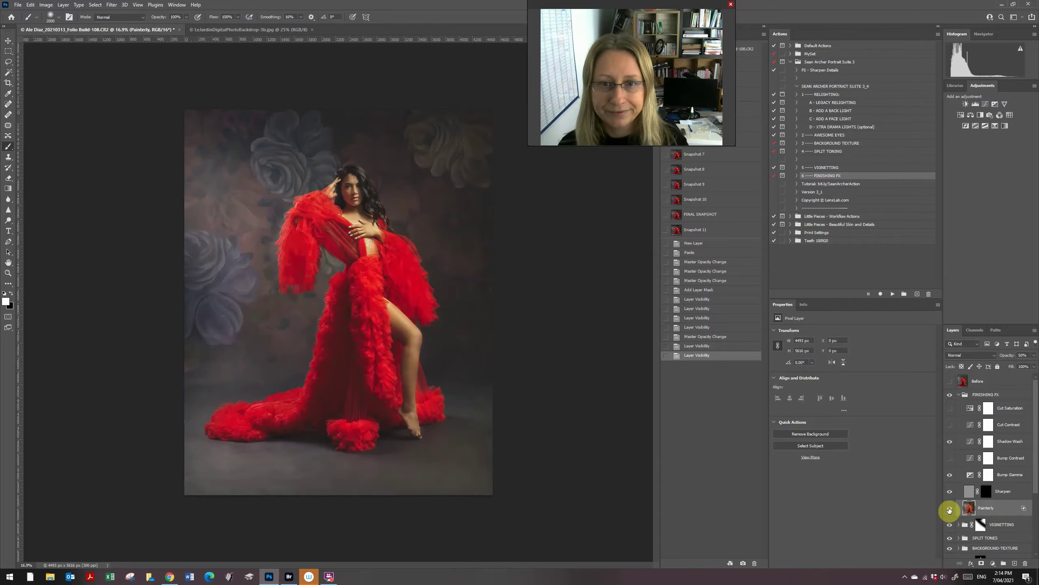
left_click(1010, 475)
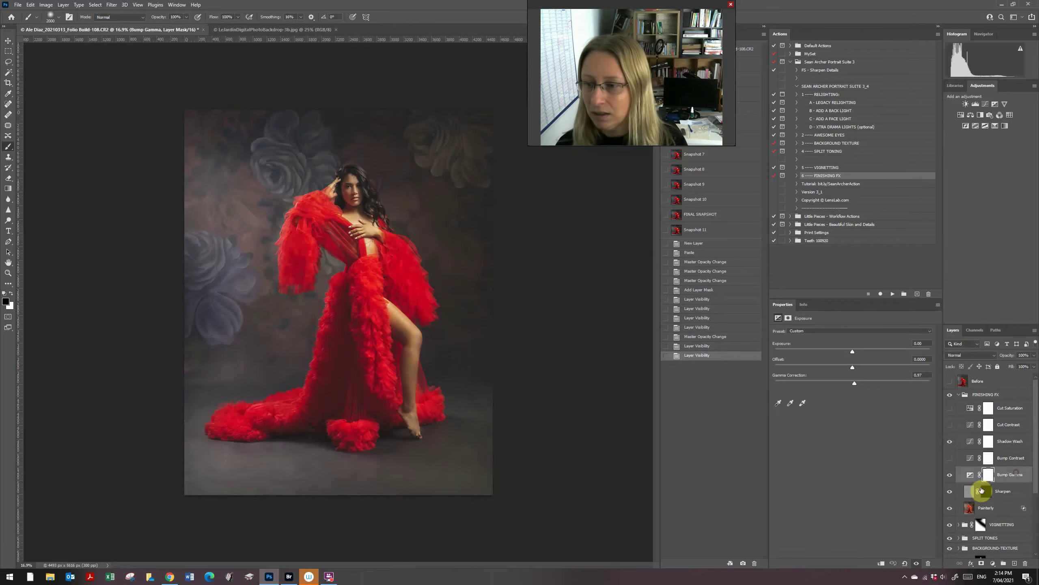
left_click(949, 474)
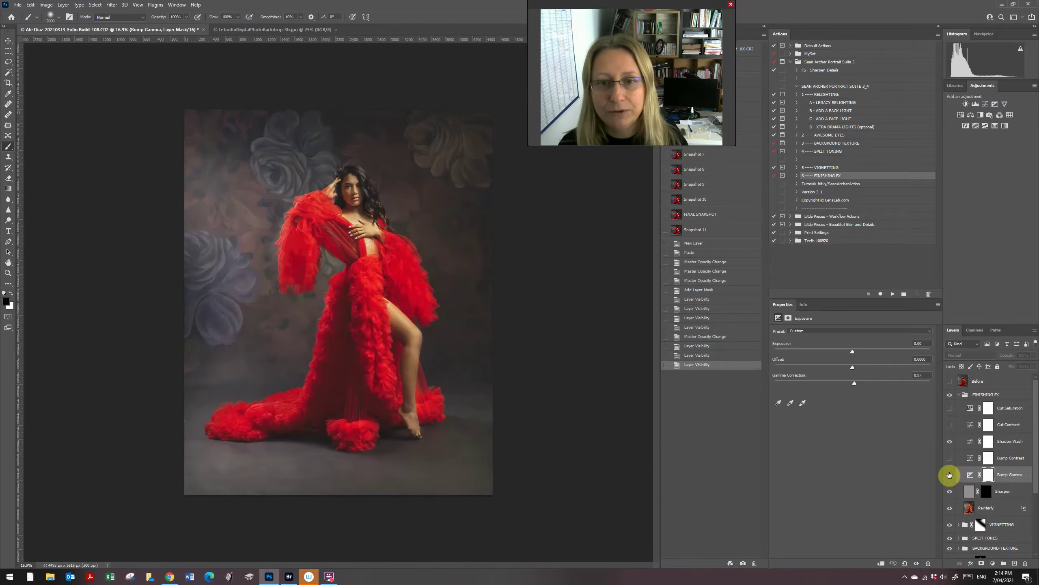
left_click(949, 474)
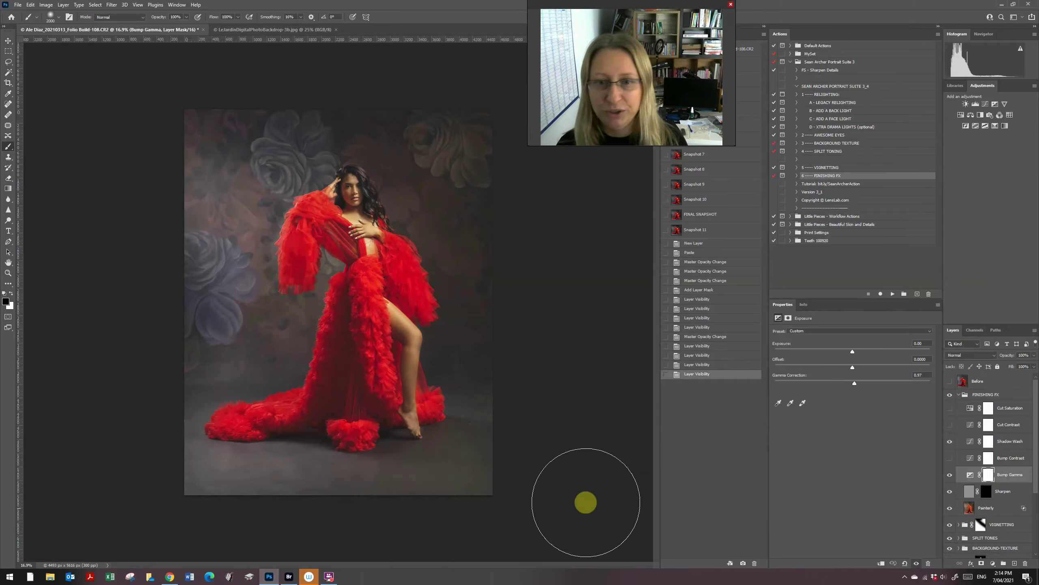
Paint the Sharpen layer's mask with a small brush over the woman's eyes, lips and nose, using white to reveal the sharpening.
key("z")
left_click_drag(370, 172, 416, 290)
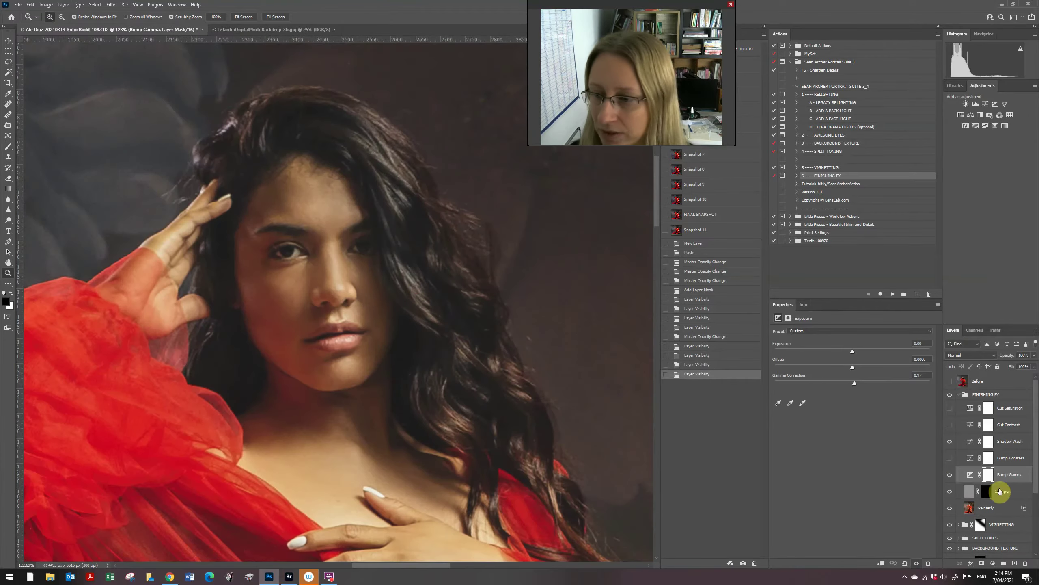
left_click(986, 491)
key("b")
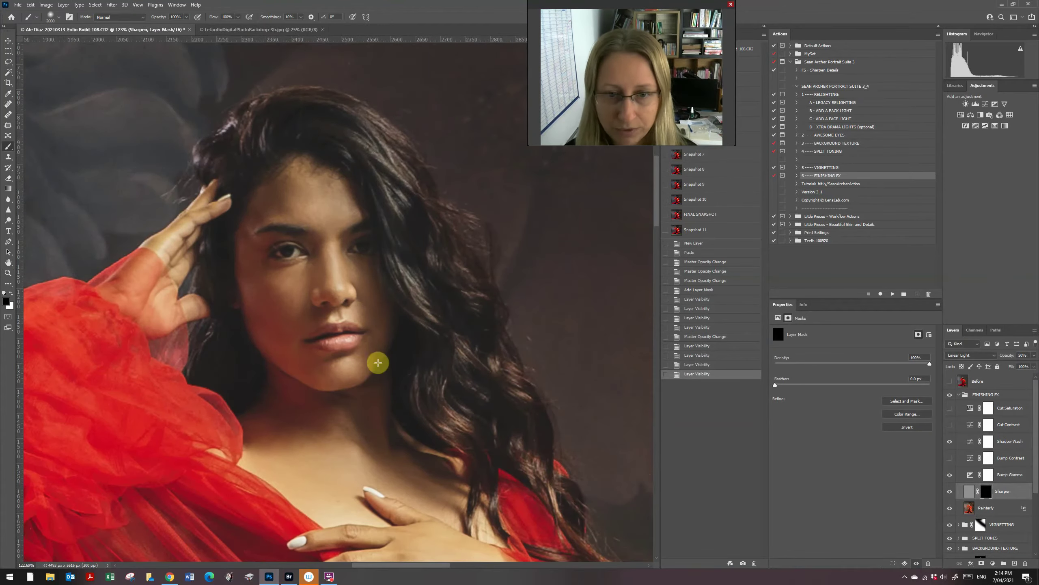
key("bracketleft")
key("bracketleft")
key("bracketleft")
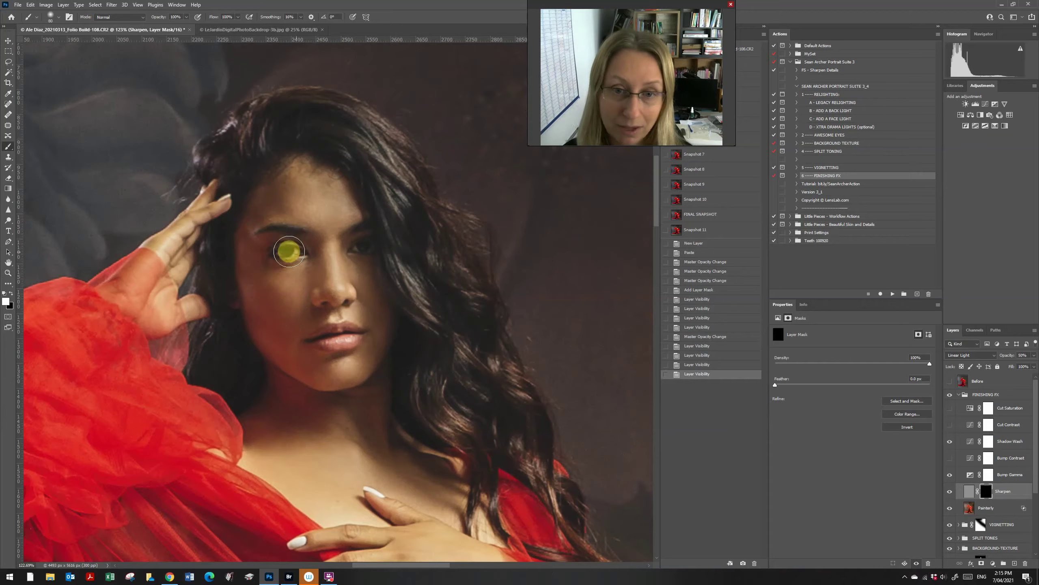
left_click(287, 251)
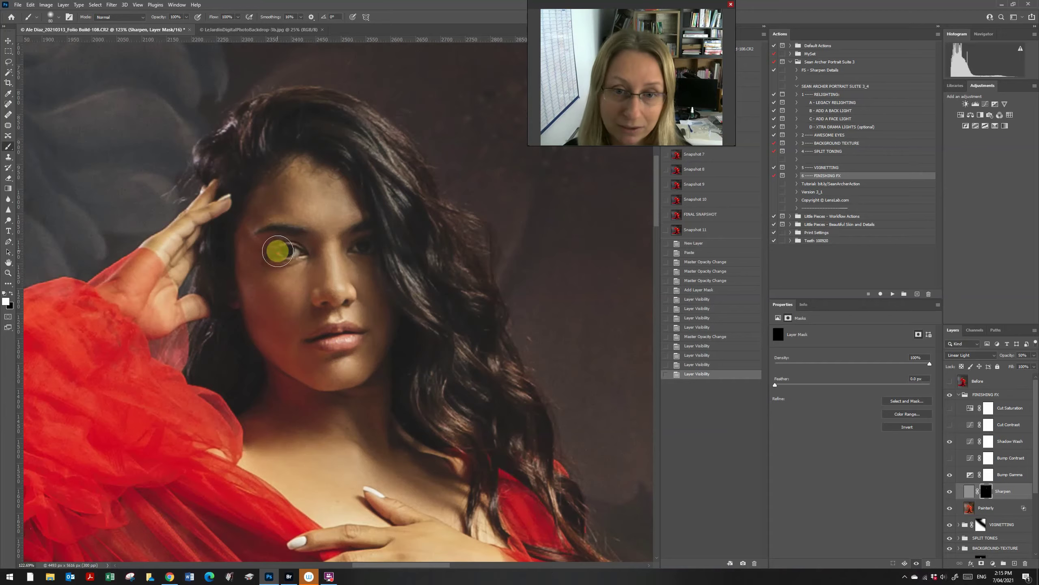
left_click(360, 249)
left_click(329, 337)
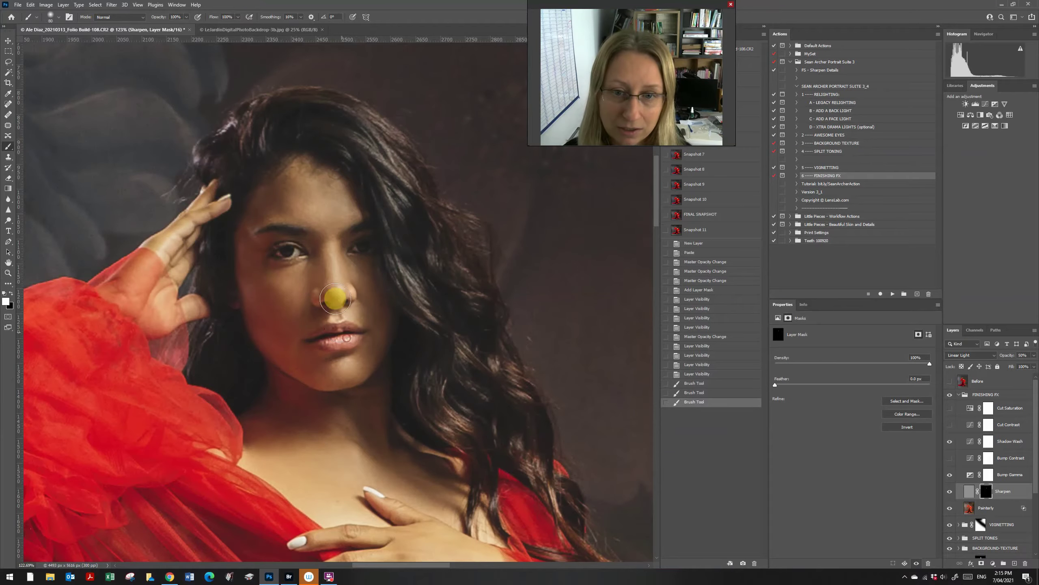
left_click(343, 296)
left_click(341, 336)
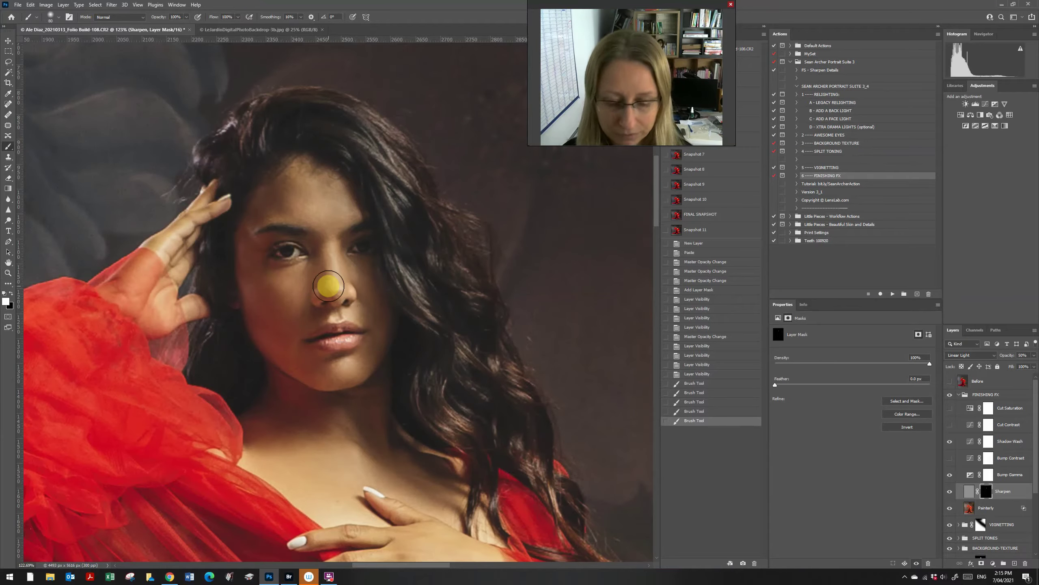
left_click(339, 289)
left_click(336, 287)
left_click(335, 288)
key("x")
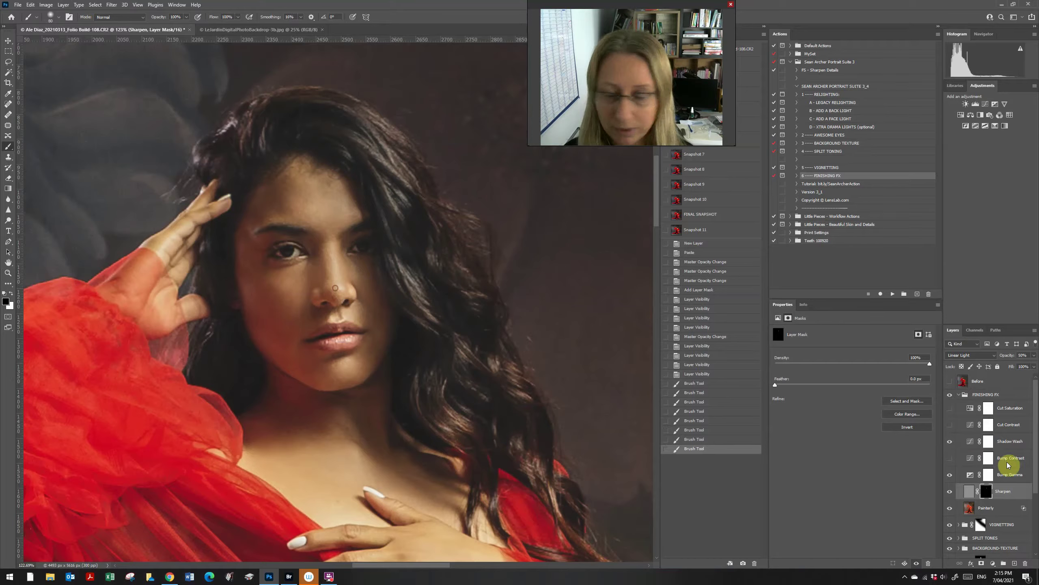
Lower the Sharpen layer's opacity to about 32%.
left_click(1014, 491)
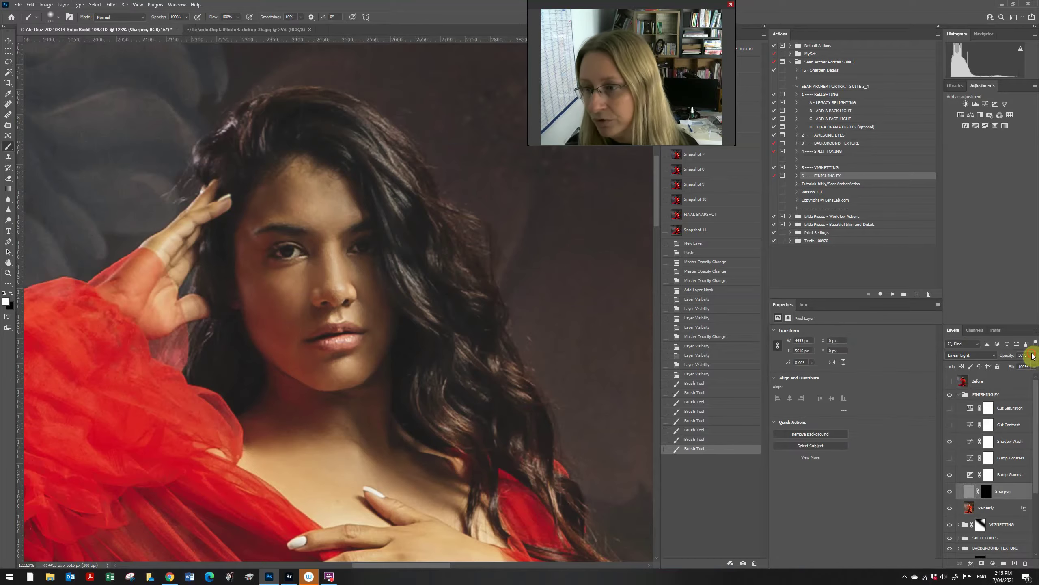
left_click_drag(1032, 356, 1007, 364)
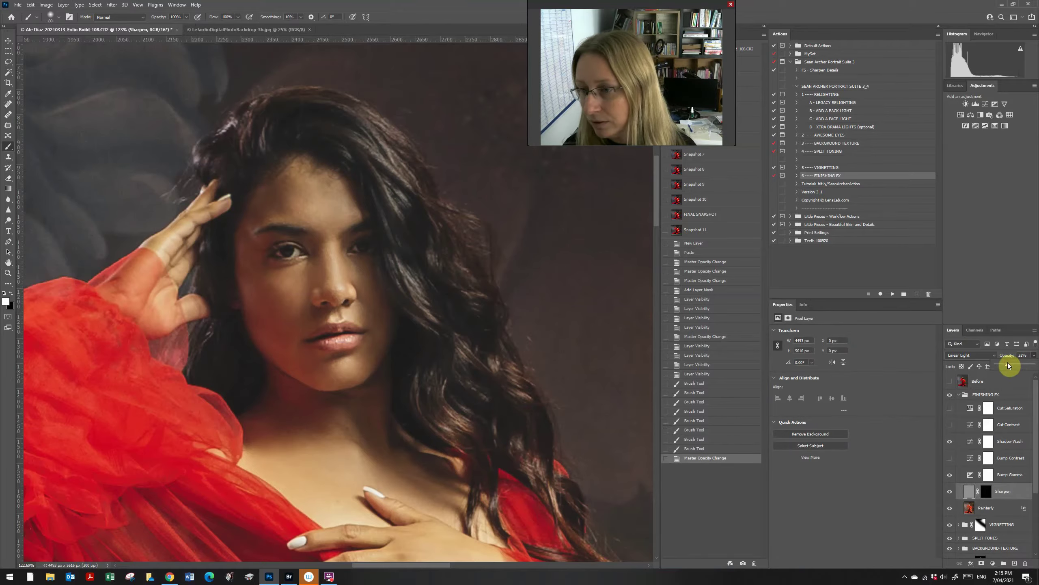
Compare the portrait with and without the Sharpen layer, and collapse and select the FINISHING FX group.
left_click(953, 491)
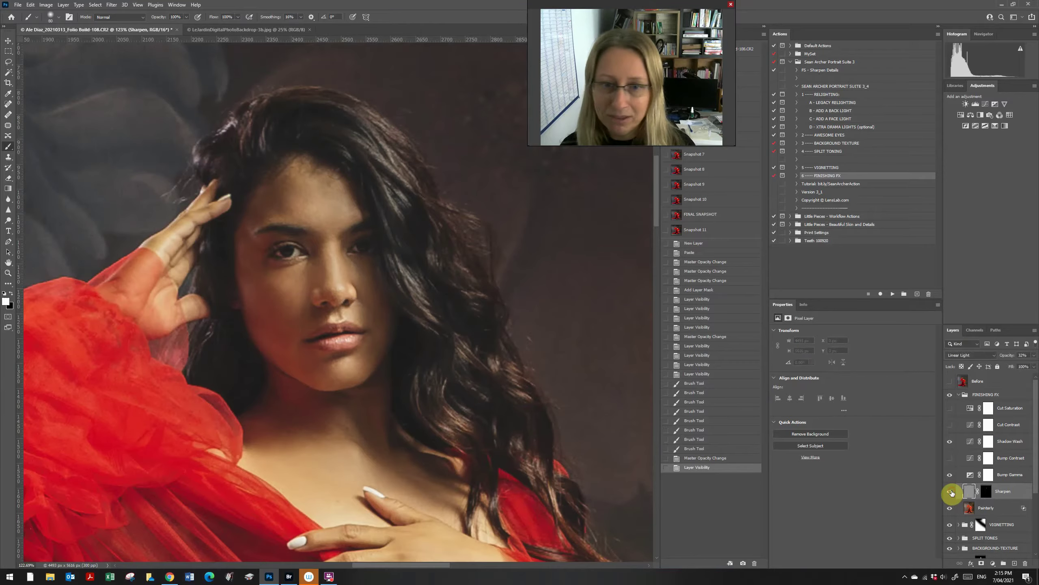
left_click(951, 491)
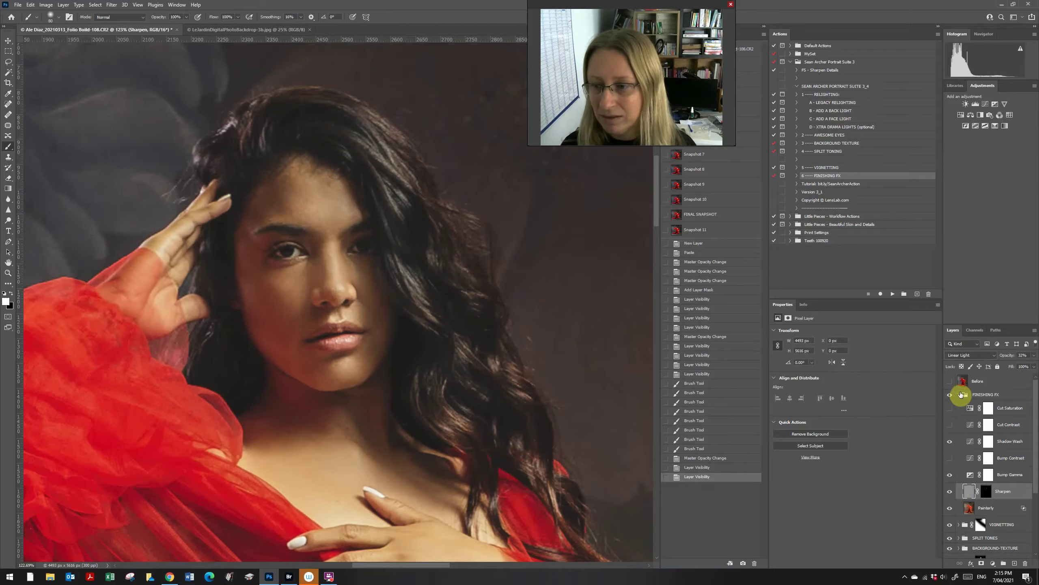
left_click(961, 395)
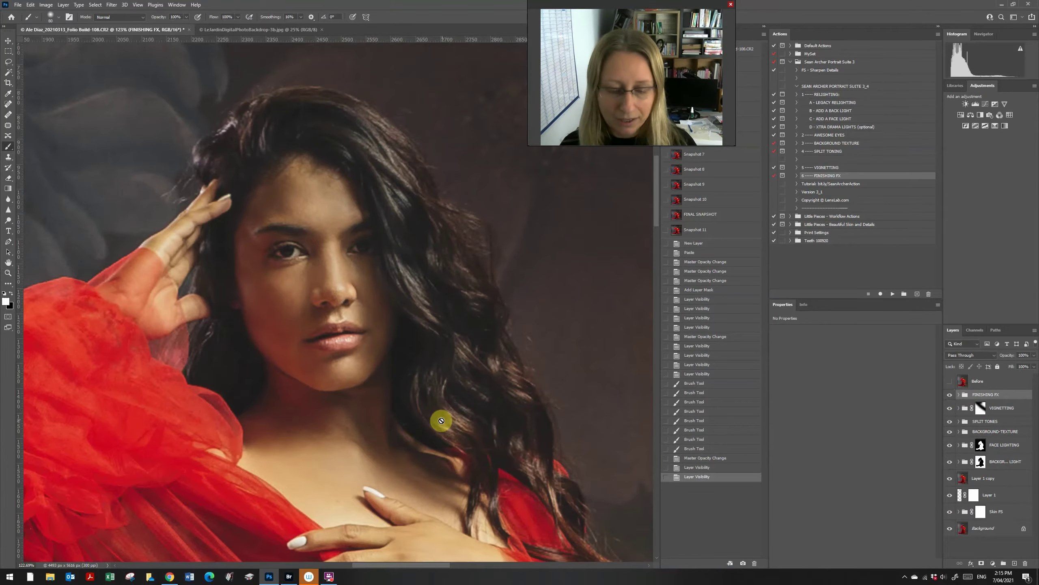
key("z")
mouse_move(441, 415)
left_mouse_down()
mouse_move(366, 365)
mouse_move(378, 367)
left_mouse_up()
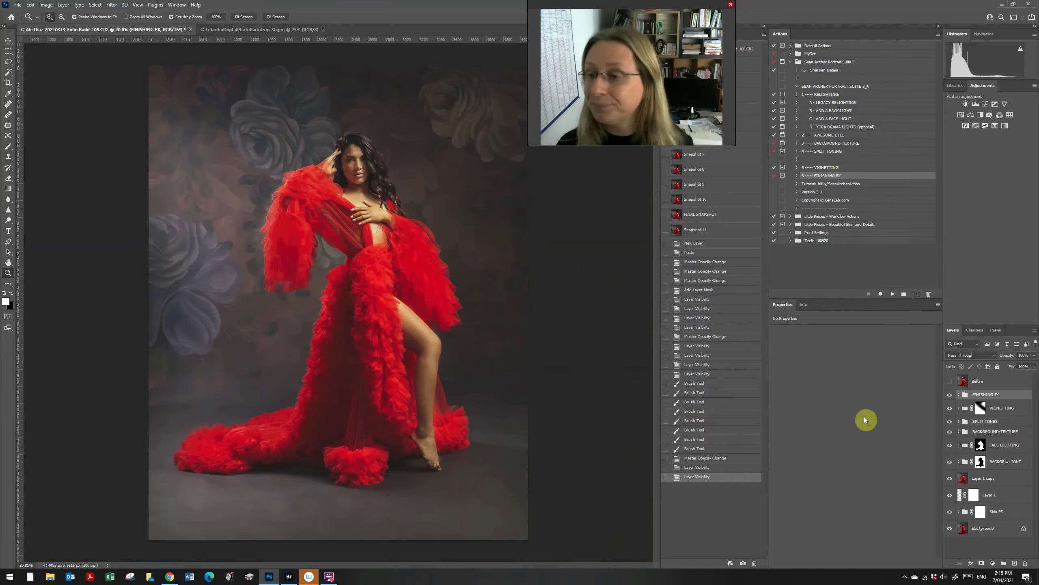
Duplicate every layer and group from FINISHING FX down to Background, and merge the duplicates into a single layer.
left_click(989, 534, "shift")
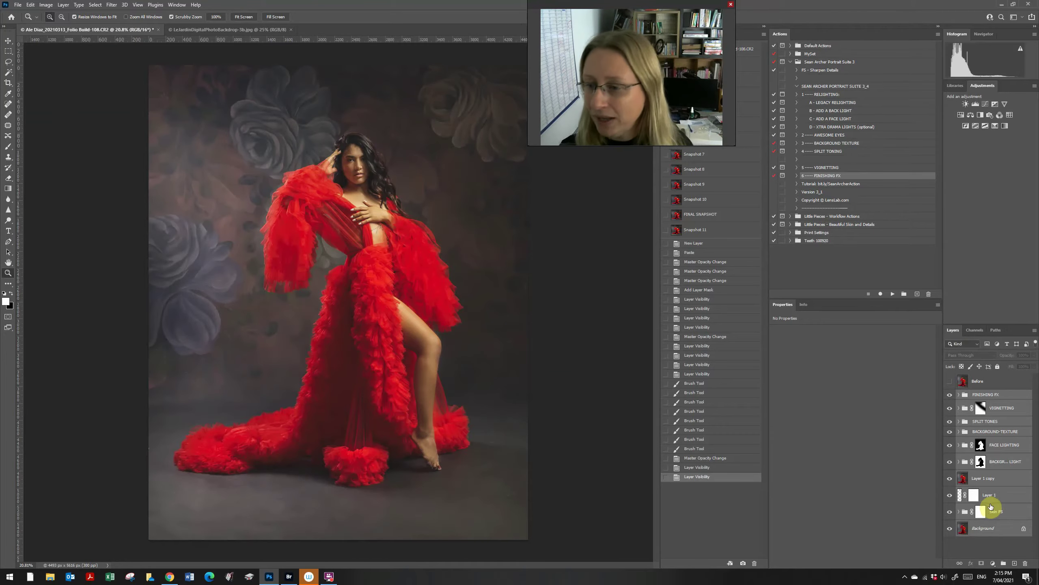
key("ctrl+j")
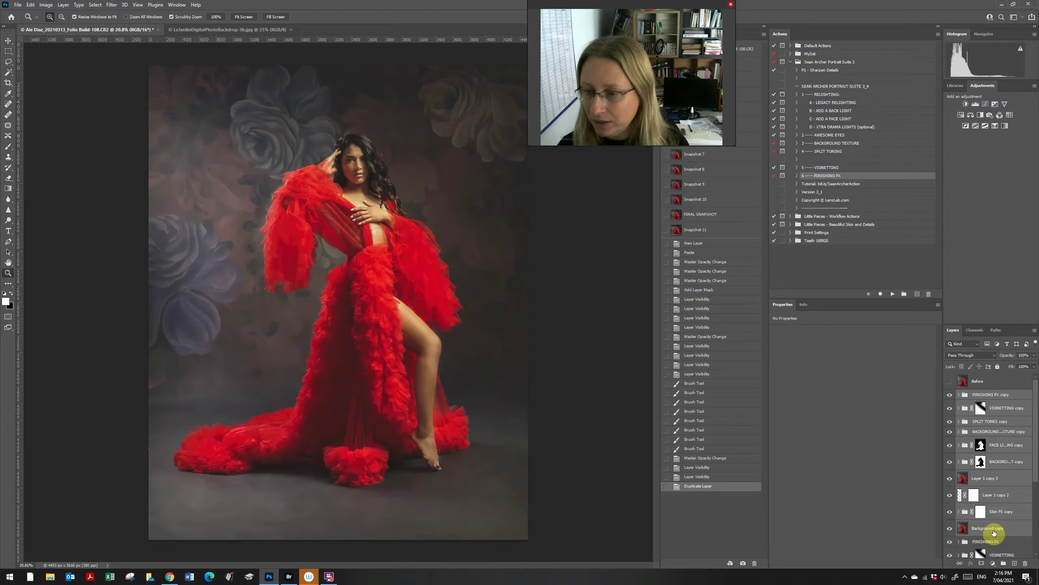
right_click(972, 531)
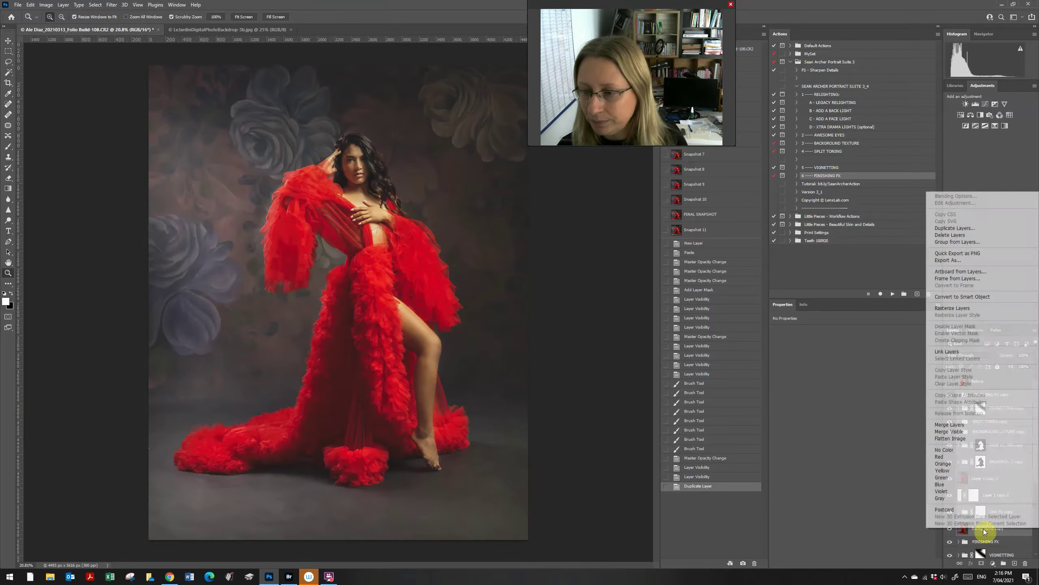
left_click(964, 426)
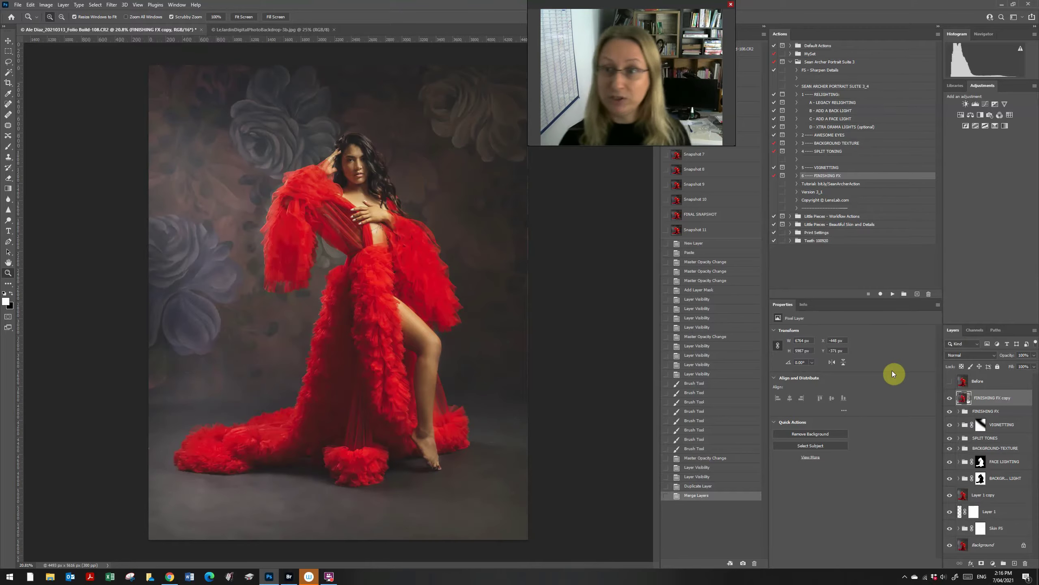
Open the merged FINISHING FX copy layer in the Alien Skin Exposure X2 filter.
left_click(108, 5)
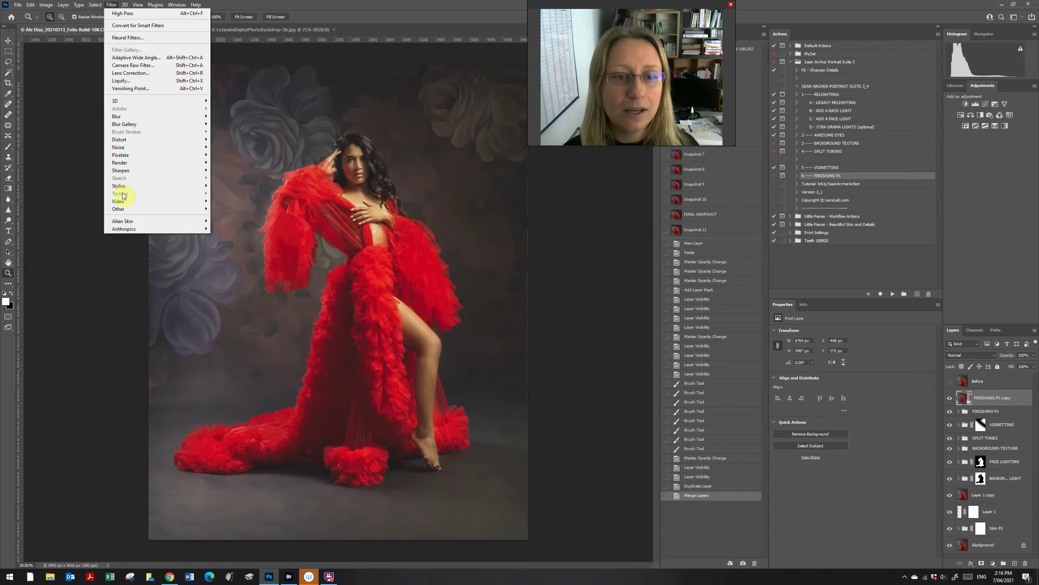
mouse_move(135, 222)
left_click(223, 221)
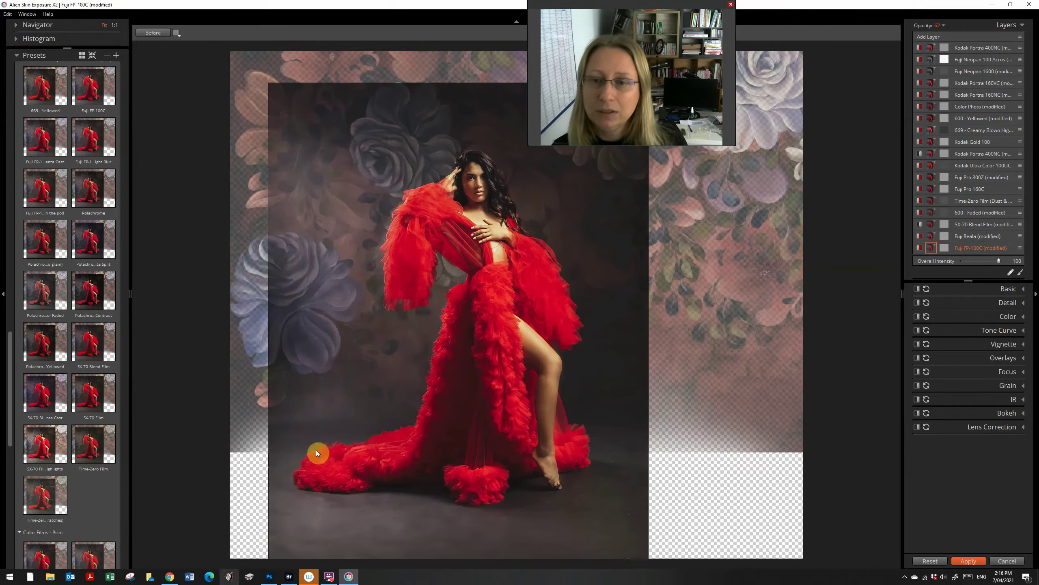
Turn on the Color Photo (modified) film layer in the Exposure layer stack.
scroll(478, 365, "down", 1)
scroll(478, 365, "up", 2)
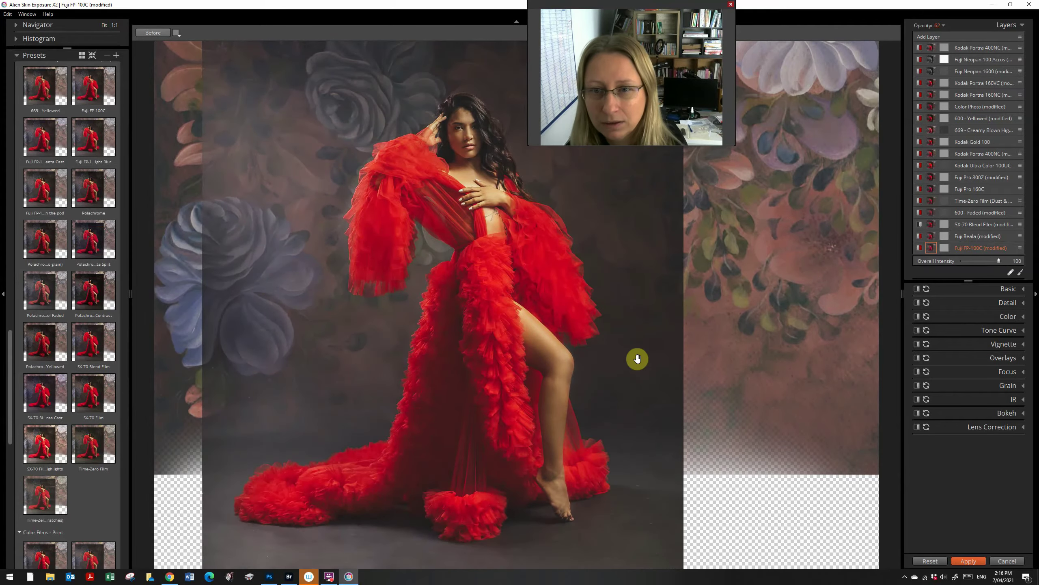
scroll(637, 359, "down", 2)
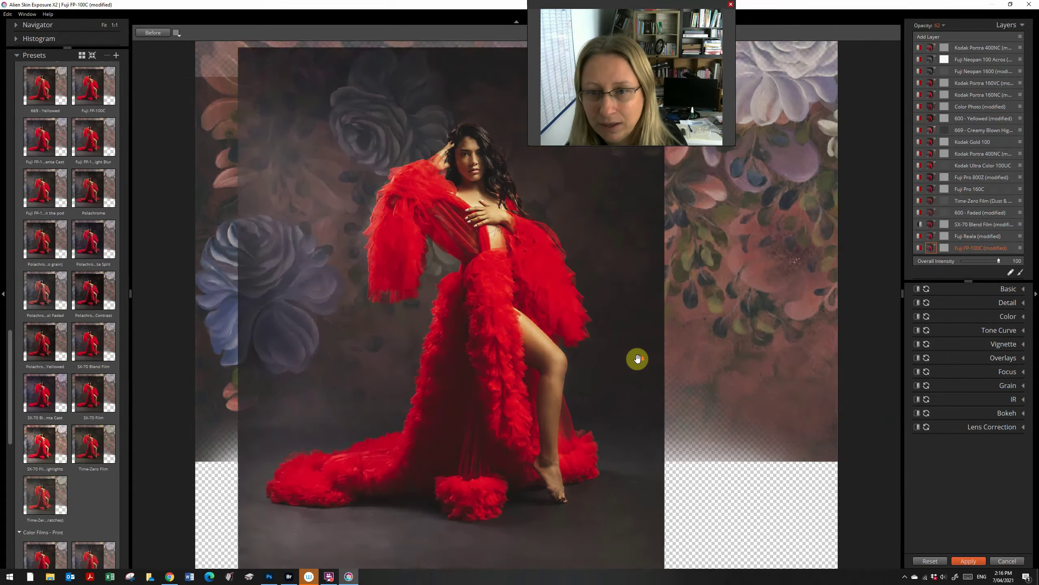
scroll(638, 359, "up", 3)
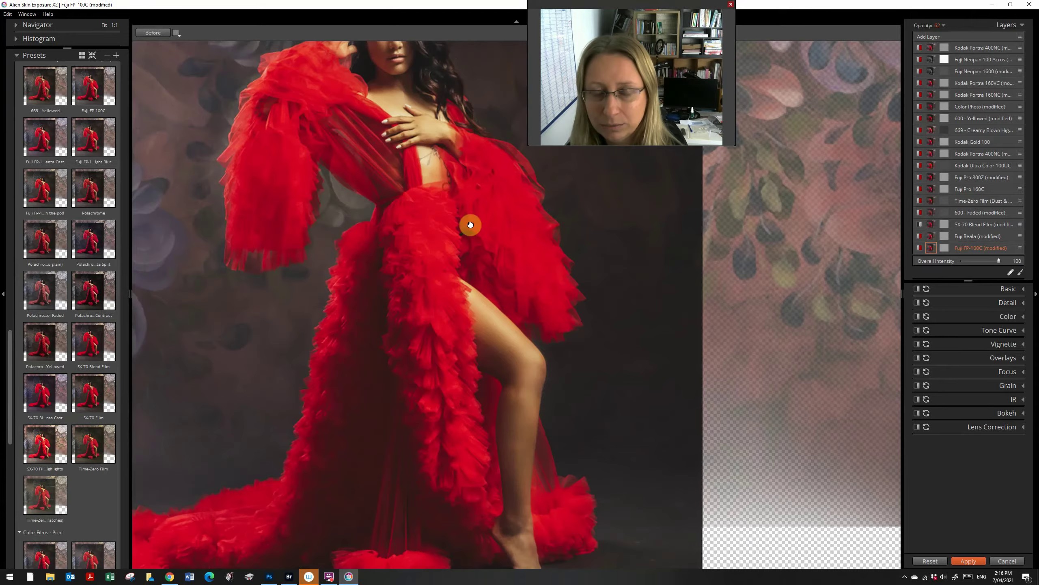
scroll(559, 313, "down", 2)
scroll(621, 332, "up", 3)
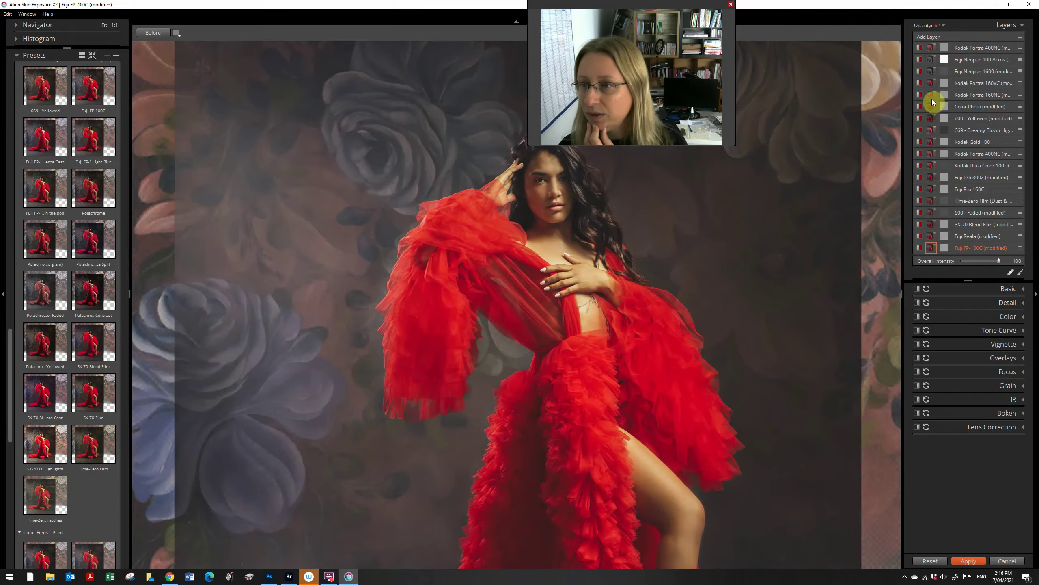
left_click(920, 106)
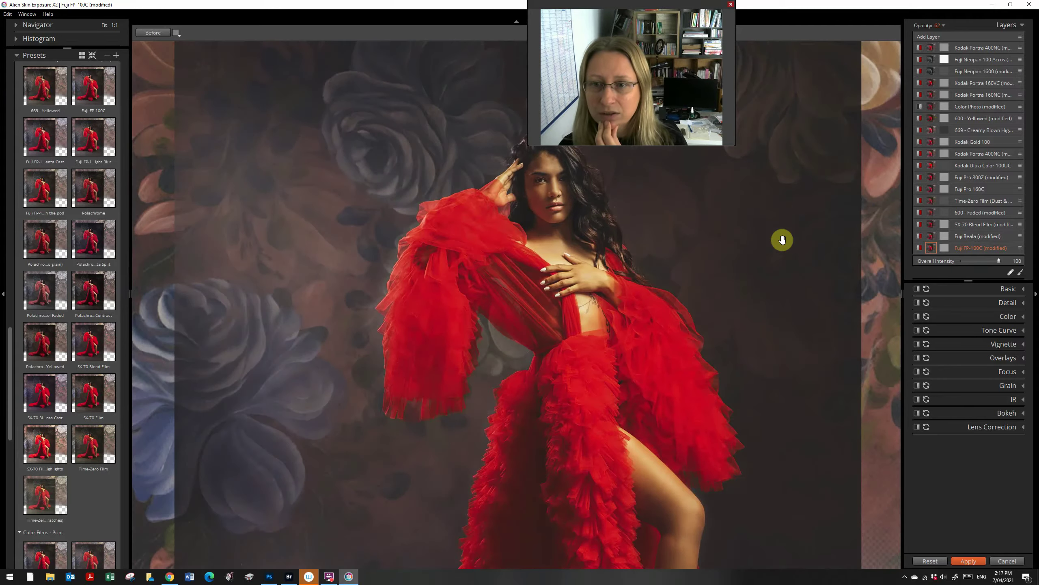
Turn on the 600 - Faded (modified) film layer and apply the Exposure effect to the portrait.
scroll(731, 280, "down", 2)
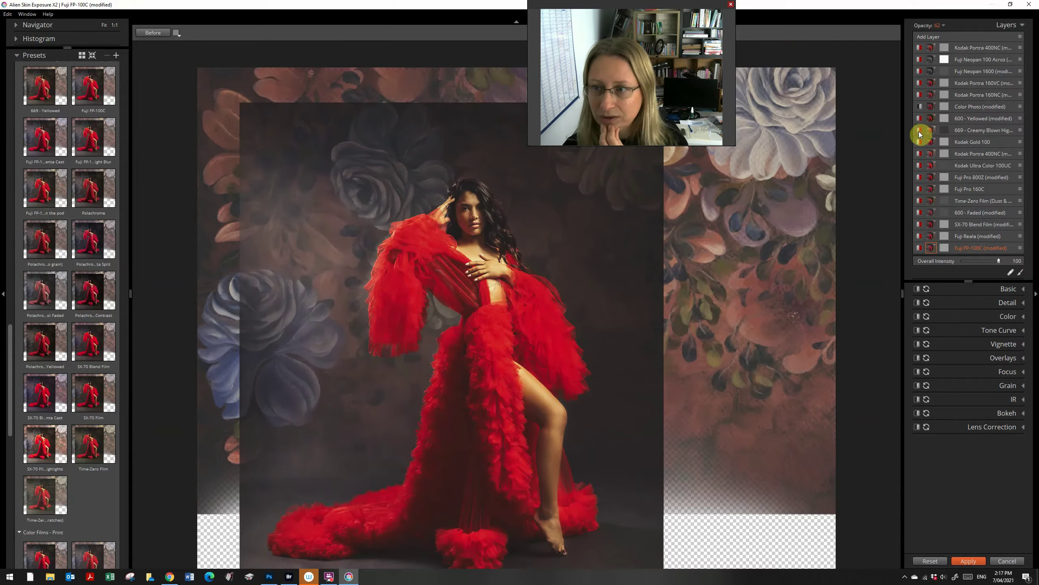
left_click(919, 212)
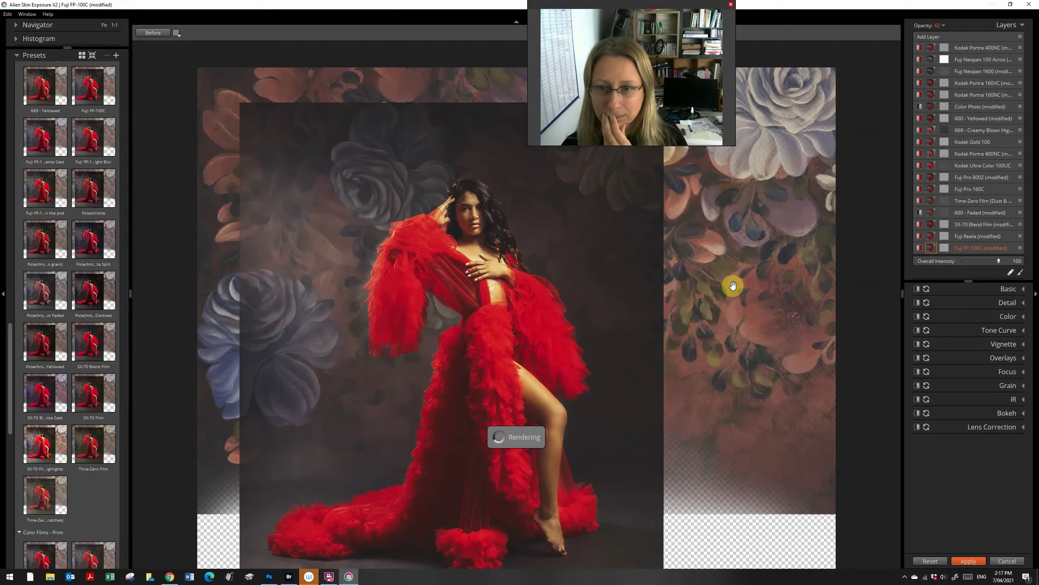
scroll(546, 333, "down", 2)
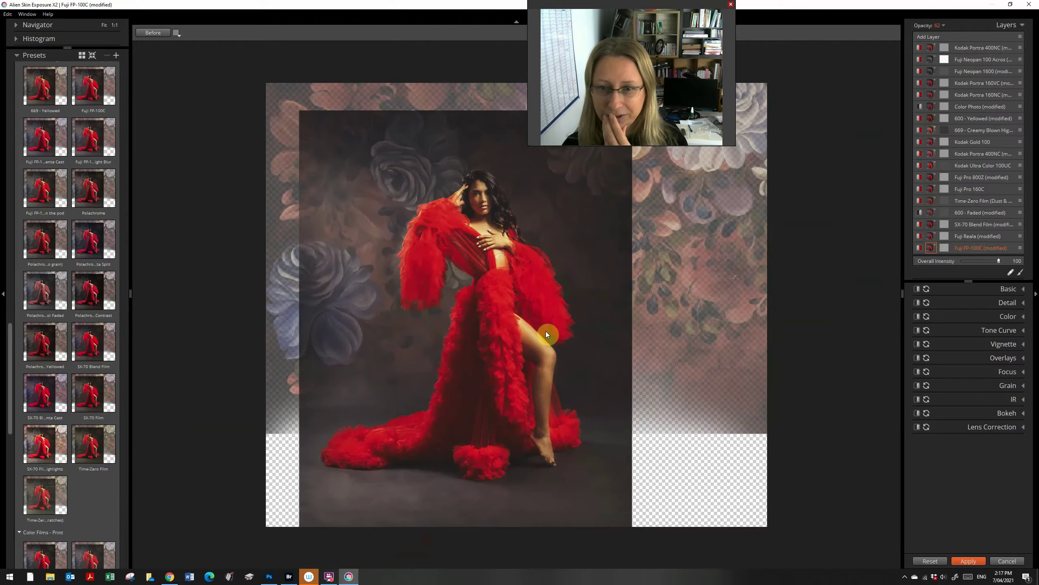
scroll(546, 334, "up", 1)
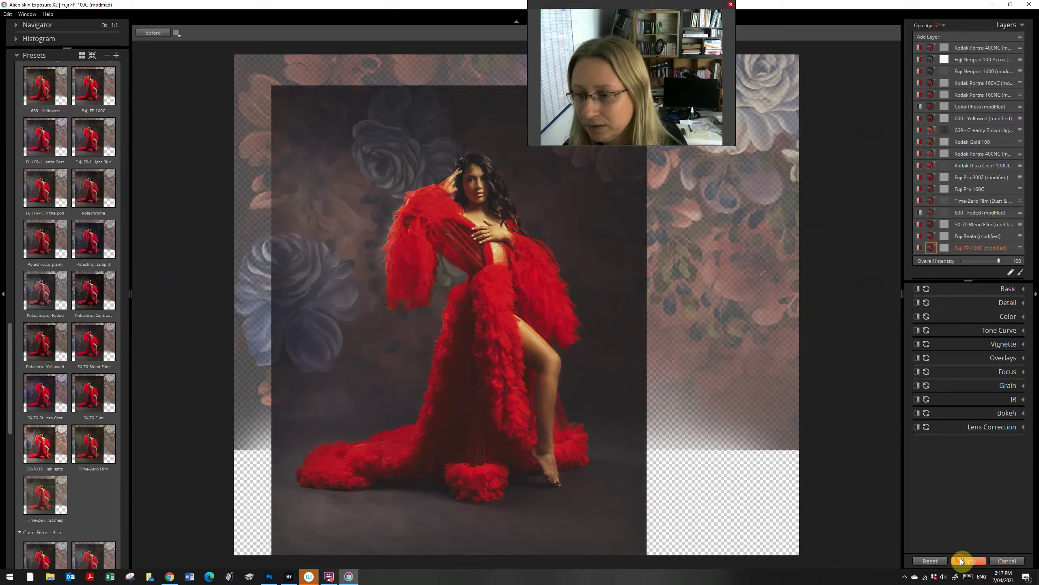
left_click(960, 558)
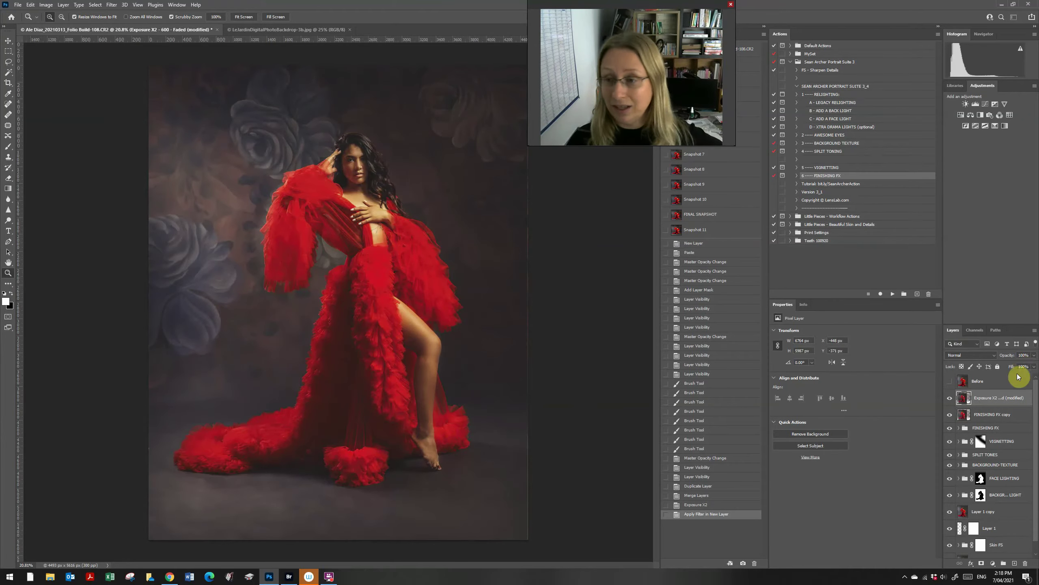
Lower the Exposure X2 layer's opacity to about 54% and compare the portrait with and without it.
left_click(1035, 354)
left_click_drag(1034, 365, 1019, 368)
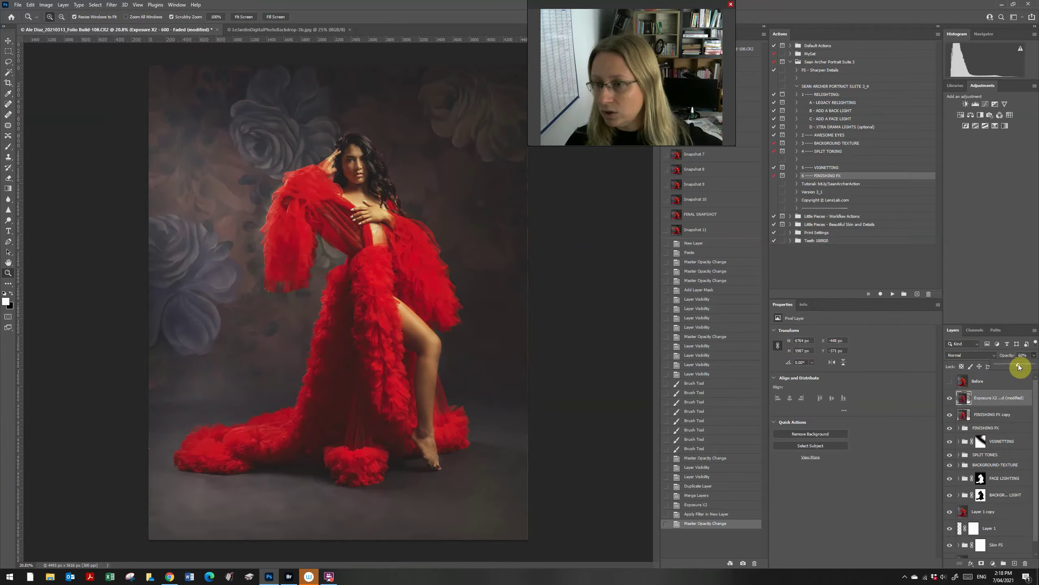
left_click_drag(1019, 367, 1017, 364)
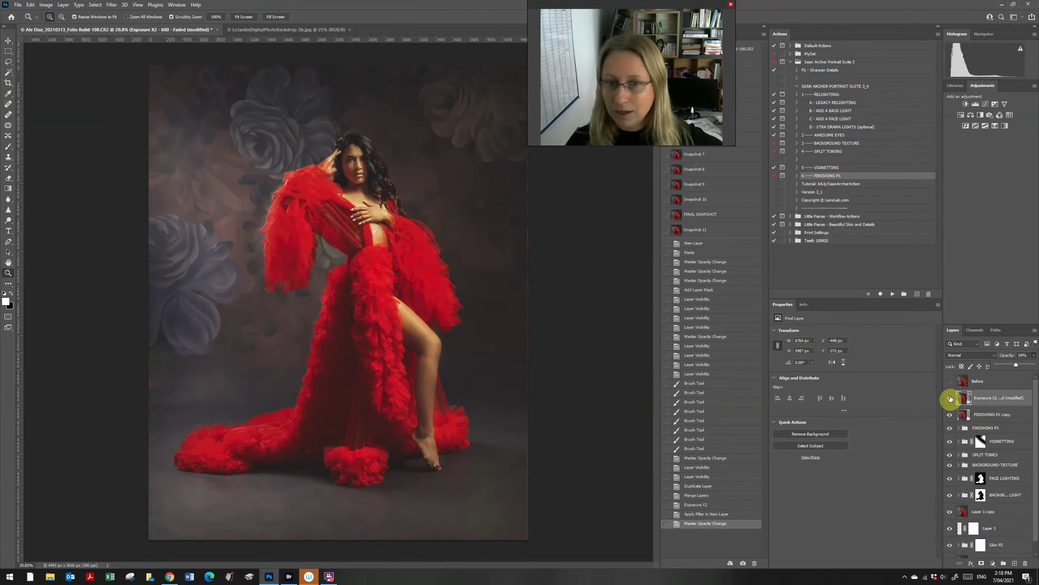
left_click(950, 398)
left_click(950, 398)
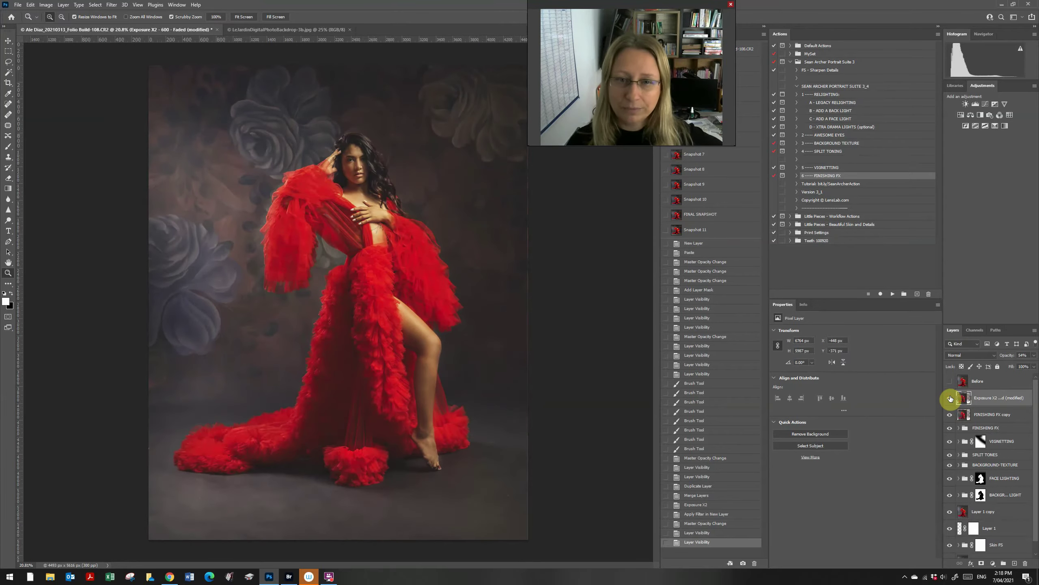
left_click_drag(370, 195, 349, 186)
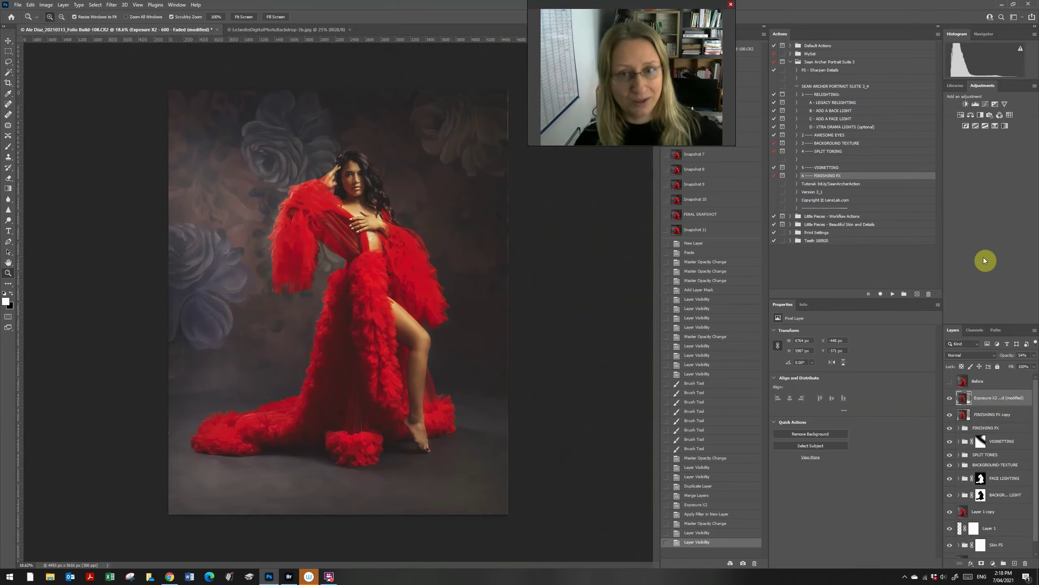
Add a Hue/Saturation adjustment layer above the Exposure X2 layer and set the Yellows lightness to about +30.
left_click(960, 114)
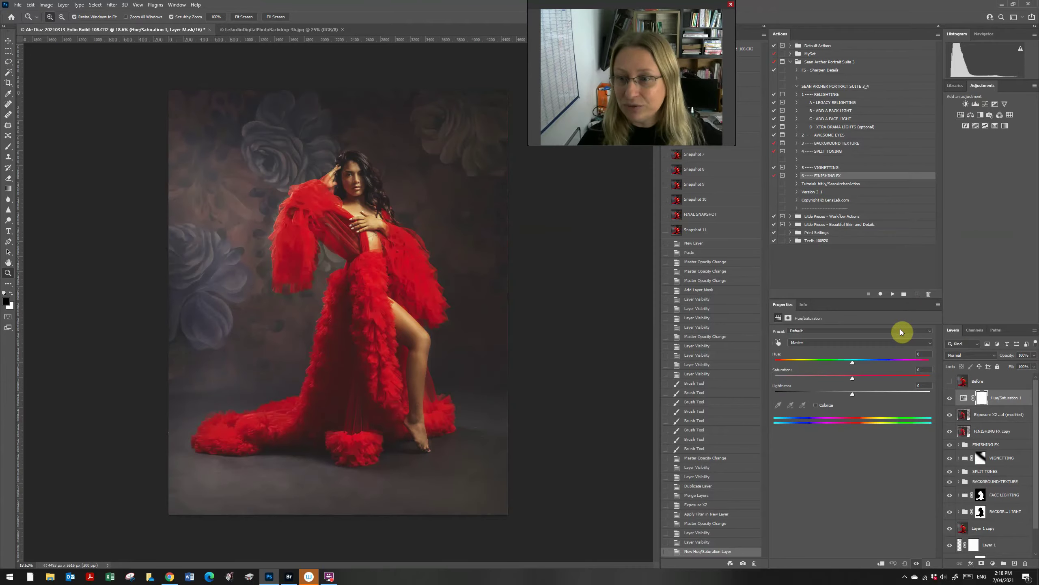
left_click(840, 344)
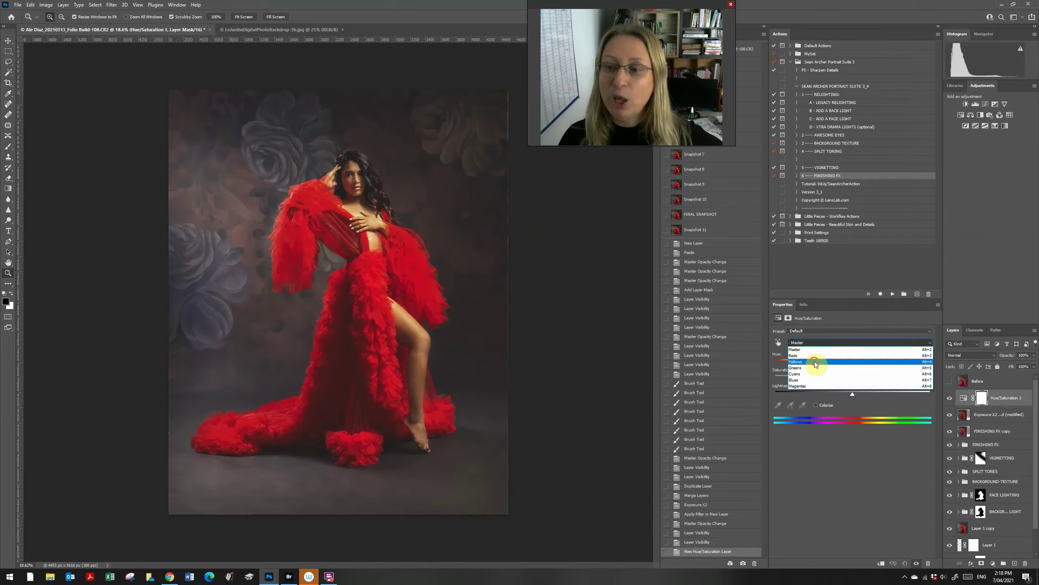
left_click(814, 361)
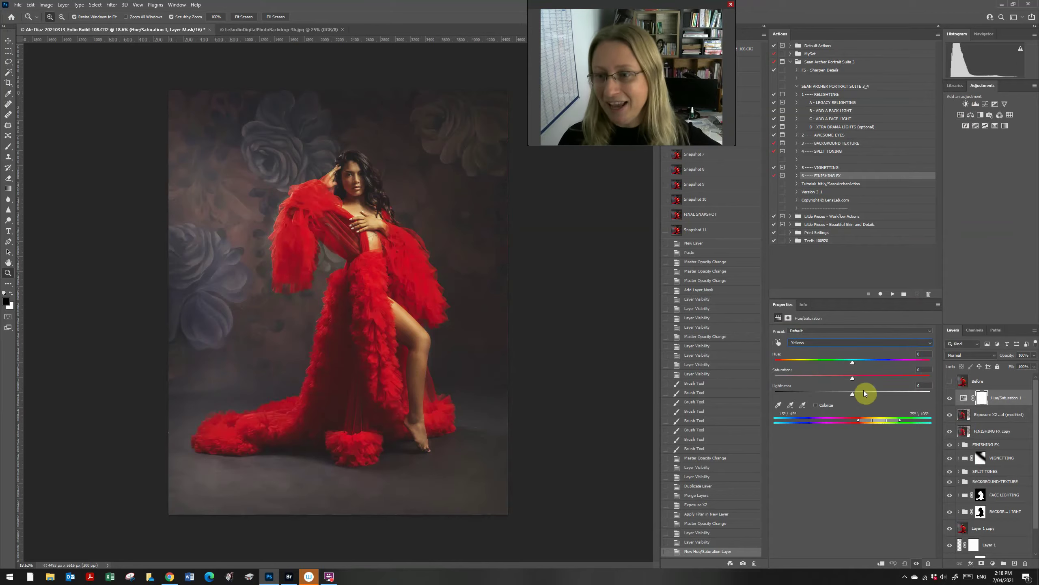
left_click(875, 392)
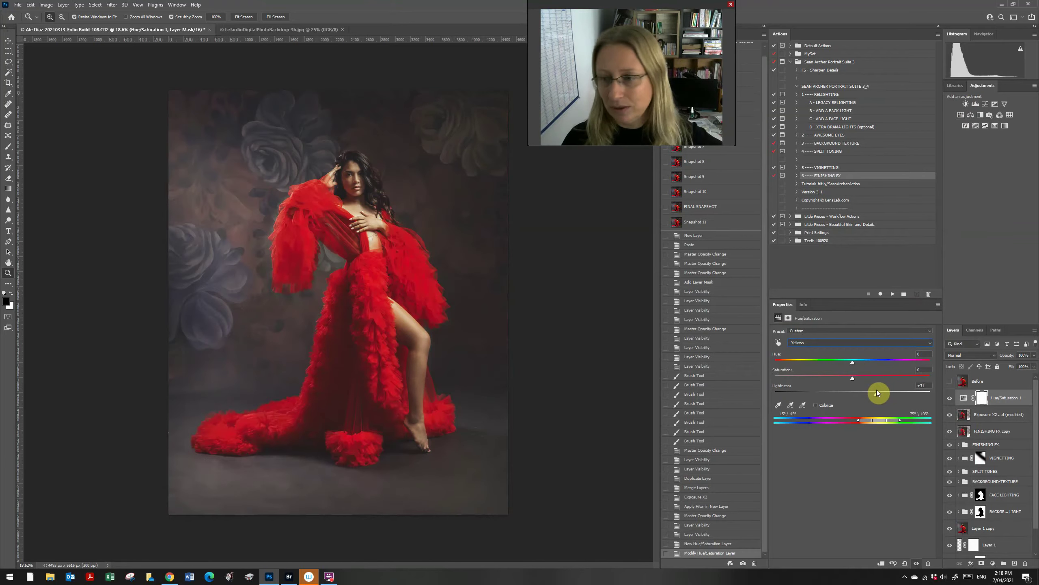
Compare the portrait with and without the lightened yellows, leaving the Hue/Saturation layer visible.
left_click(949, 399)
left_click(950, 399)
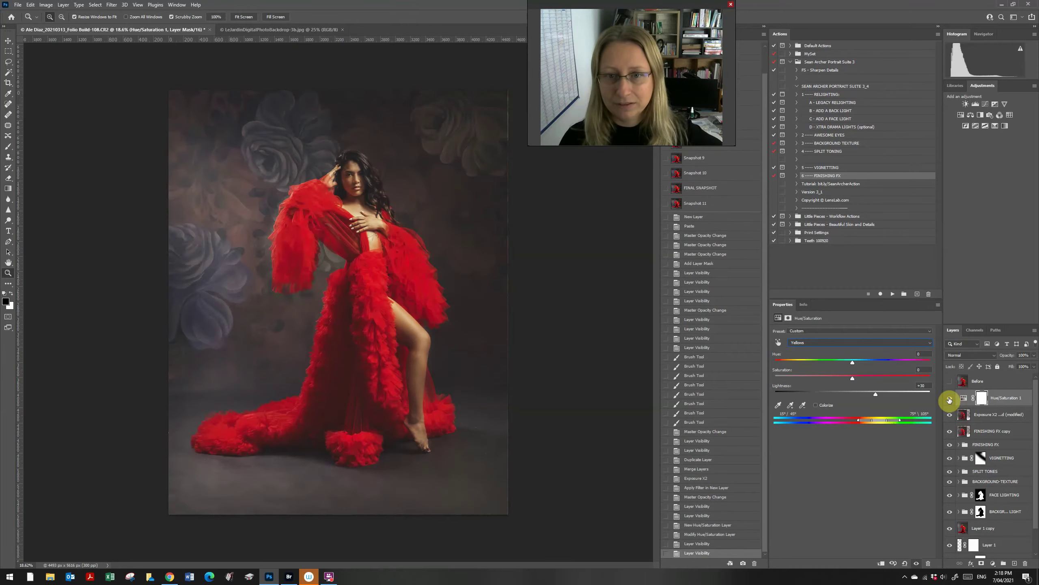
left_click(950, 399)
left_click(949, 399)
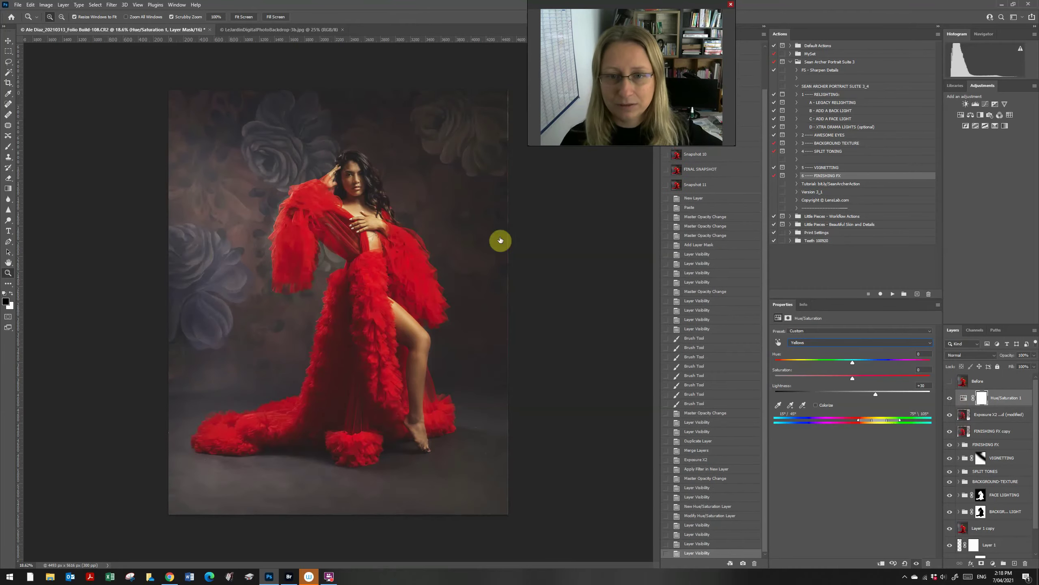
Return the Yellows lightness to 0 and reduce the Yellows saturation to about -32.
left_click(367, 164)
left_click_drag(366, 188, 575, 290)
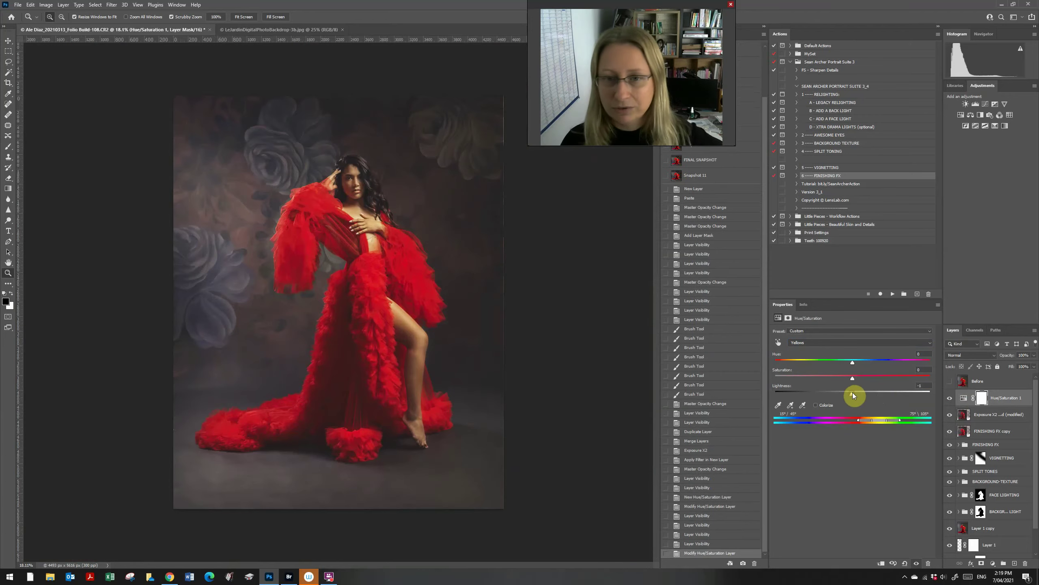
left_click(838, 379)
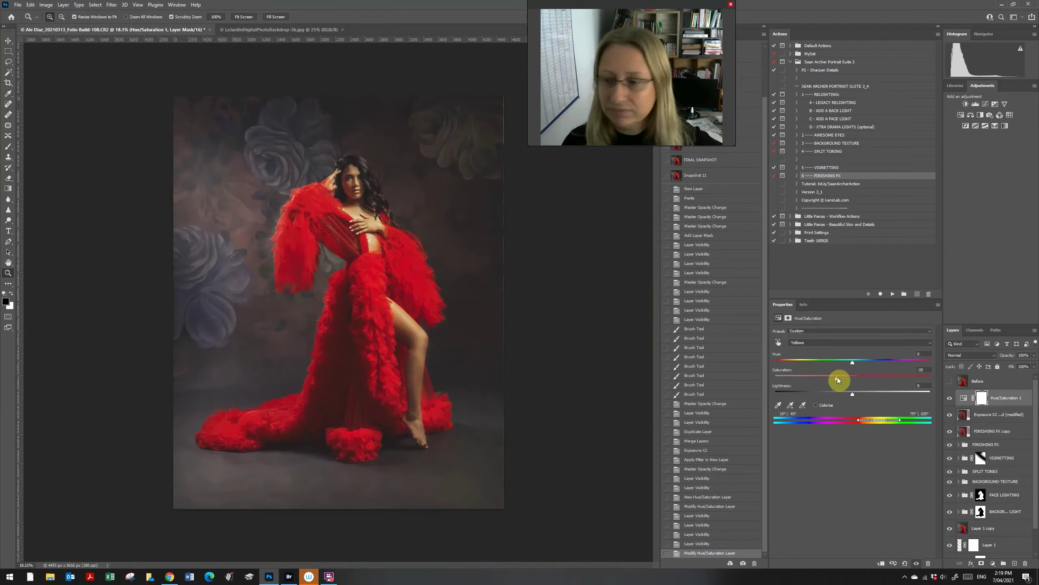
left_click_drag(837, 380, 827, 379)
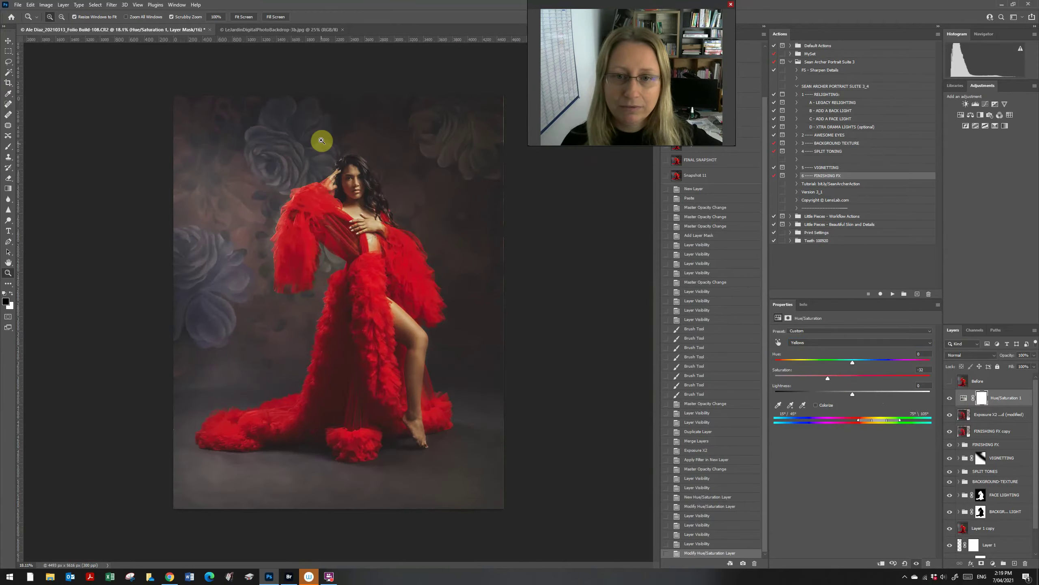
Compare the woman's upper body with and without the yellow desaturation, leaving the Hue/Saturation layer visible.
left_click_drag(360, 184, 375, 283)
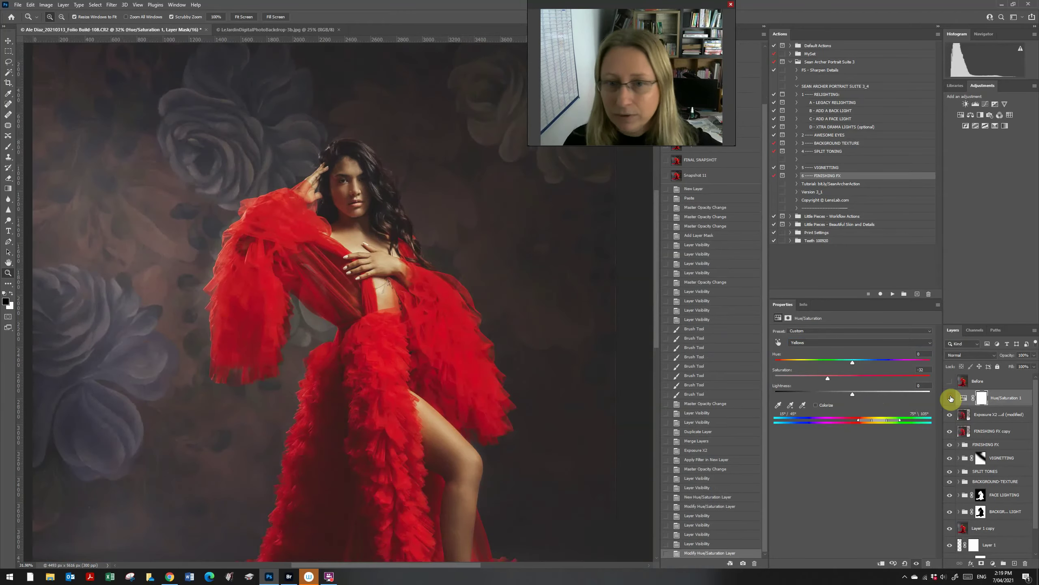
left_click(951, 397)
left_click(950, 397)
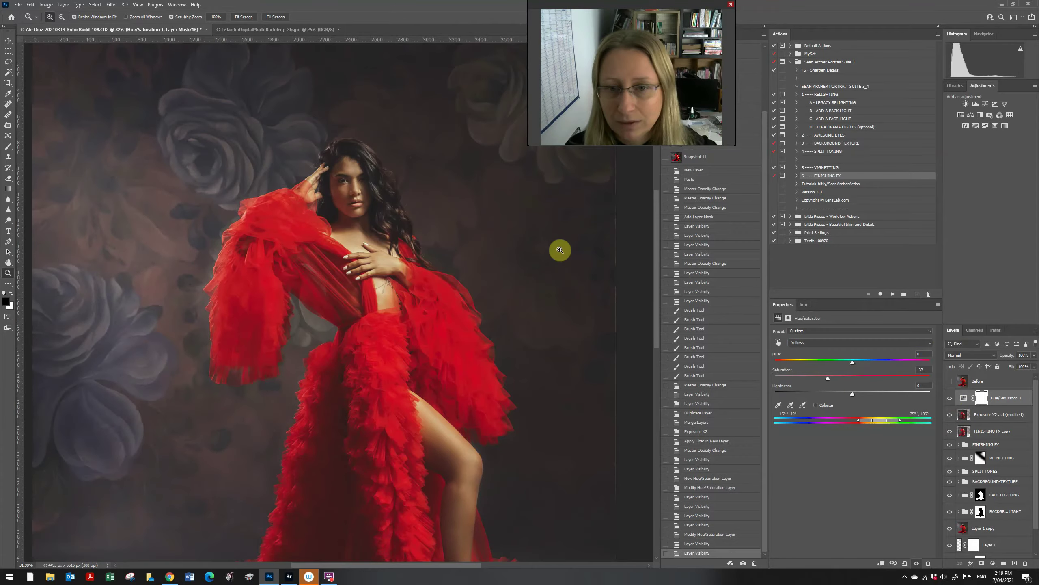
Set the Reds saturation to about -16 and the Reds hue to +1 in the Hue/Saturation adjustment layer.
left_click_drag(389, 174, 357, 139)
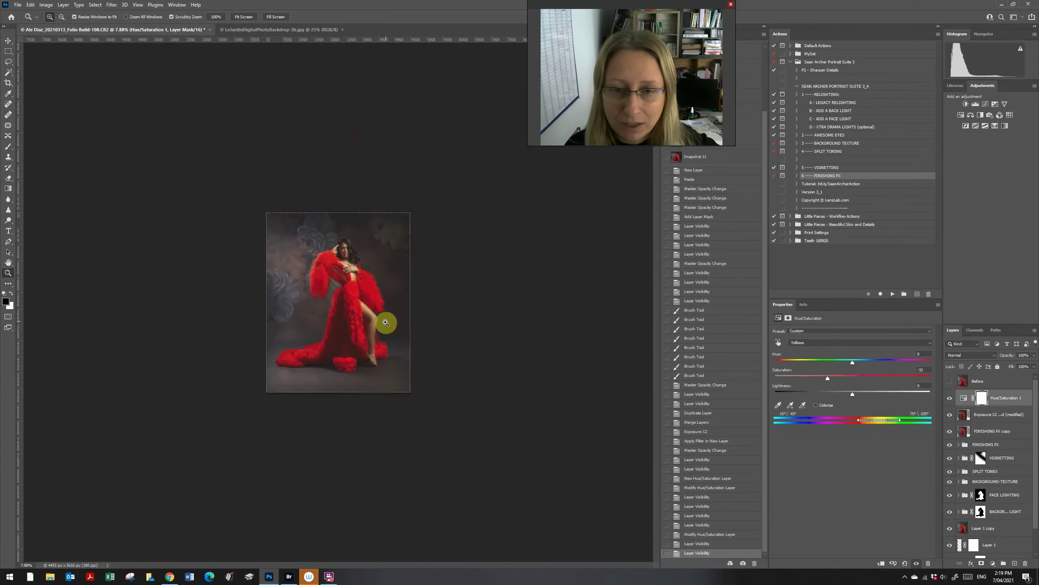
left_click_drag(363, 327, 388, 357)
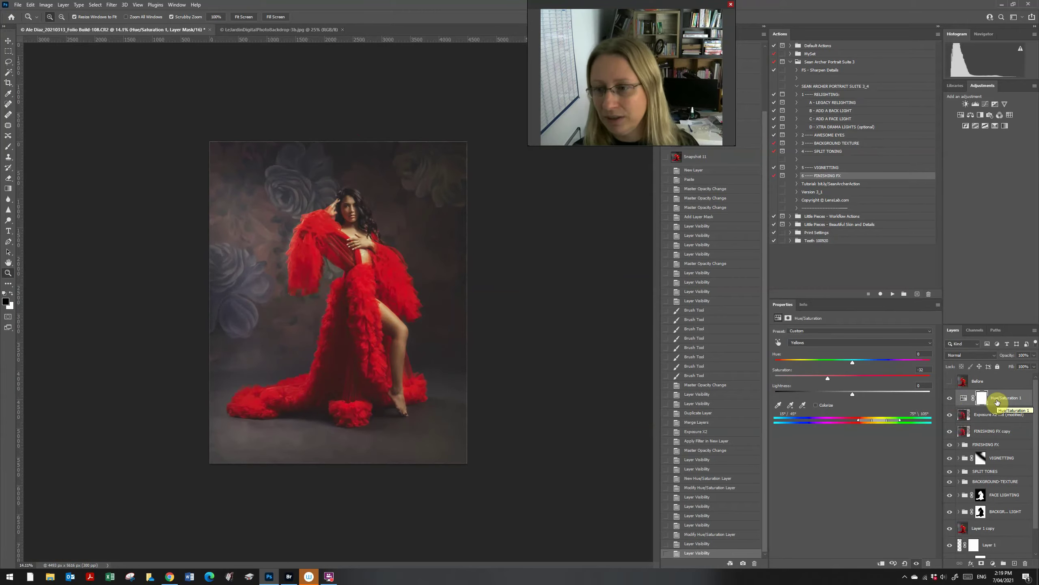
left_click(815, 343)
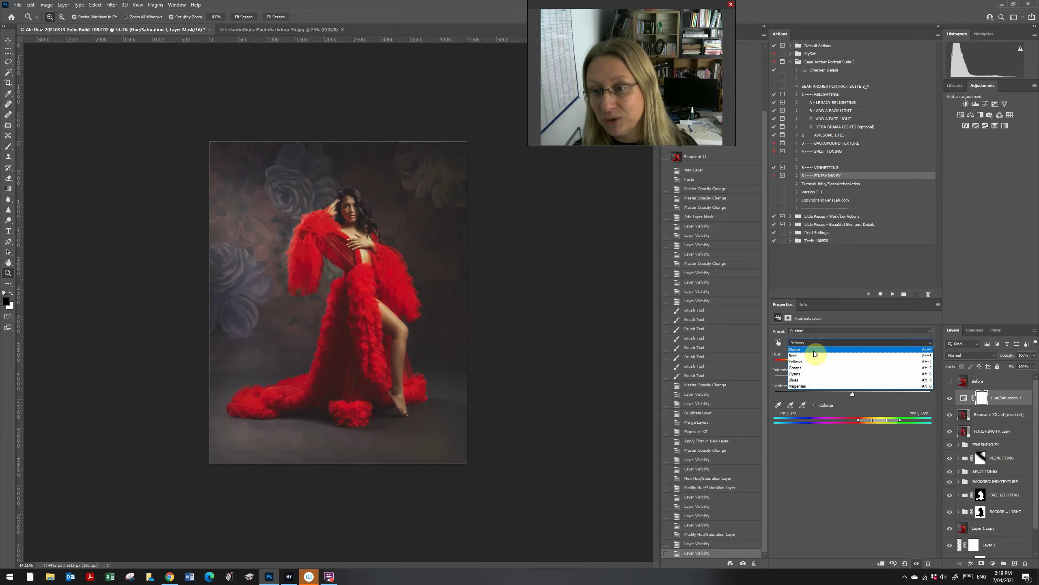
left_click(814, 355)
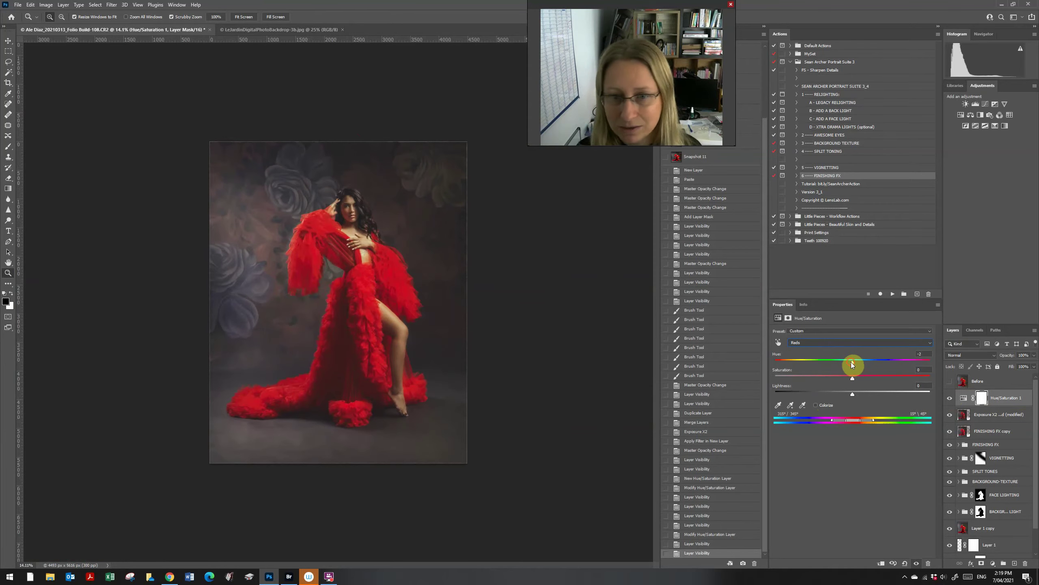
left_click_drag(853, 363, 840, 380)
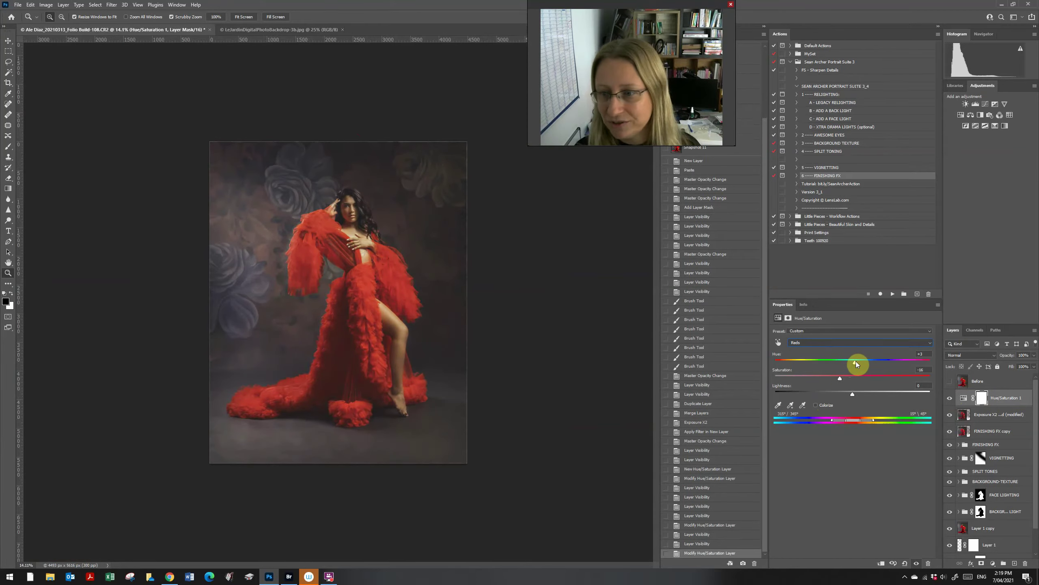
left_click_drag(856, 363, 854, 364)
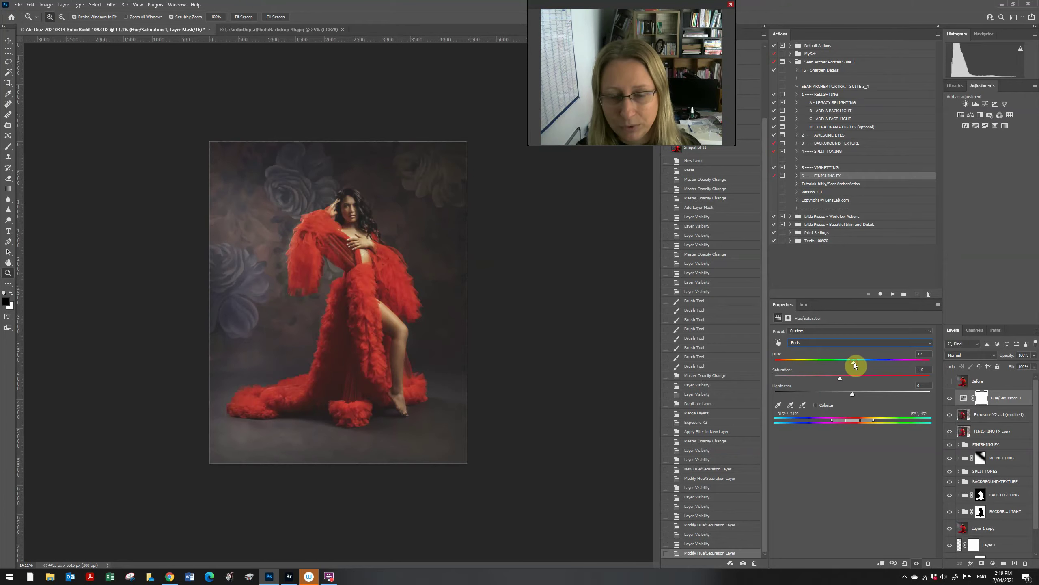
left_click_drag(855, 363, 853, 364)
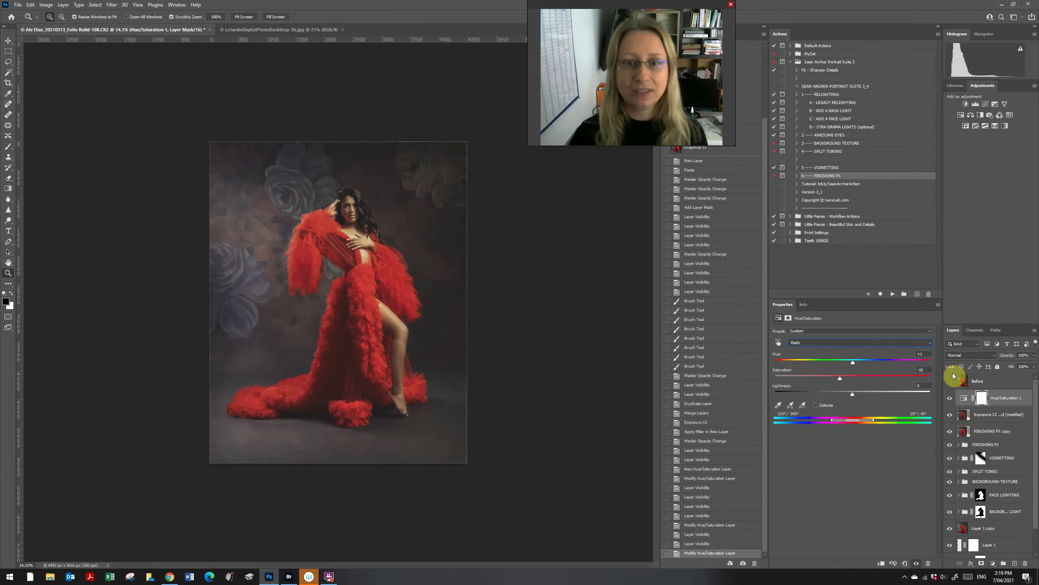
Duplicate the full layer stack from the Hue/Saturation layer down to the Background and merge the copies into one layer.
scroll(996, 458, "down", 2)
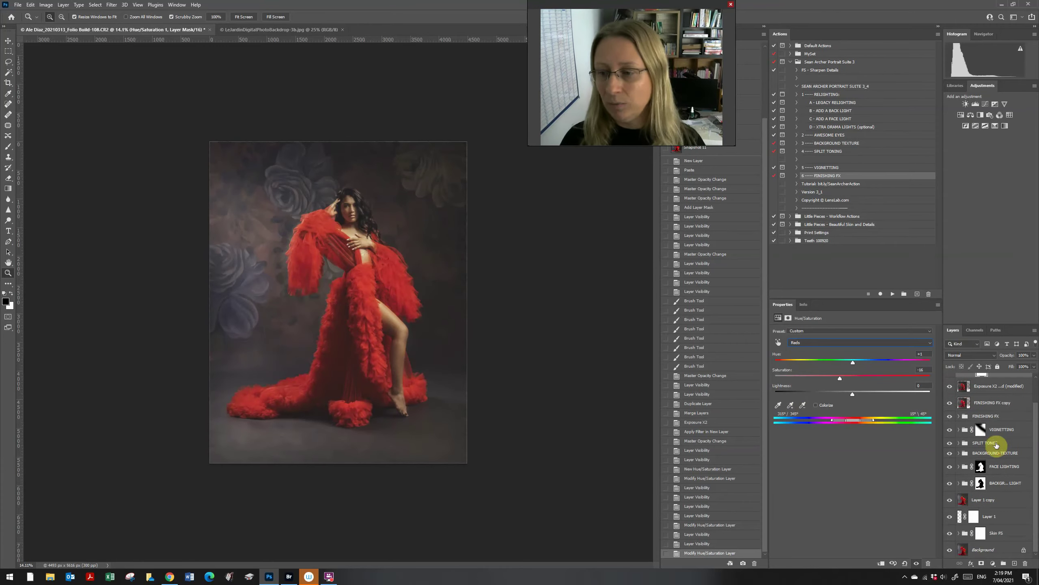
left_click(985, 552, "shift")
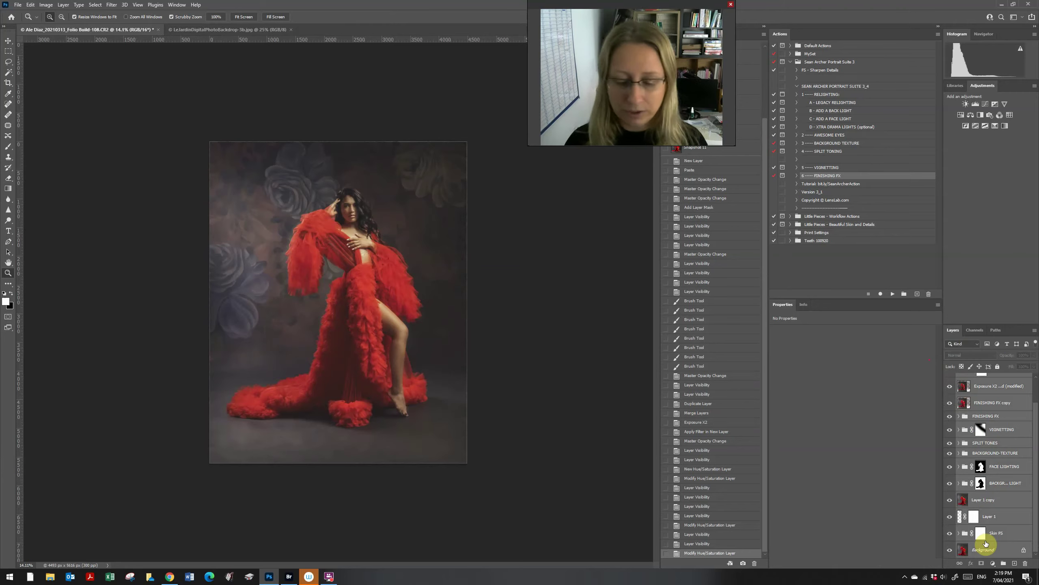
key("ctrl+j")
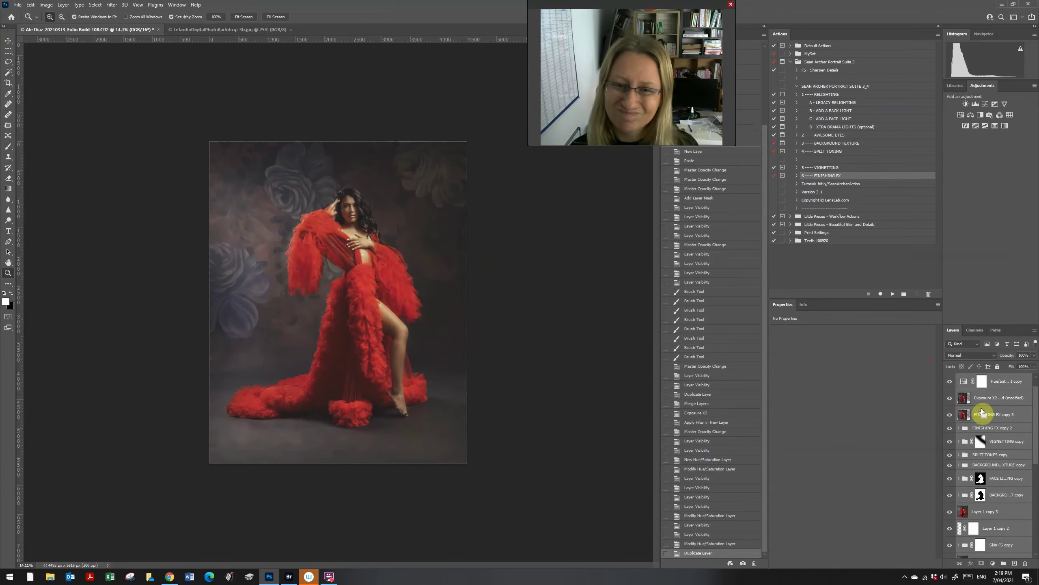
right_click(1025, 389)
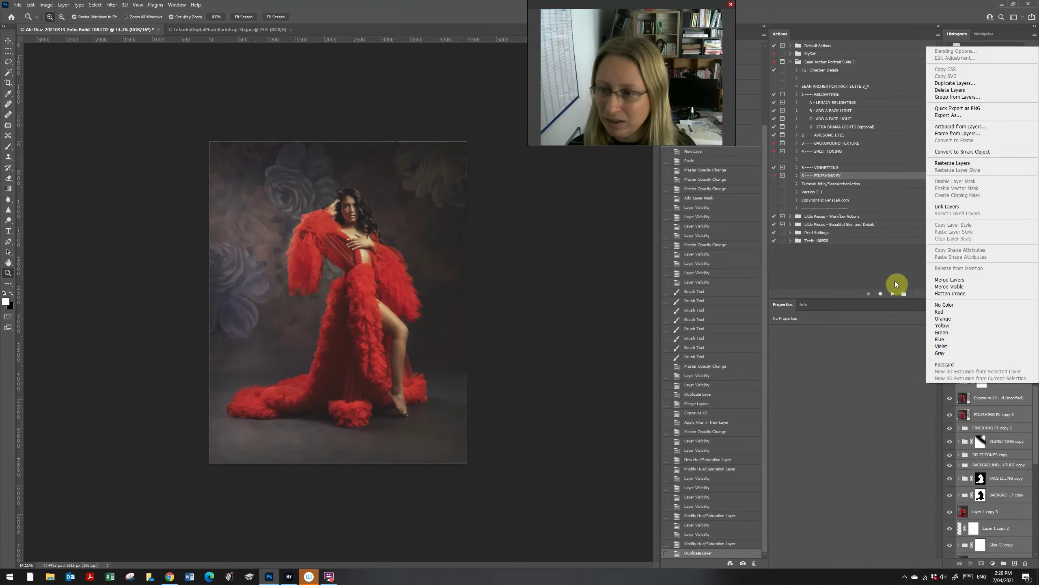
left_click(949, 281)
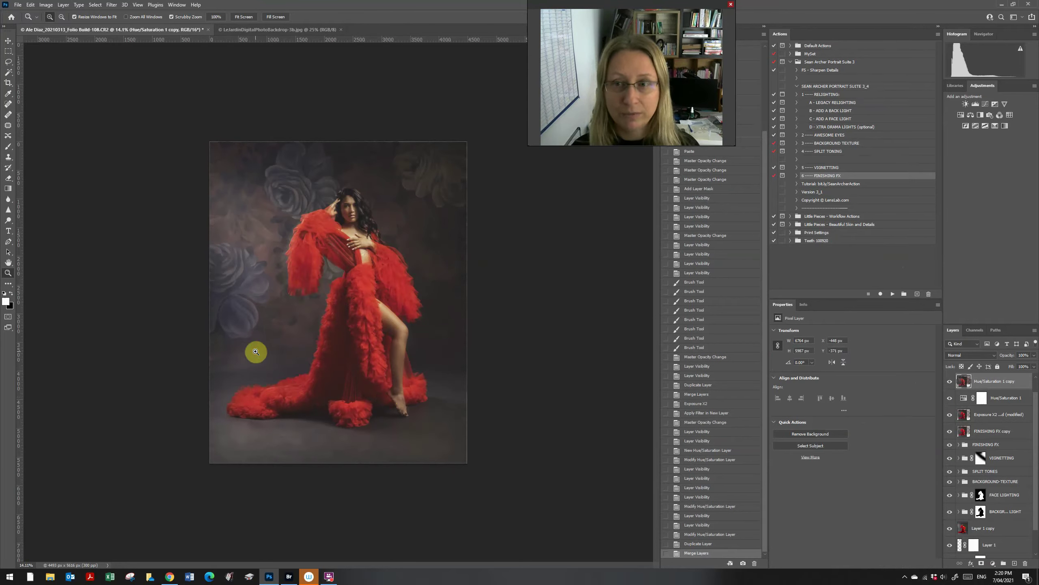
Apply the Camera Raw Filter to the merged layer with Shadows at +60 and Highlights at -1.
left_click(111, 4)
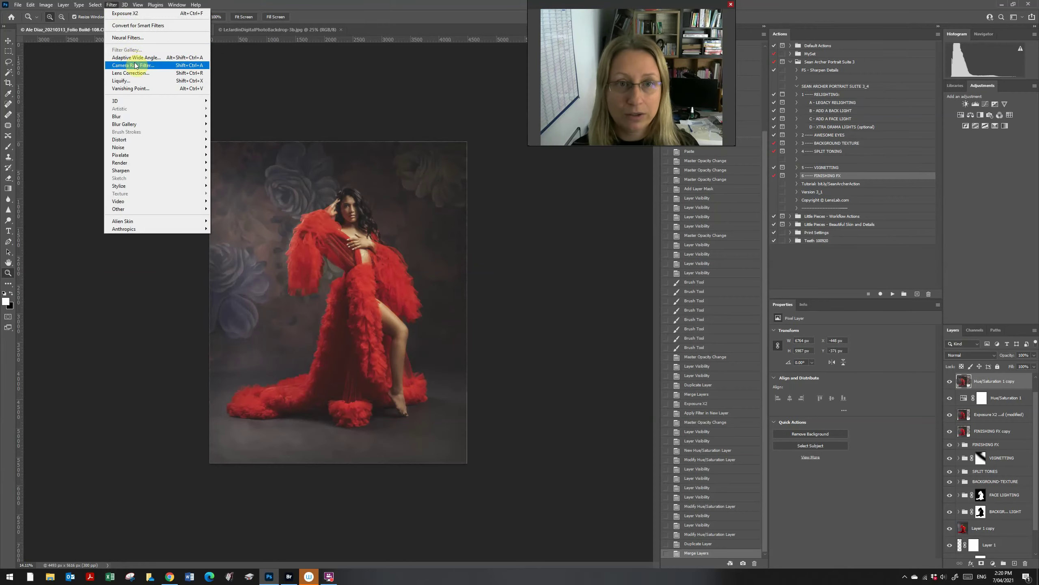
left_click(135, 63)
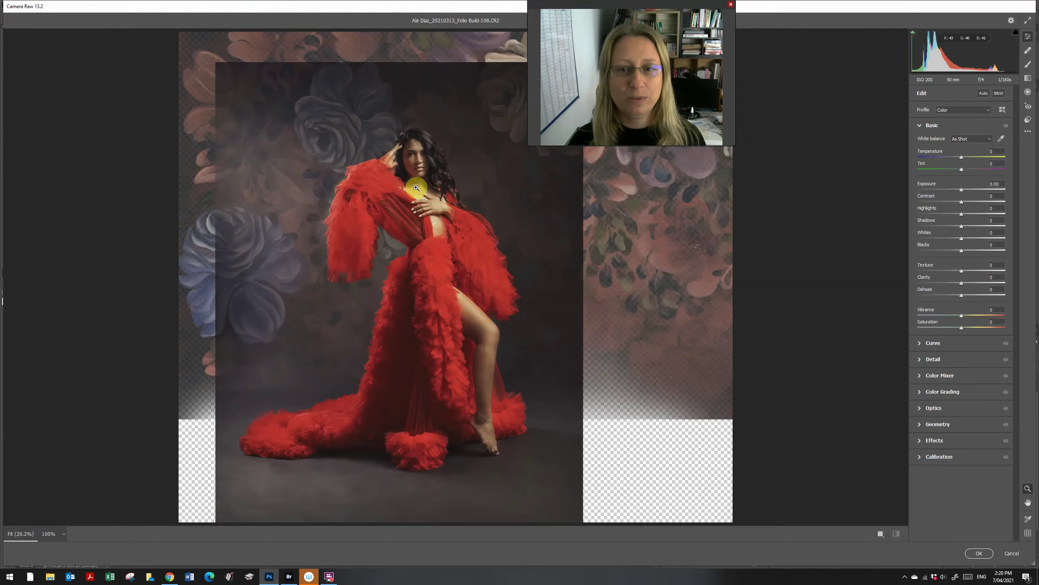
scroll(440, 264, "up", 3)
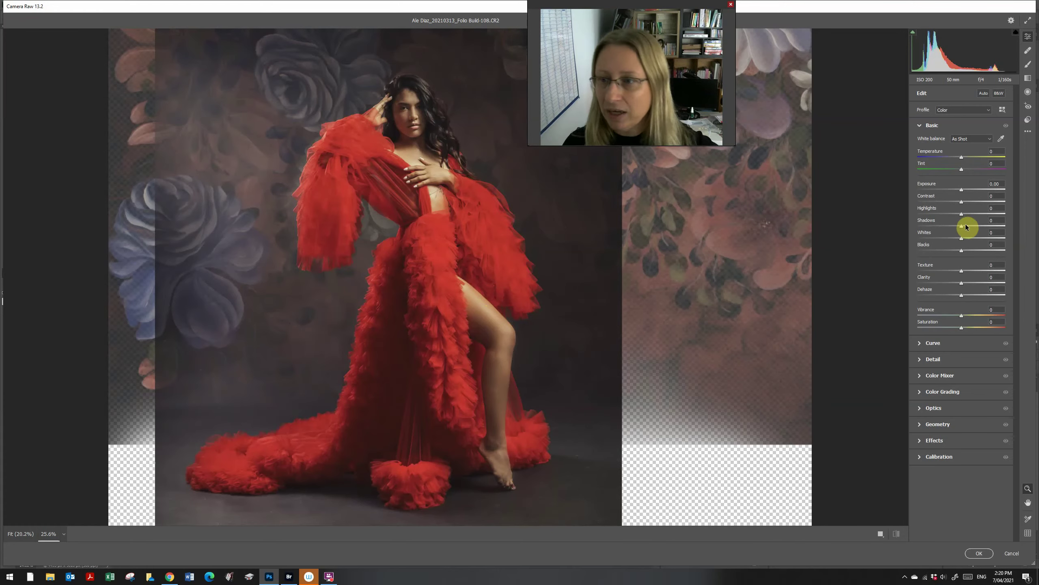
left_click_drag(962, 226, 988, 233)
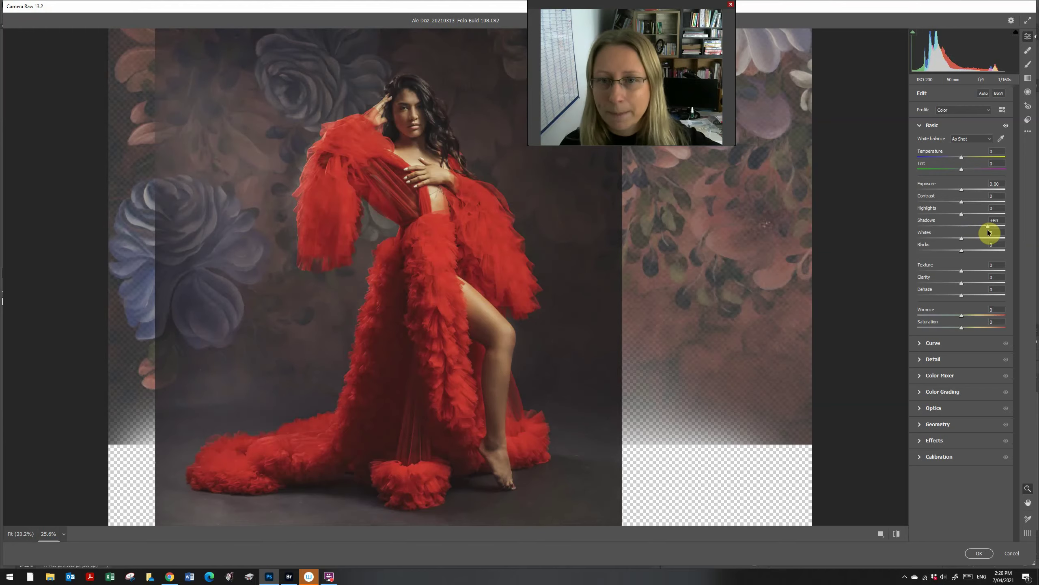
left_click(950, 214)
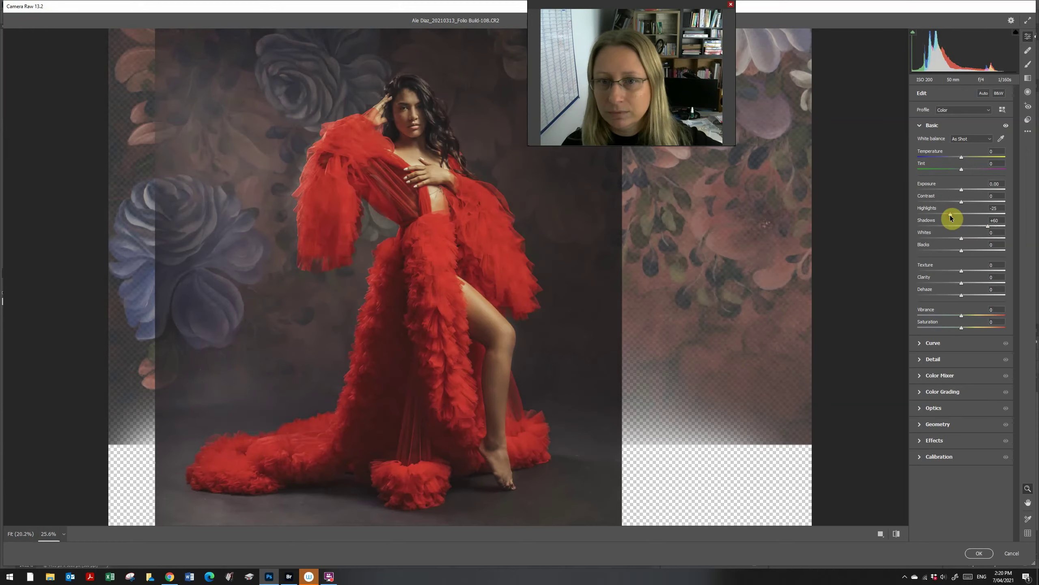
mouse_move(950, 217)
left_mouse_down()
mouse_move(909, 223)
mouse_move(961, 225)
left_mouse_up()
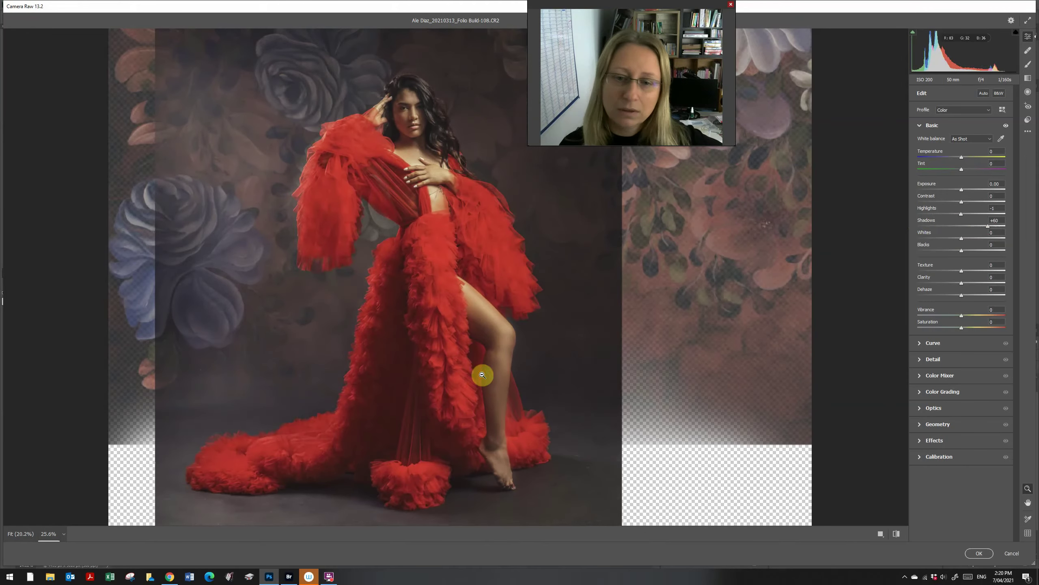
left_click_drag(482, 374, 431, 338)
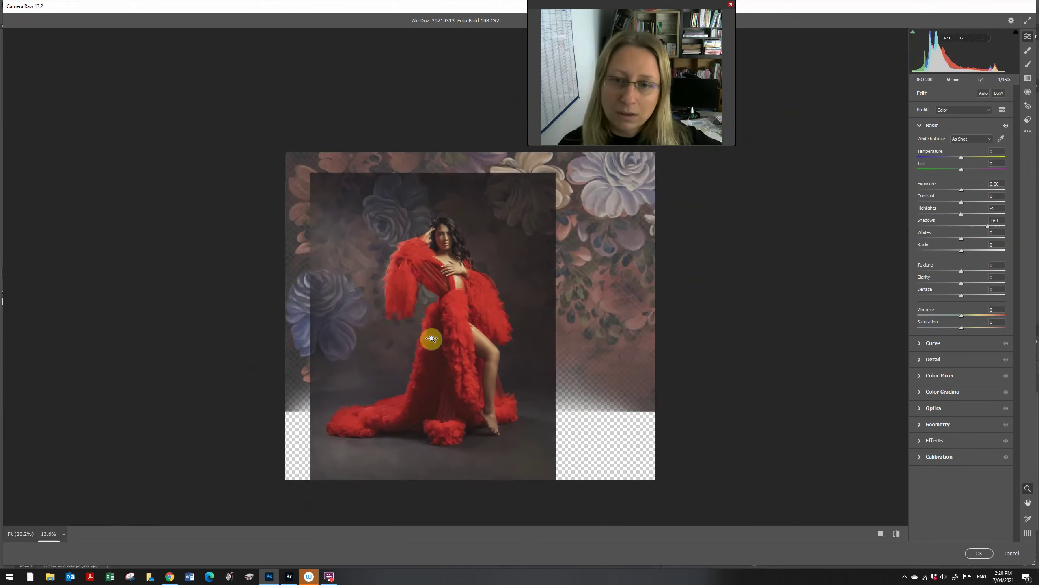
left_click(979, 553)
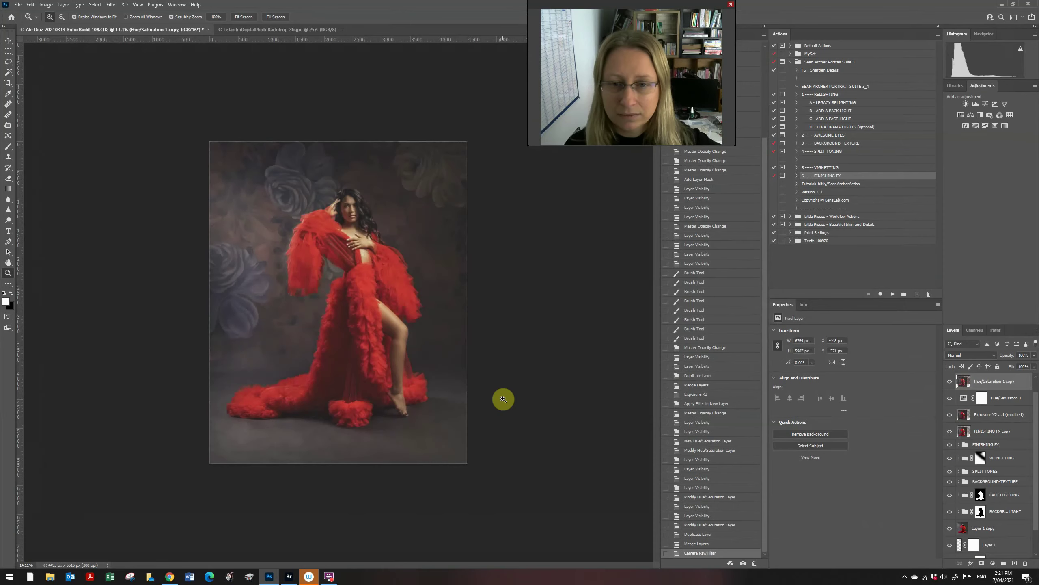
Lower the opacity of the merged, Camera Raw-filtered layer to about 80%.
left_click_drag(339, 364, 355, 383)
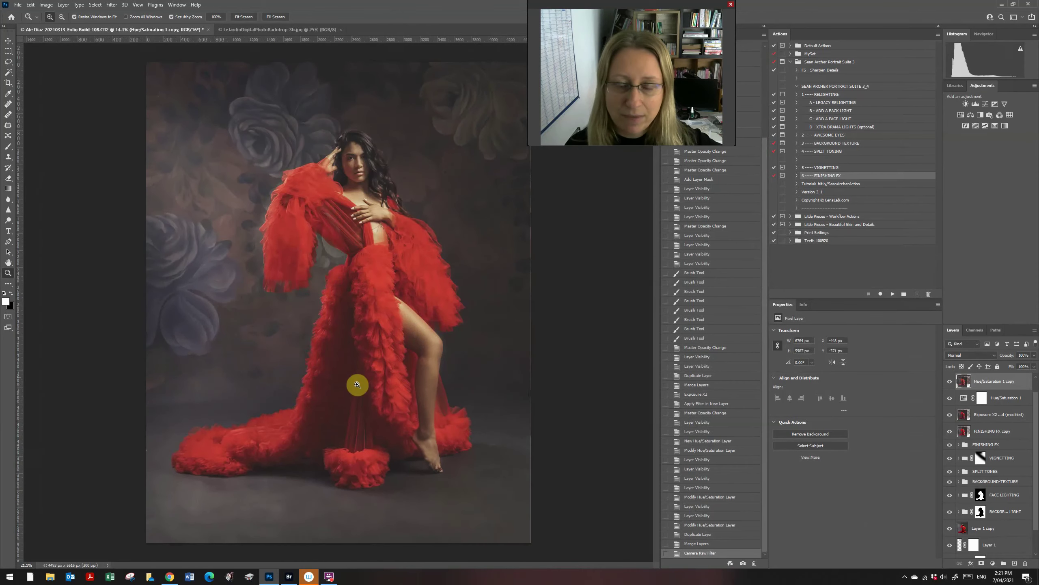
left_click(1034, 355)
left_click_drag(1034, 363, 1017, 366)
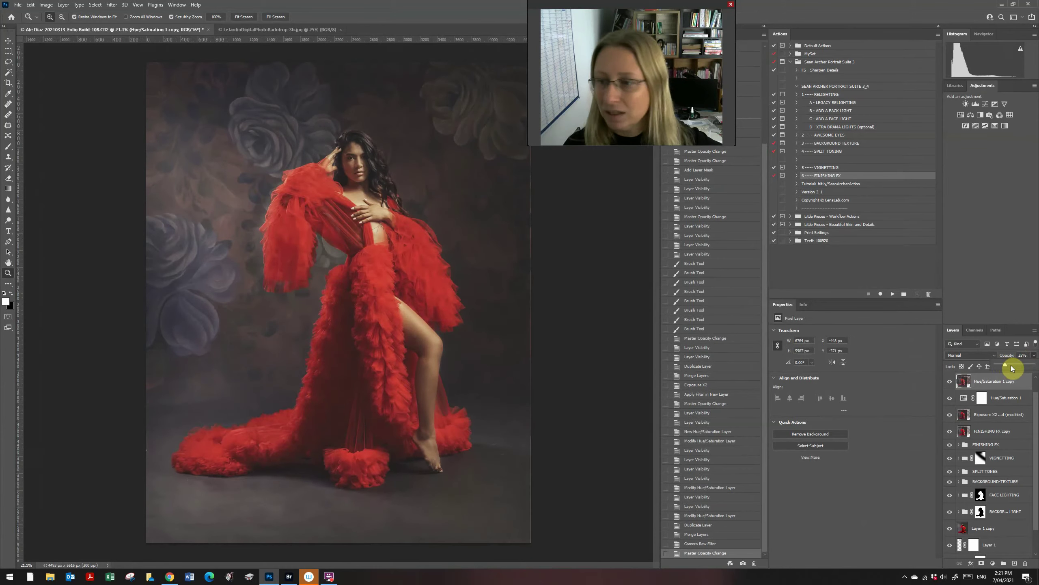
left_click_drag(1007, 366, 1019, 367)
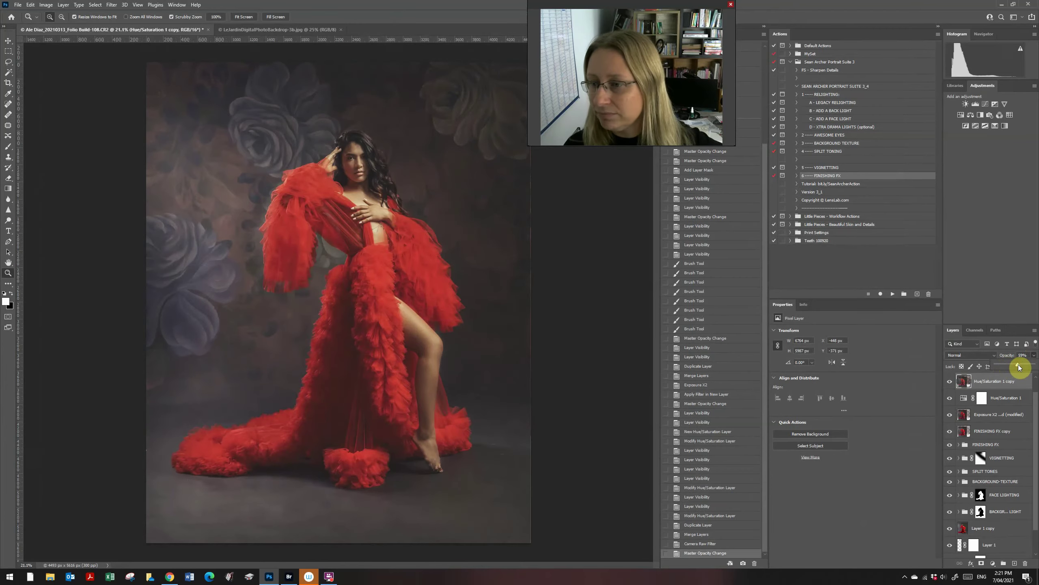
Compare the portrait with and without the merged Camera Raw layer, leaving the layer visible.
left_click(950, 381)
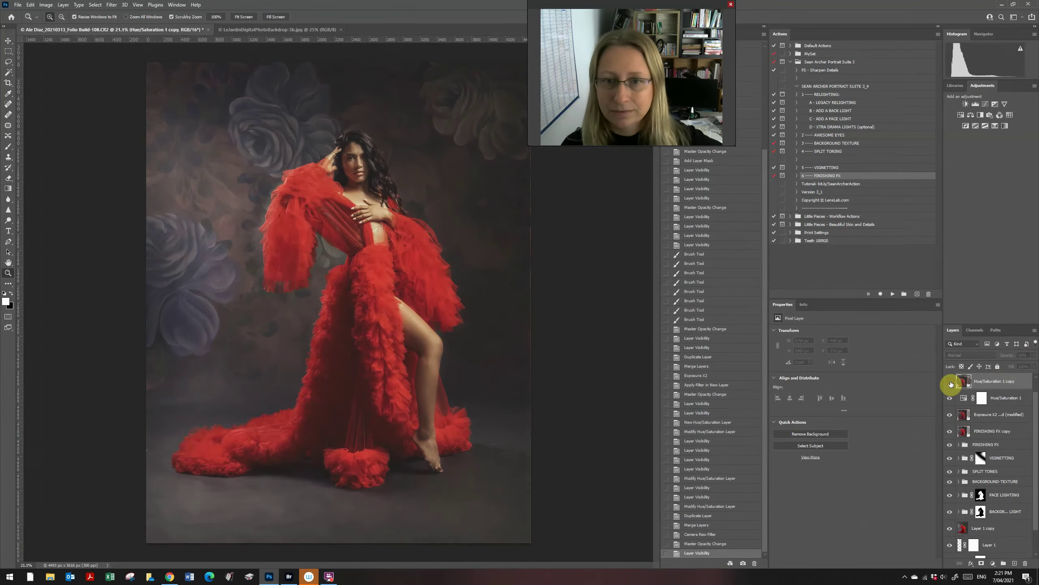
left_click(949, 381)
mouse_move(485, 421)
left_mouse_down()
mouse_move(467, 411)
mouse_move(477, 416)
left_mouse_up()
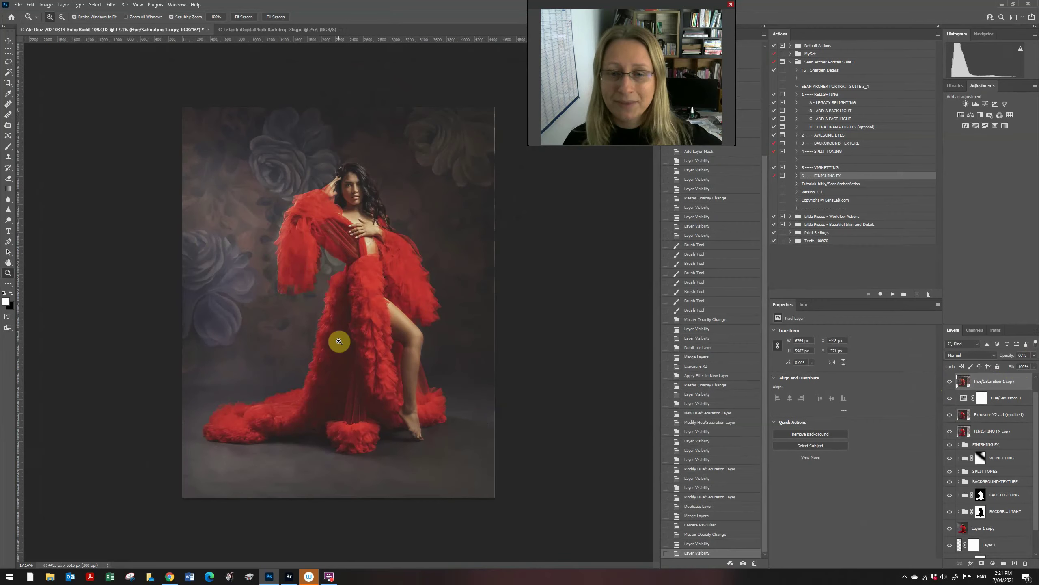
Delete all recorded commands from the Save workflow action in the MySet action set, keeping the empty action selected.
left_click(789, 60)
left_click(790, 54)
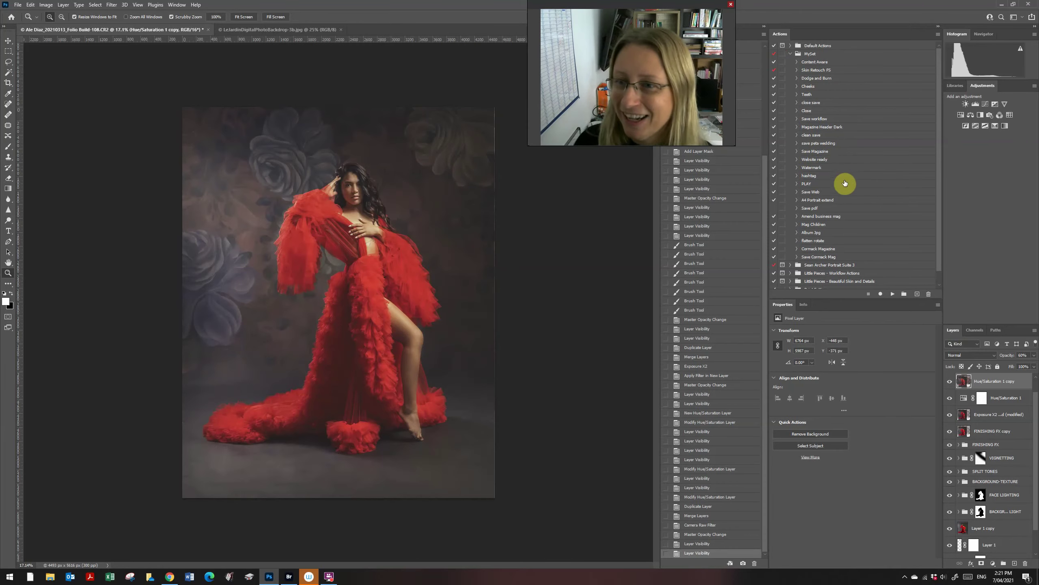
left_click(797, 119)
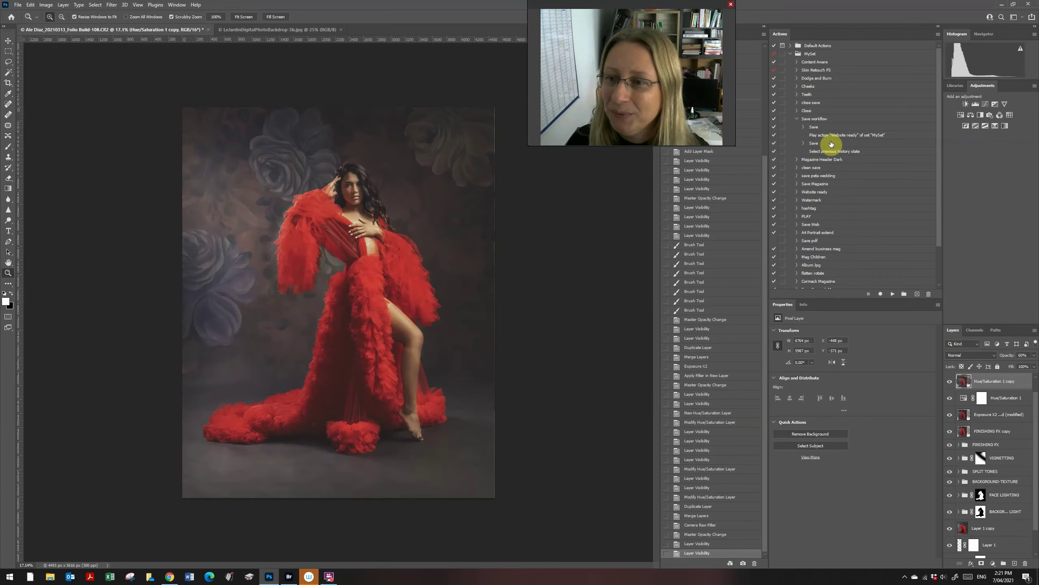
left_click(803, 127)
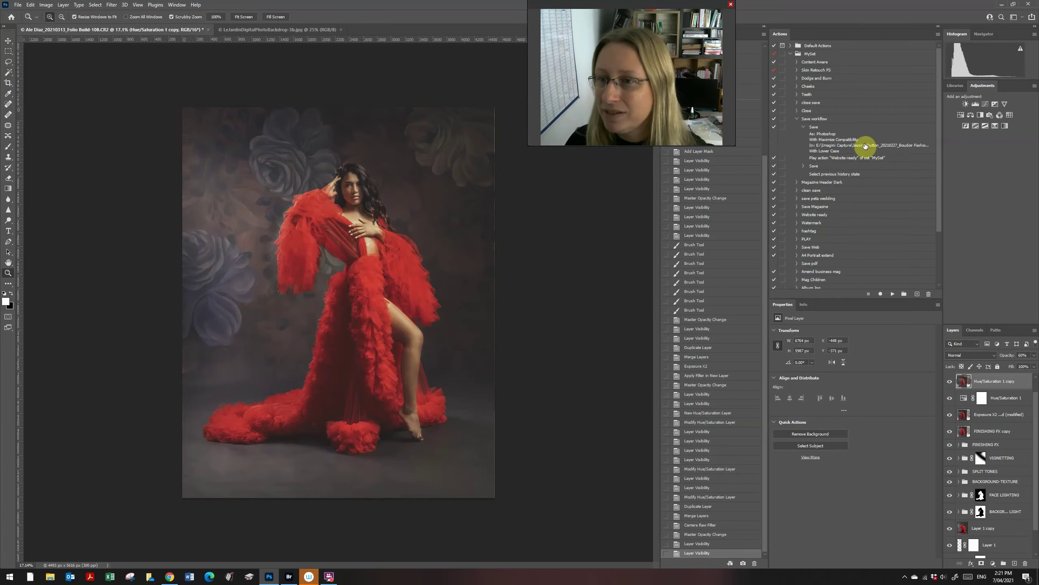
left_click(809, 128)
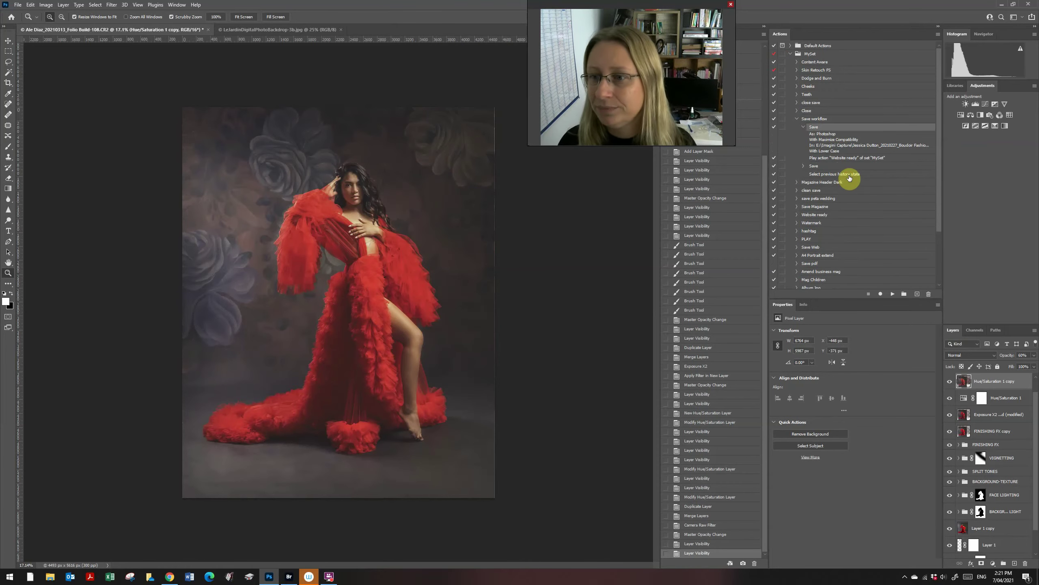
left_click(855, 176, "shift")
left_click_drag(855, 175, 930, 294)
left_click(813, 108)
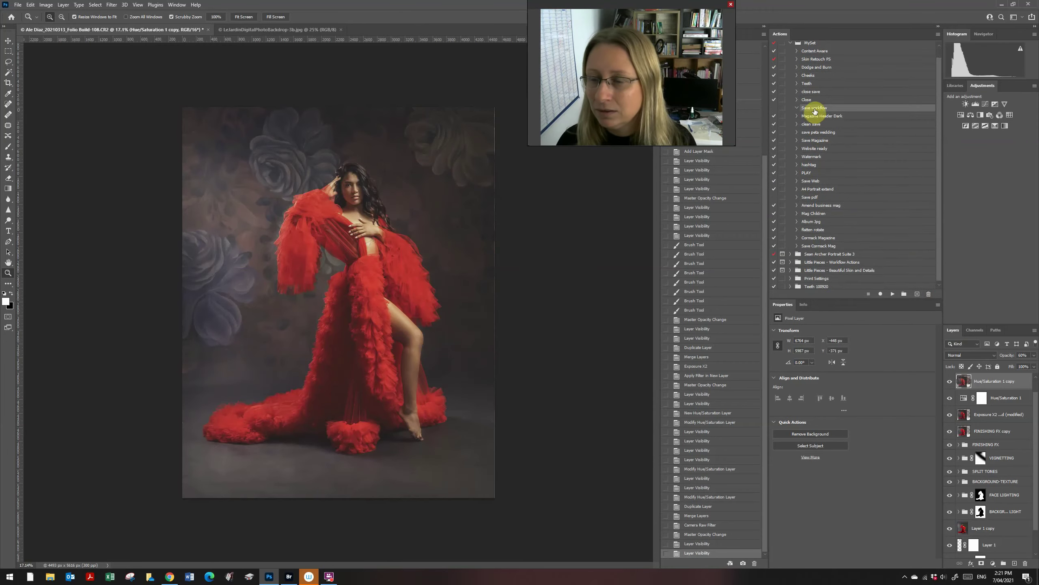
Start recording into the Save workflow action and save the layered portrait as a Photoshop file in the psd folder.
left_click(880, 294)
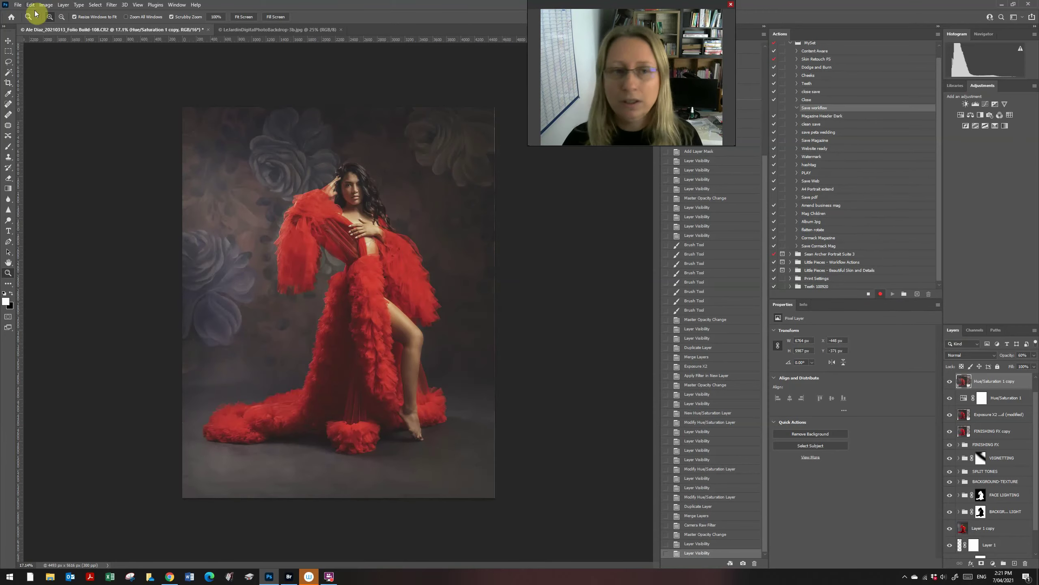
left_click(18, 5)
left_click(39, 103)
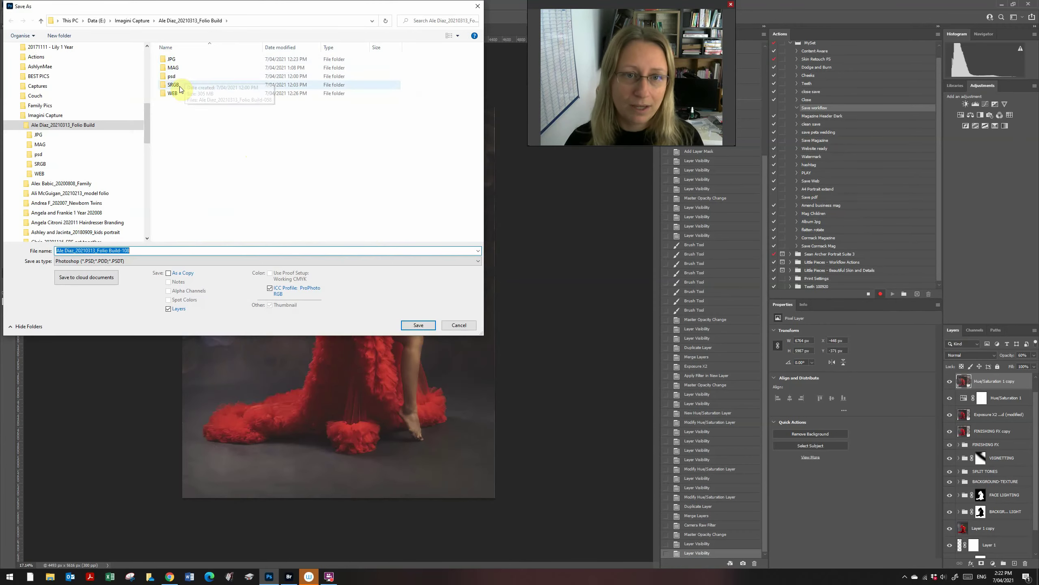
double_click(180, 77)
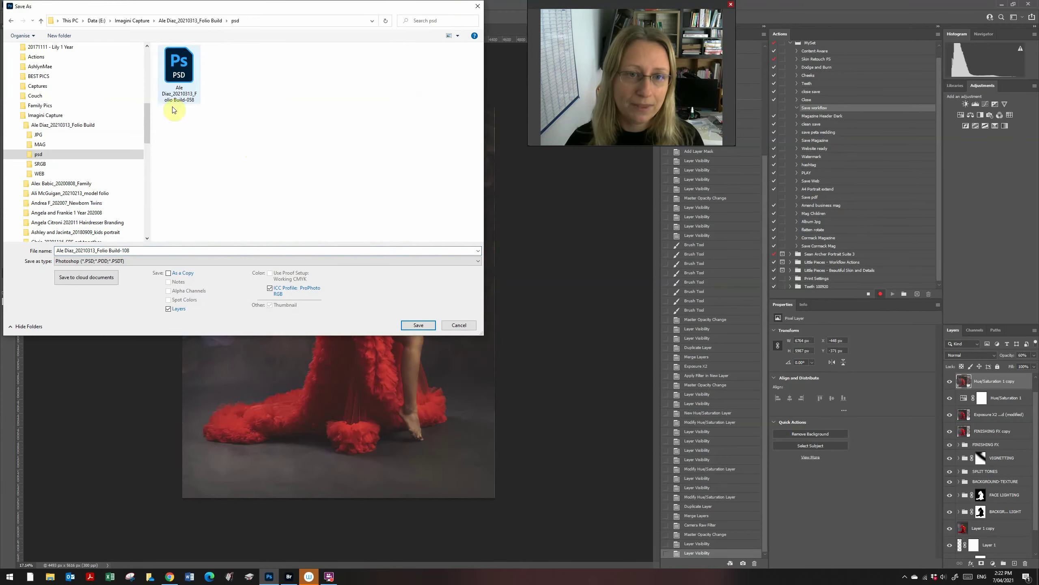
left_click(418, 325)
left_click(608, 170)
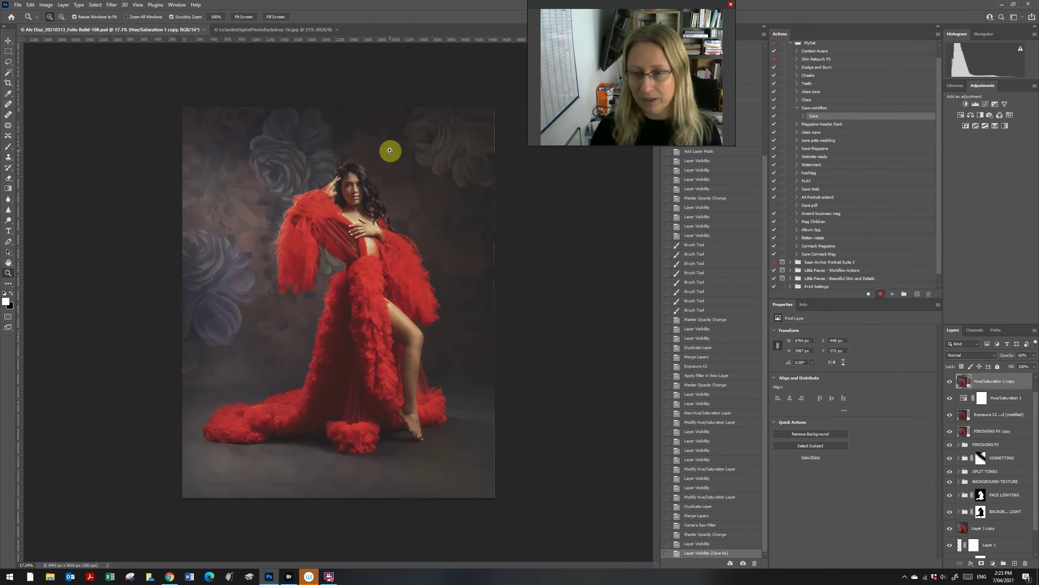
Convert the document's colour profile to sRGB IEC61966-2.1, flattening the image to preserve its appearance.
left_click(46, 5)
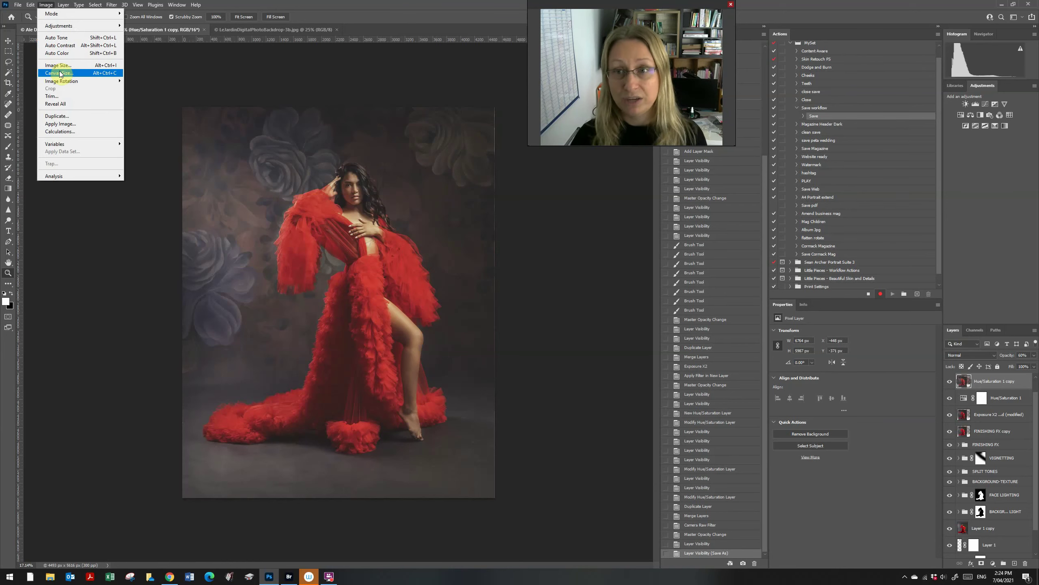
mouse_move(31, 5)
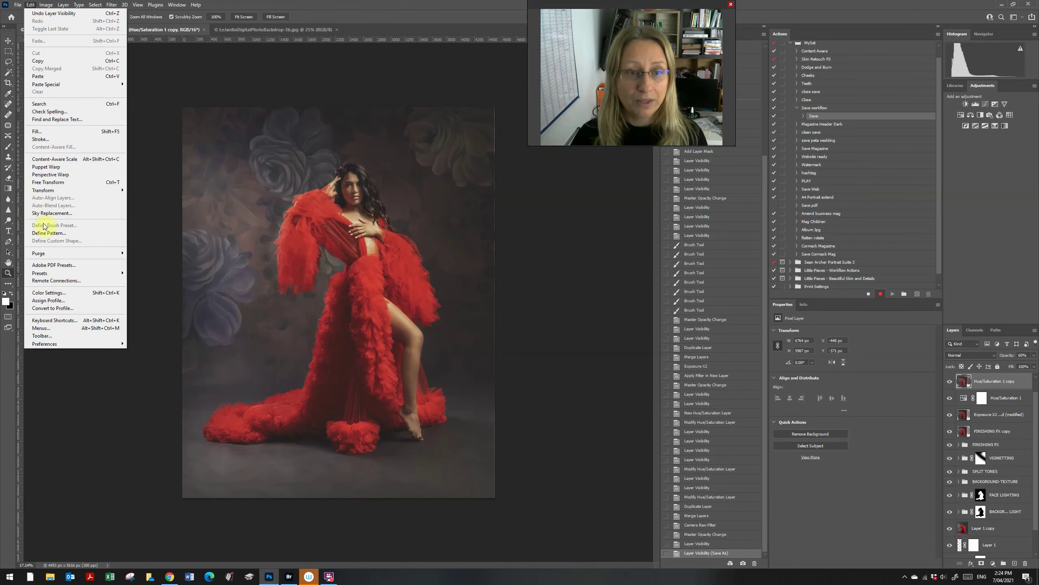
left_click(48, 307)
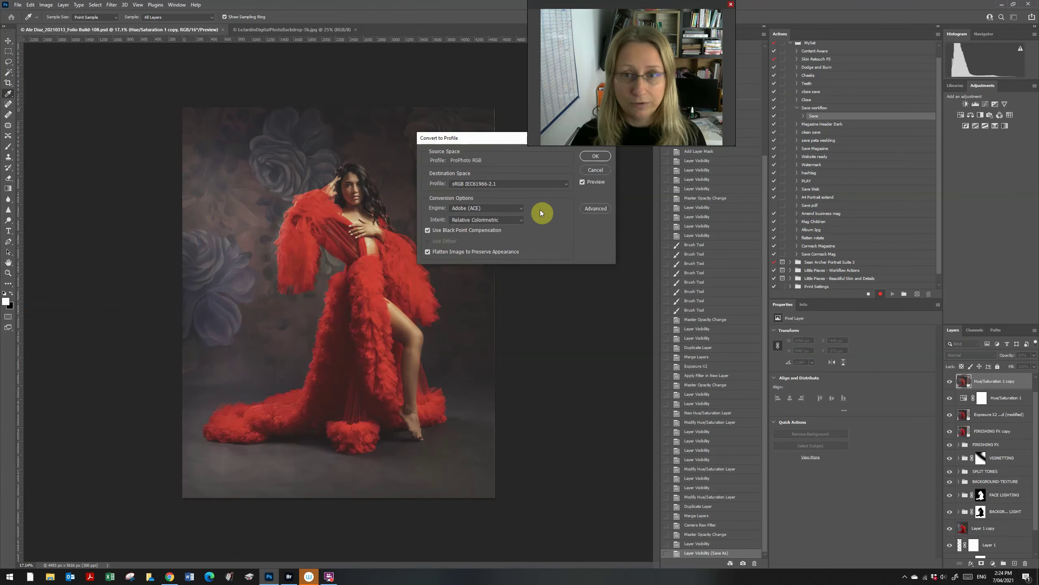
left_click(595, 156)
key("z")
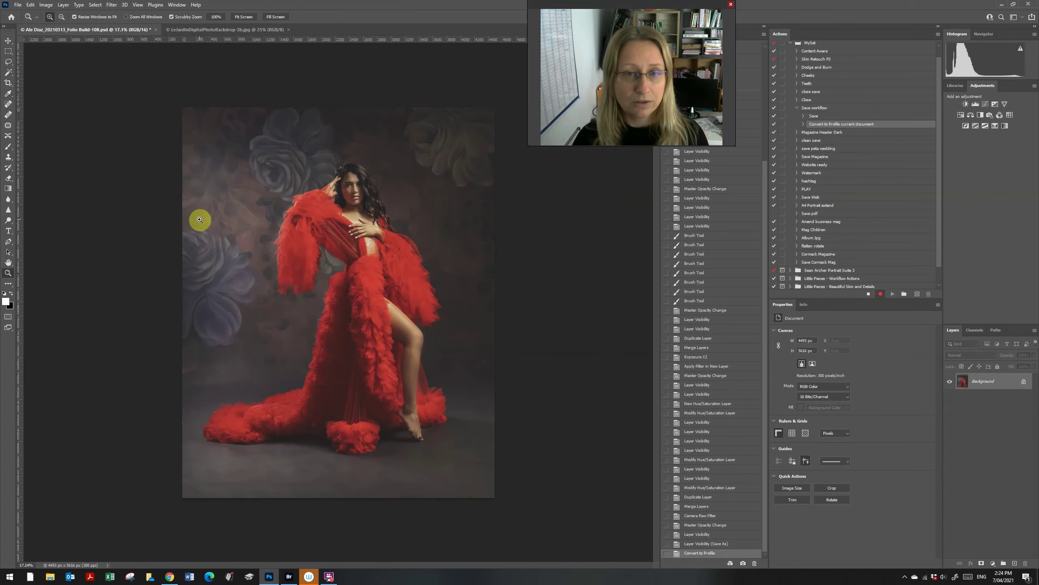
Save the flattened portrait as a JPEG in the SRGB folder at quality 12 with the Baseline ("Standard") format.
left_click(18, 5)
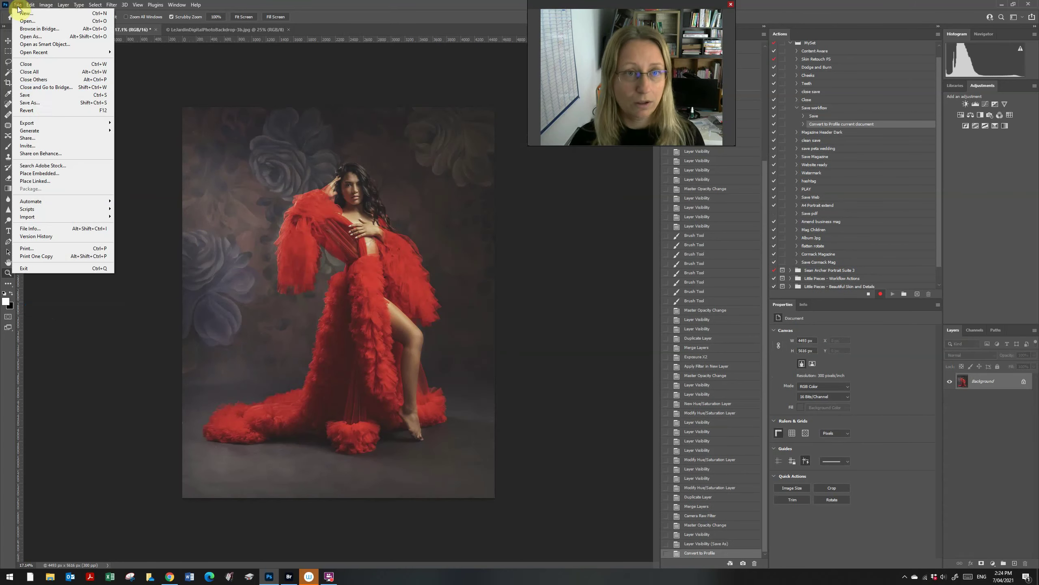
left_click(45, 103)
left_click(94, 263)
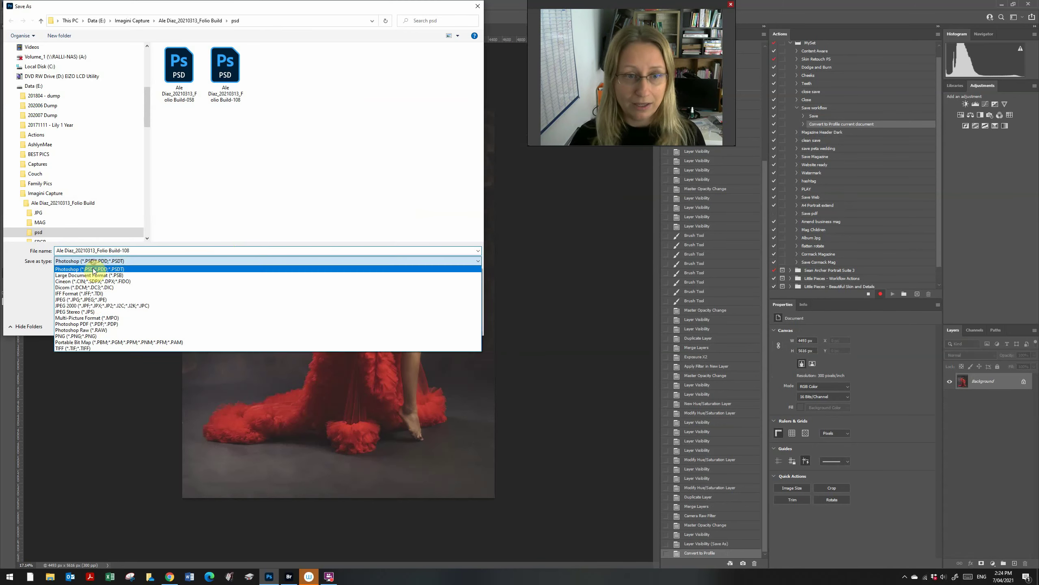
left_click(85, 293)
left_click(110, 262)
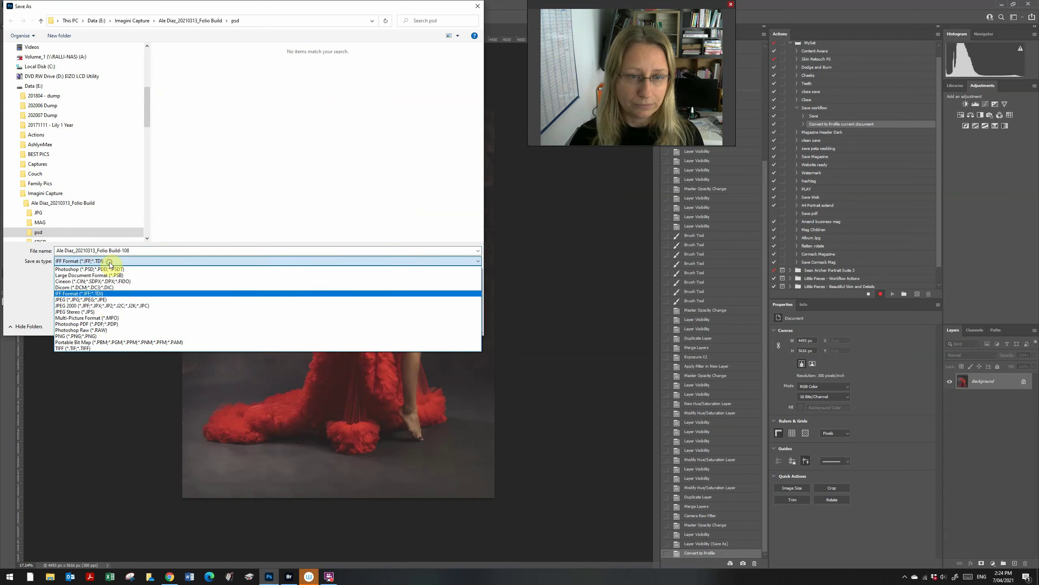
left_click(80, 299)
scroll(64, 196, "down", 1)
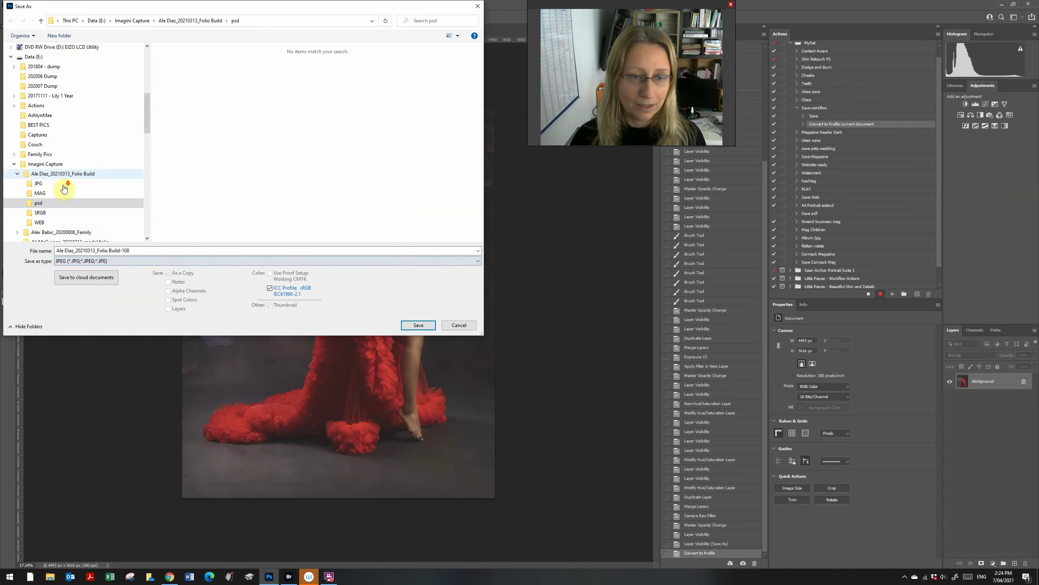
left_click(61, 212)
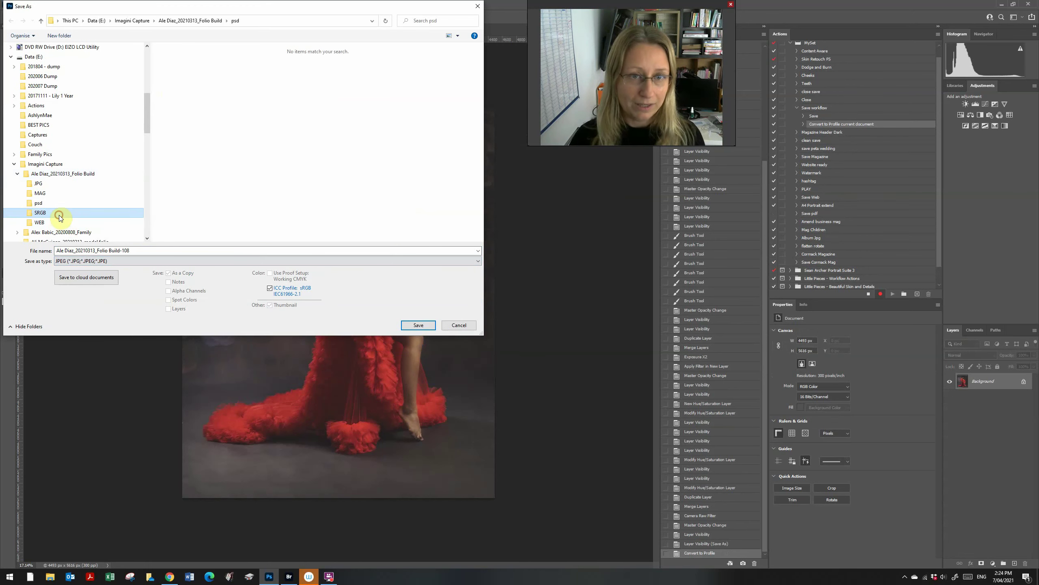
left_click(416, 326)
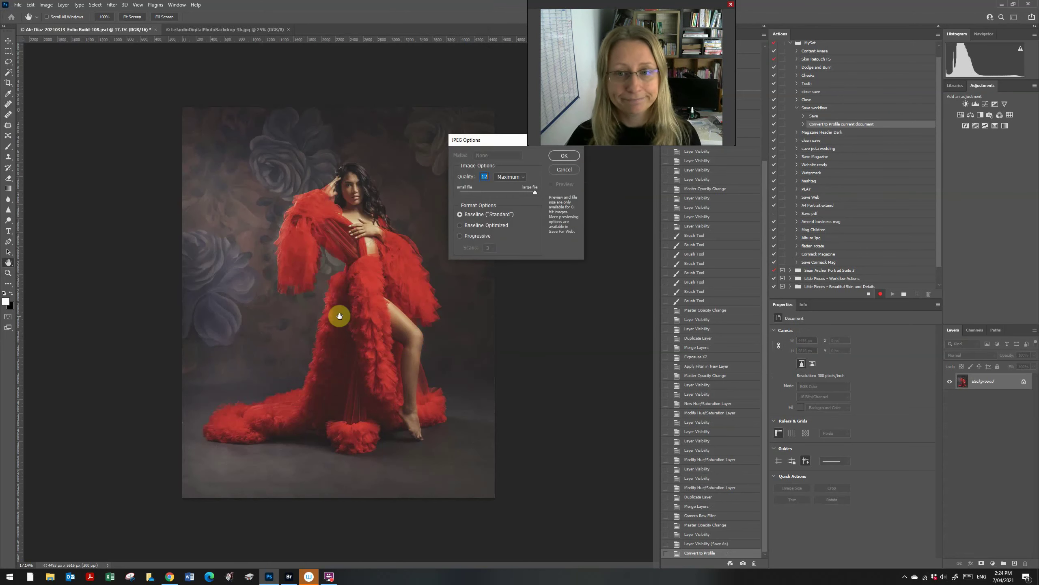
left_click(568, 160)
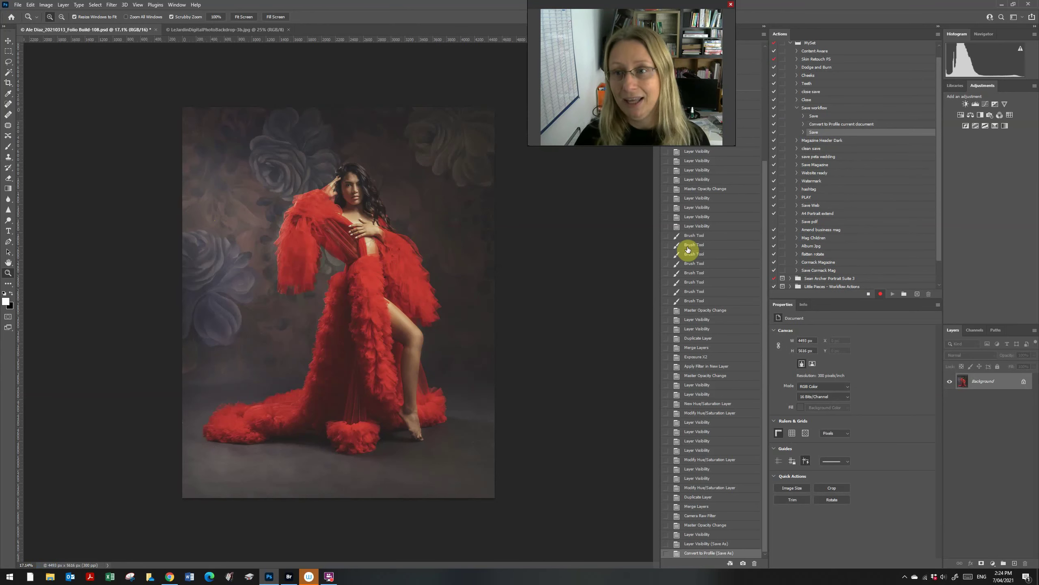
Play the Website ready action and save the resized portrait as a maximum-quality JPEG in the WEB folder.
left_click(830, 176)
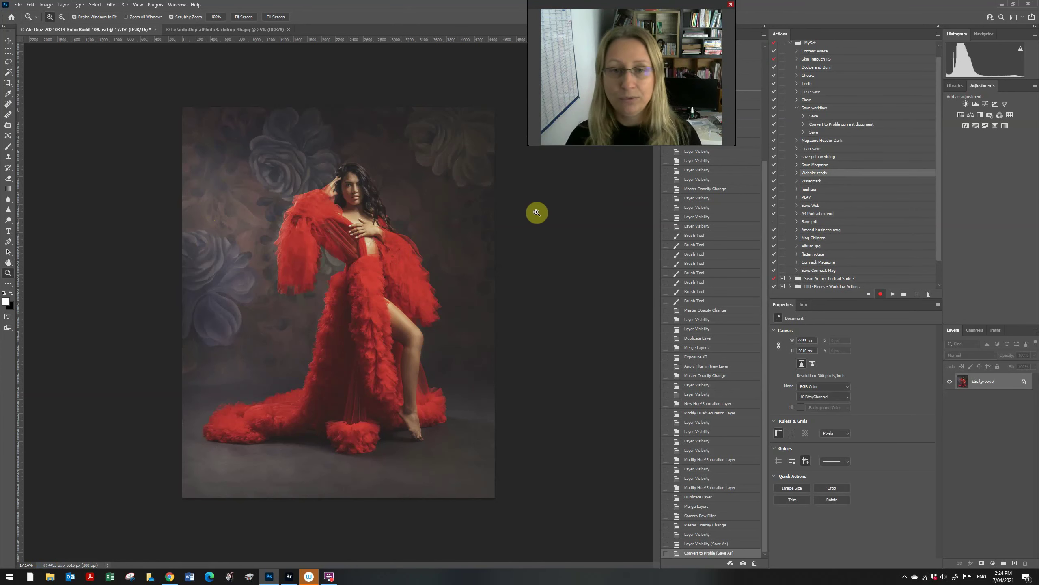
left_click(892, 294)
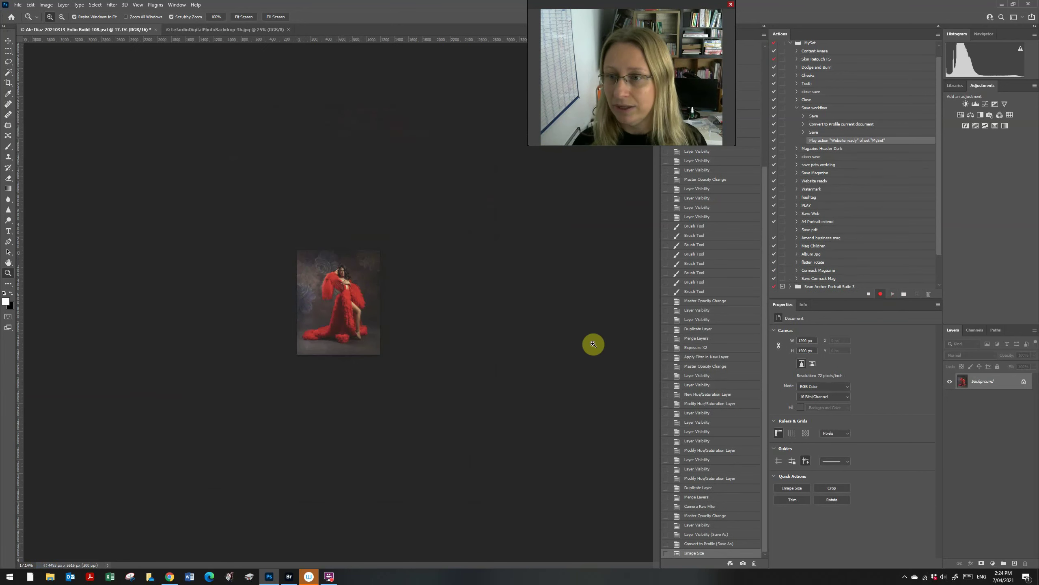
left_click(17, 5)
left_click(37, 103)
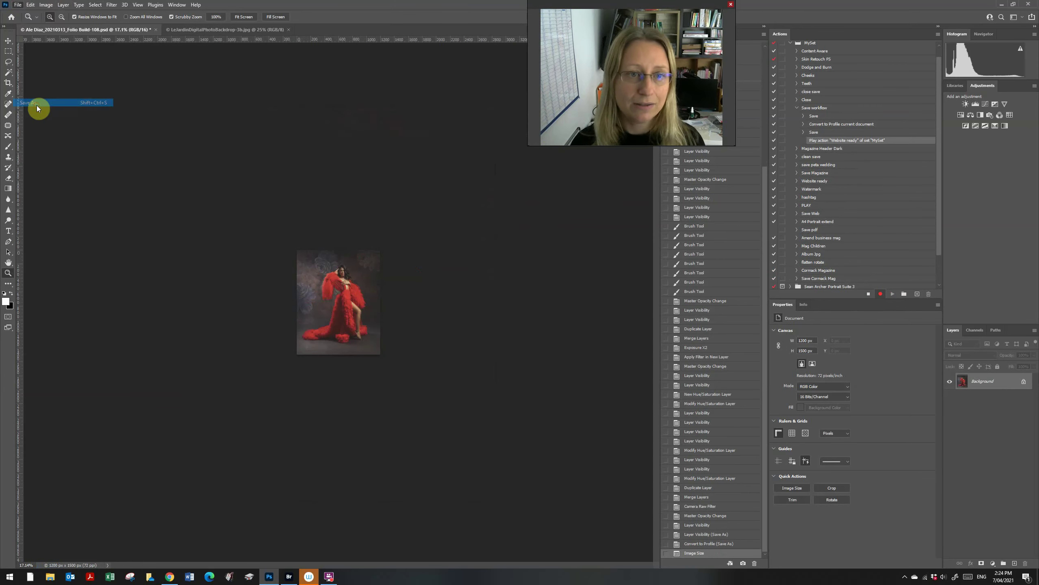
scroll(74, 196, "down", 1)
left_click(54, 222)
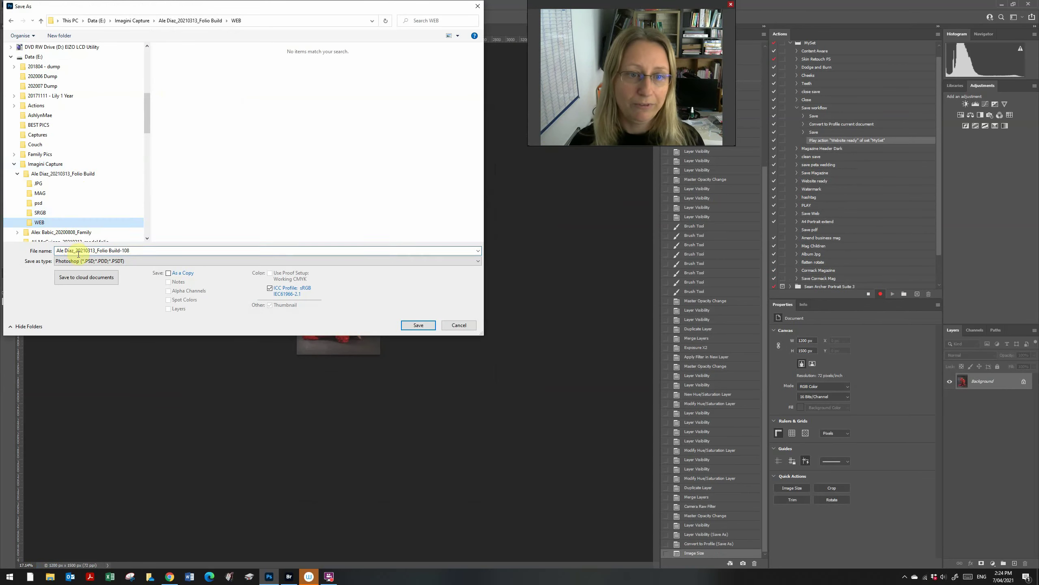
left_click(102, 261)
left_click(86, 297)
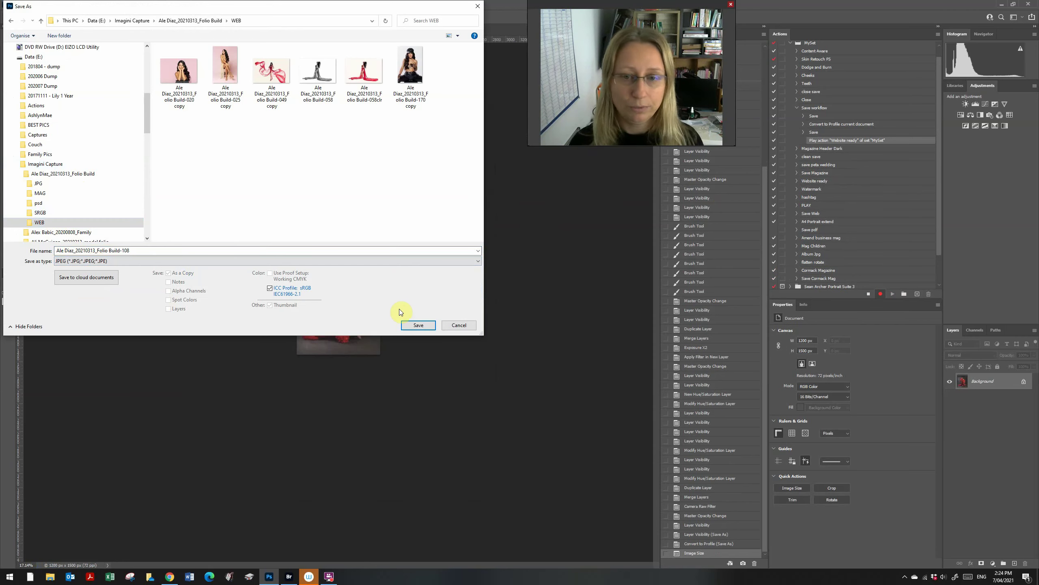
left_click(419, 325)
left_click(563, 156)
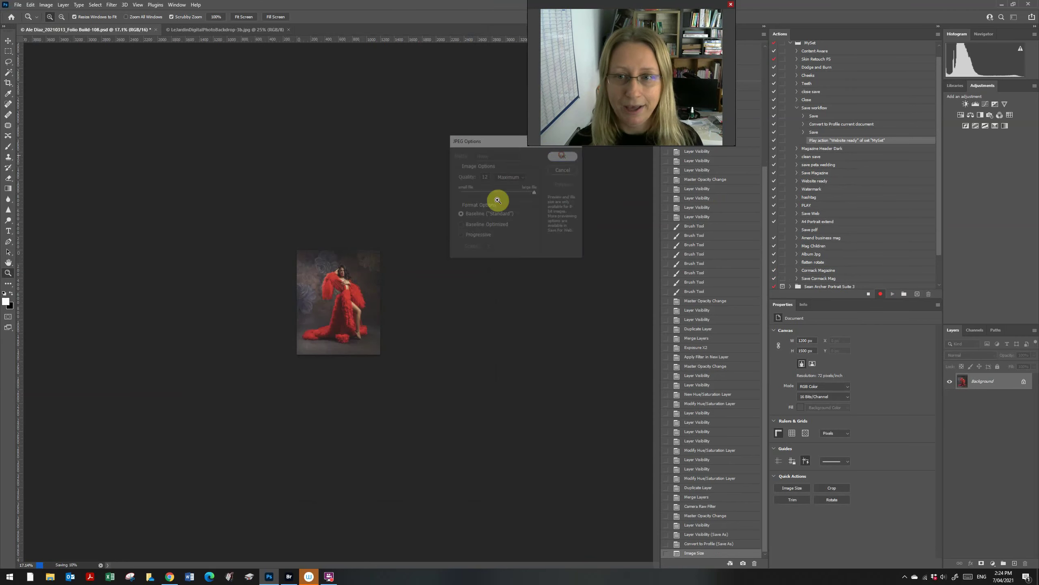
Return the document to its state before the web resize and stop recording the Save workflow action.
left_click(716, 545)
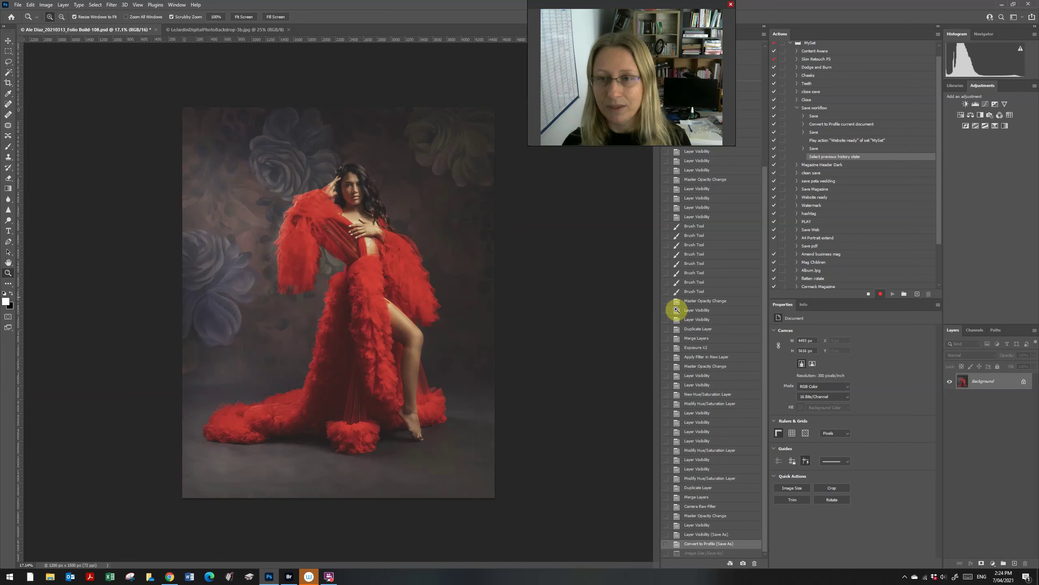
left_click(866, 293)
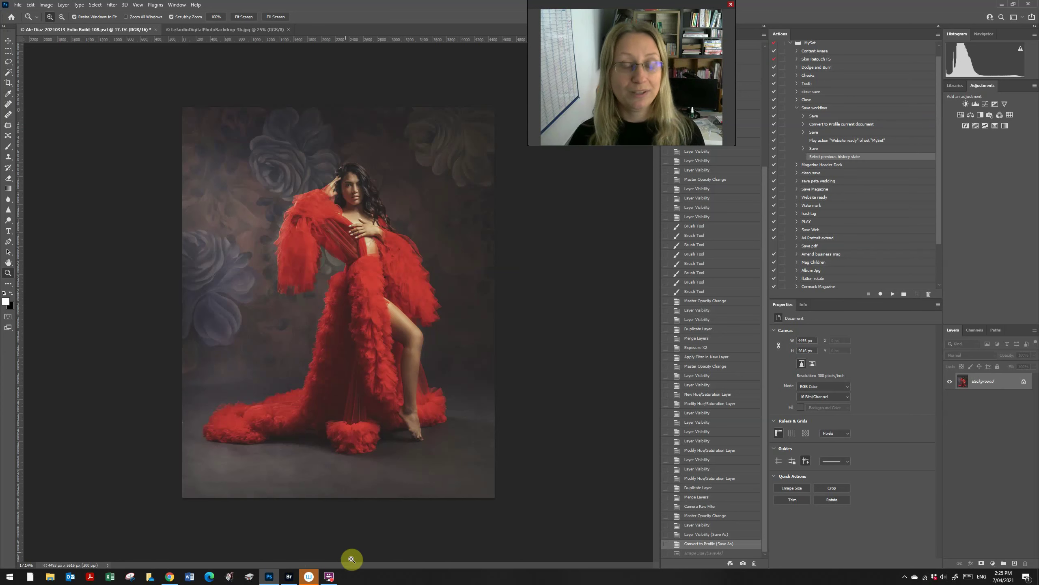
left_click(331, 577)
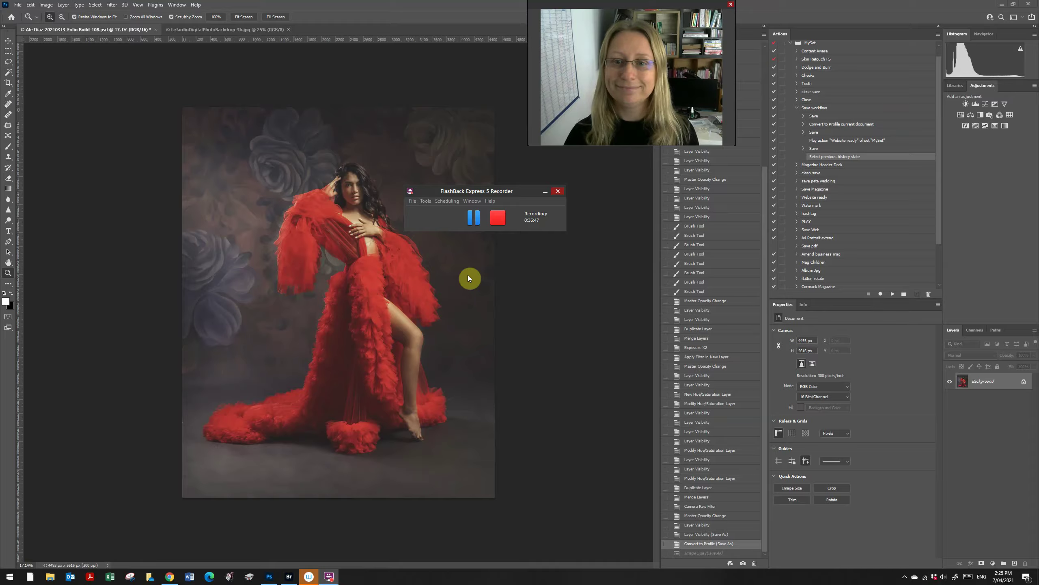